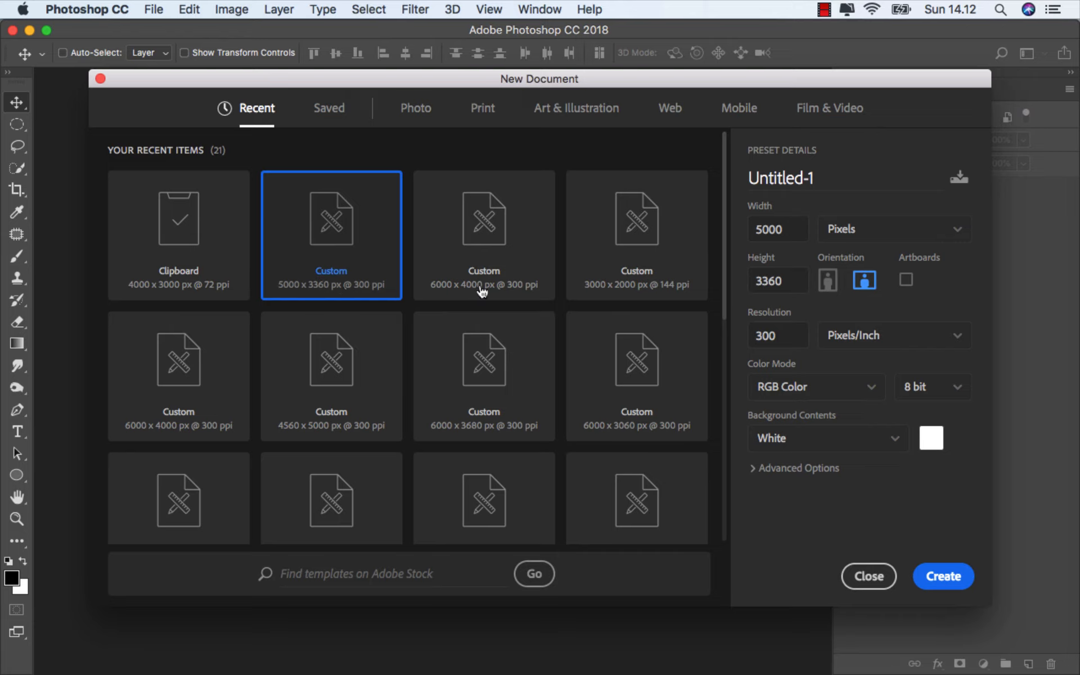
- Create a new landscape document of 5000 x 3360 pixels at 300 pixels/inch with a white background
click(788, 283)
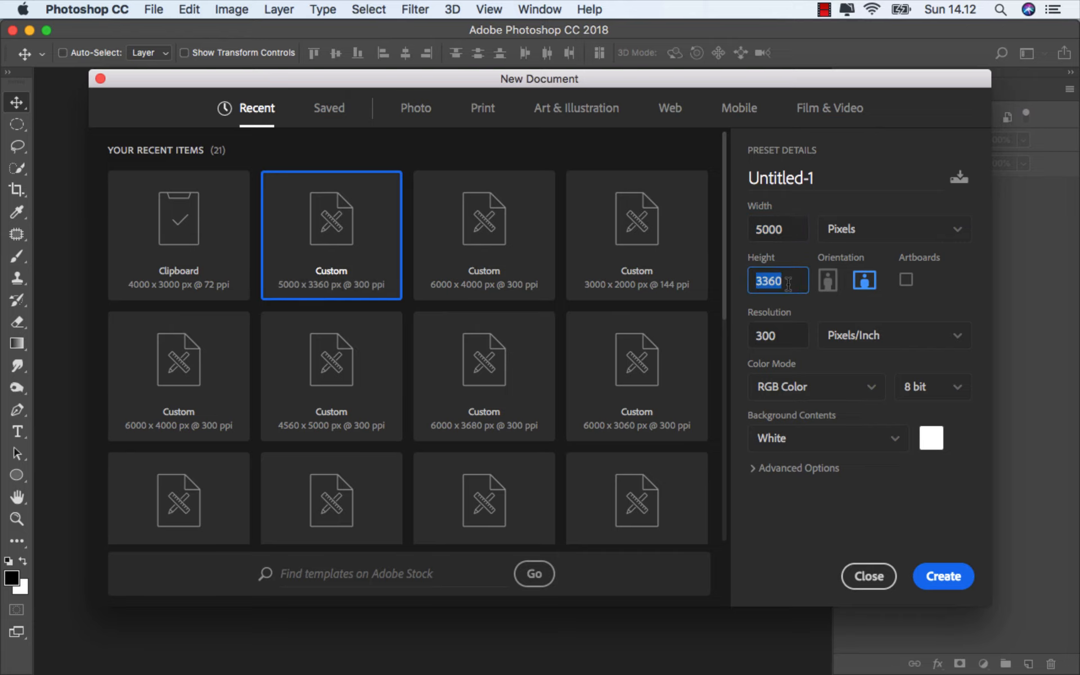
click(870, 283)
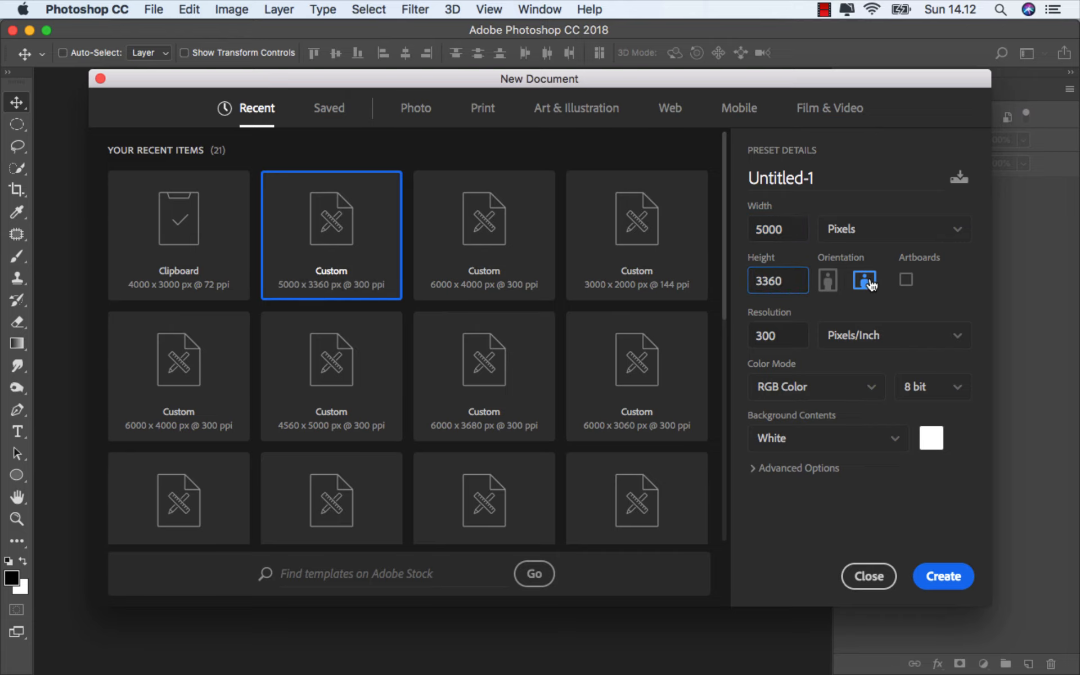
click(944, 574)
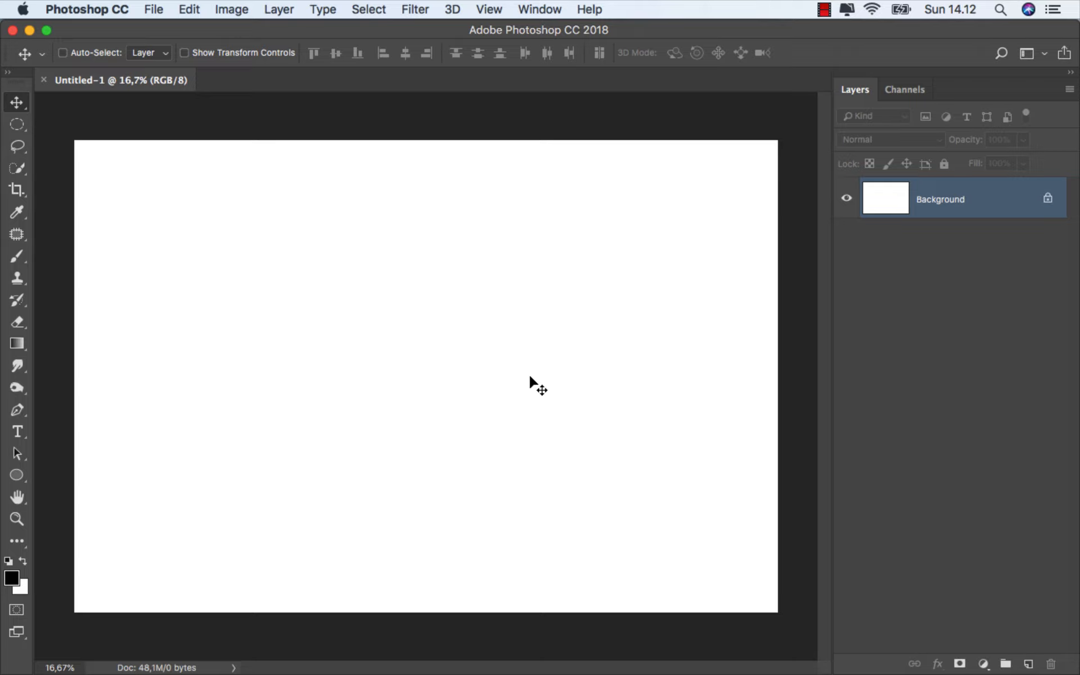
- Place the window_by_cat_in_the_stock image from Finder into the document and stretch it horizontally to fill the canvas width
mouse_move(417, 657)
click(323, 628)
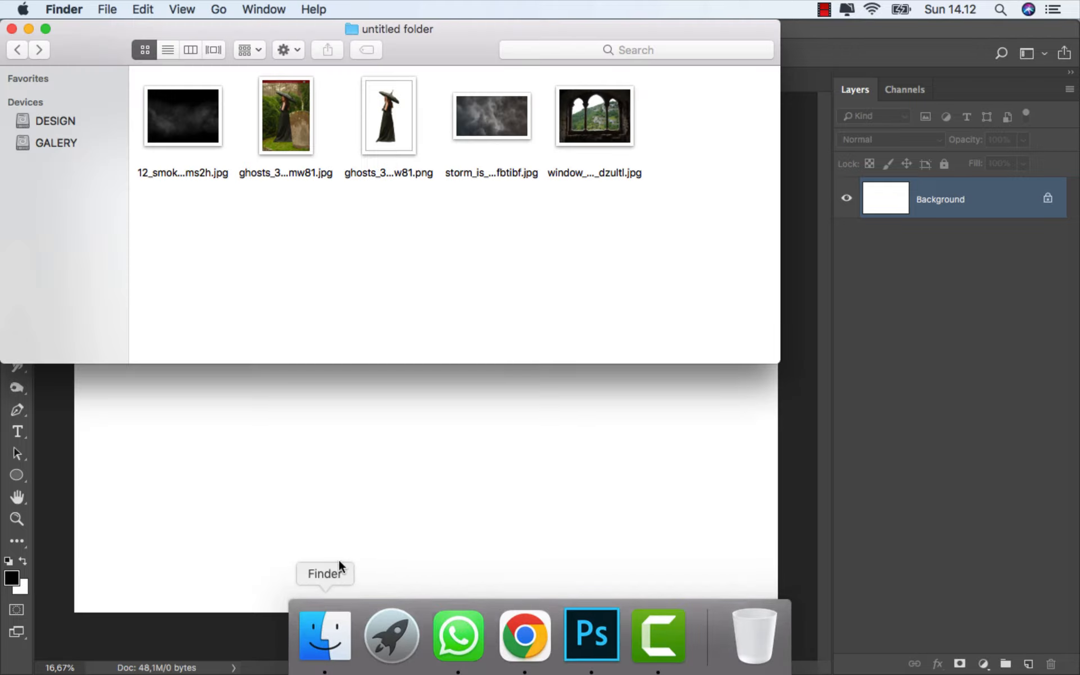
drag(583, 146, 436, 354)
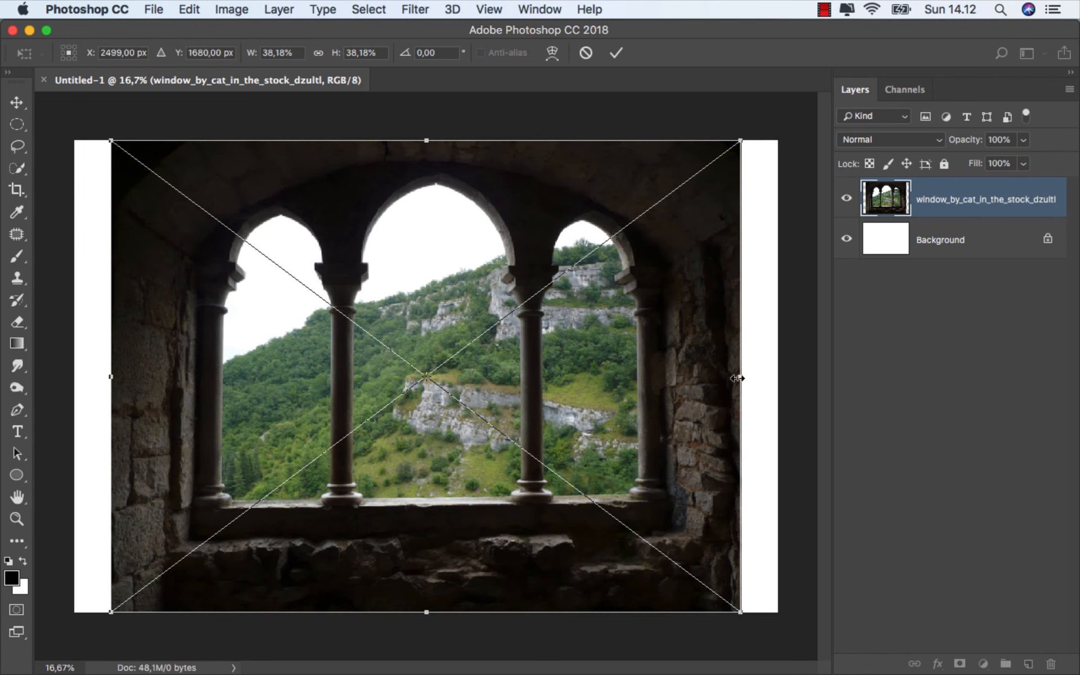
drag(738, 378, 778, 378)
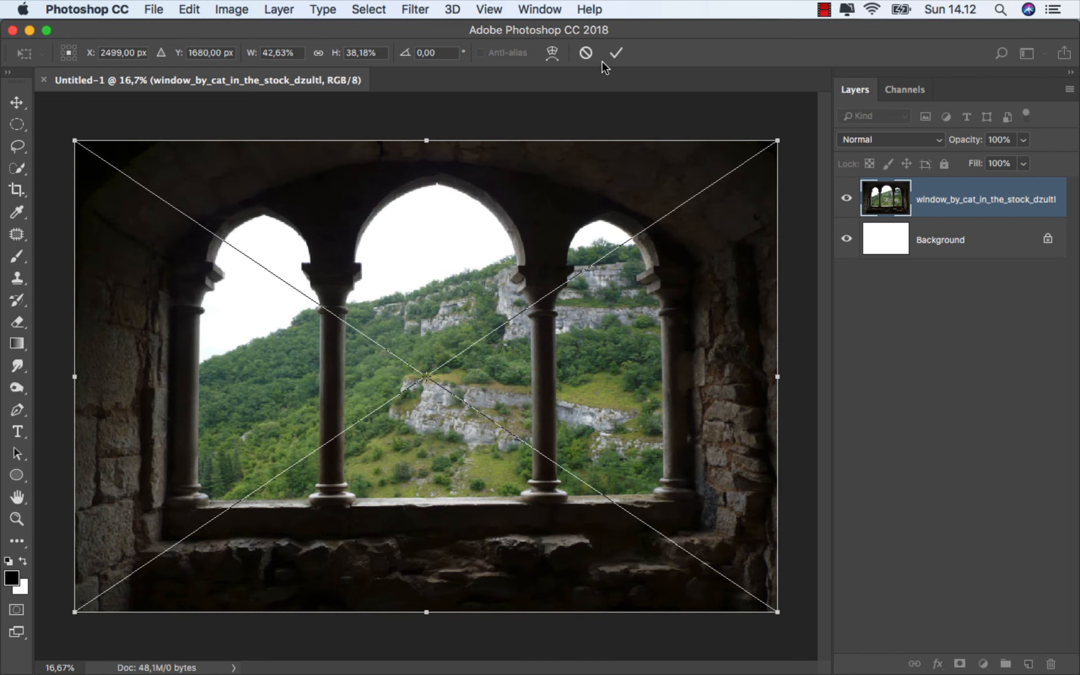
click(616, 52)
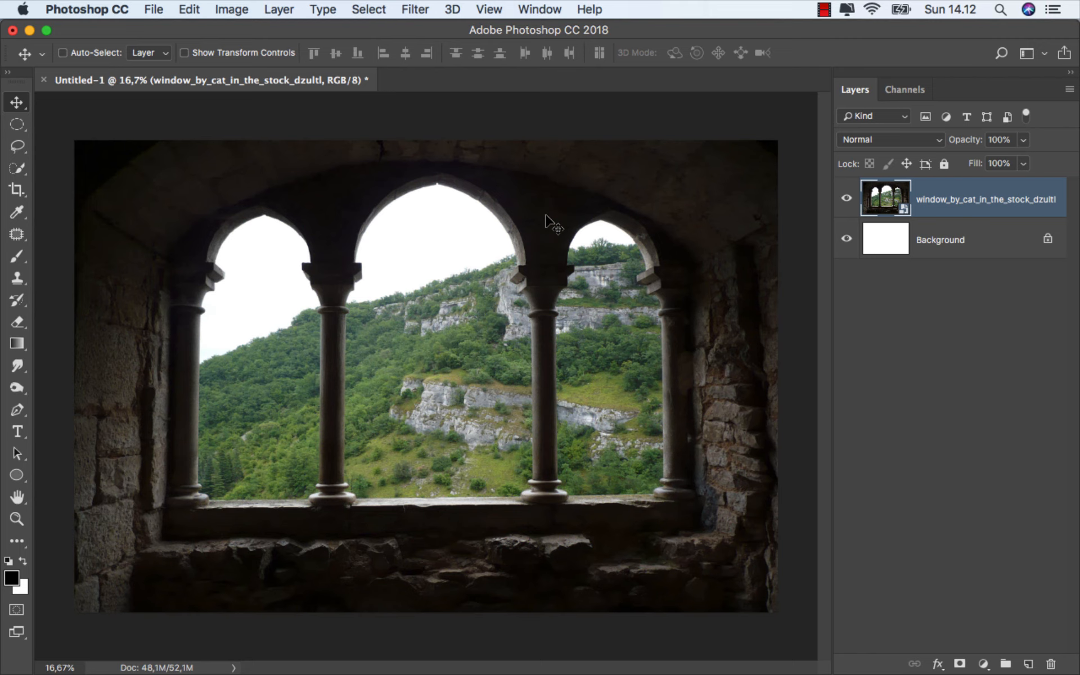
- Start a Pen tool path at the leftmost column's foot on the sill and trace up around its base mouldings
click(16, 410)
click(51, 406)
scroll(191, 495, up, 10)
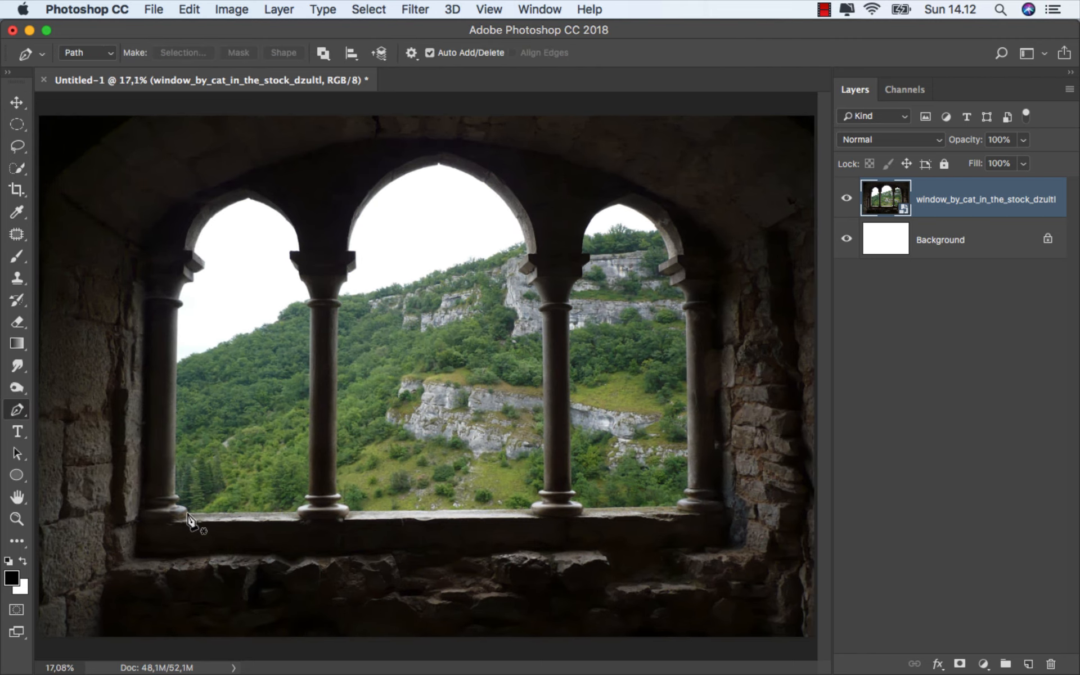
scroll(353, 538, left, 5)
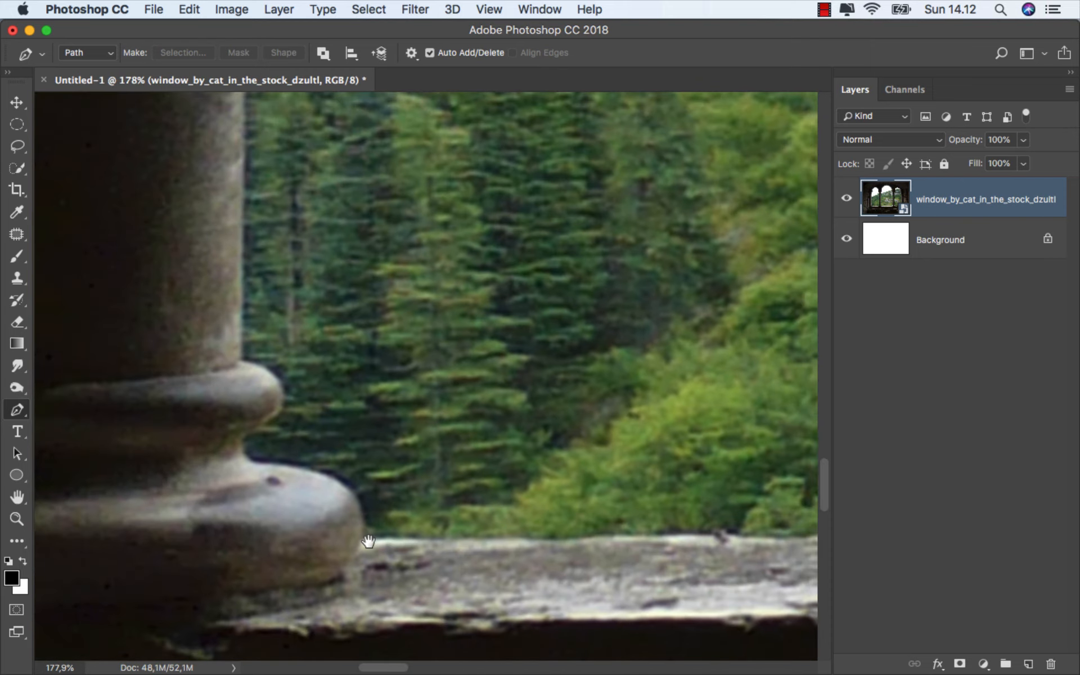
click(360, 543)
drag(269, 465, 256, 467)
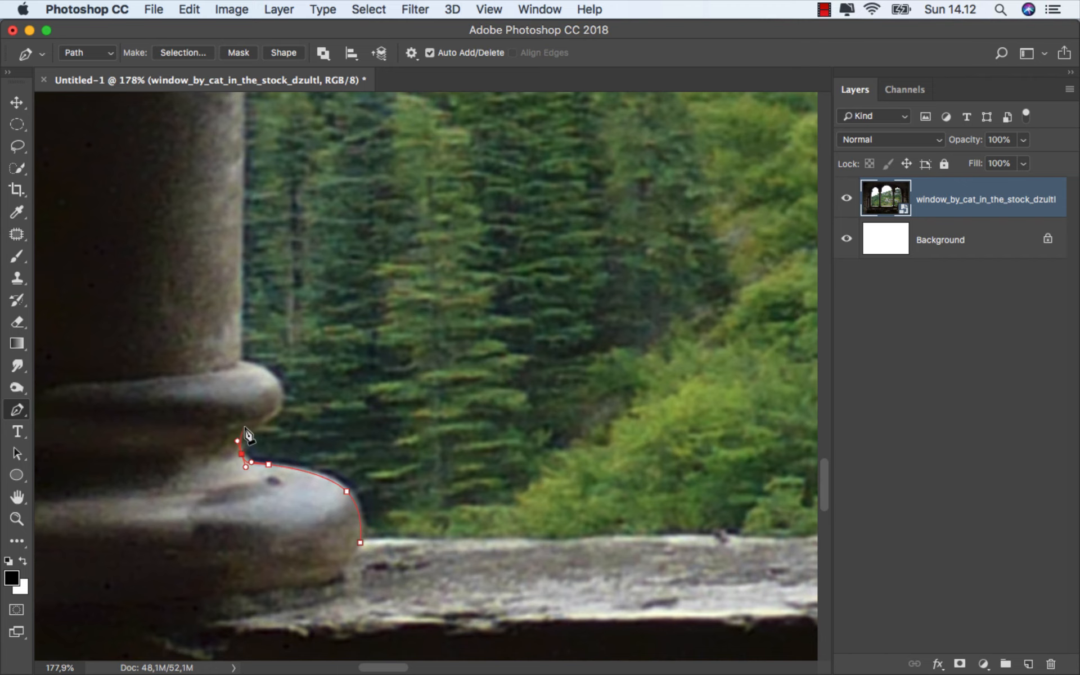
drag(253, 422, 258, 424)
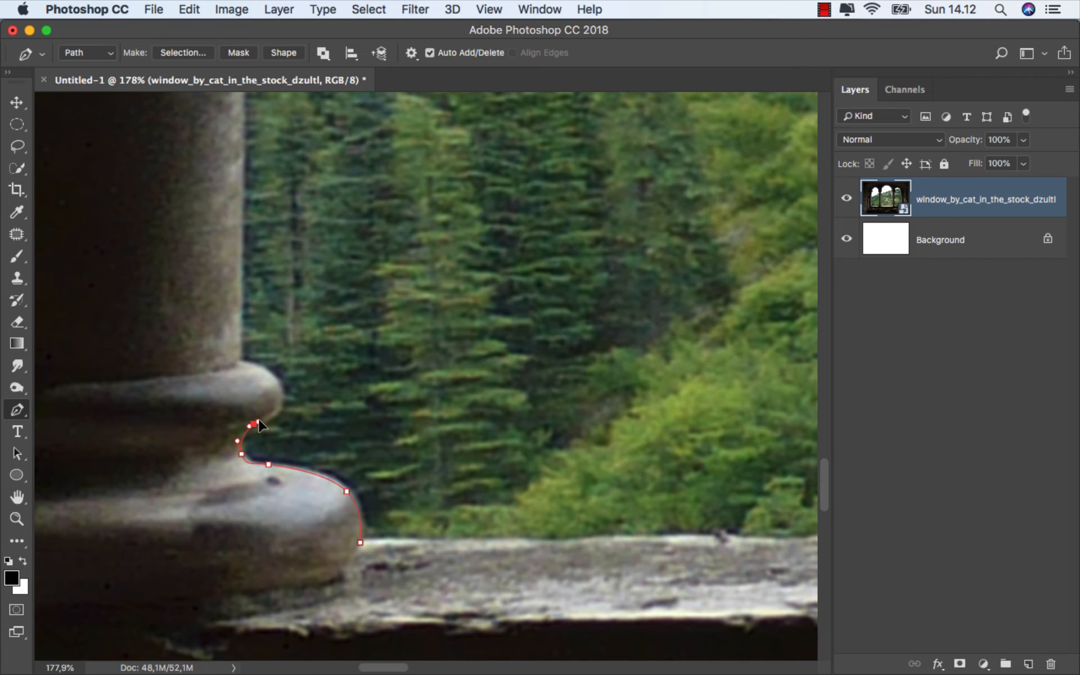
click(236, 363)
- Continue the path up the leftmost column's shaft and around the ring below its capital
scroll(237, 364, down, 10)
drag(239, 369, 242, 483)
drag(240, 249, 243, 491)
scroll(247, 394, up, 1)
scroll(251, 360, up, 5)
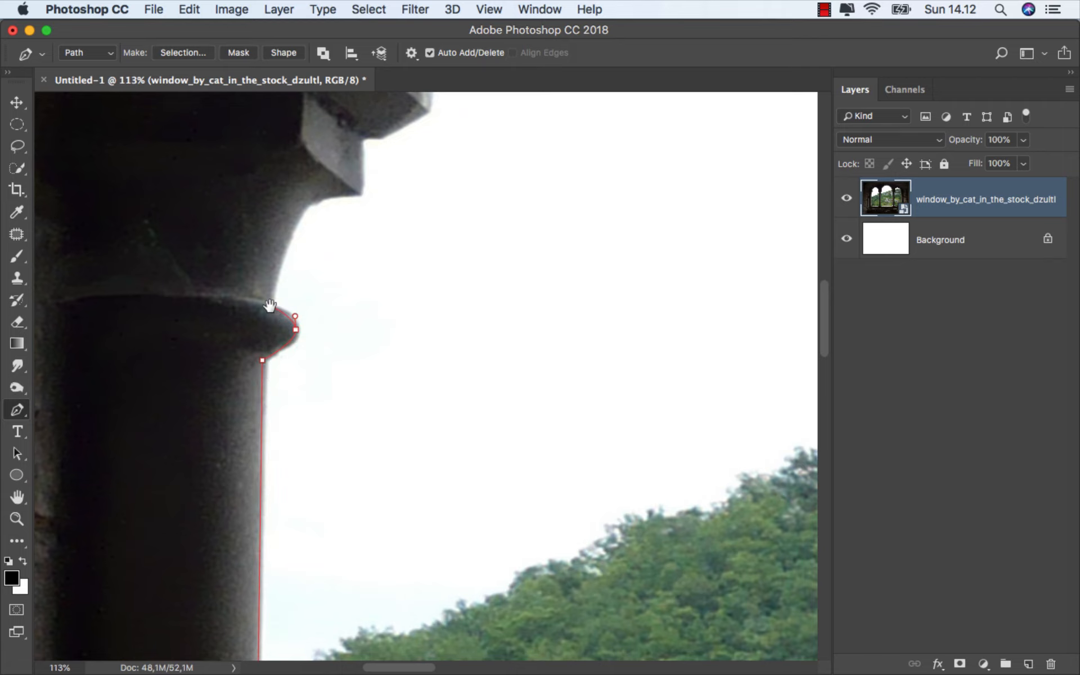
drag(270, 306, 215, 510)
click(215, 509)
- Trace the stepped edge of the leftmost column's capital out to its outer corner
drag(239, 423, 252, 409)
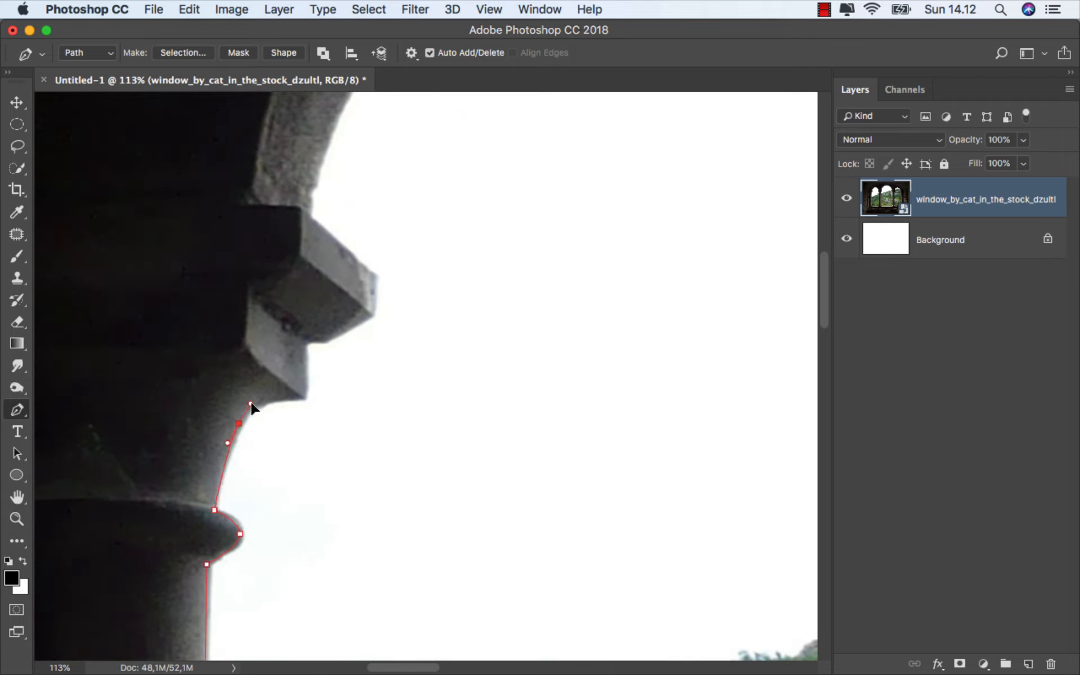
click(289, 396)
click(307, 396)
click(305, 340)
click(330, 340)
click(374, 312)
click(377, 276)
drag(375, 277, 374, 488)
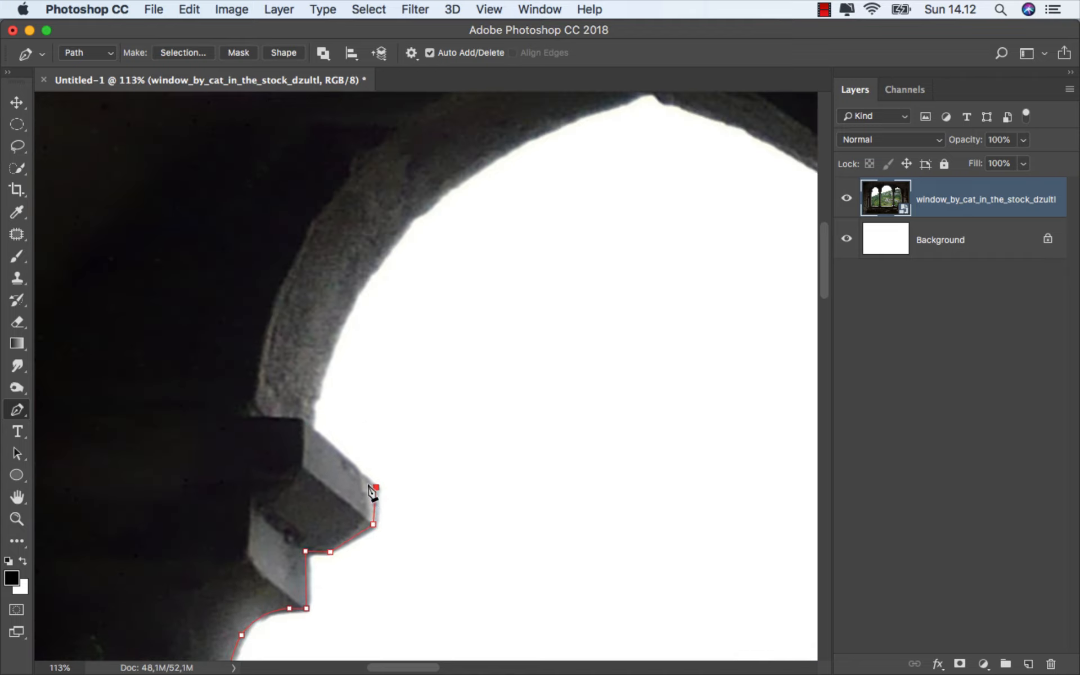
- Trace from the leftmost capital up the left half of the first arch to its peak
click(311, 428)
click(364, 278)
drag(414, 188, 243, 399)
click(348, 351)
click(388, 332)
drag(474, 302, 480, 302)
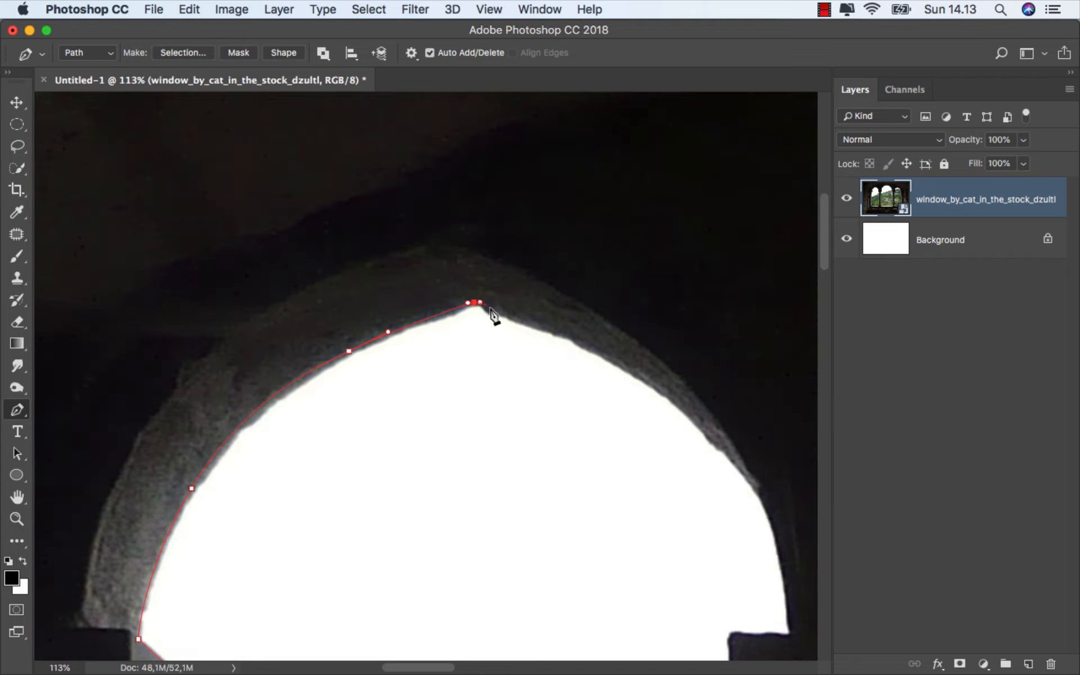
- Trace the right half of the first arch from its peak down to the second column's capital
click(497, 313)
drag(616, 359, 678, 392)
drag(725, 459, 291, 267)
drag(339, 322, 361, 365)
click(360, 445)
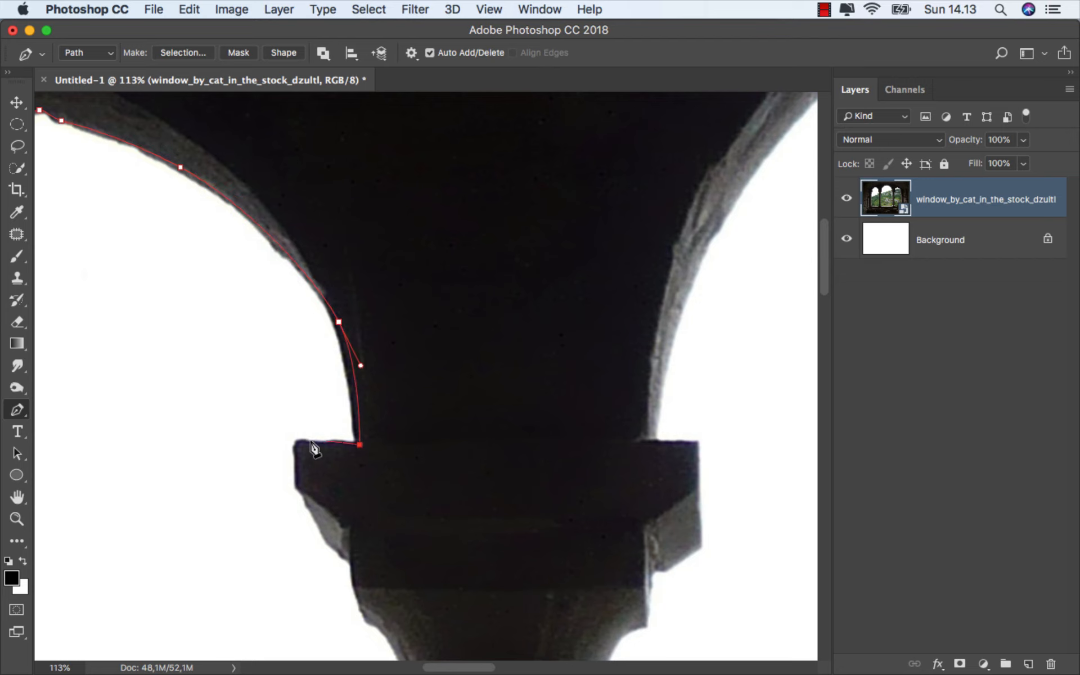
- Outline the left side of the second column's capital with corner and curve points
click(297, 443)
click(298, 487)
click(320, 525)
drag(337, 551, 342, 552)
click(353, 561)
drag(328, 489, 233, 166)
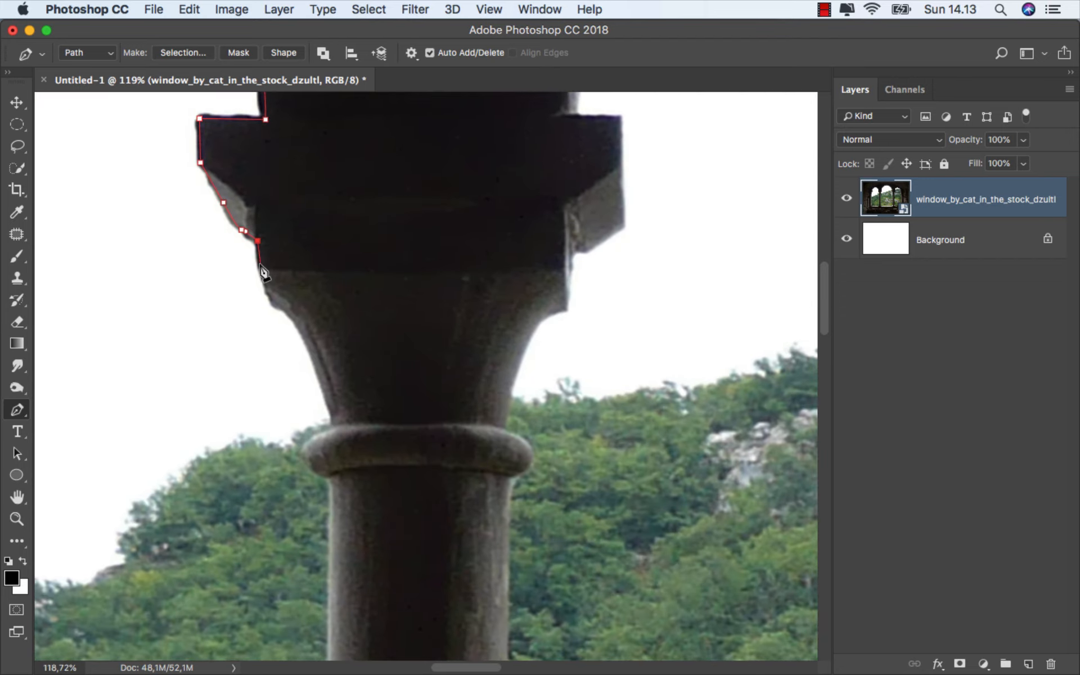
- Continue the path around the left side of the second column's ring and down its shaft to the base
click(336, 427)
click(305, 449)
click(304, 460)
drag(323, 472, 307, 121)
scroll(306, 121, down, 5)
scroll(305, 533, up, 5)
click(309, 504)
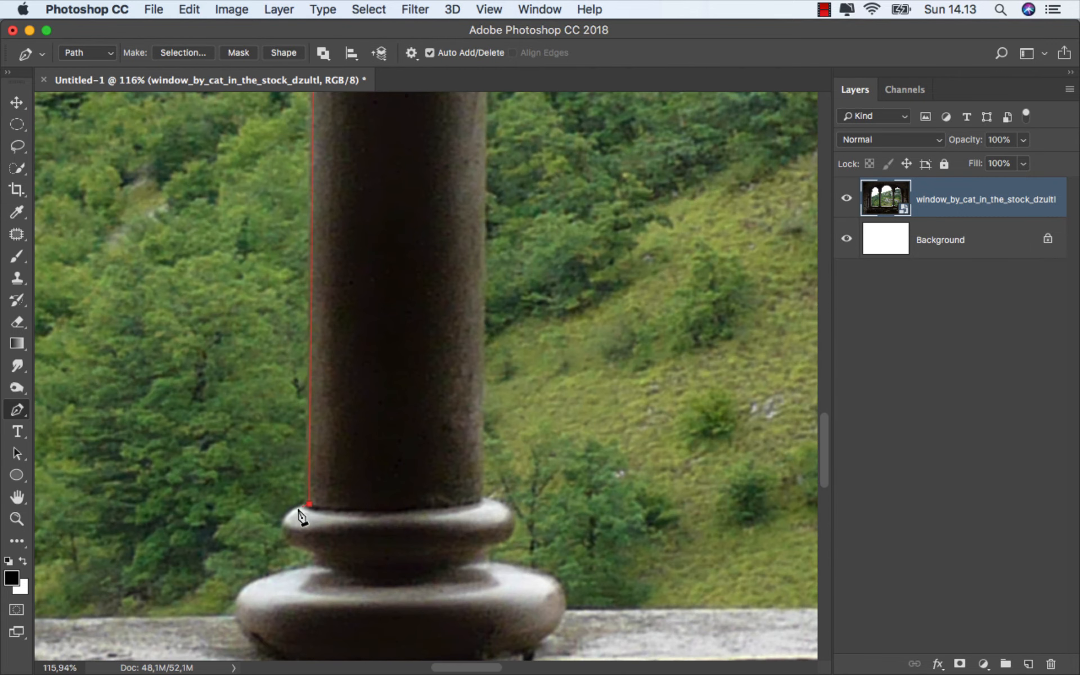
- Trace the left side of the second column's base and close the left opening's path along the sill
drag(286, 521, 319, 566)
click(237, 609)
drag(253, 584, 141, 533)
click(238, 618)
scroll(589, 521, down, 5)
click(223, 528)
- Start the middle opening's path at the second column's foot and trace up the right side of its base
scroll(245, 525, up, 3)
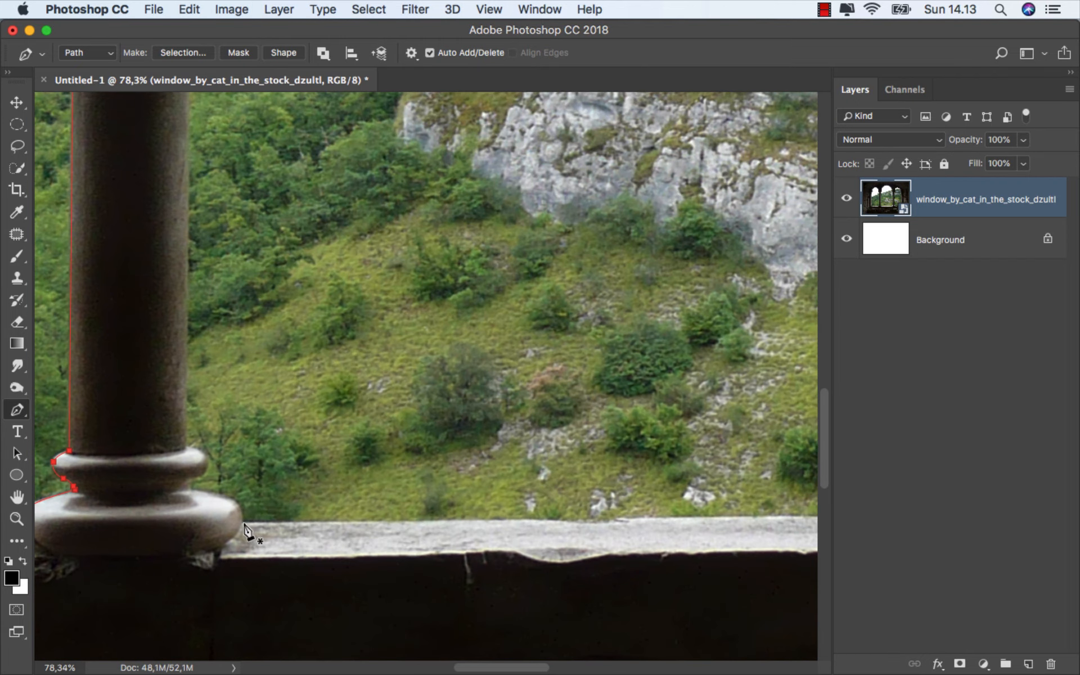
click(240, 524)
drag(229, 502, 199, 450)
click(189, 491)
click(186, 449)
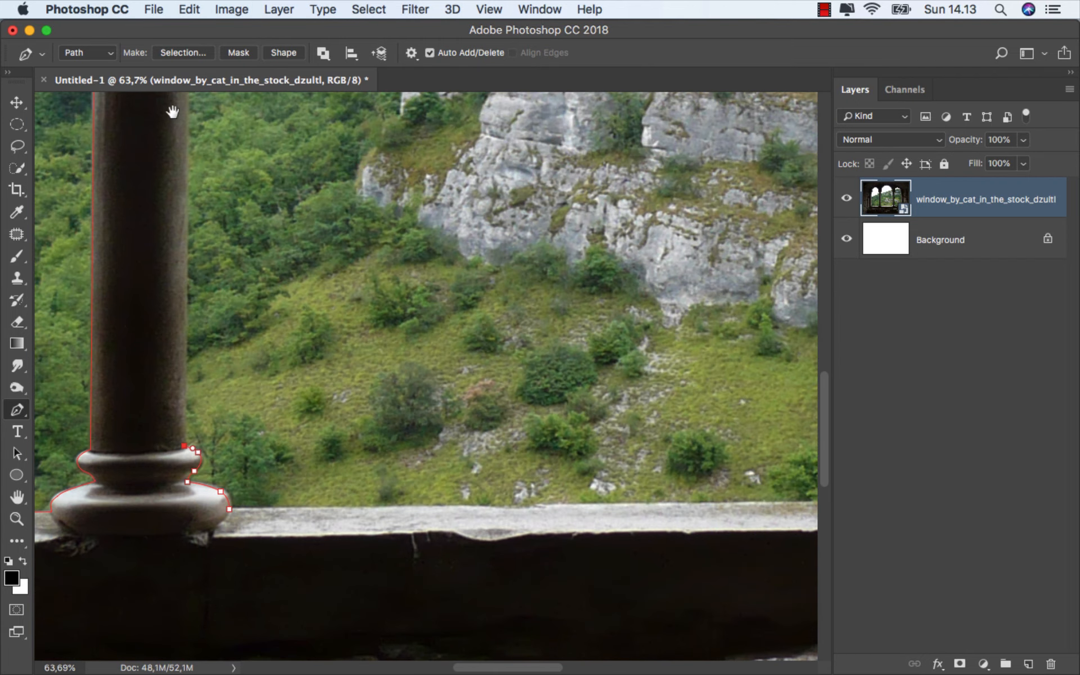
- Continue the path up the right side of the second column's shaft and around its ring
drag(171, 108, 186, 394)
click(225, 306)
click(217, 261)
drag(243, 279, 185, 486)
- Outline the right side of the second column's capital up to its upper corner
drag(203, 412, 220, 382)
click(246, 376)
click(249, 323)
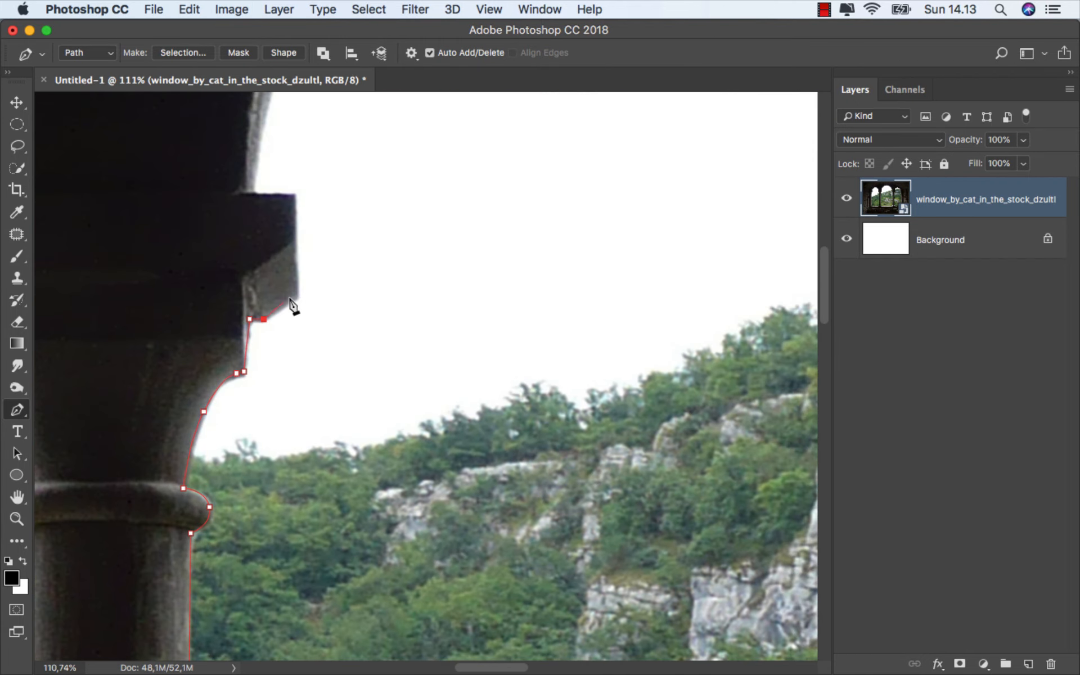
click(298, 299)
click(296, 194)
- Trace the left half of the middle arch and the small notch at its peak
scroll(253, 194, up, 6)
drag(251, 277, 331, 159)
scroll(331, 160, up, 5)
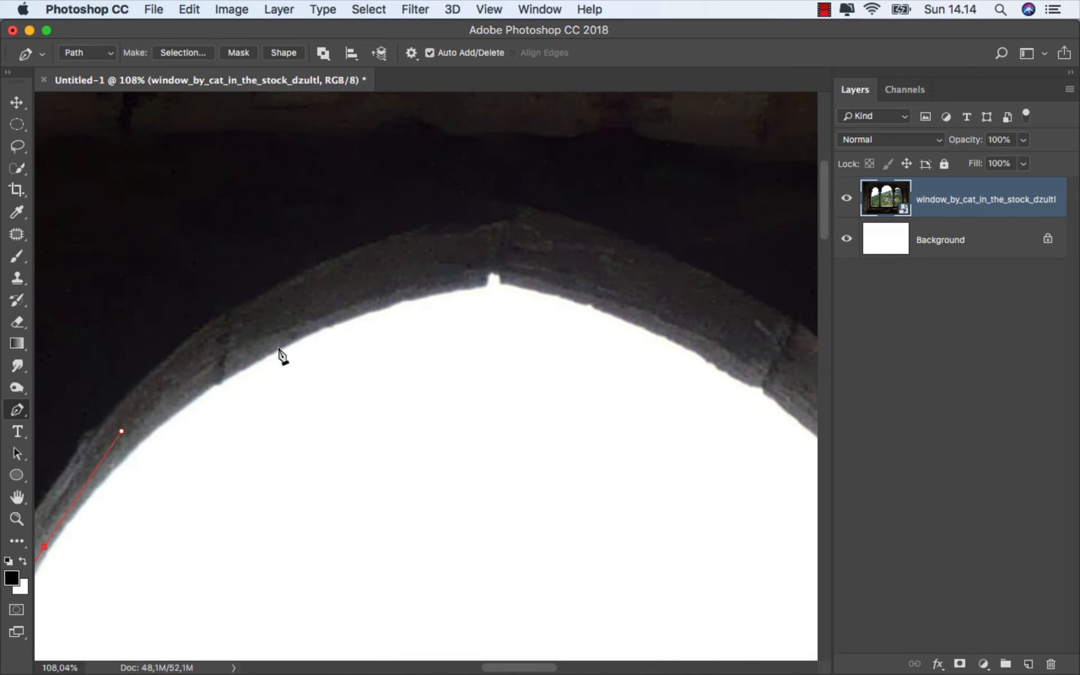
click(482, 285)
click(491, 270)
click(502, 272)
click(504, 280)
- Trace the right half of the middle arch down to the third column's capital
click(764, 385)
drag(763, 384, 220, 244)
drag(314, 333, 347, 386)
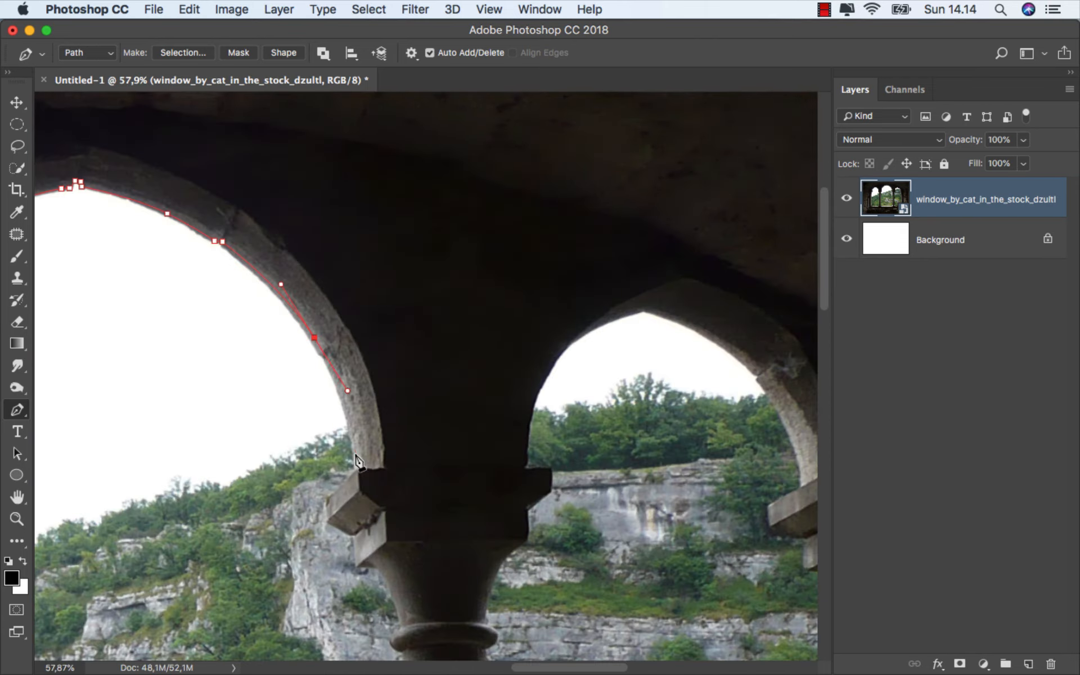
click(354, 483)
- Outline the stepped left side of the third column's capital down to its curved neck
click(304, 538)
click(308, 567)
click(349, 593)
drag(349, 593, 216, 221)
click(219, 224)
click(225, 272)
drag(262, 281, 267, 283)
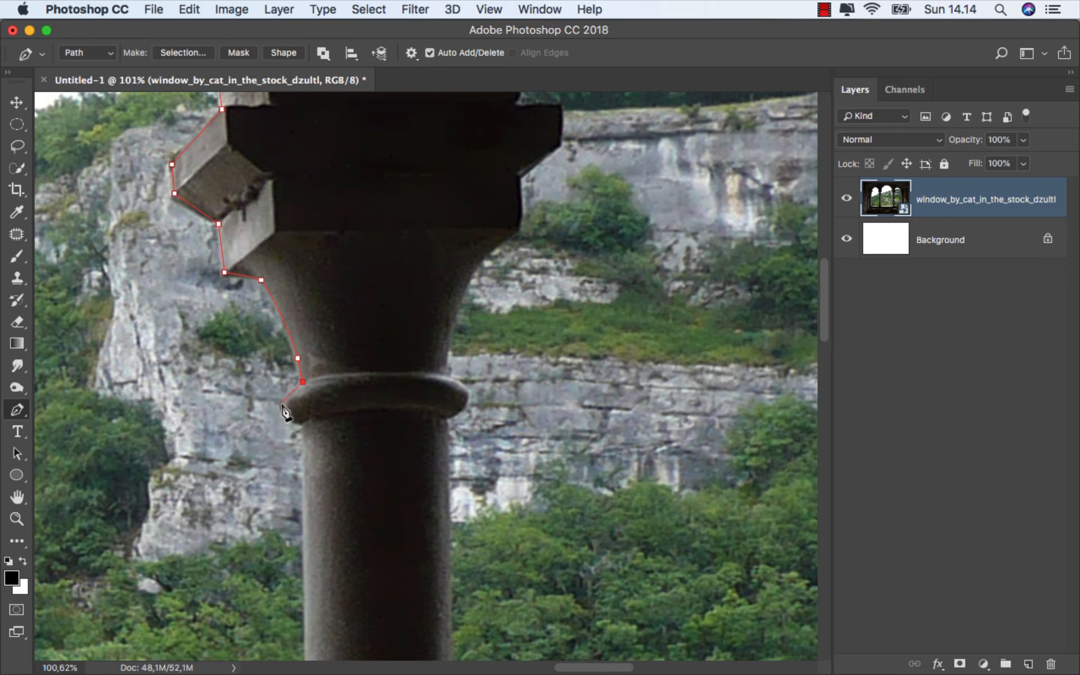
- Continue the path around the left side of the third column's ring and down its shaft to the base
drag(282, 404, 281, 415)
click(302, 421)
drag(315, 601, 263, 309)
drag(258, 614, 315, 141)
click(310, 382)
- Trace the left side of the third column's base and close the middle opening's path along the sill
drag(284, 392, 295, 417)
drag(314, 430, 320, 441)
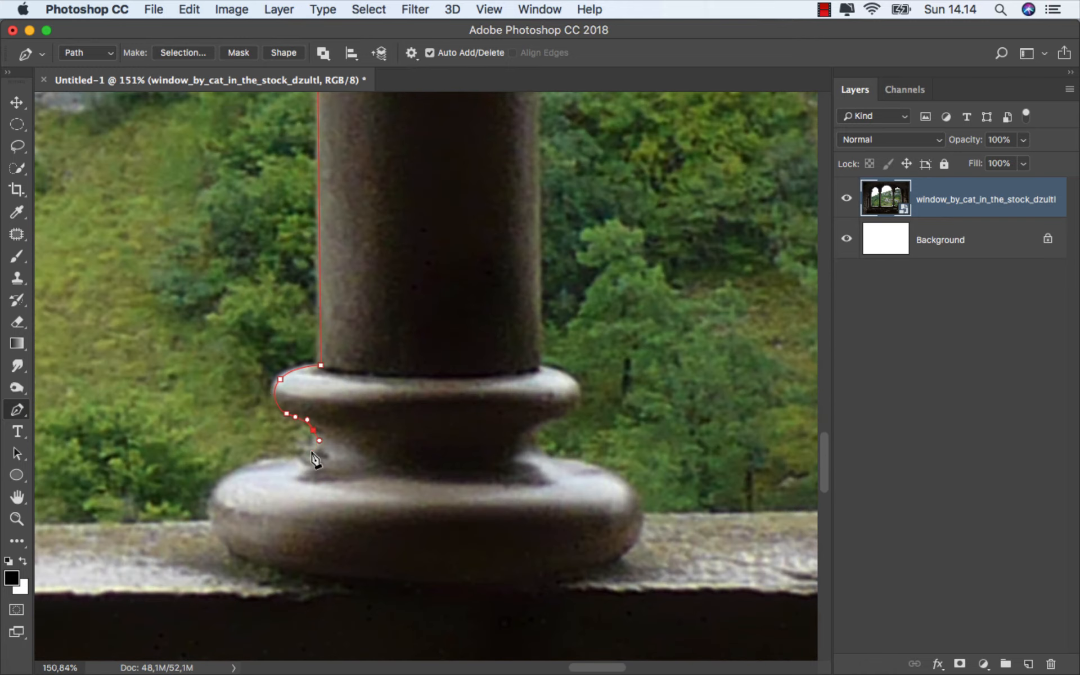
click(316, 454)
drag(256, 461, 247, 470)
drag(214, 498, 169, 520)
scroll(211, 520, down, 5)
click(90, 498)
- Start the right opening's path at the third column's foot and trace up the right side of its base
scroll(323, 526, up, 3)
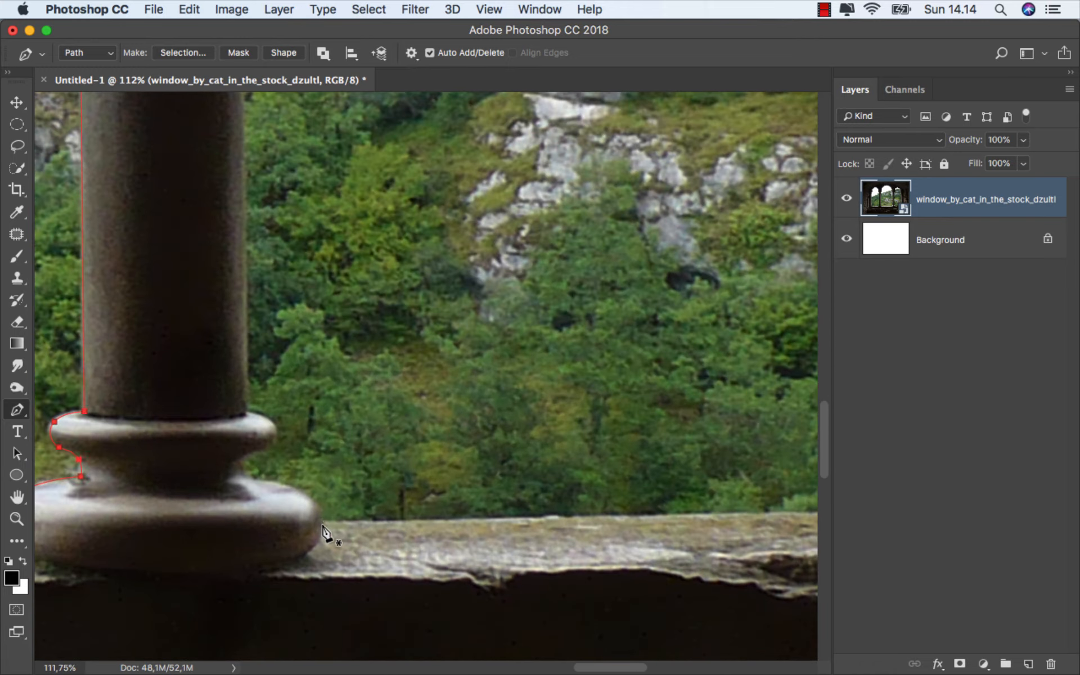
click(323, 526)
drag(313, 501, 292, 489)
click(242, 477)
click(247, 413)
- Continue the path up the right side of the third column's shaft and around its ring
scroll(248, 416, up, 15)
click(248, 448)
drag(266, 423, 262, 410)
click(242, 408)
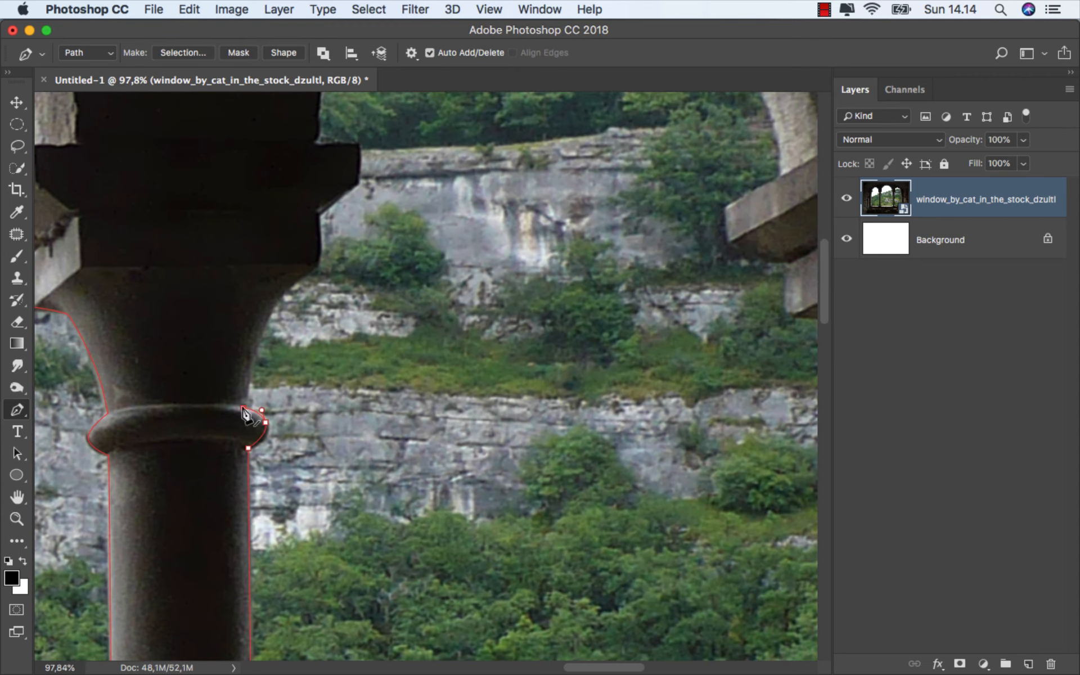
- Outline the right side of the third column's capital up to where the right arch begins
drag(265, 317, 280, 288)
click(319, 261)
click(319, 217)
scroll(319, 217, up, 5)
click(291, 374)
click(246, 363)
- Trace the left half of the right arch up to its peak
drag(270, 227, 293, 172)
drag(277, 302, 332, 279)
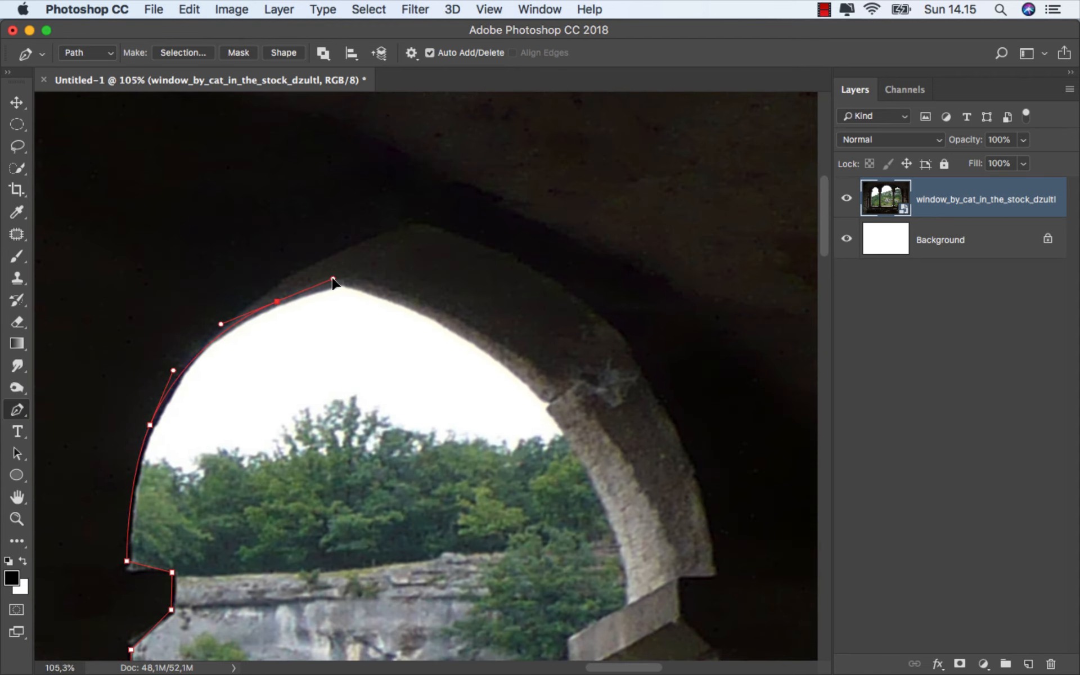
click(343, 284)
- Trace the right half of the right arch from its peak down to the rightmost column's capital
drag(493, 354, 533, 388)
click(552, 403)
click(547, 408)
drag(608, 508, 621, 545)
click(629, 603)
- Outline the stepped edge of the rightmost column's capital
scroll(629, 603, down, 5)
click(234, 342)
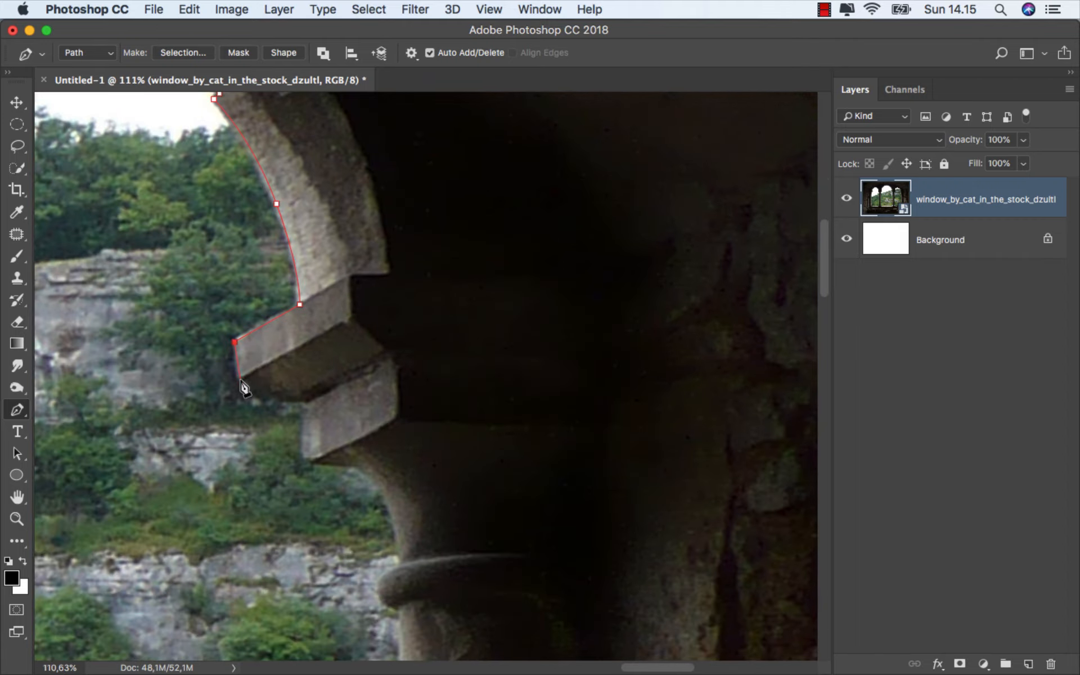
click(241, 379)
click(298, 400)
click(310, 459)
click(340, 465)
- Continue the path around the rightmost column's neck and ring and down its shaft to the base
drag(394, 520, 317, 239)
click(305, 290)
click(320, 325)
drag(332, 552, 298, 316)
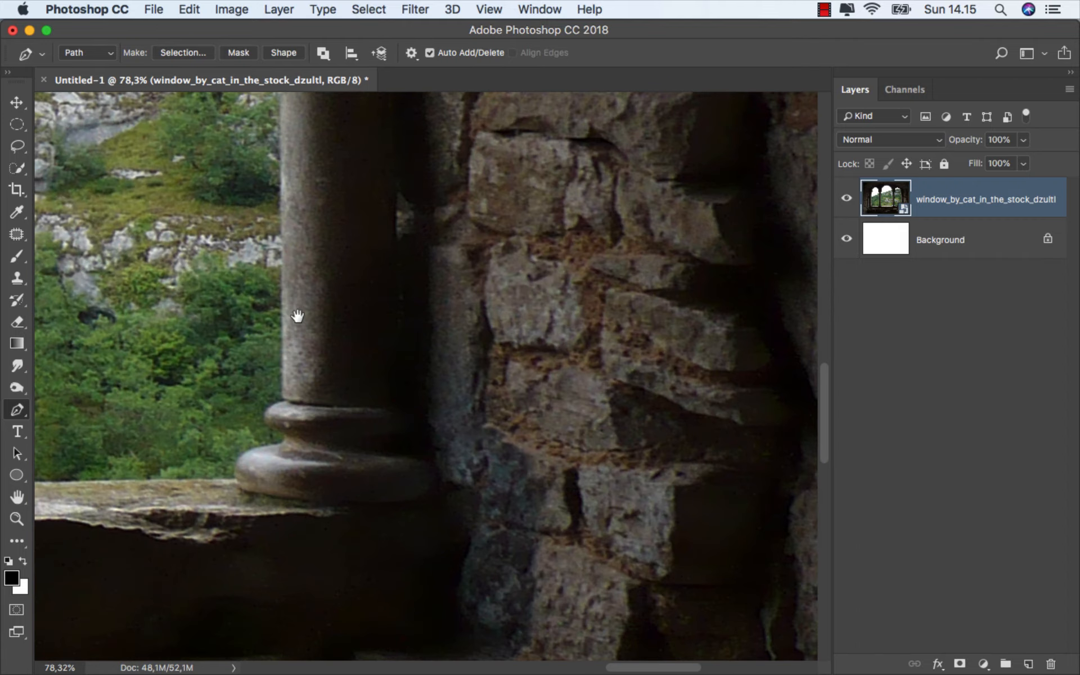
scroll(285, 410, up, 5)
click(281, 391)
- Trace the rightmost column's base and close the right opening's path along the sill
click(289, 401)
drag(253, 423, 252, 442)
drag(269, 453, 285, 487)
drag(286, 488, 369, 432)
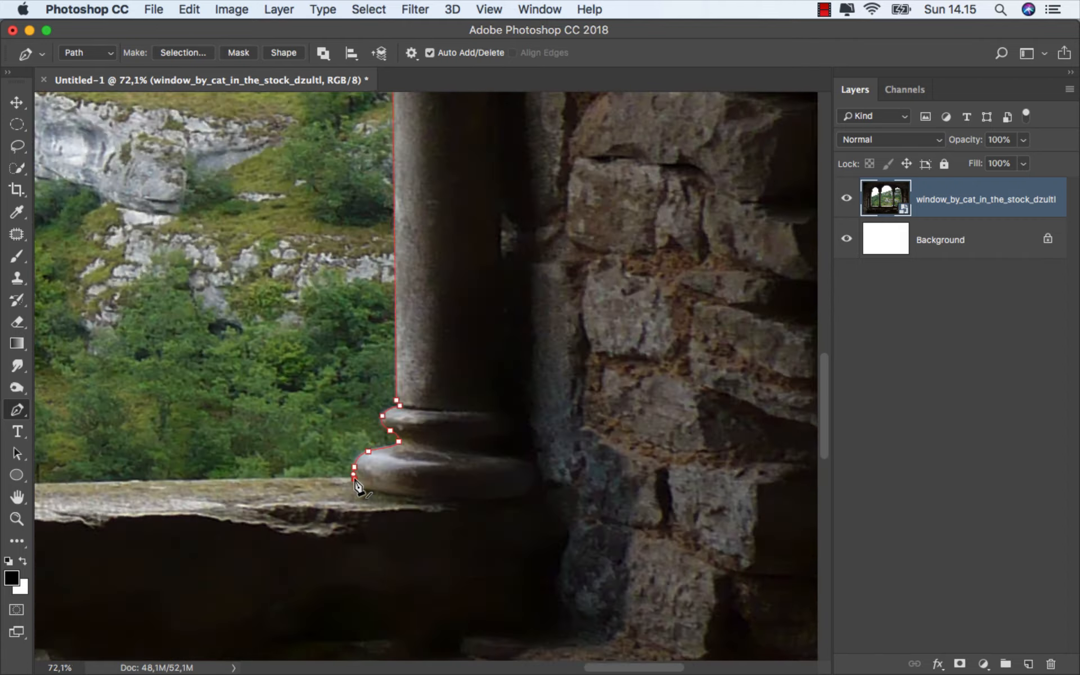
scroll(356, 485, left, 5)
click(373, 470)
scroll(379, 467, down, 3)
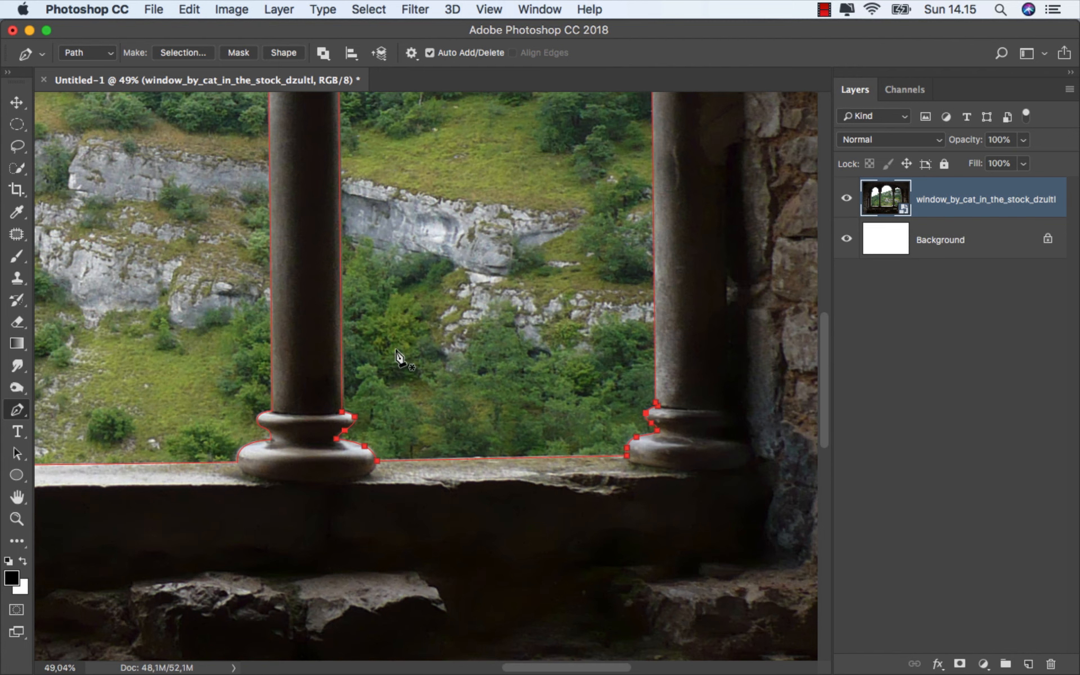
scroll(397, 356, down, 4)
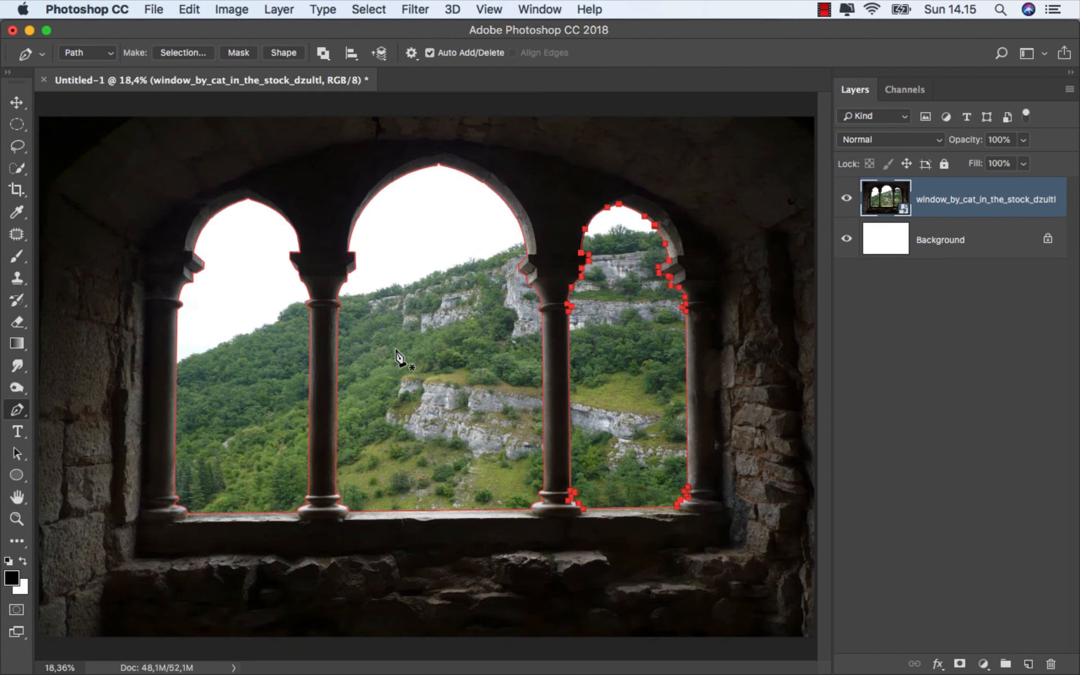
- Convert the window openings' path into a new anti-aliased selection with a 0,3 pixel feather radius
click(18, 417)
right_click(390, 246)
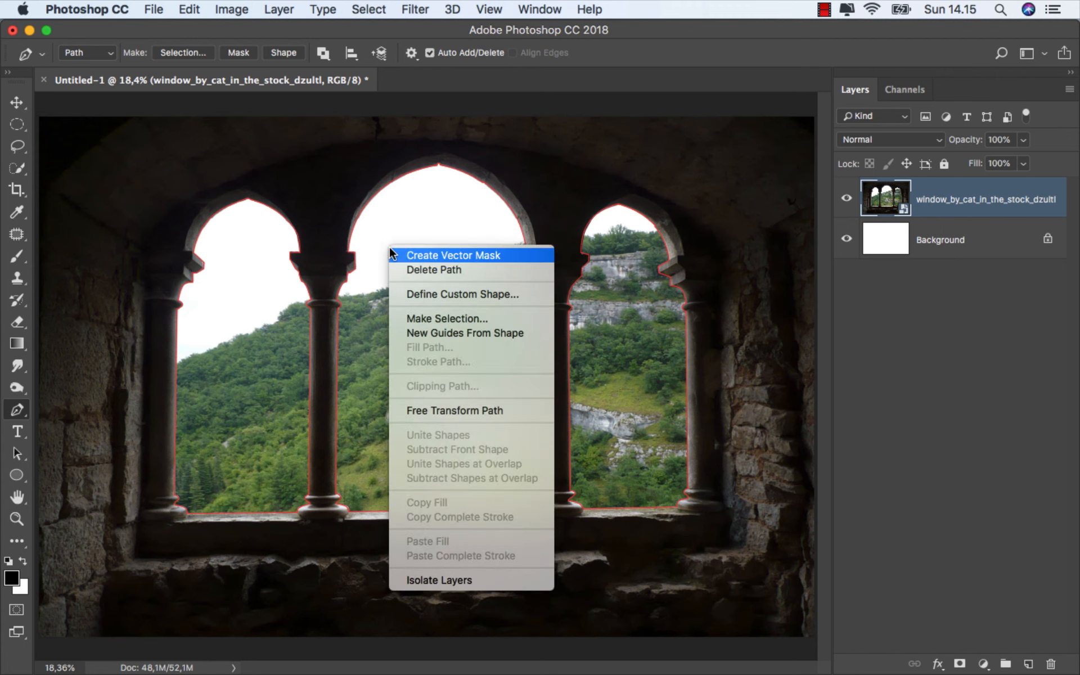
click(448, 318)
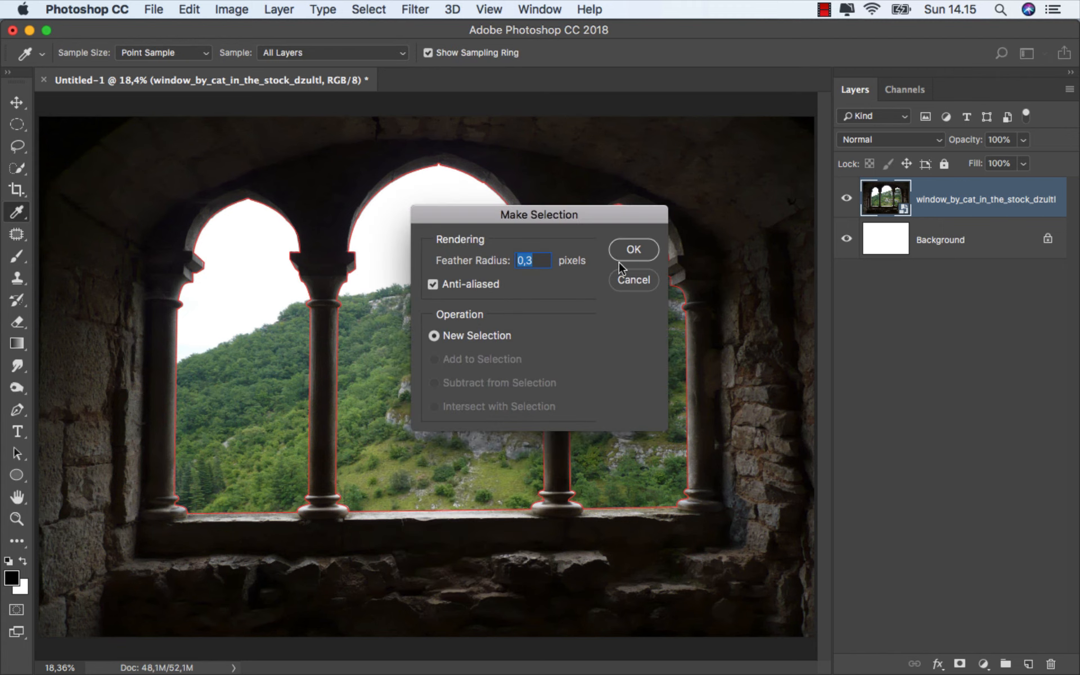
click(634, 250)
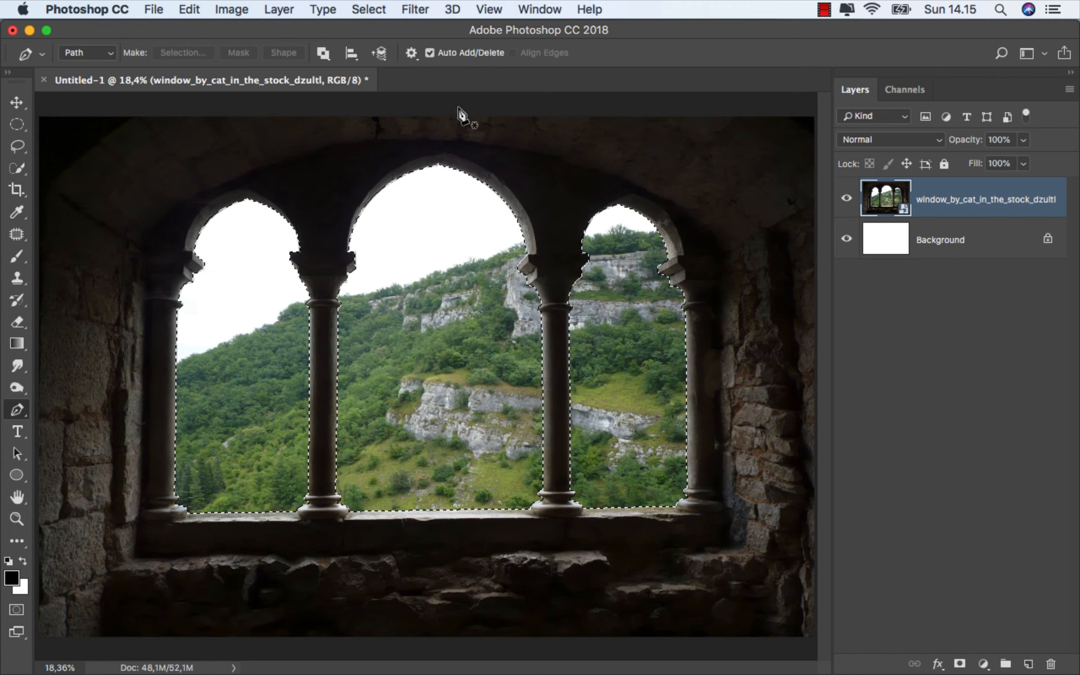
- Invert the selection and add it as a layer mask that hides the window openings' landscape
click(374, 9)
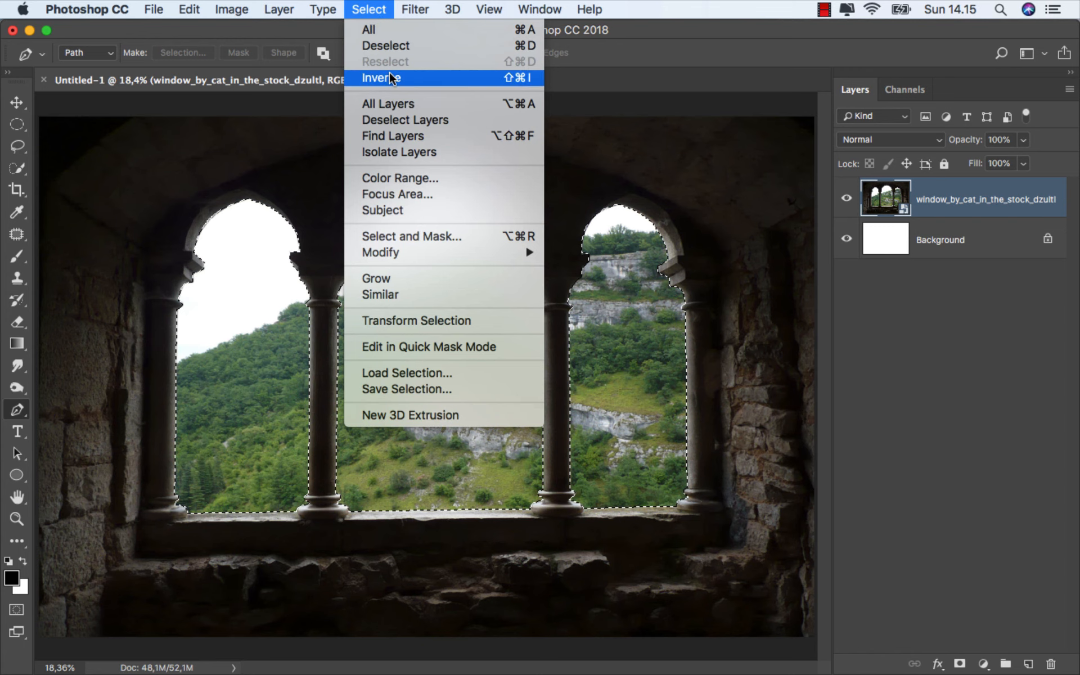
click(392, 78)
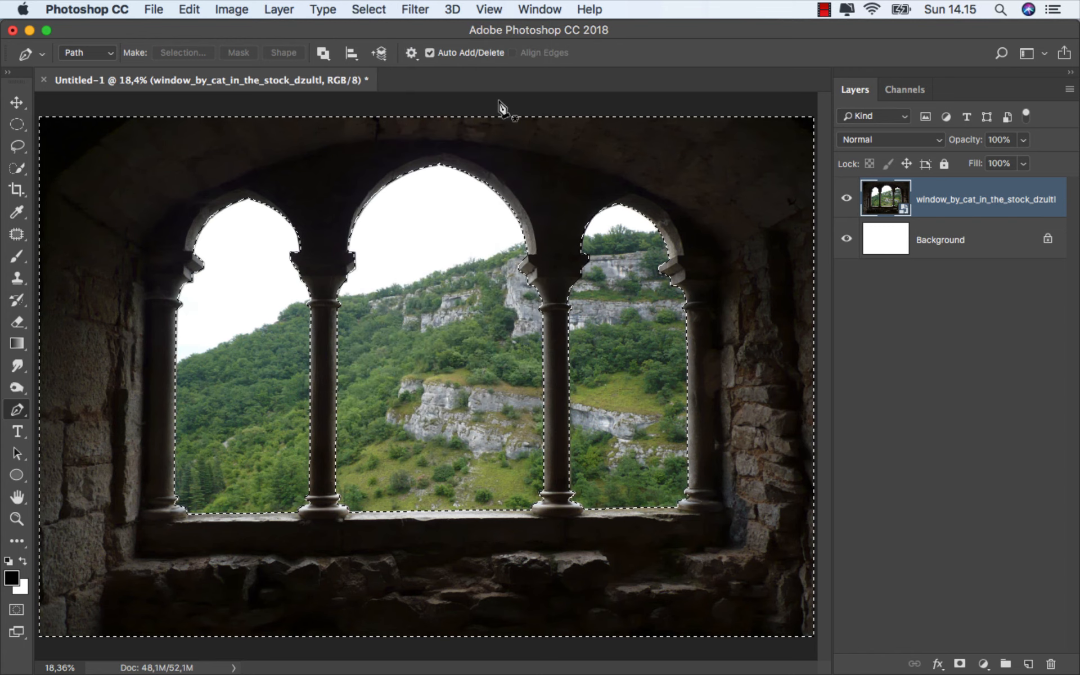
click(960, 664)
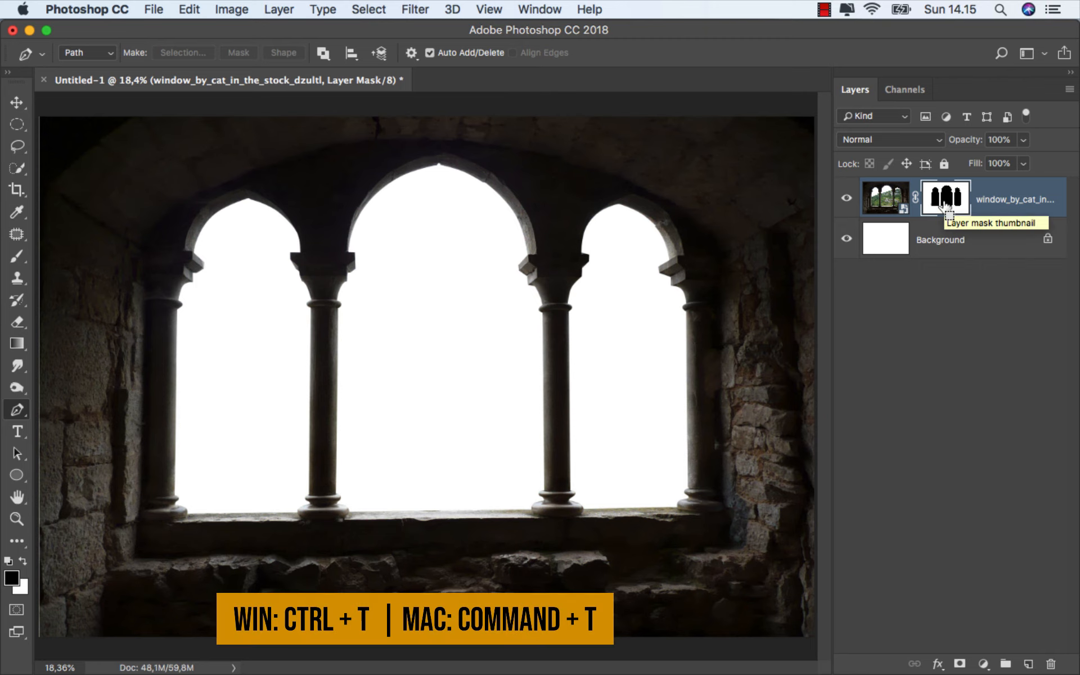
- Stretch the window layer beyond the canvas to the left and downward, to 102,30% width and 107,89% height
key(super+t)
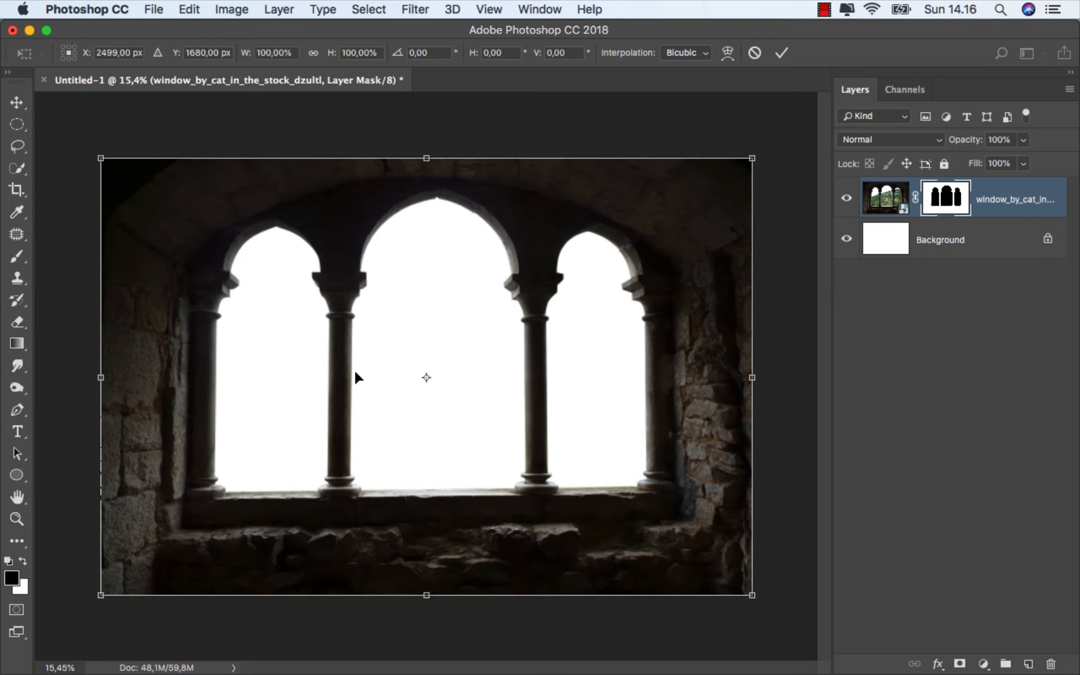
drag(99, 381, 83, 381)
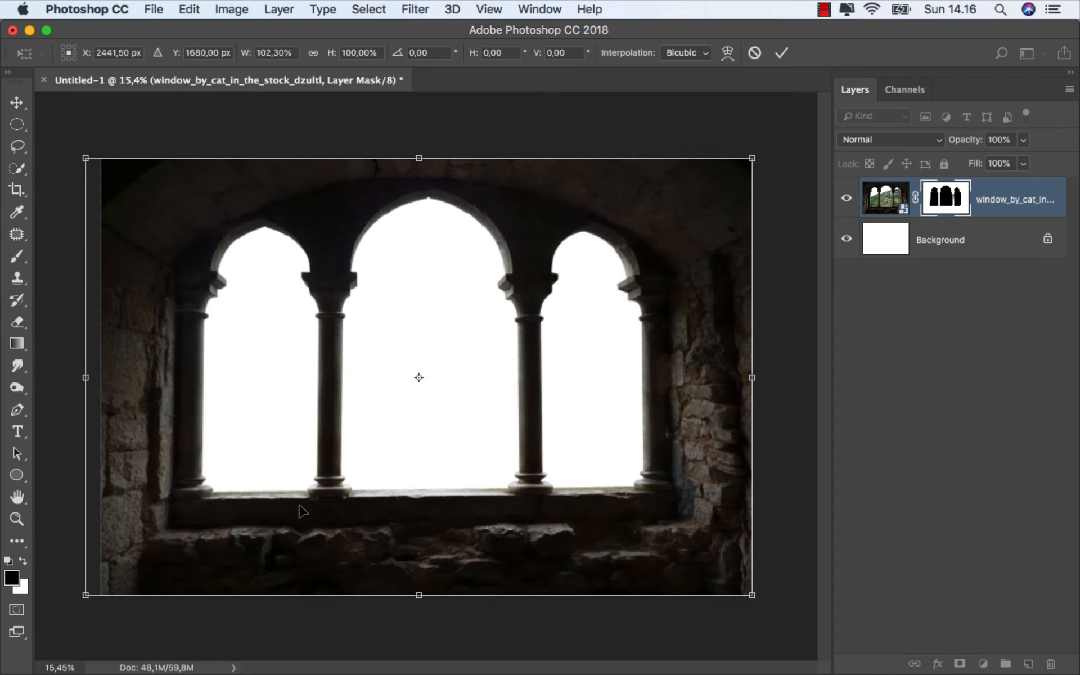
drag(418, 595, 417, 632)
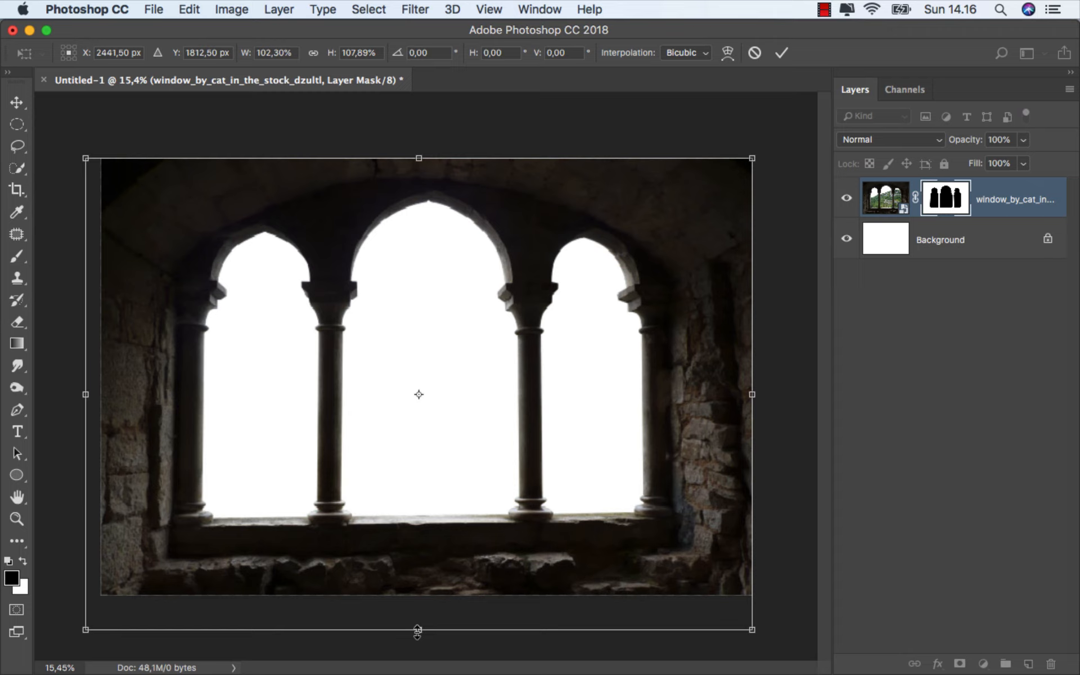
- Distort the window layer by pulling its lower-right corner down to level the sill, and apply the transformation
right_click(623, 450)
click(655, 493)
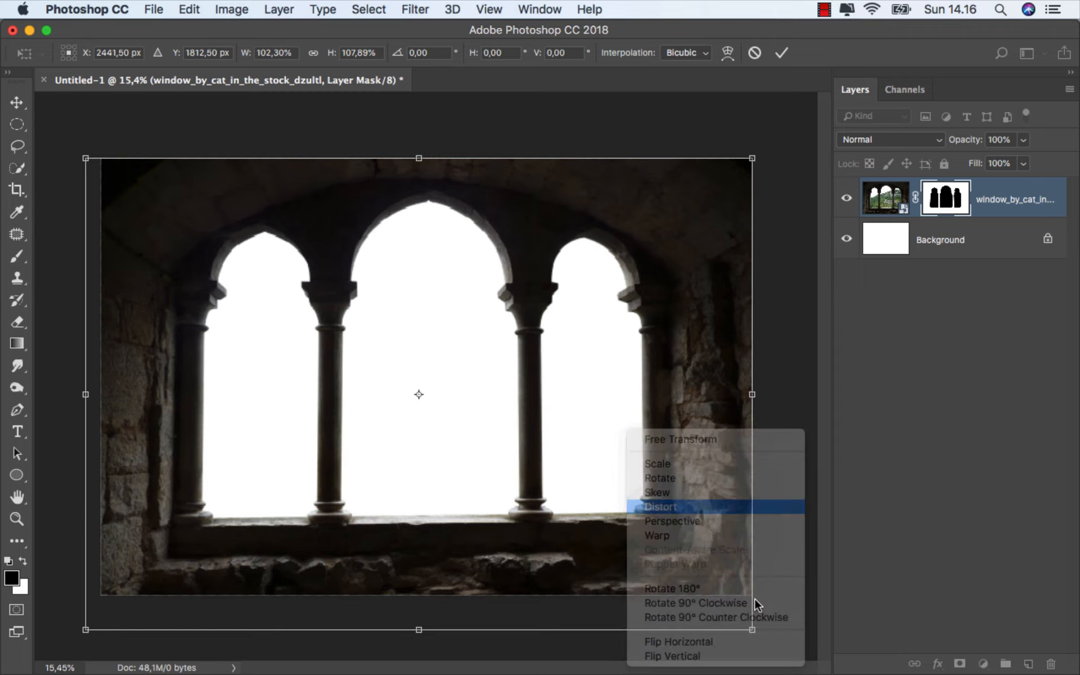
drag(753, 631, 757, 650)
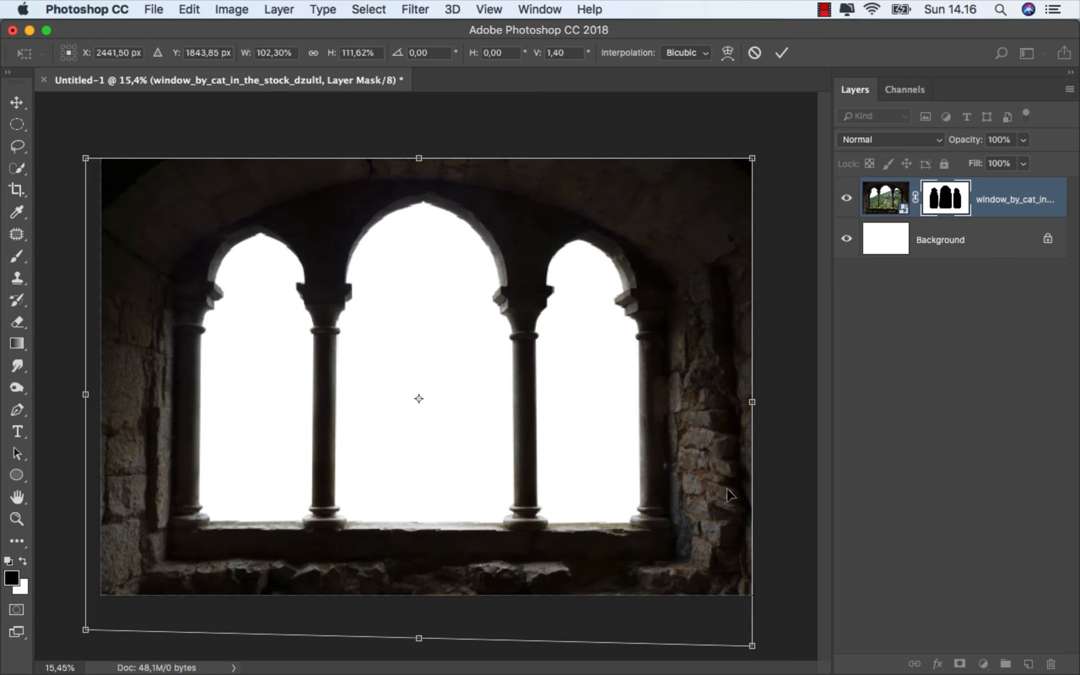
click(781, 53)
key(p)
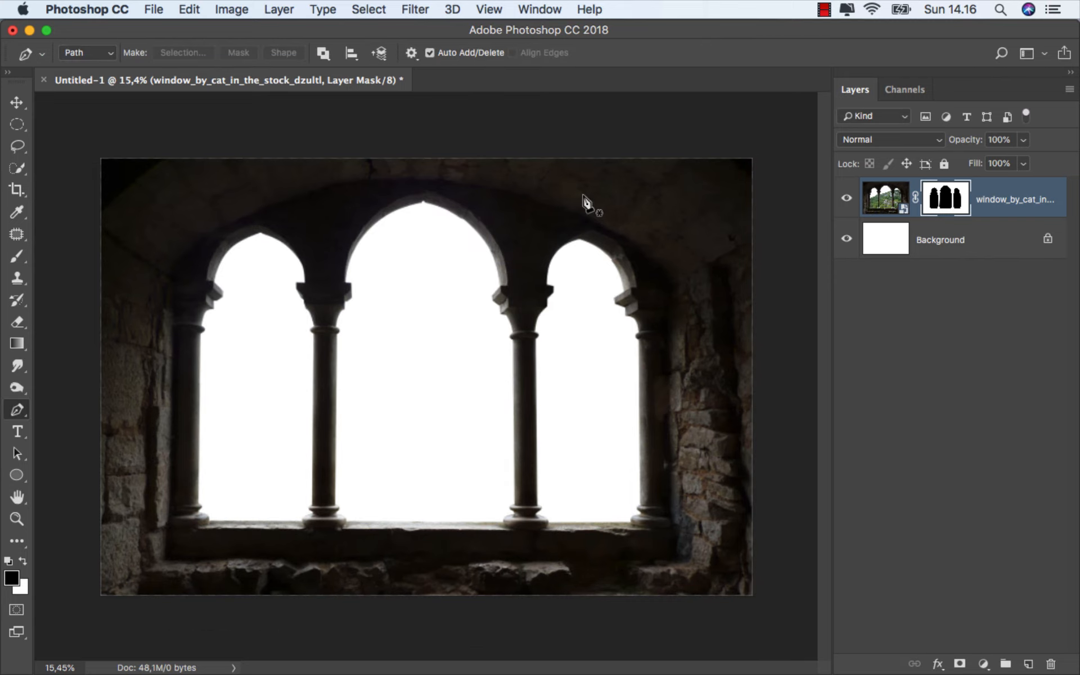
- Place the storm_is_coming image from the Finder folder and order its layer beneath the masked window layer
key(super+plus)
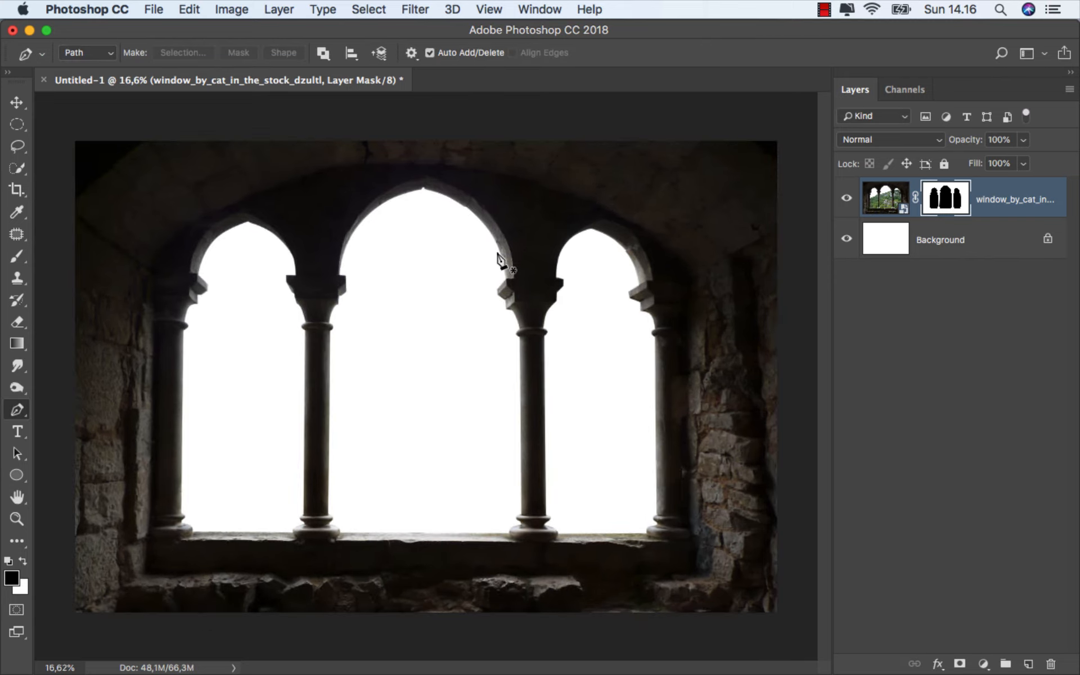
key(v)
click(1003, 200)
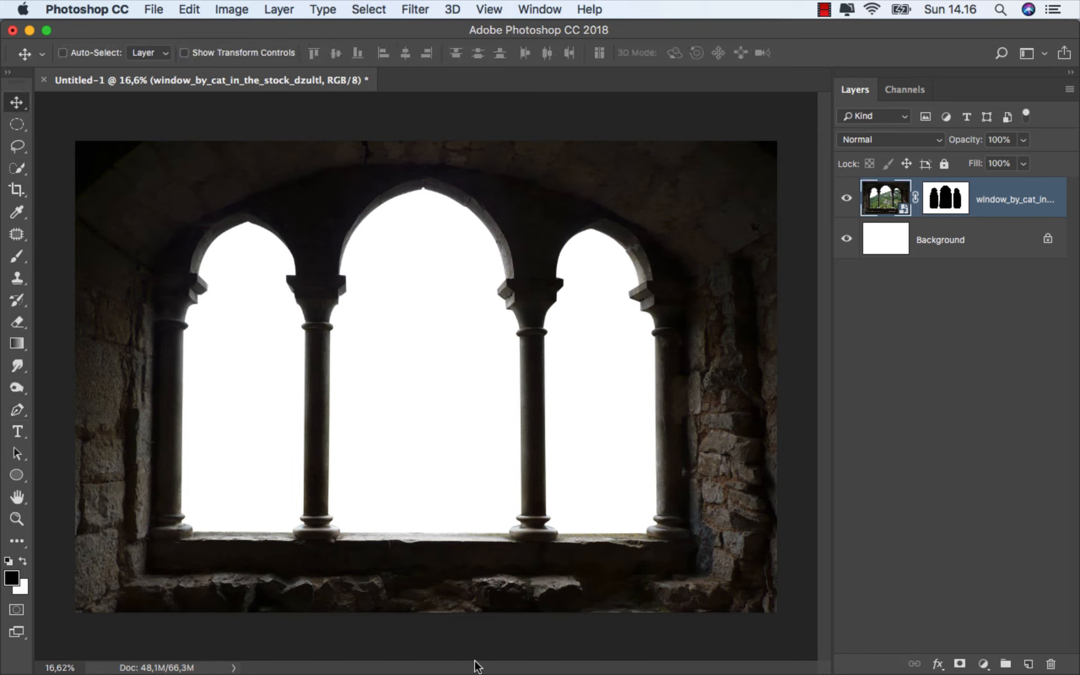
mouse_move(458, 647)
click(333, 633)
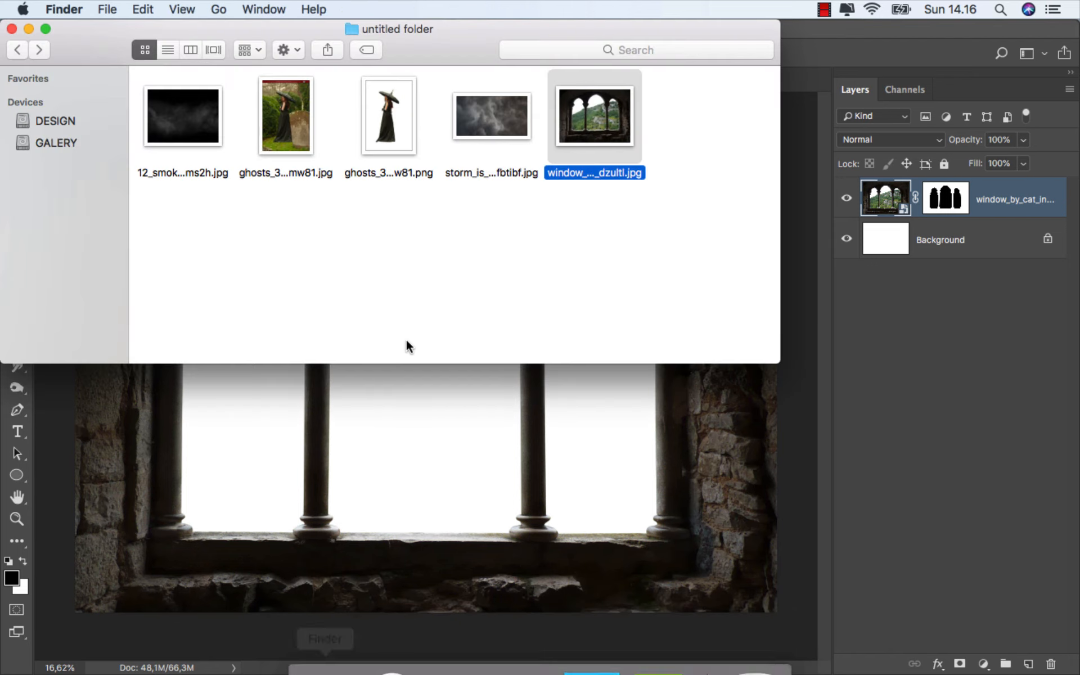
drag(485, 124, 464, 447)
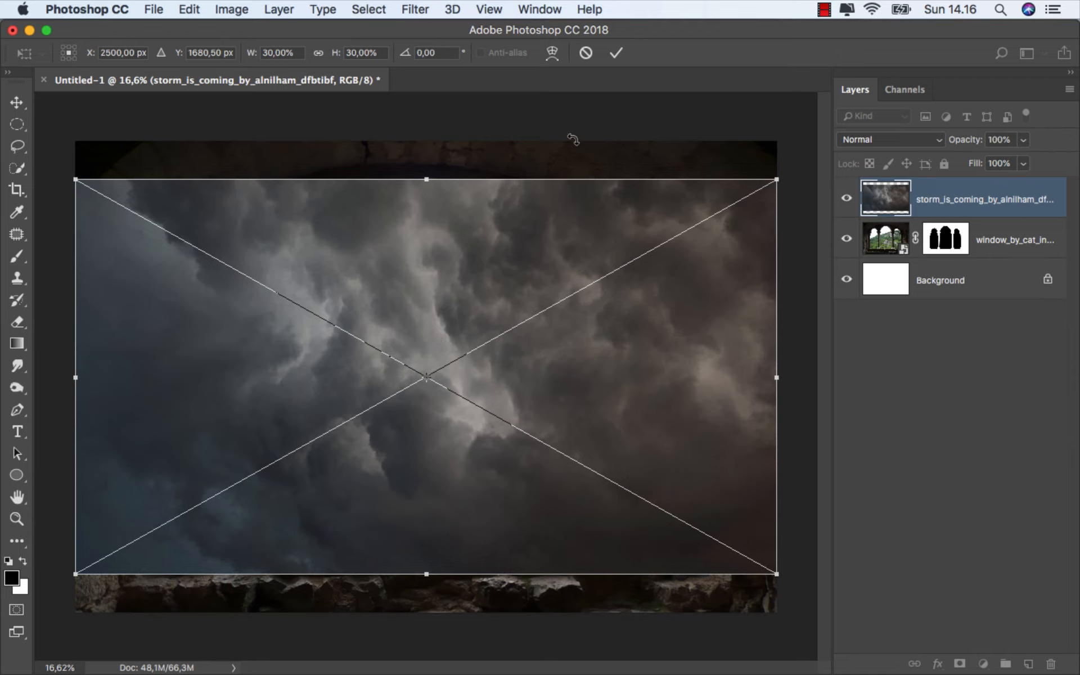
click(616, 53)
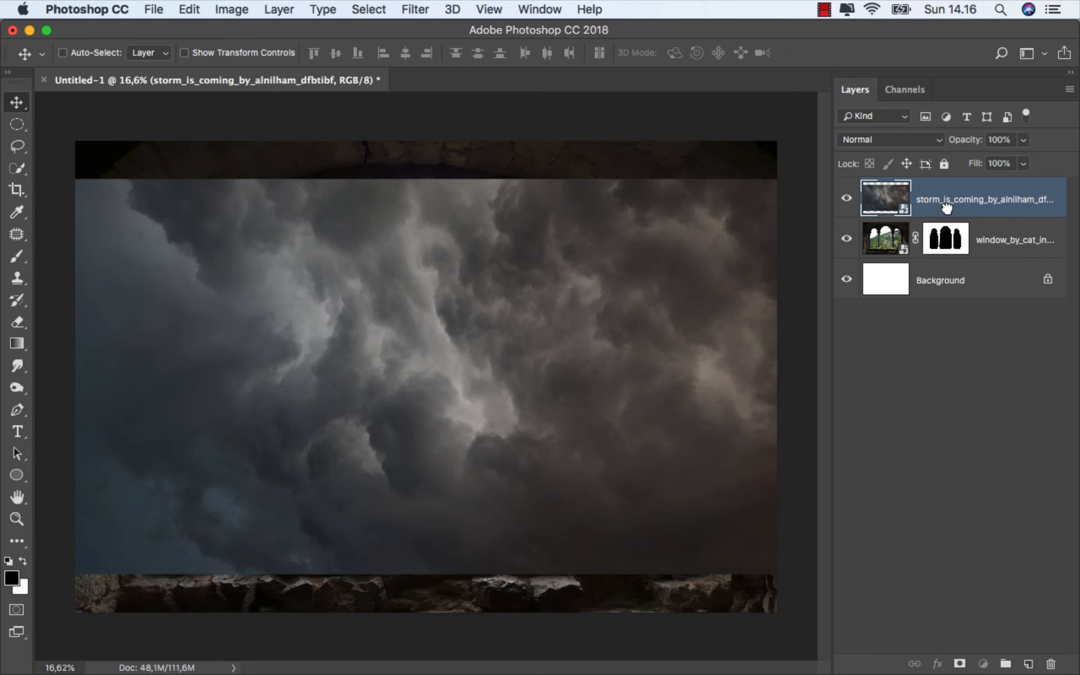
drag(947, 208, 943, 245)
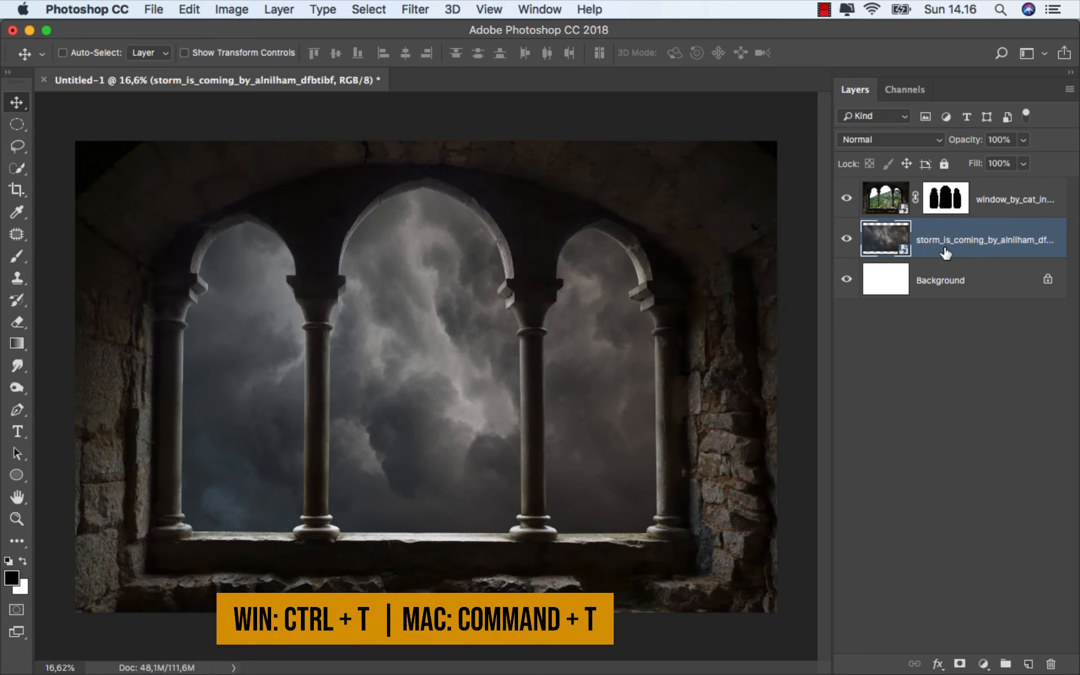
- Move the storm sky up behind the arches and scale it to 29,08% width and 29,97% height
key(super+t)
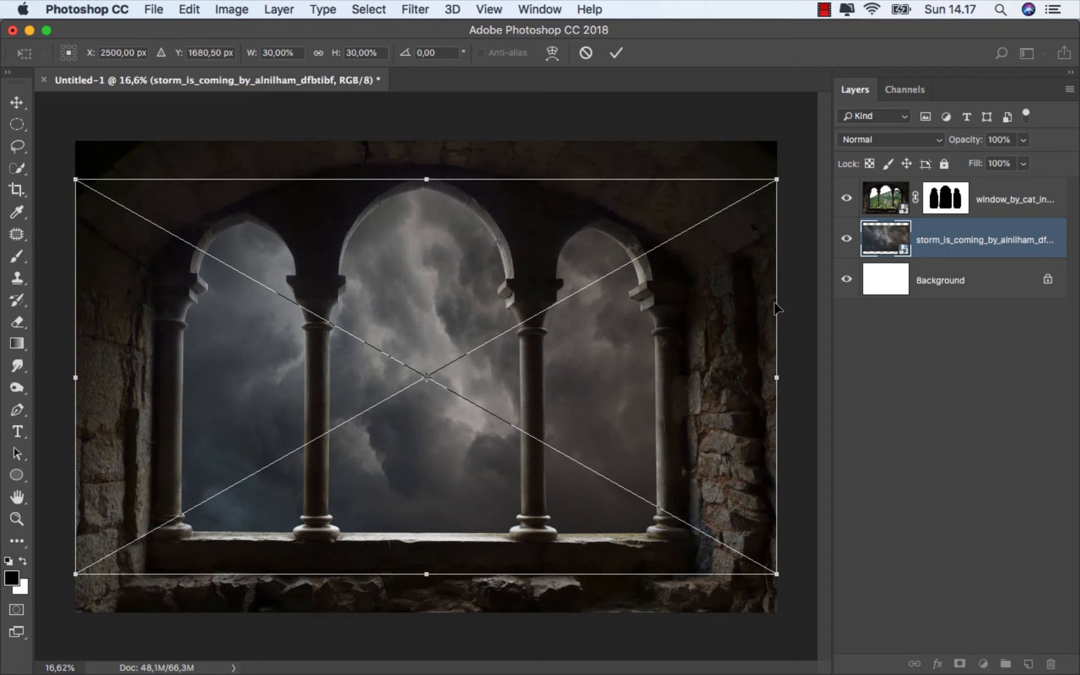
drag(557, 288, 551, 260)
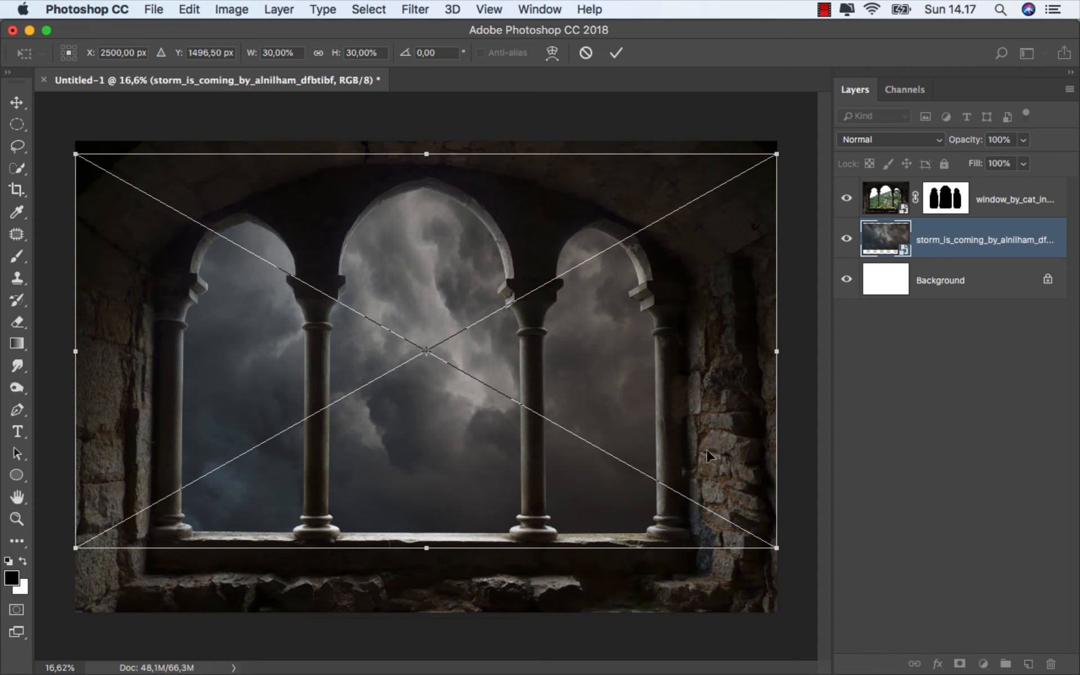
drag(778, 549, 752, 549)
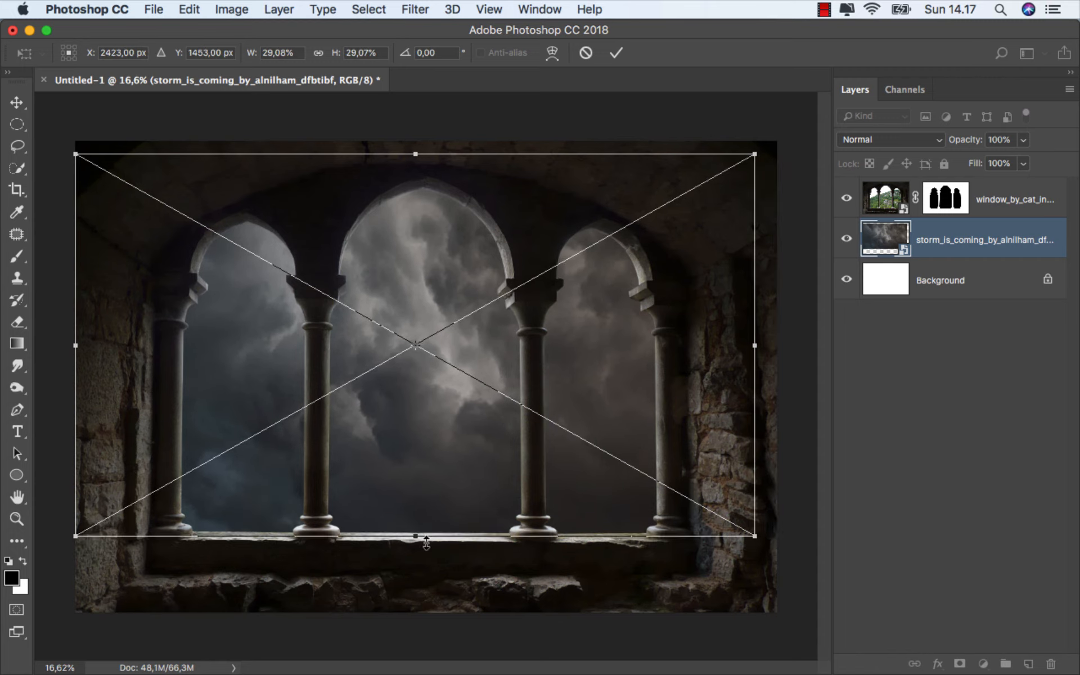
drag(426, 543, 412, 552)
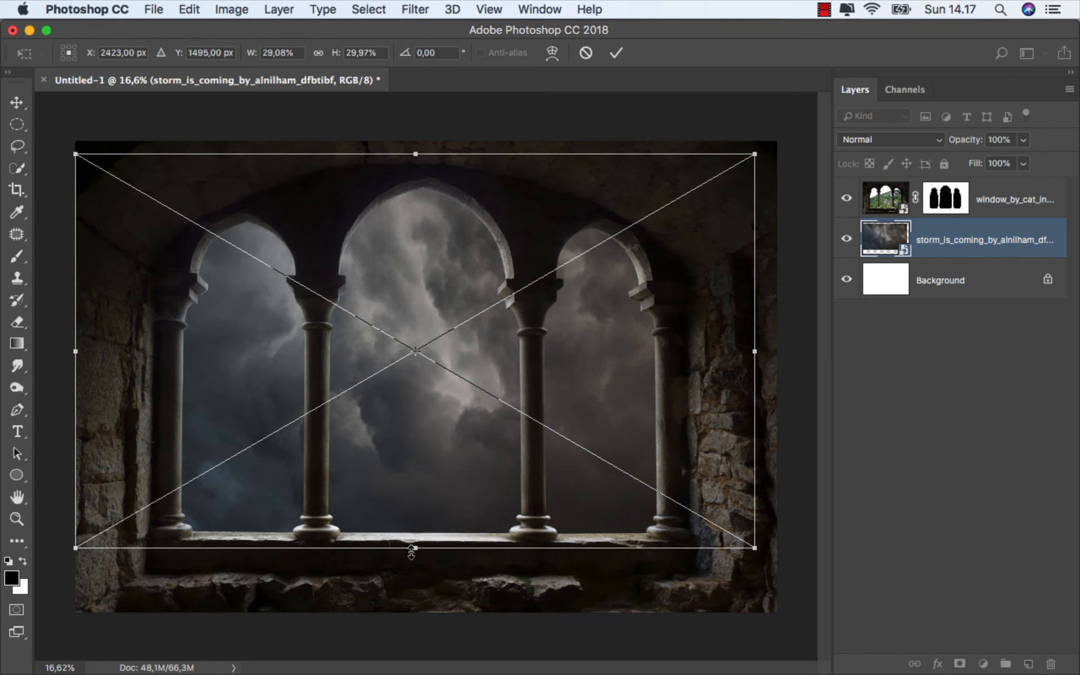
click(614, 53)
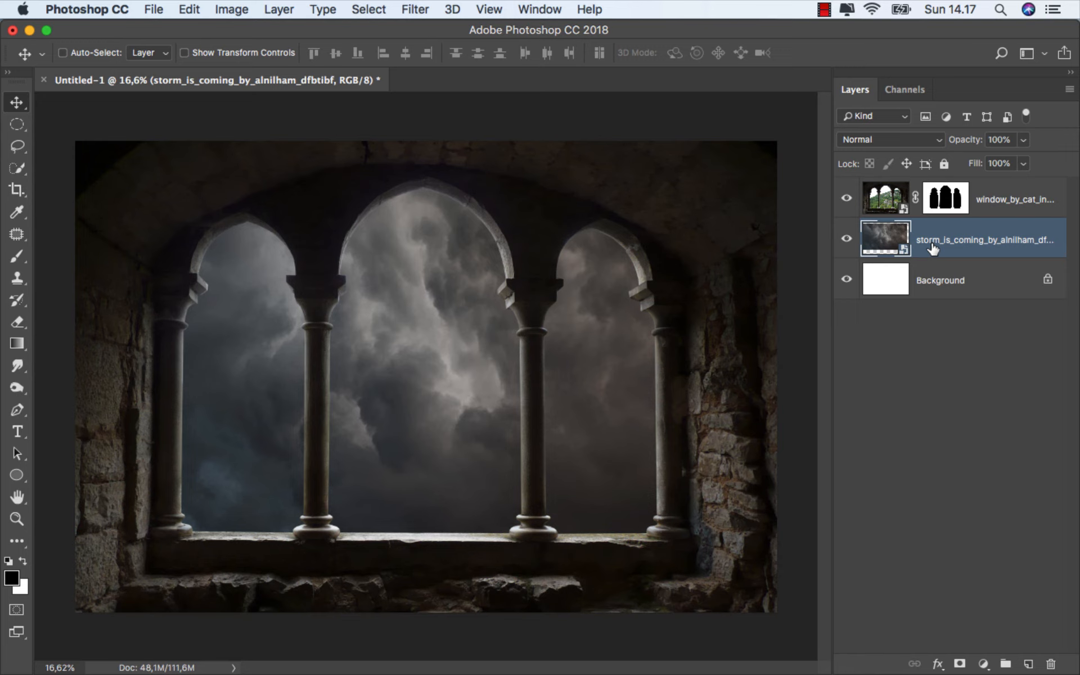
- Place the ghosts_33 PNG of the woman with the umbrella from the Finder folder above the window layer
click(1011, 202)
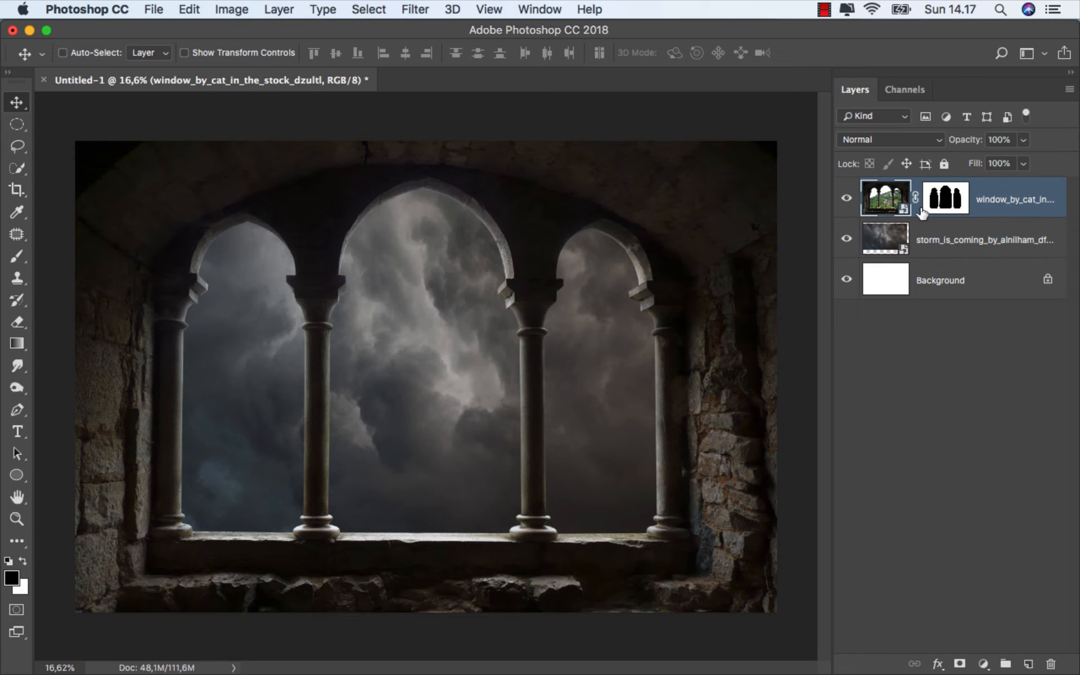
mouse_move(386, 670)
click(321, 632)
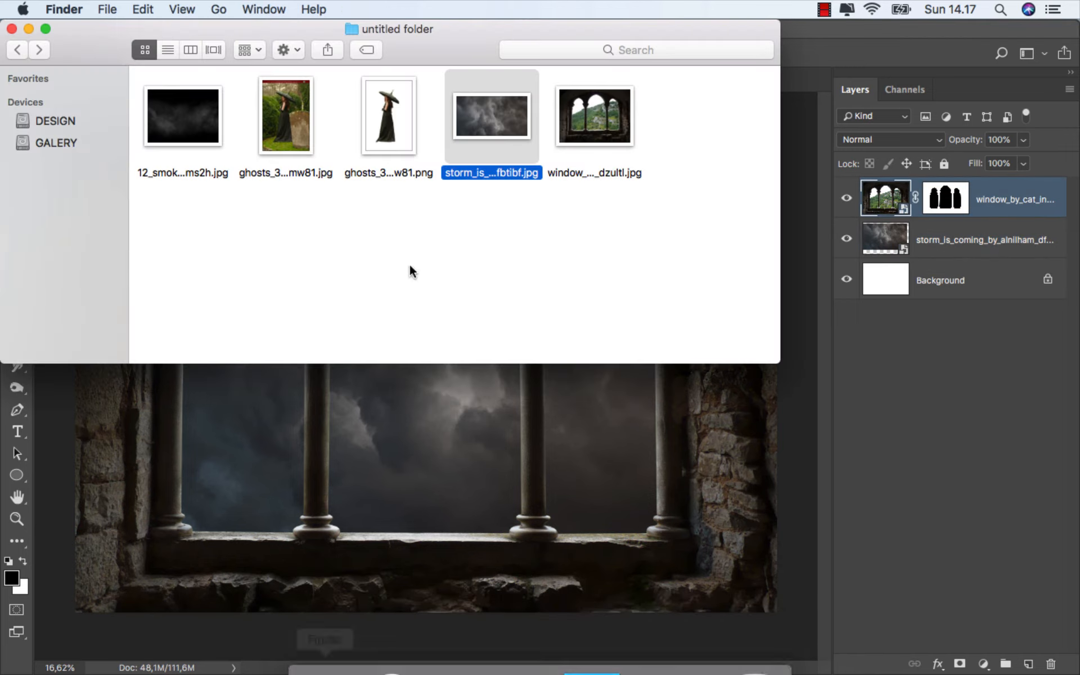
click(381, 125)
drag(382, 125, 444, 401)
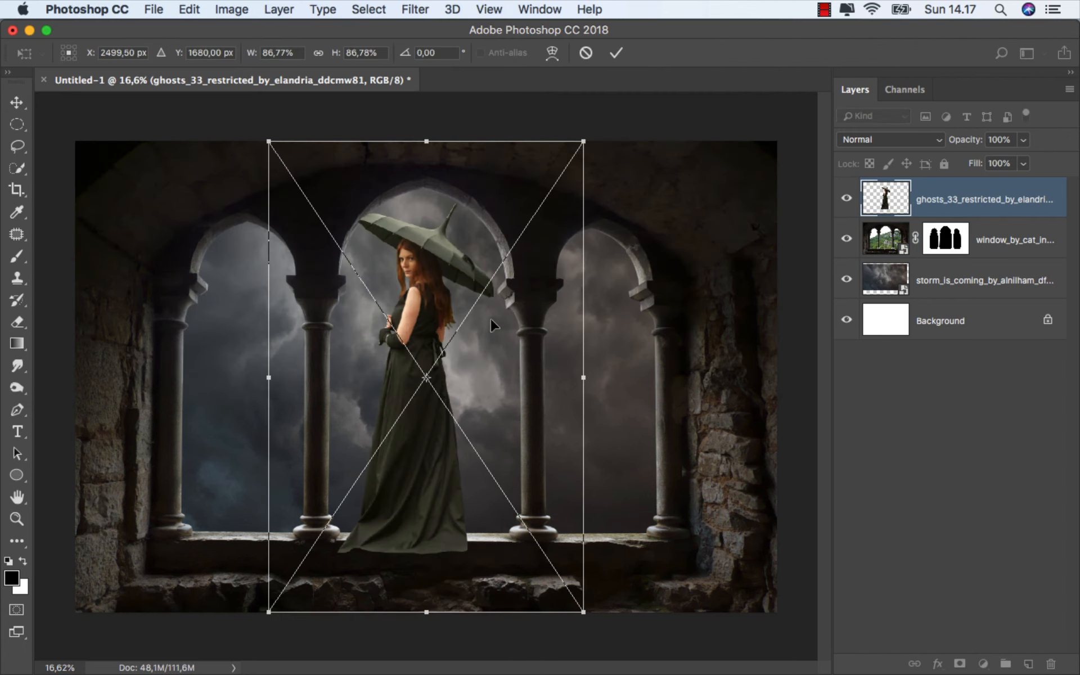
- Scale the woman down to about 57% and stand her on the sill in the middle of the central arch
drag(589, 140, 581, 160)
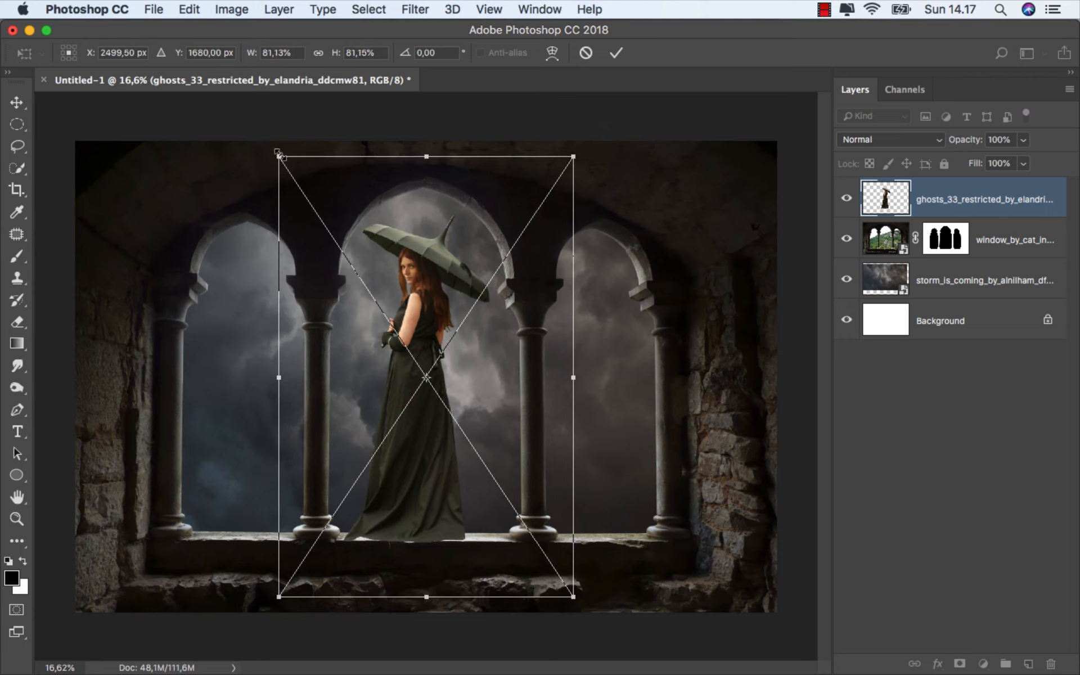
drag(280, 155, 356, 271)
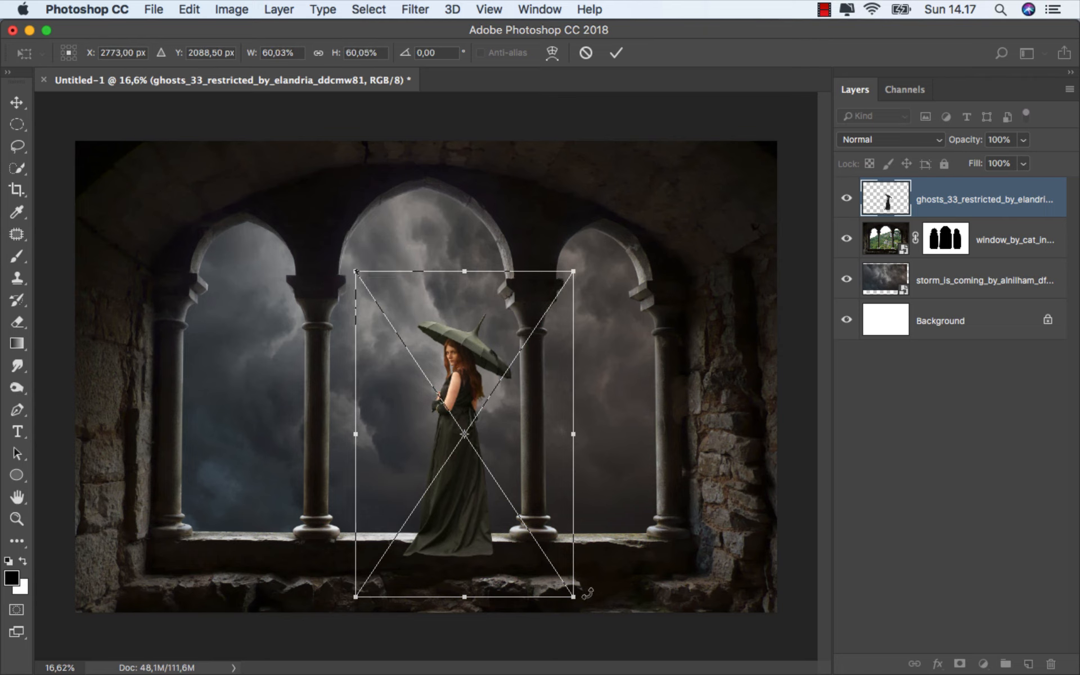
drag(575, 599, 549, 595)
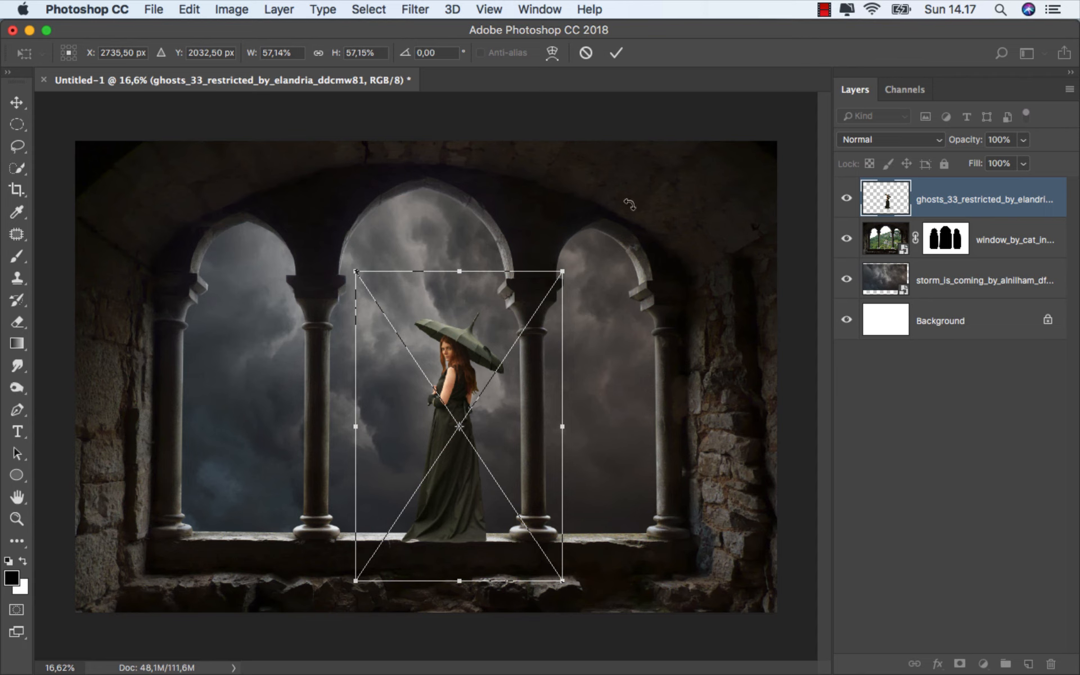
click(616, 52)
scroll(451, 463, up, 3)
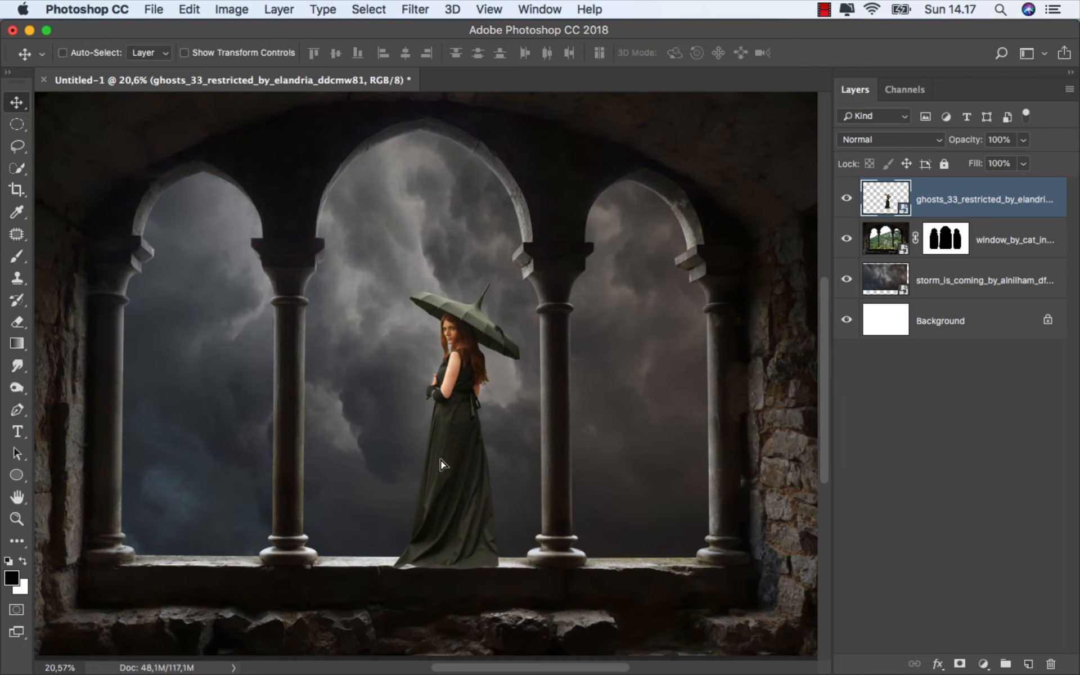
drag(442, 465, 410, 466)
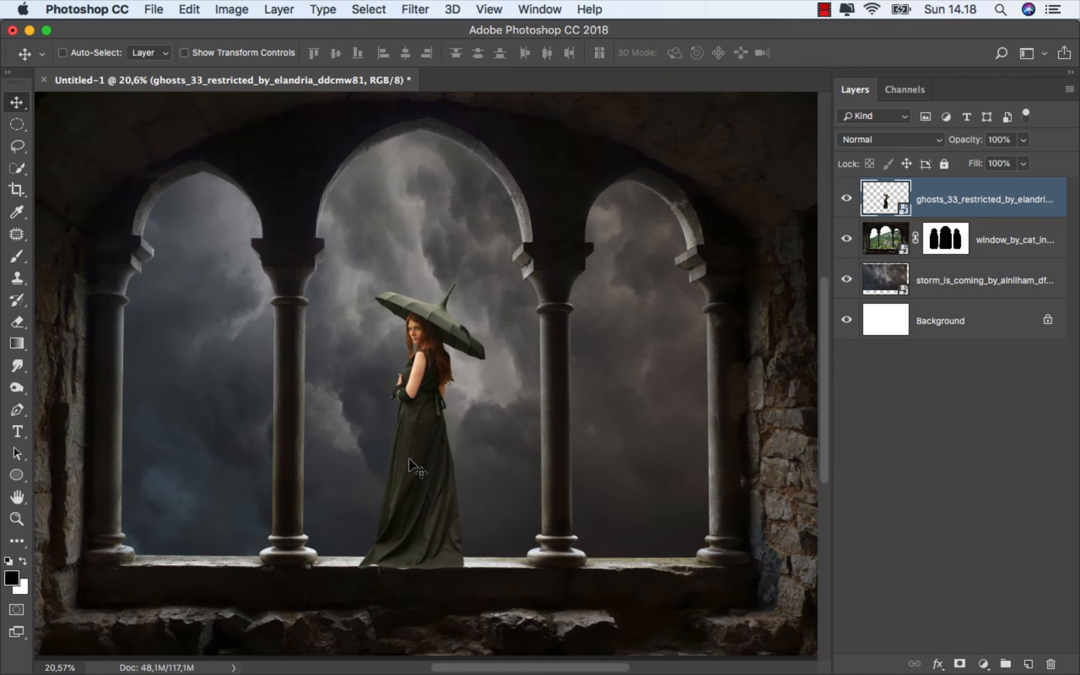
- Add a Hue/Saturation adjustment layer above the woman and clip it to her layer
scroll(409, 462, down, 1)
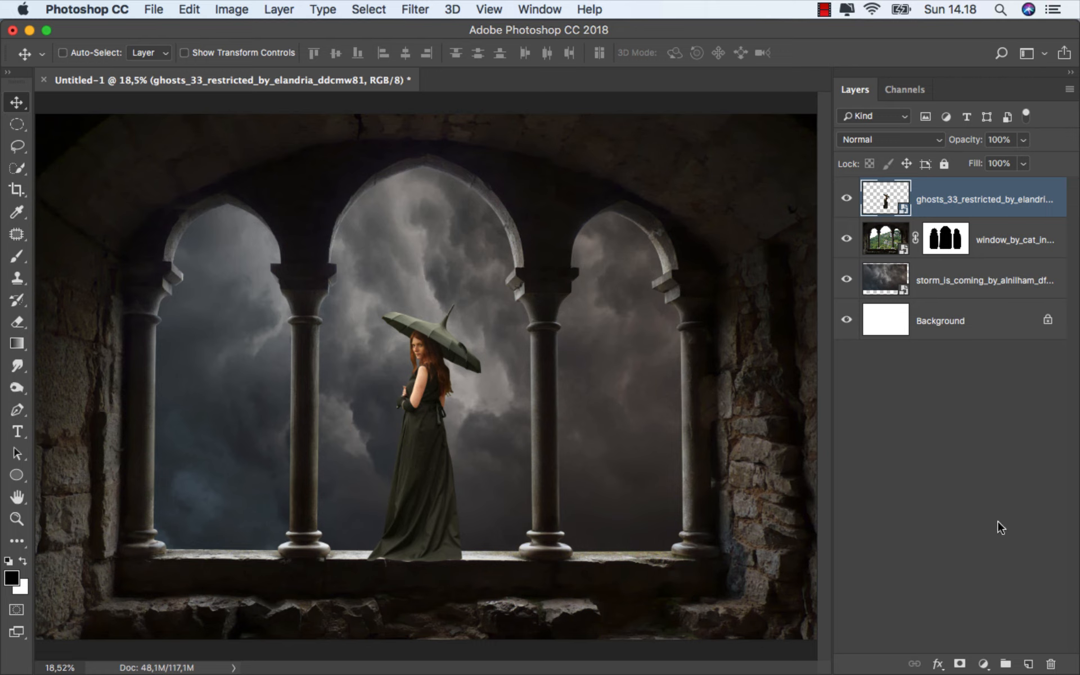
click(984, 664)
click(994, 476)
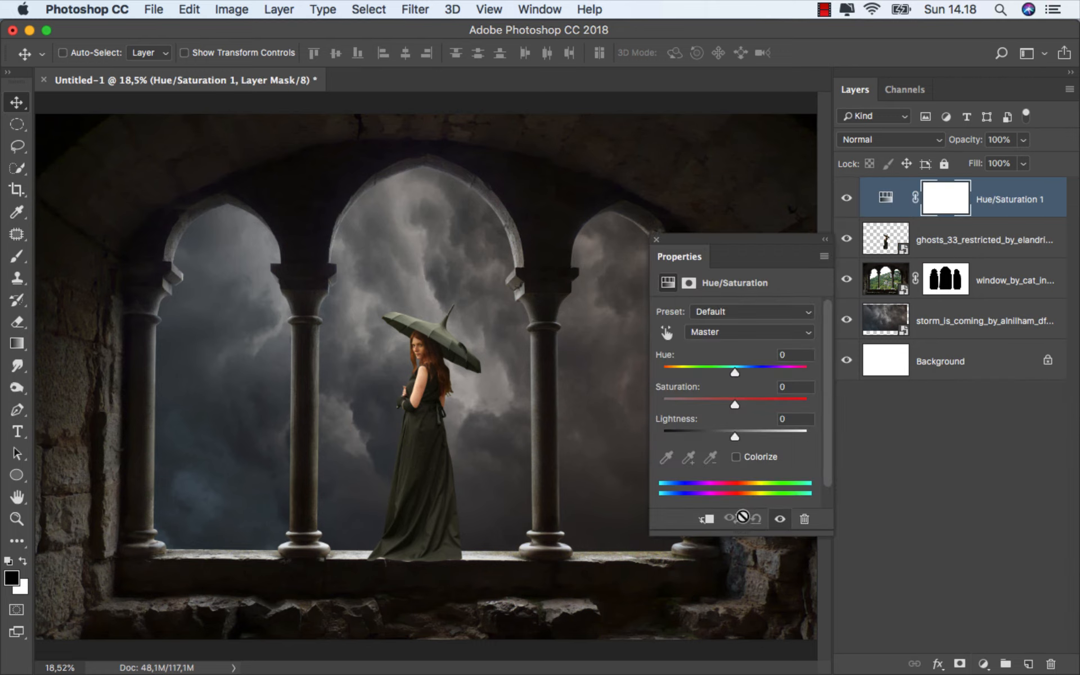
click(708, 520)
- Set the saturation of the Yellows range to +100 in the woman's Hue/Saturation adjustment
click(737, 331)
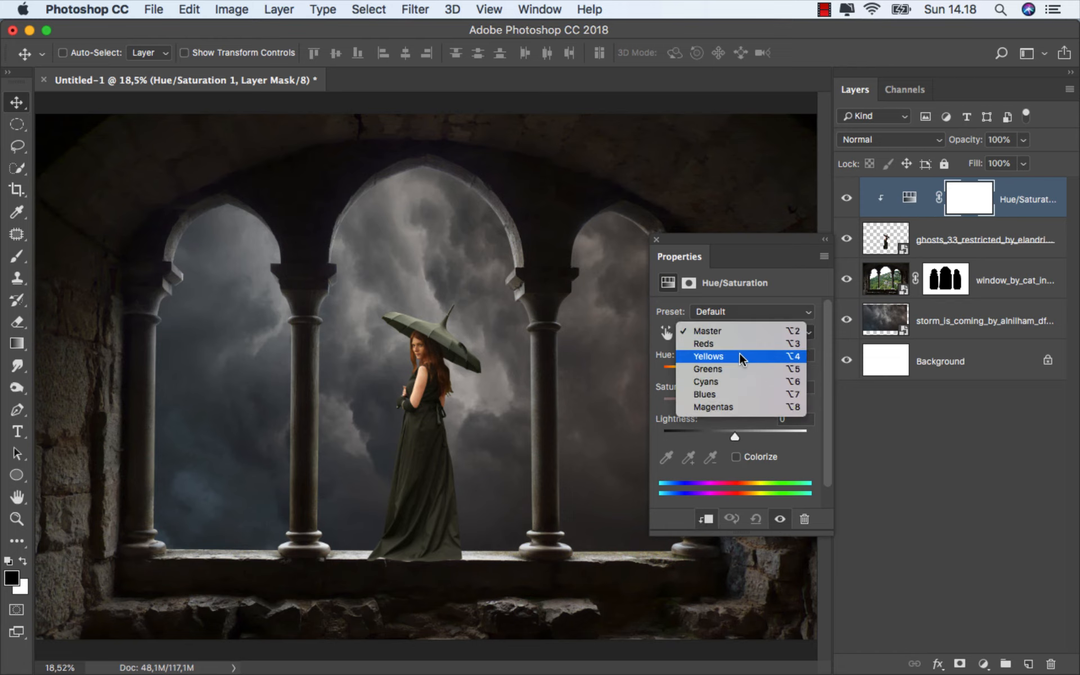
click(740, 353)
drag(734, 400, 839, 403)
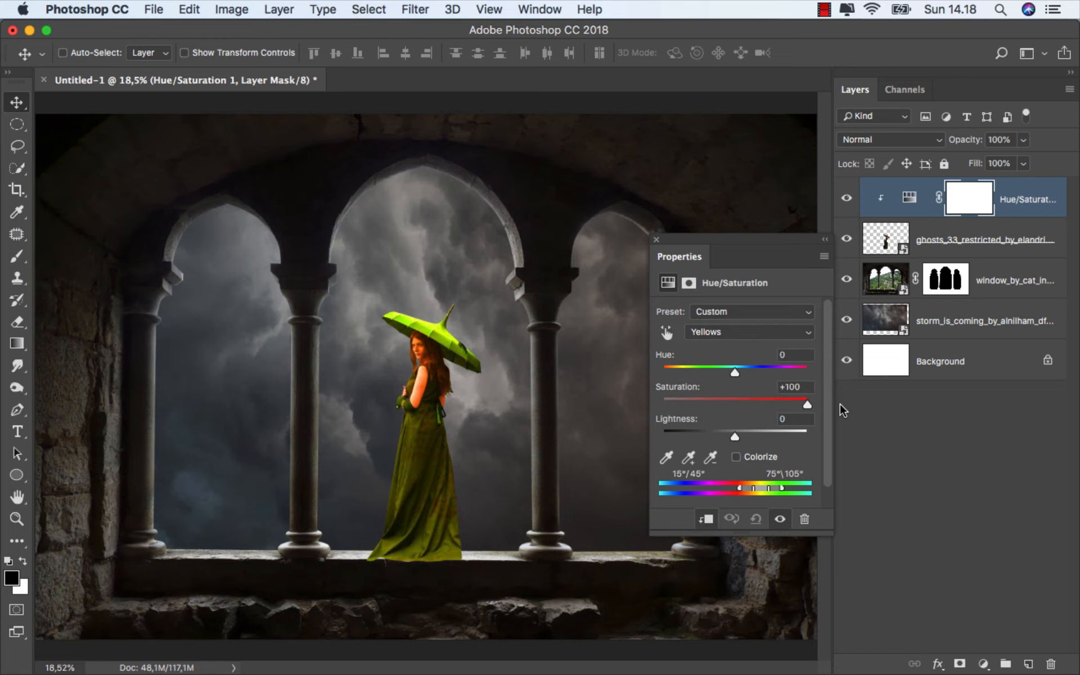
- Set the saturation of the Yellows range and of the Greens range to -100 in the woman's Hue/Saturation adjustment
scroll(482, 509, up, 5)
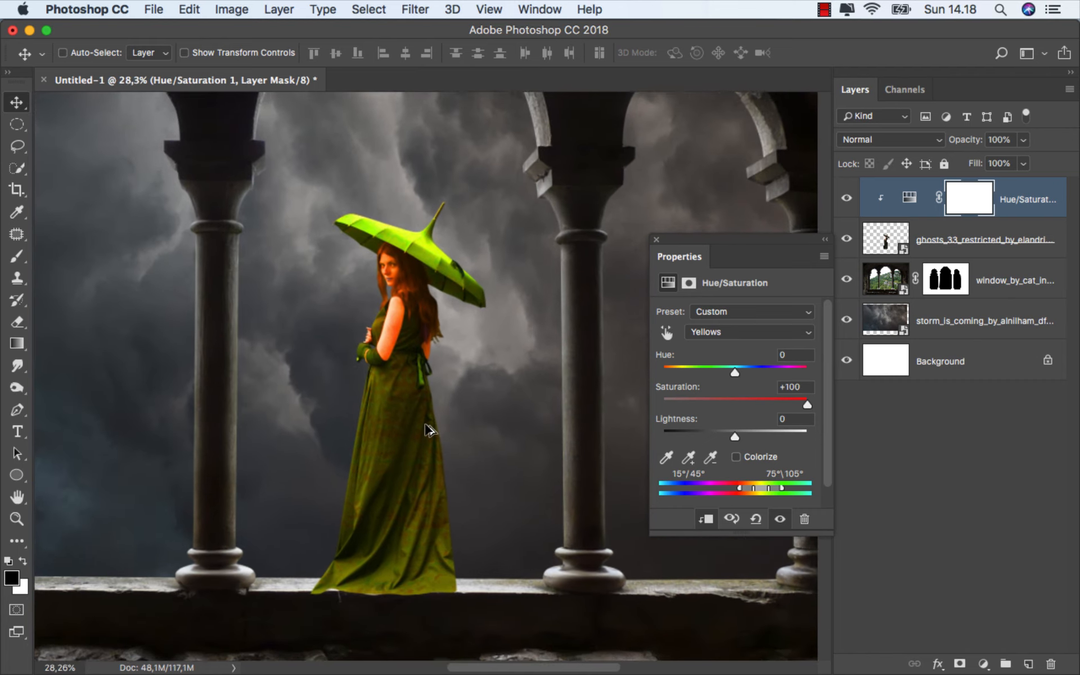
scroll(412, 407, up, 1)
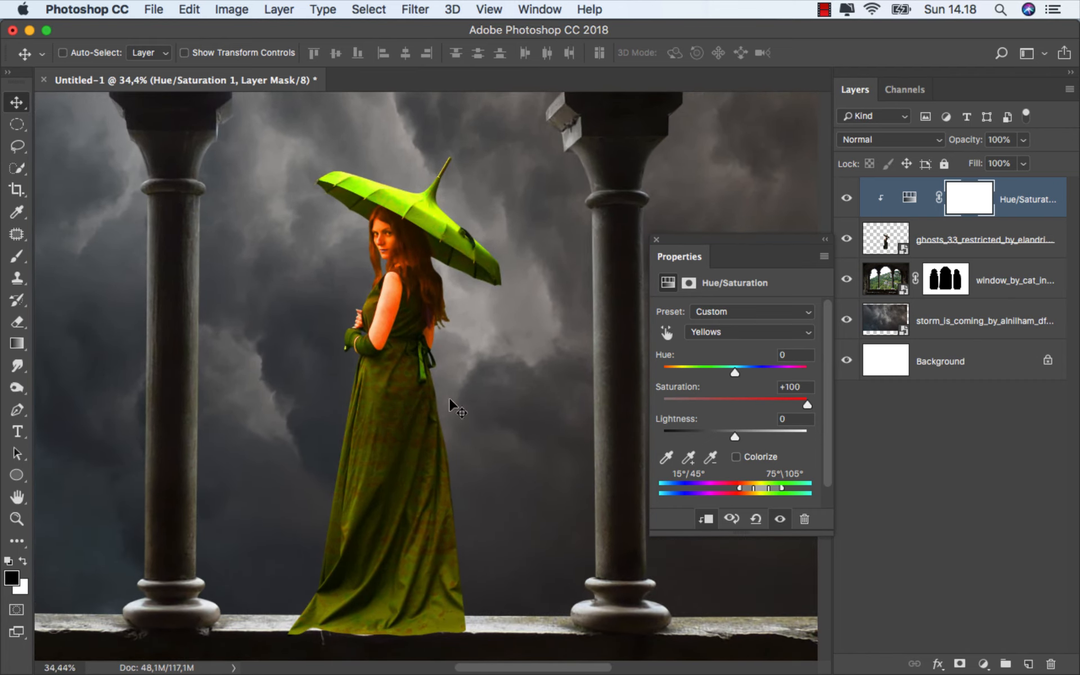
drag(768, 400, 673, 403)
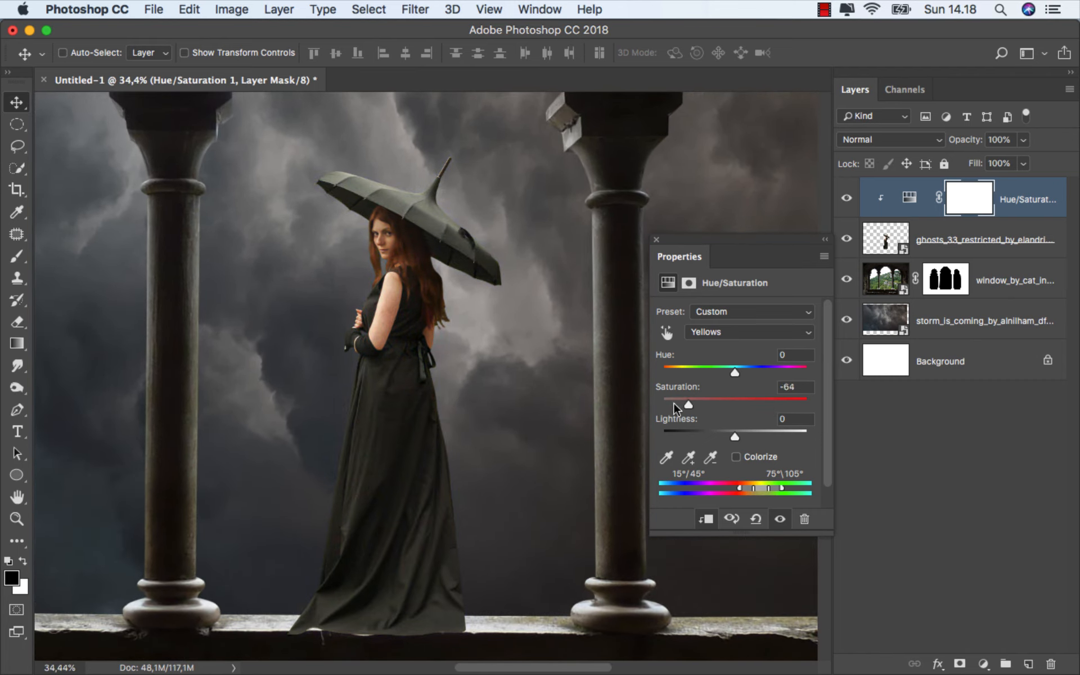
scroll(489, 376, down, 2)
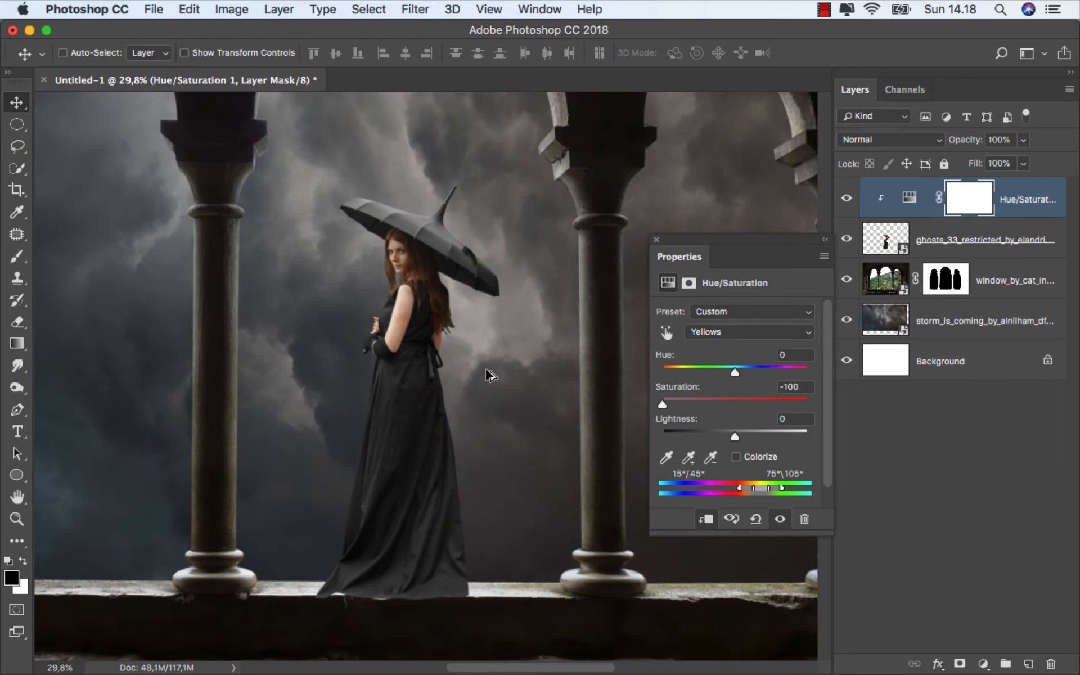
click(710, 333)
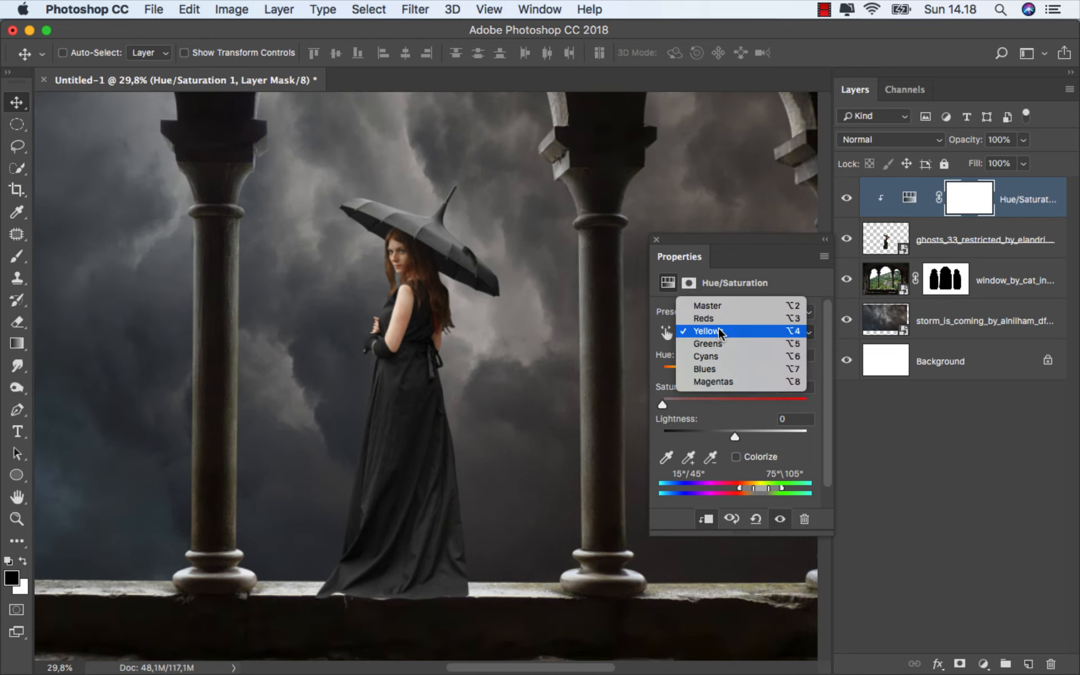
click(723, 339)
drag(734, 401, 646, 417)
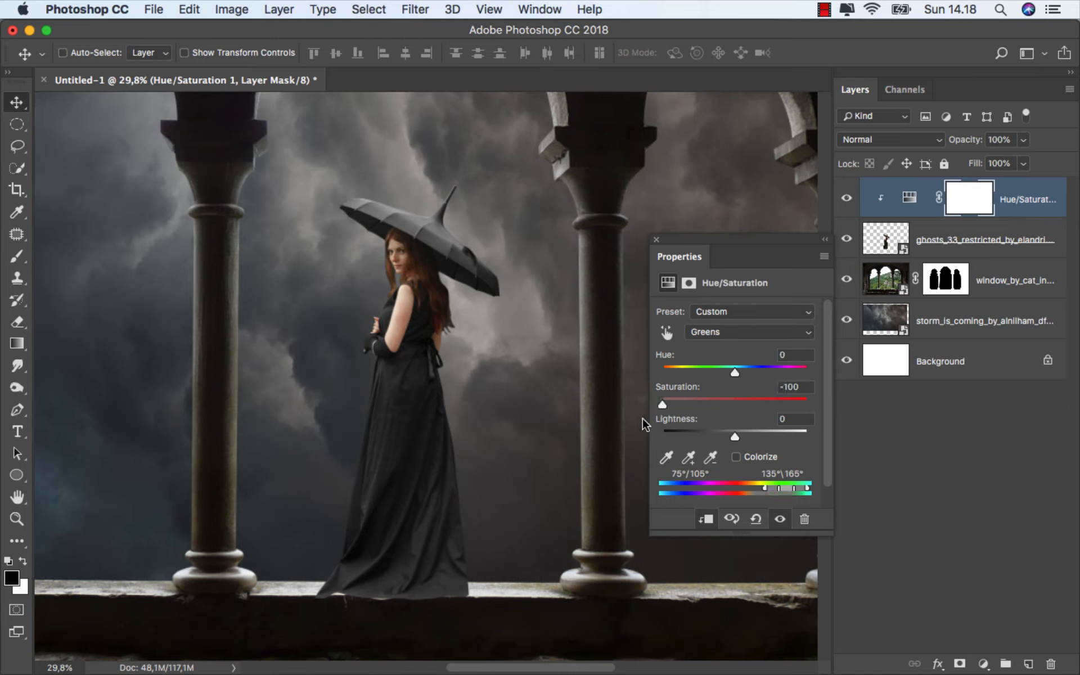
- Slightly lower the Master saturation of the woman's Hue/Saturation adjustment and compare the image with and without the adjustment
click(738, 332)
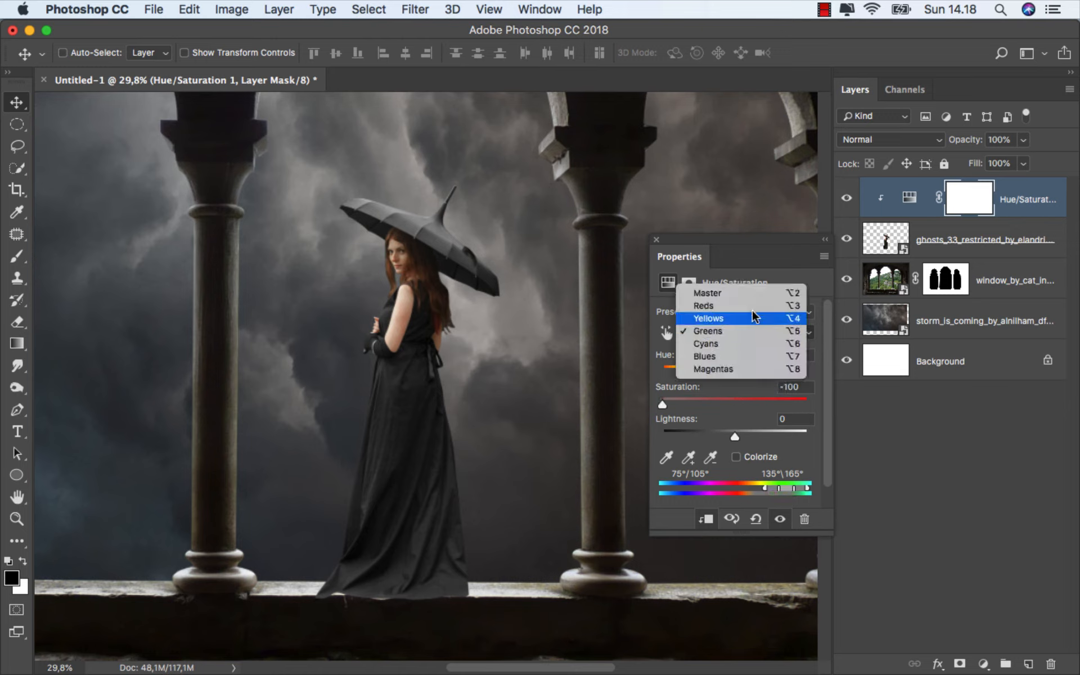
click(748, 288)
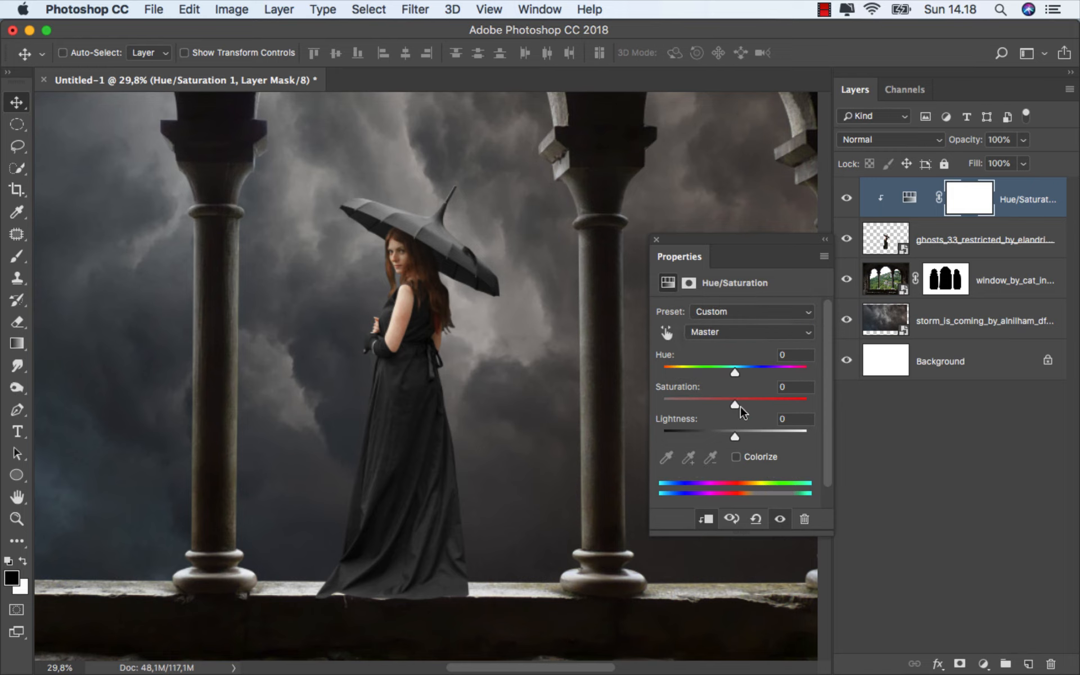
drag(731, 406, 722, 411)
click(653, 240)
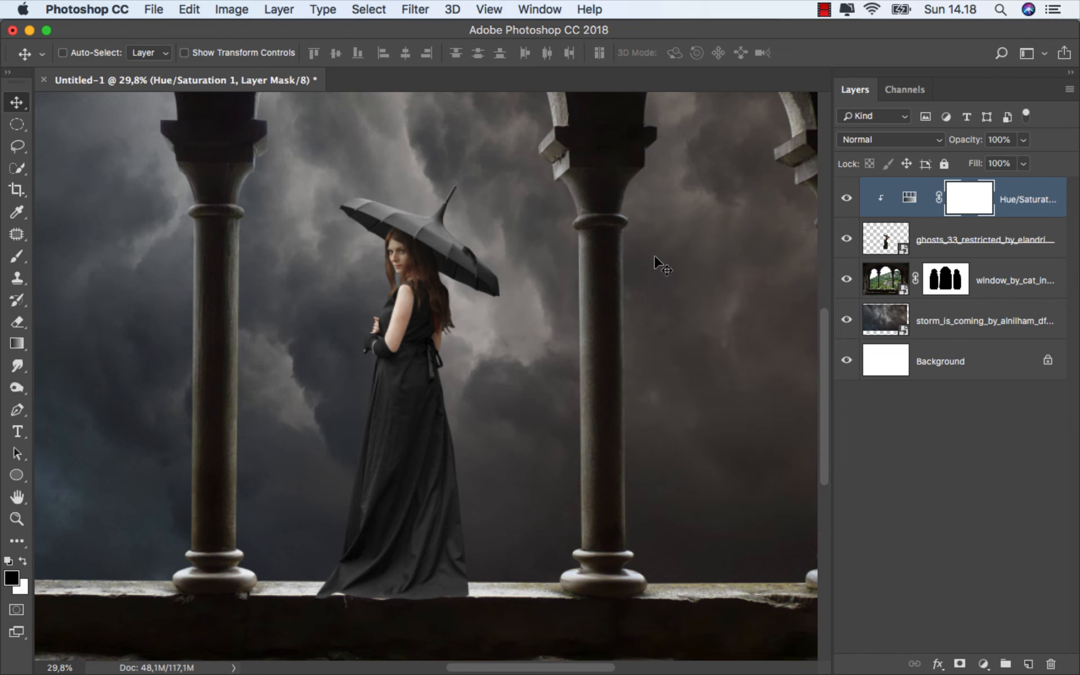
key(super+0)
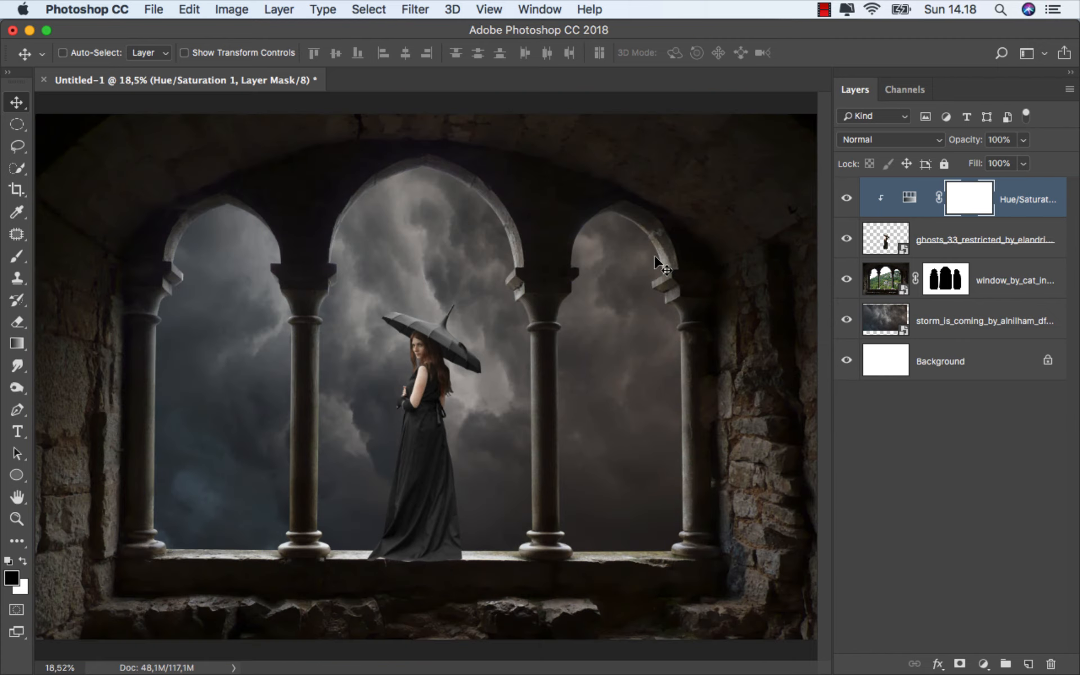
click(852, 200)
click(852, 200)
- Add a new empty layer above the Hue/Saturation adjustment and clip it to the woman
key(super+2)
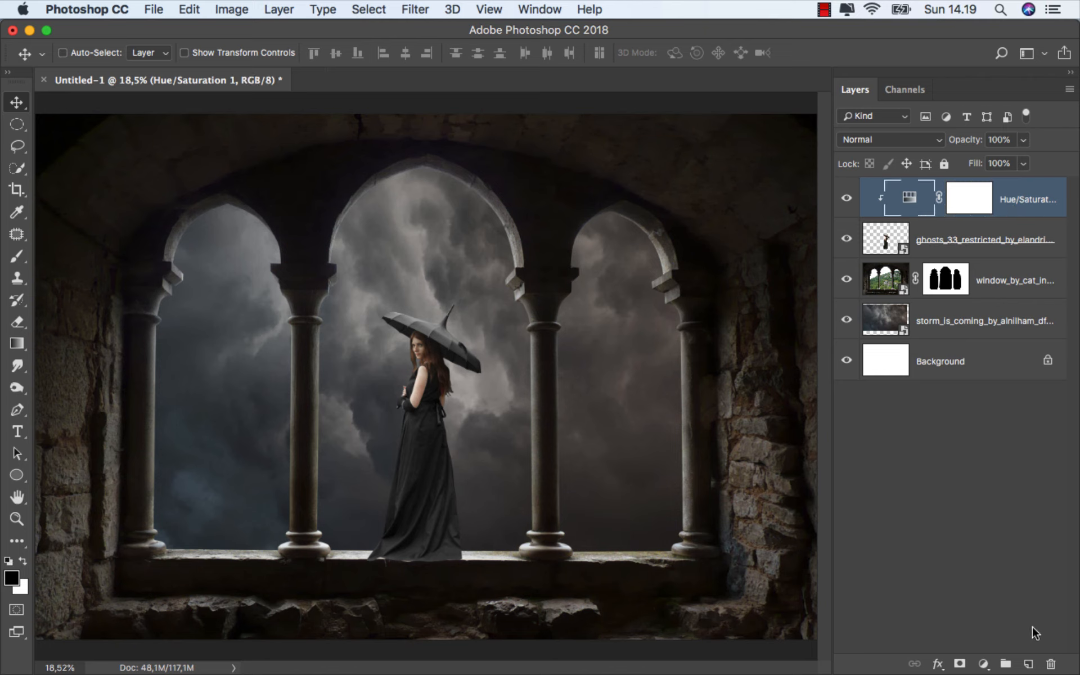
click(1029, 664)
right_click(975, 202)
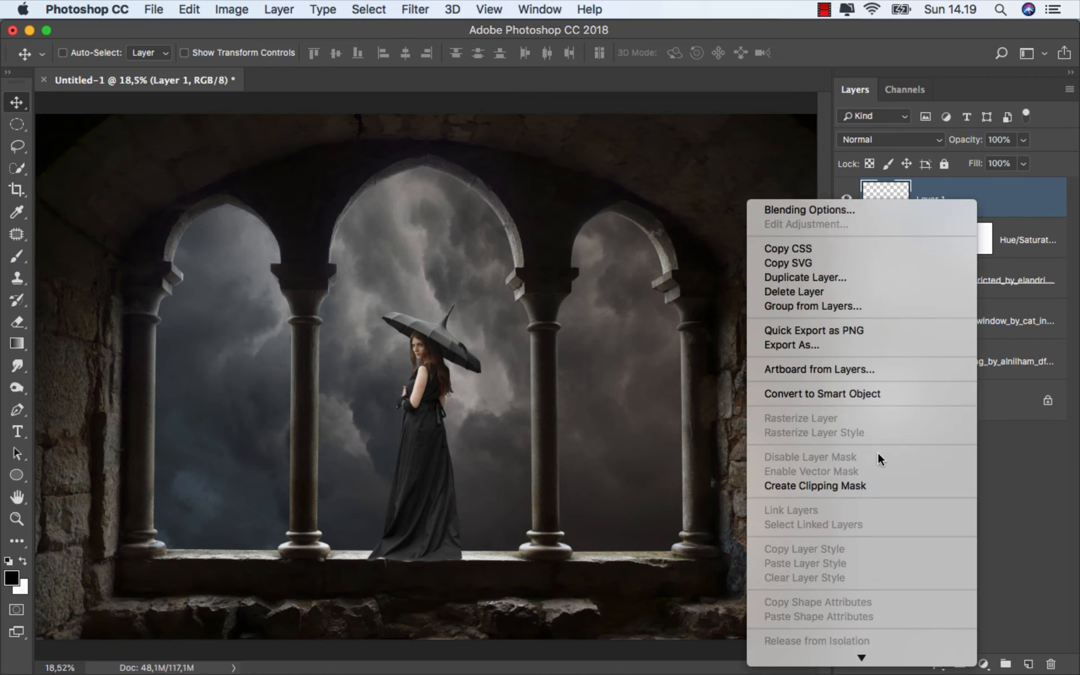
click(862, 484)
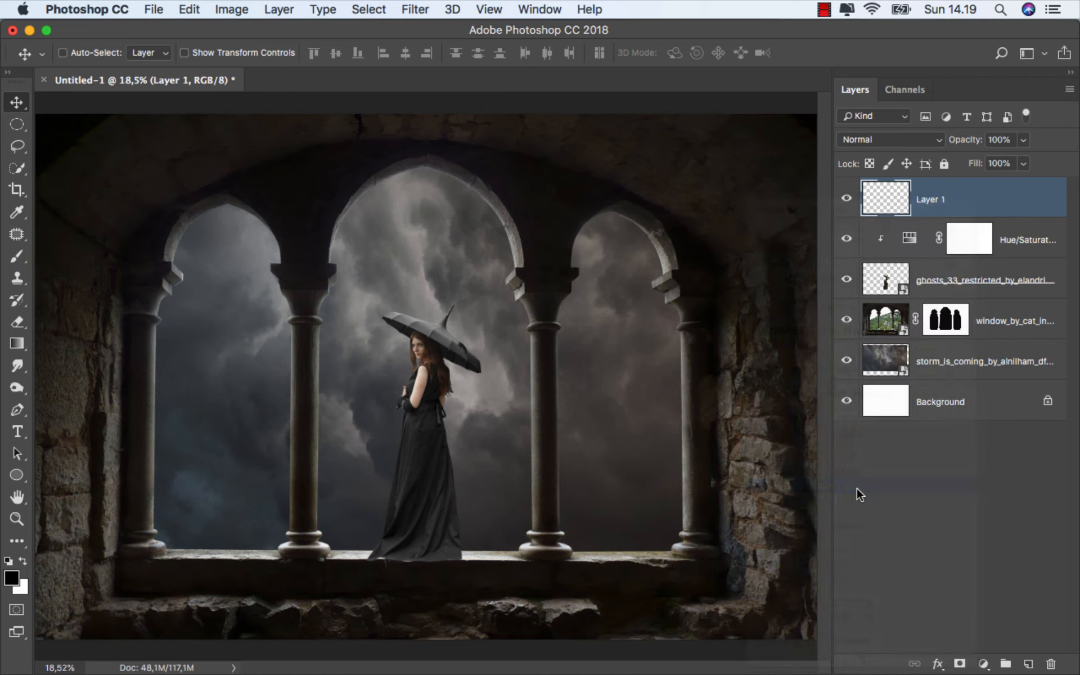
- Set up the Brush tool as a soft round 256 px brush with black paint at 16% opacity
click(20, 260)
click(57, 257)
right_click(329, 301)
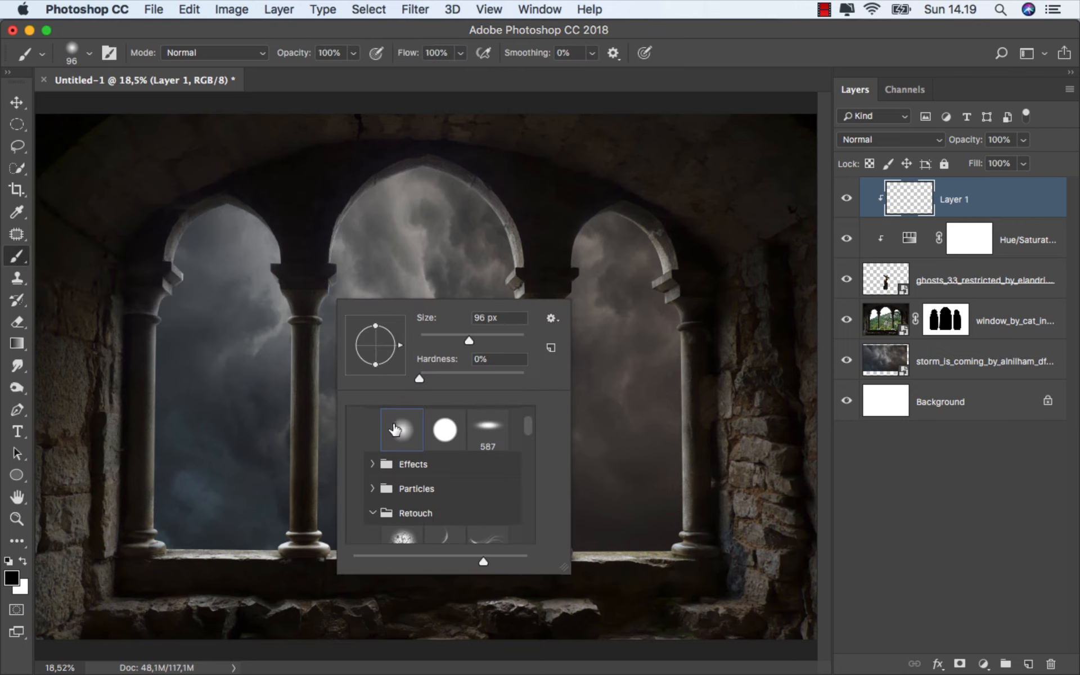
click(696, 59)
scroll(428, 581, up, 10)
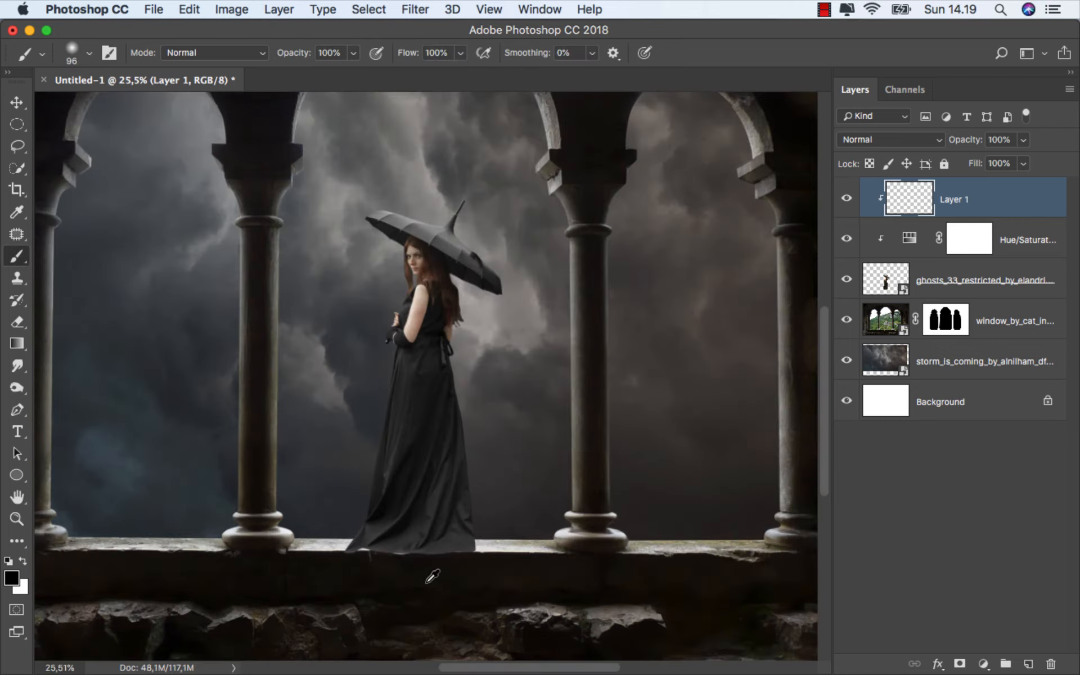
click(352, 54)
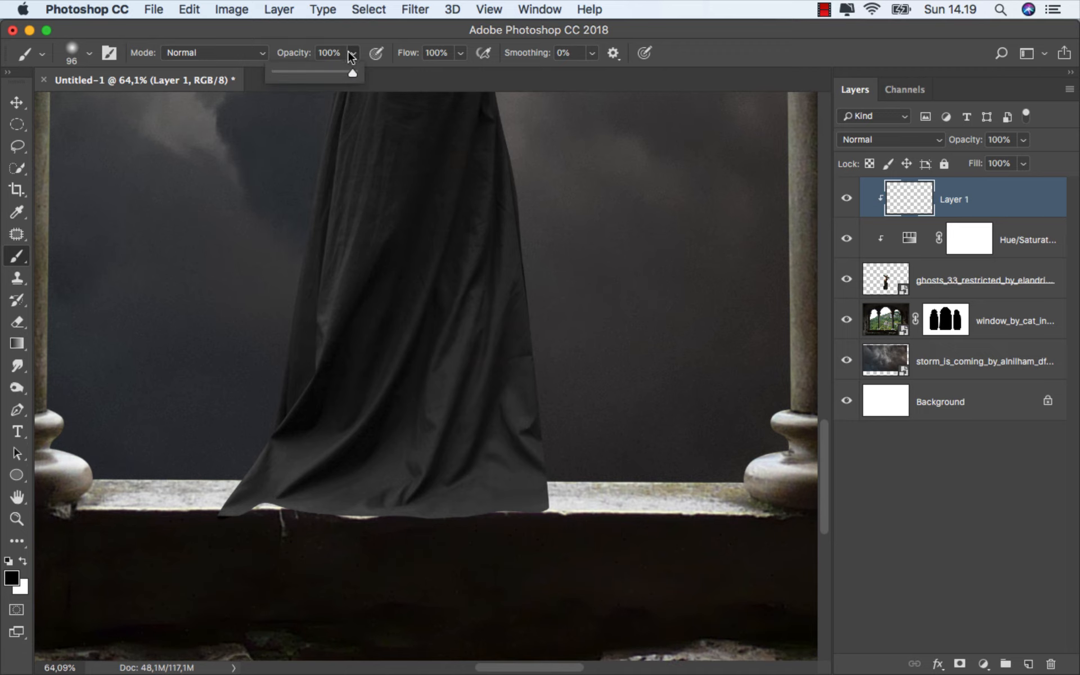
drag(332, 461, 398, 462)
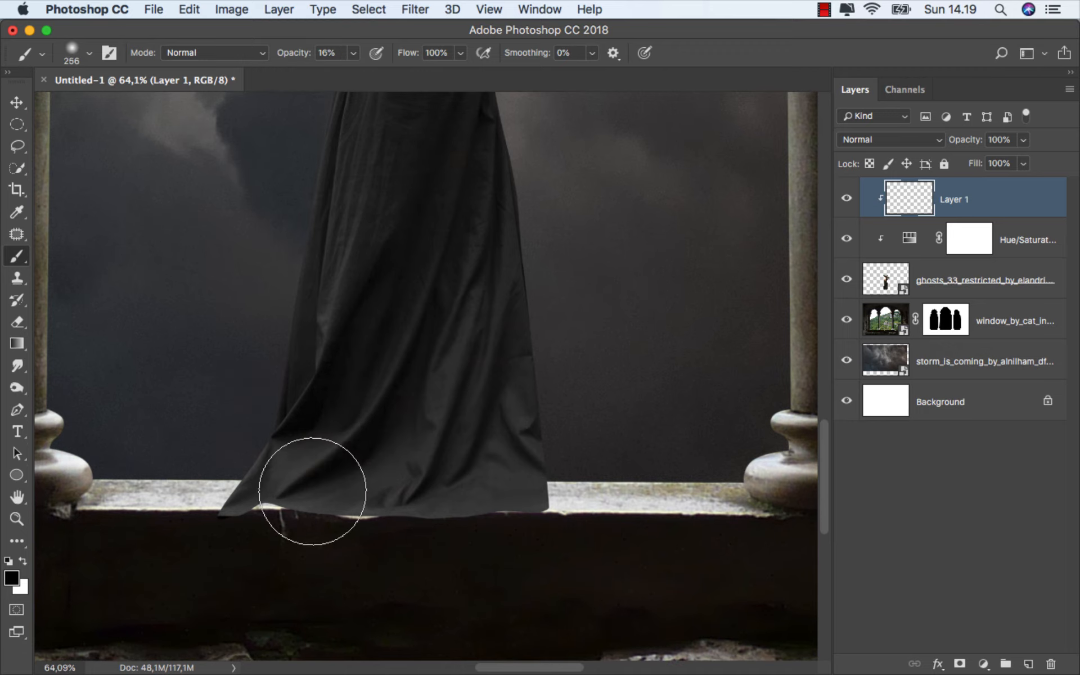
- Shade the lower part of the dress with soft black strokes, enlarging the brush to 455 px, and compare with and without the shading
drag(354, 516, 564, 524)
drag(497, 526, 452, 462)
scroll(386, 523, down, 5)
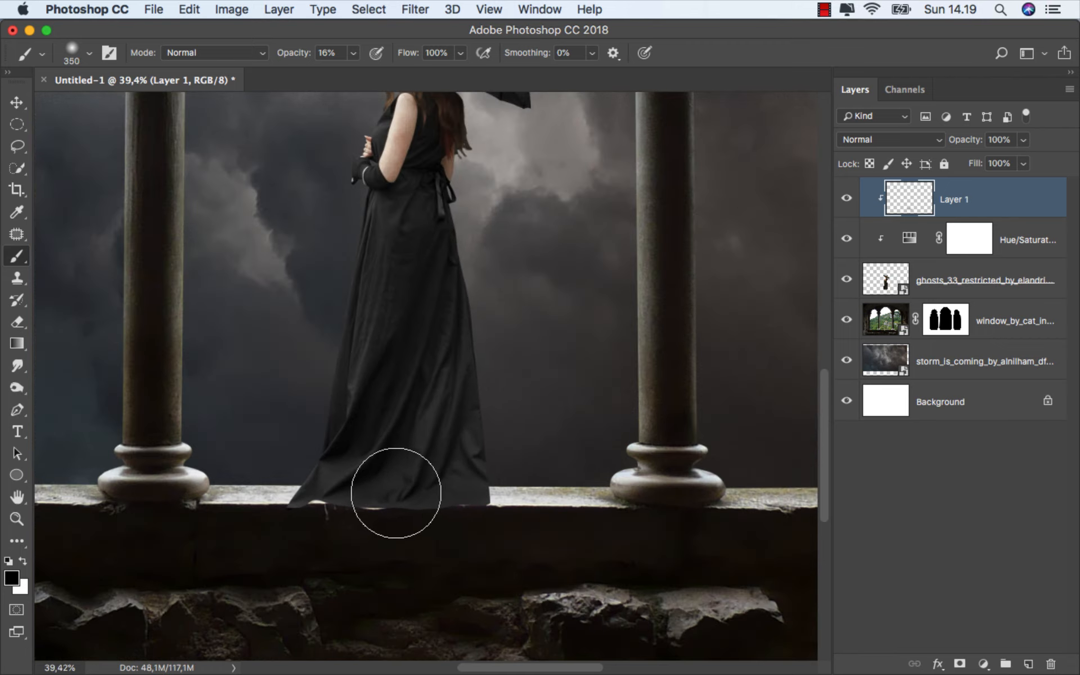
key(bracketright)
mouse_move(366, 540)
mouse_down()
mouse_move(413, 521)
mouse_move(472, 528)
mouse_move(455, 497)
mouse_move(383, 523)
mouse_move(312, 529)
mouse_move(476, 545)
mouse_move(357, 532)
mouse_up()
scroll(409, 497, down, 2)
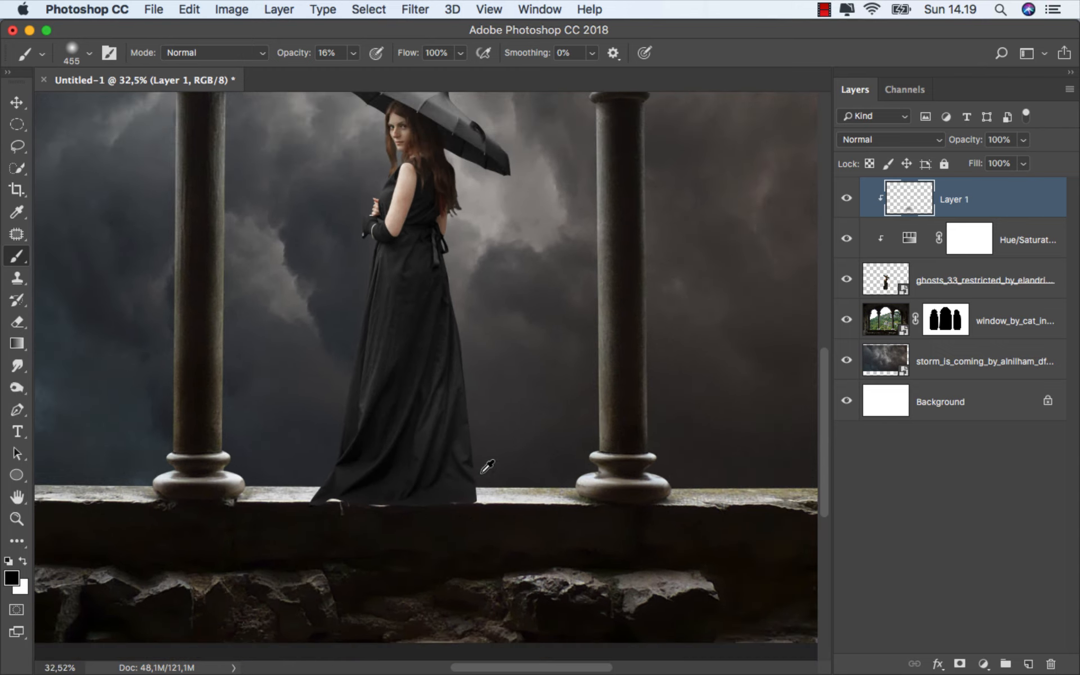
click(846, 200)
click(846, 200)
scroll(533, 330, down, 2)
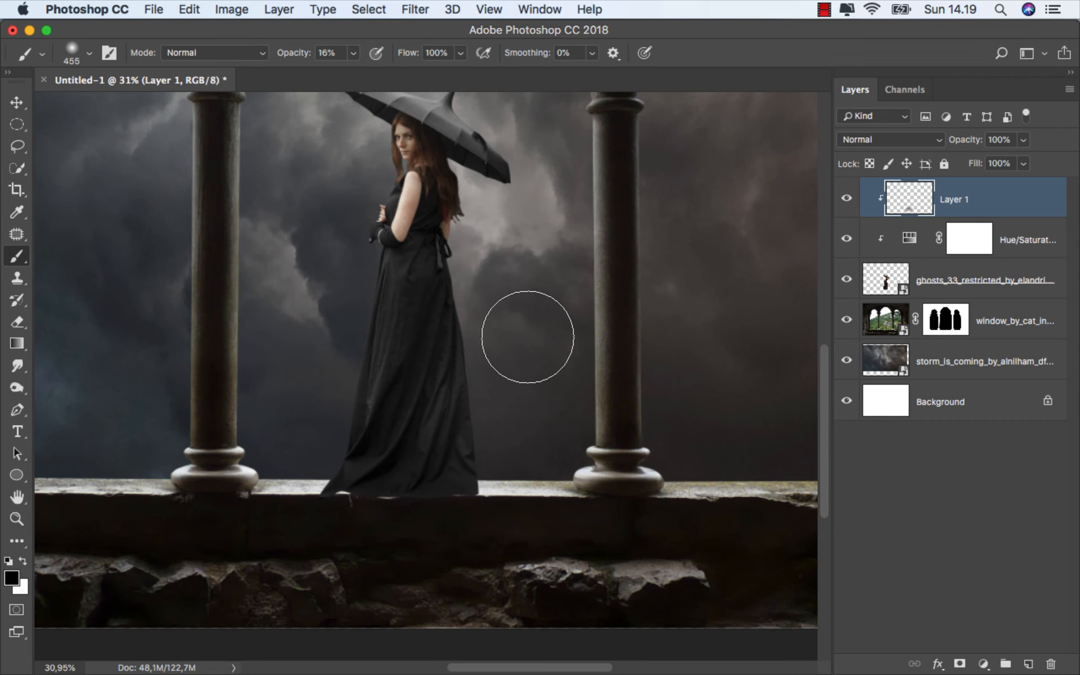
key(super+0)
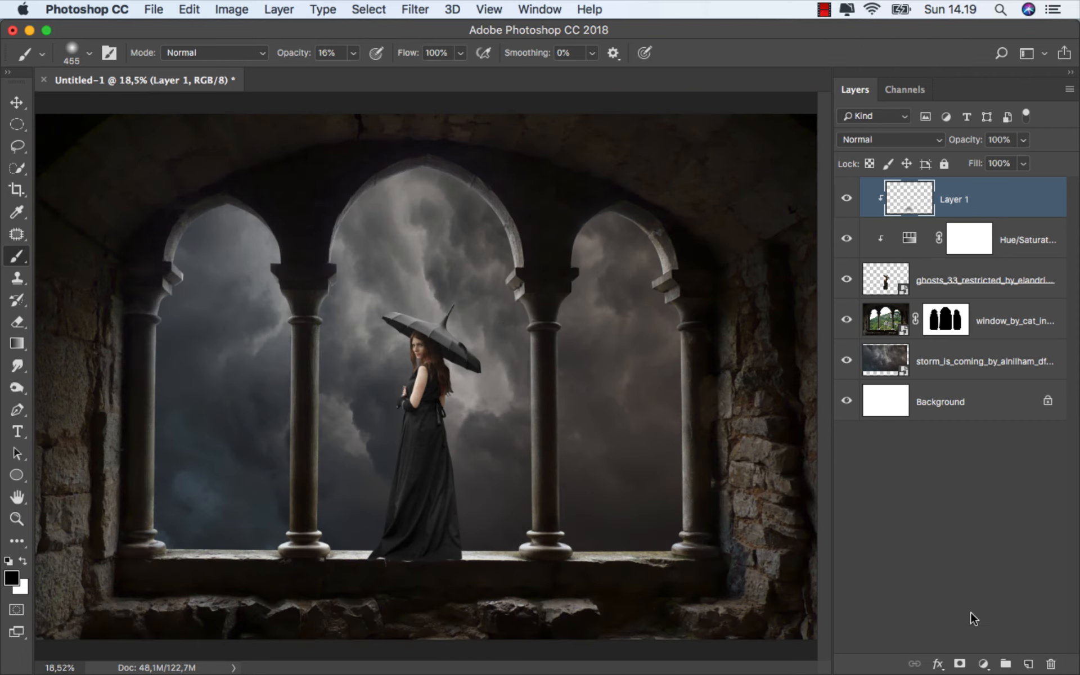
- Add a Brightness/Contrast adjustment with brightness 70 clipped to the woman, and invert its layer mask to black
click(984, 664)
click(996, 394)
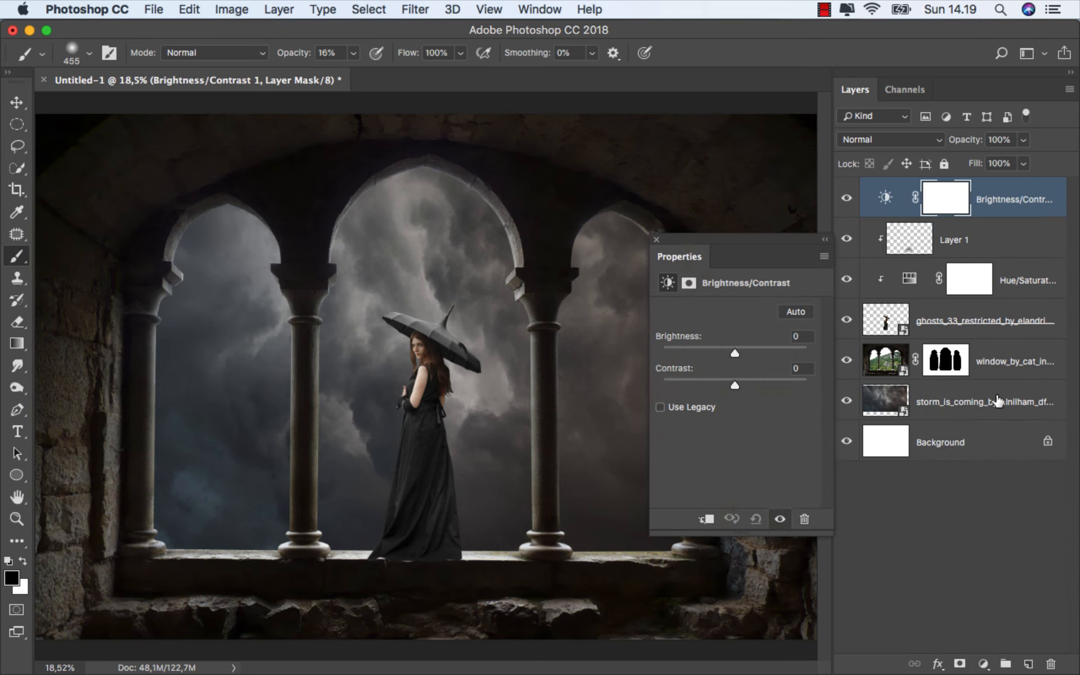
click(704, 518)
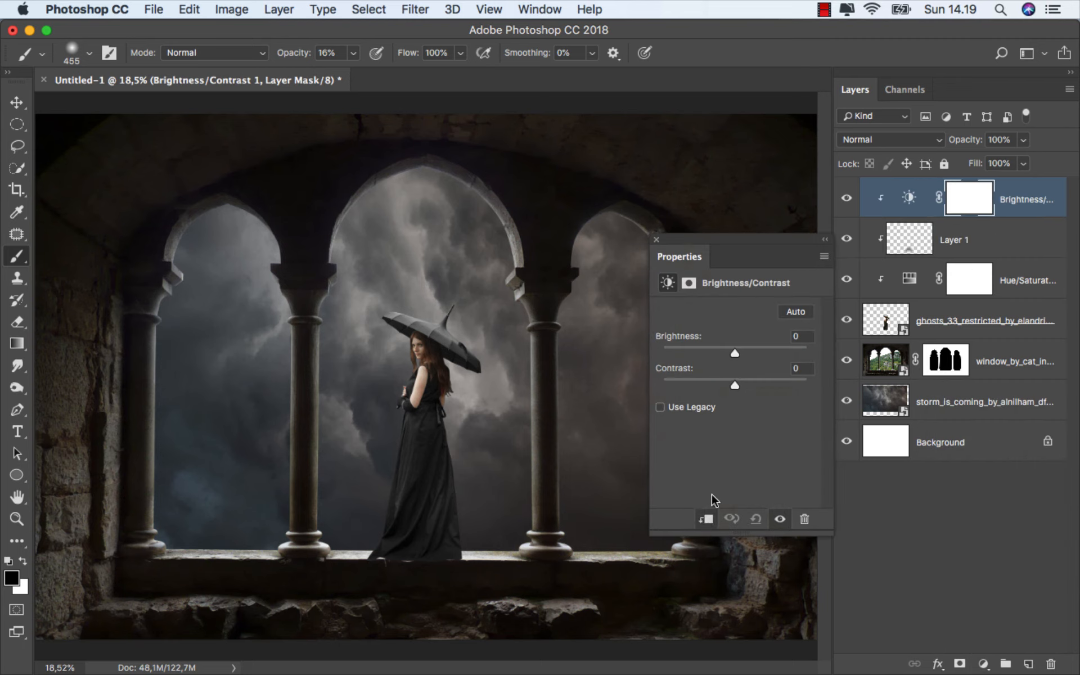
drag(735, 353, 765, 349)
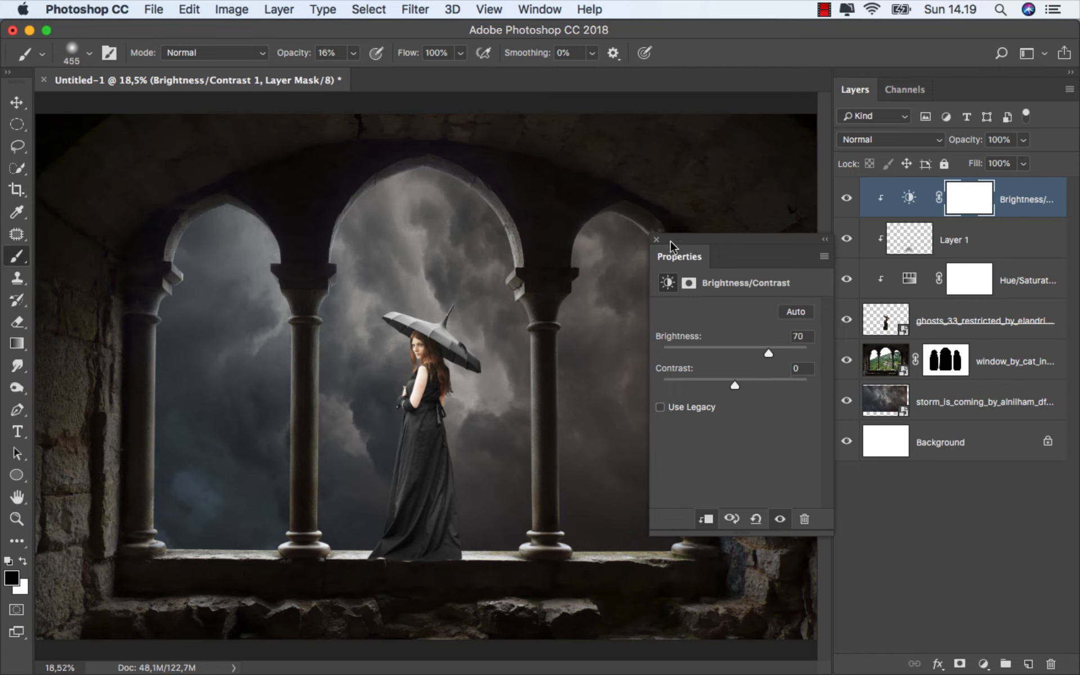
click(656, 239)
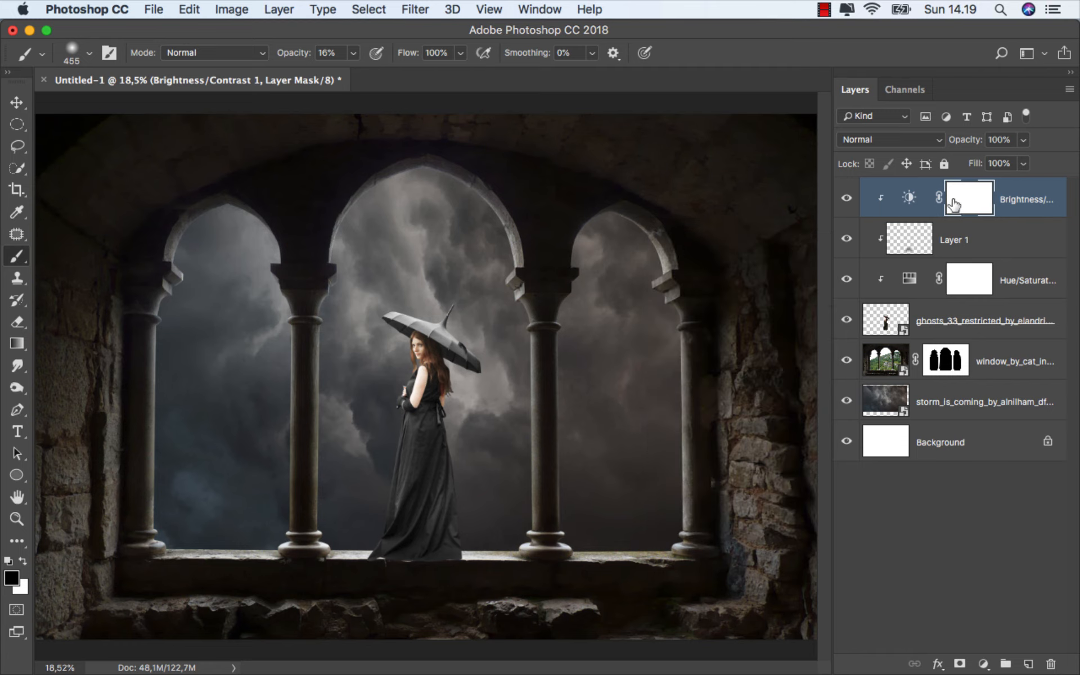
key(super+i)
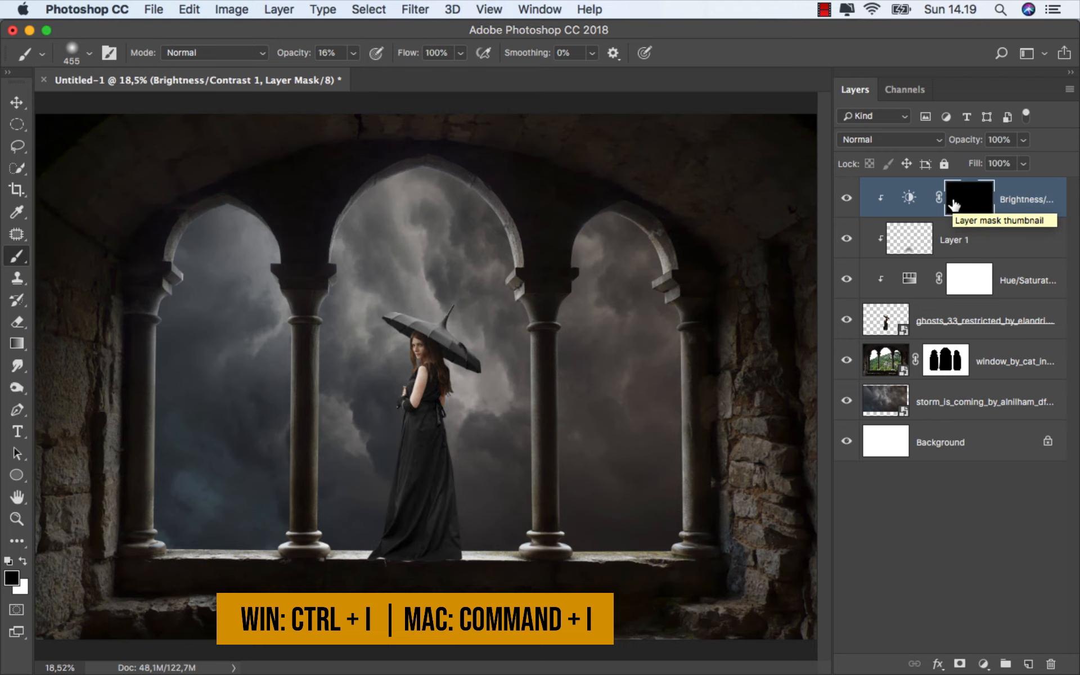
- Set up a soft white 25 px brush at 100% opacity for painting highlights on the Brightness/Contrast mask
scroll(441, 328, up, 6)
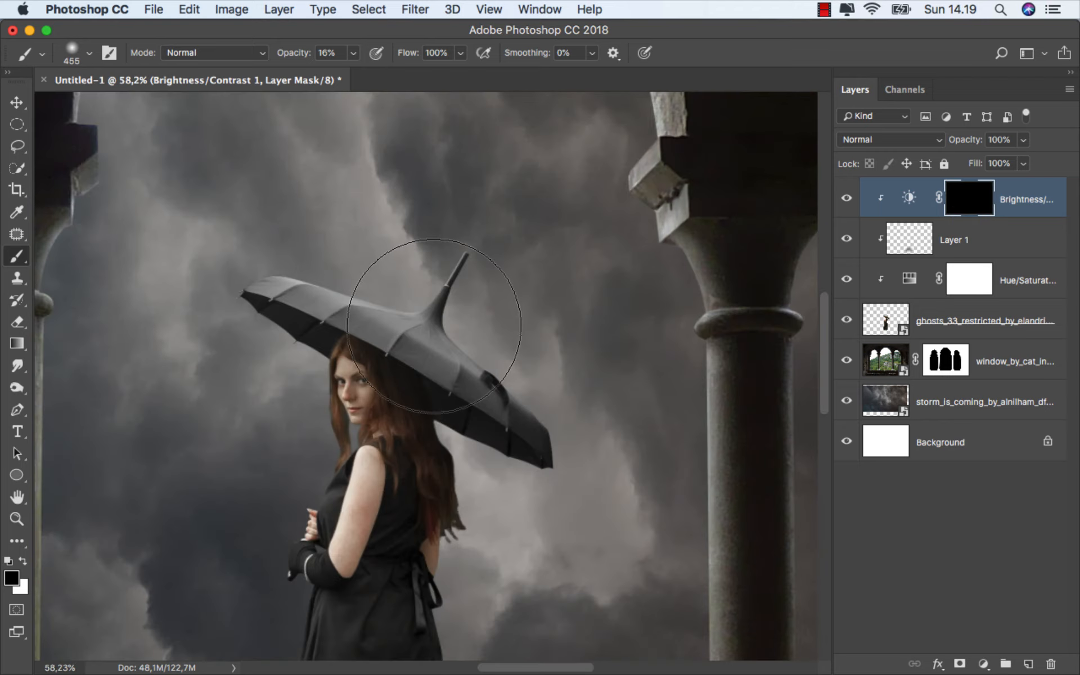
right_click(350, 293)
drag(475, 325, 489, 328)
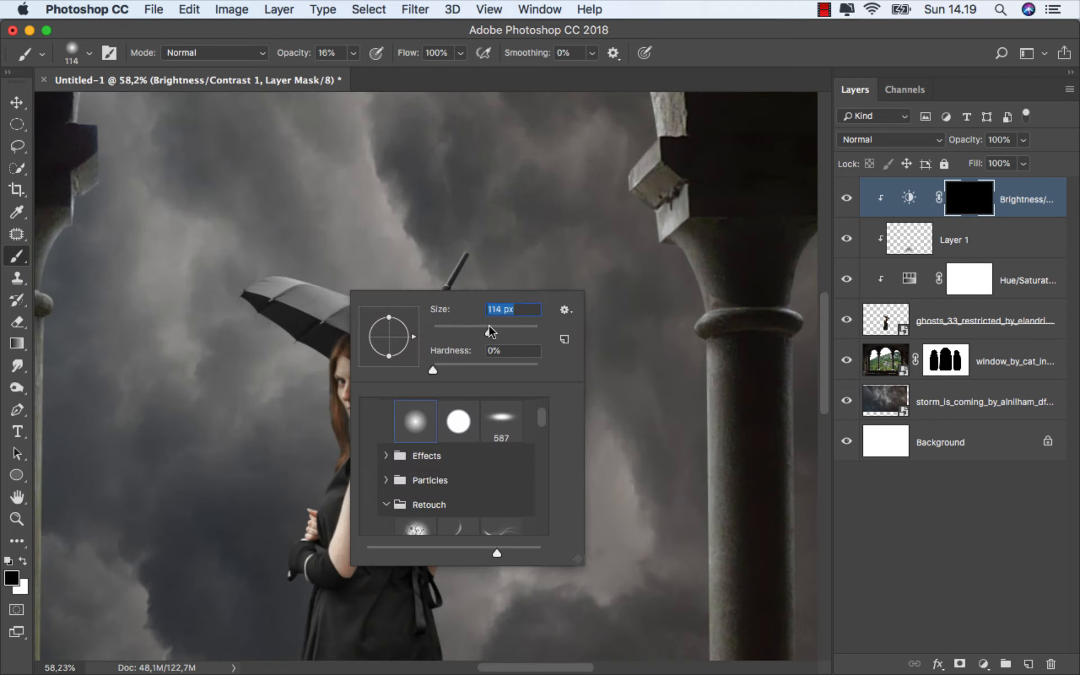
click(356, 54)
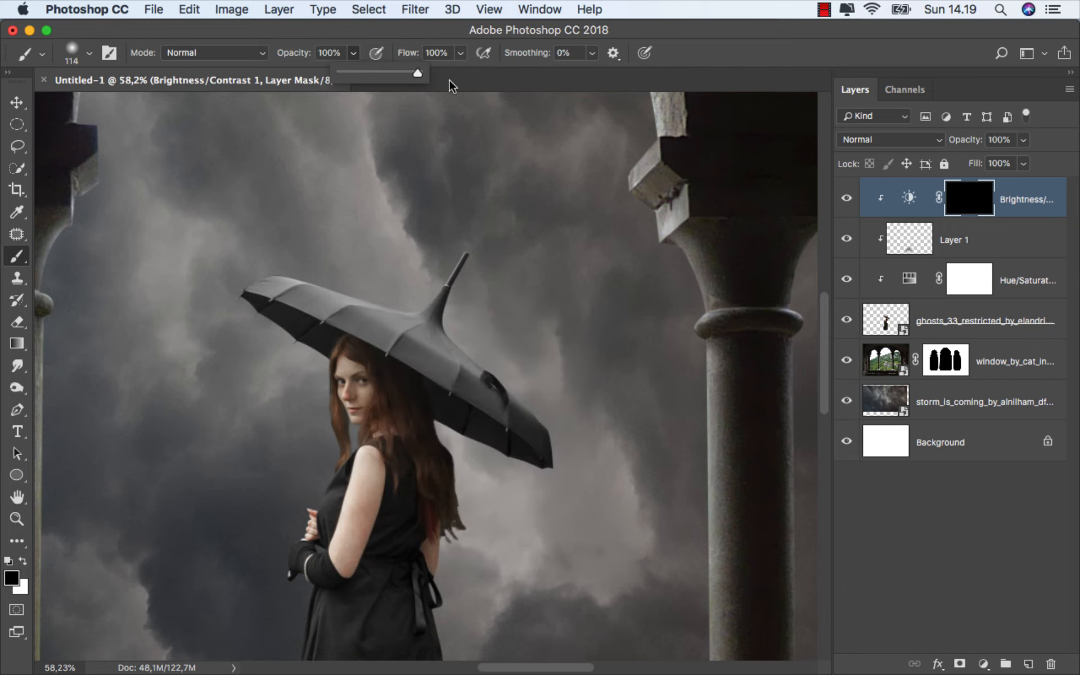
scroll(427, 281, up, 3)
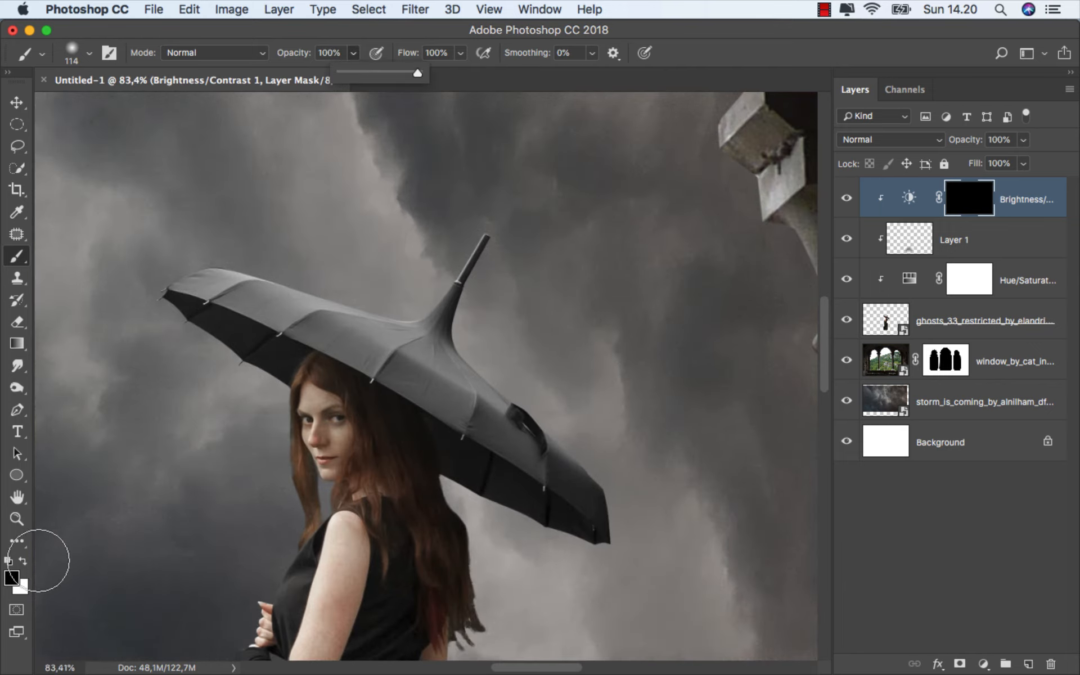
click(24, 563)
drag(446, 265, 404, 270)
scroll(478, 244, up, 1)
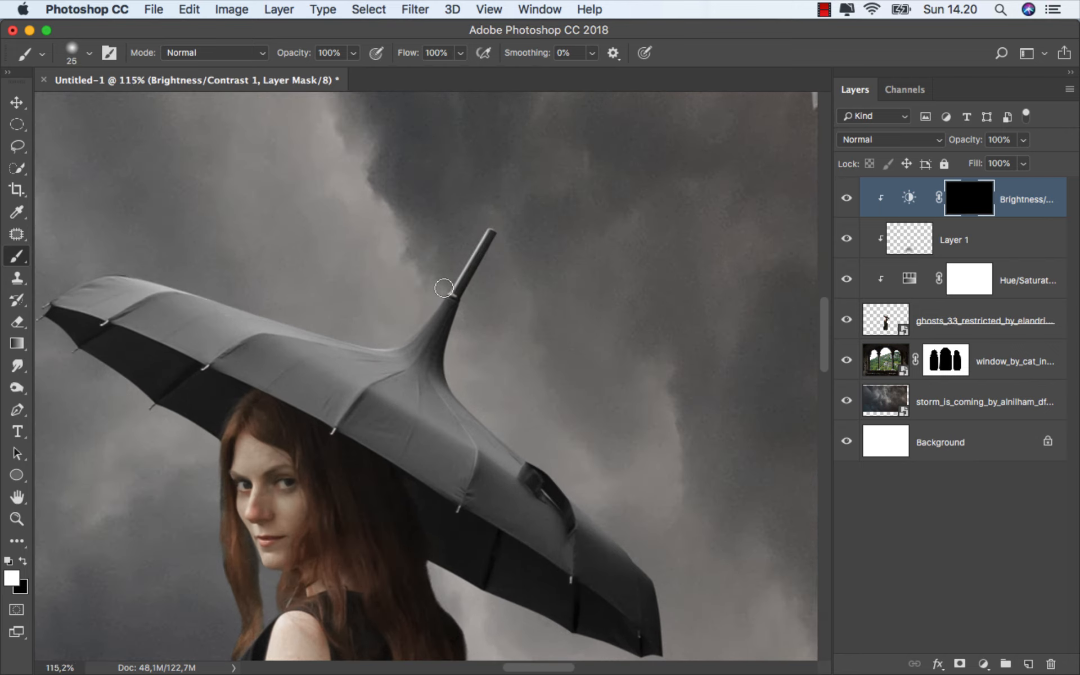
- Paint highlights on the mask along the umbrella's upper edges on both sides of its tip, enlarging the brush to 40 px for the lower side
mouse_move(373, 345)
mouse_down()
mouse_move(151, 277)
mouse_move(94, 277)
mouse_move(50, 303)
mouse_up()
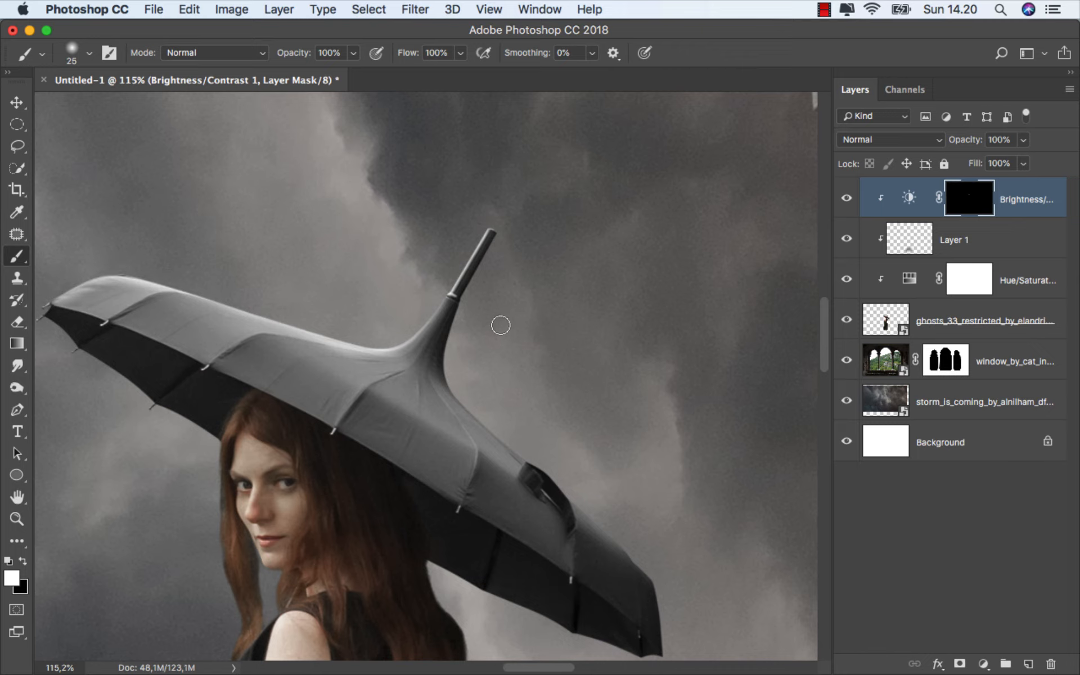
scroll(552, 439, down, 2)
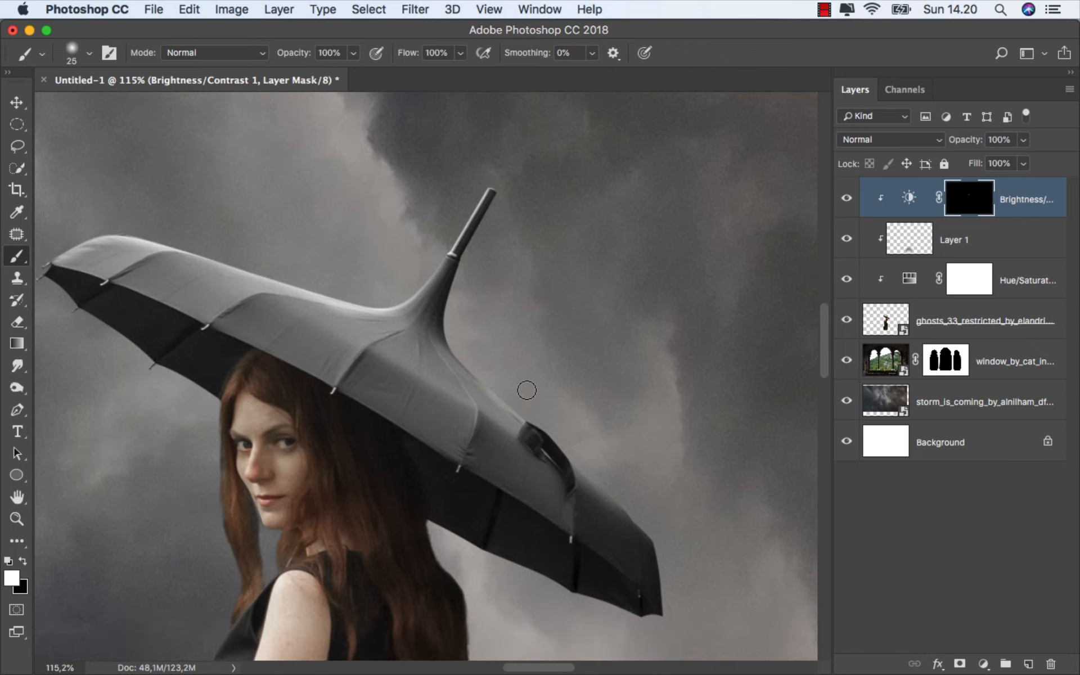
key(bracketright)
key(bracketright)
drag(469, 350, 651, 533)
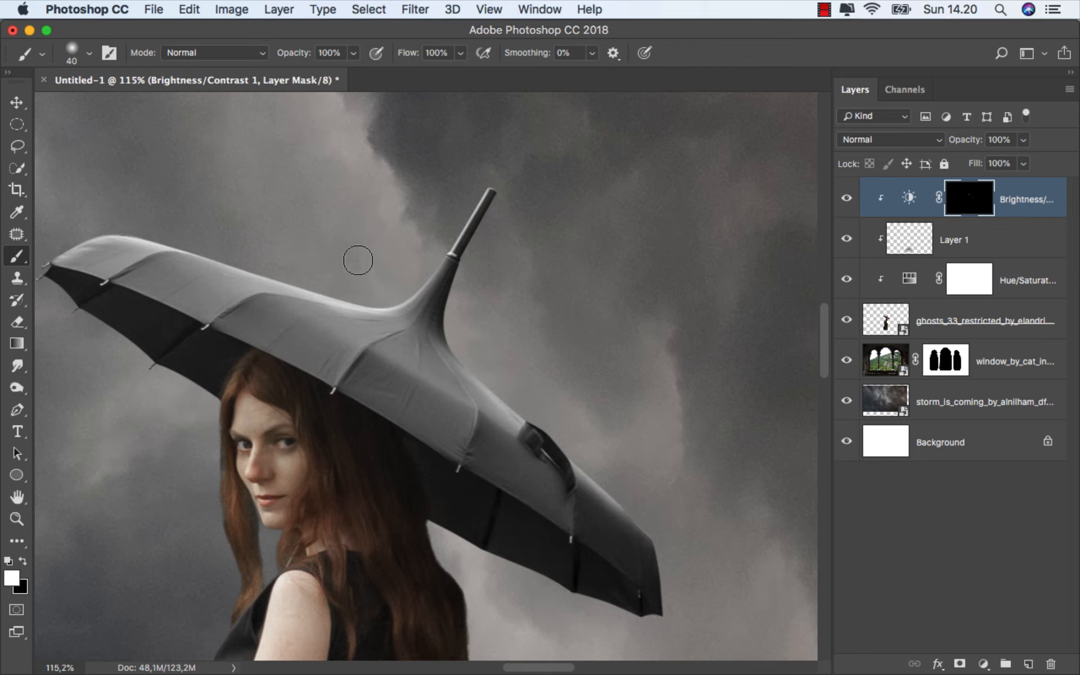
- Paint softer highlights across the umbrella's upper canopy on the Brightness/Contrast mask, with an 81 px brush at 33% opacity
scroll(358, 260, down, 1)
click(353, 53)
click(301, 73)
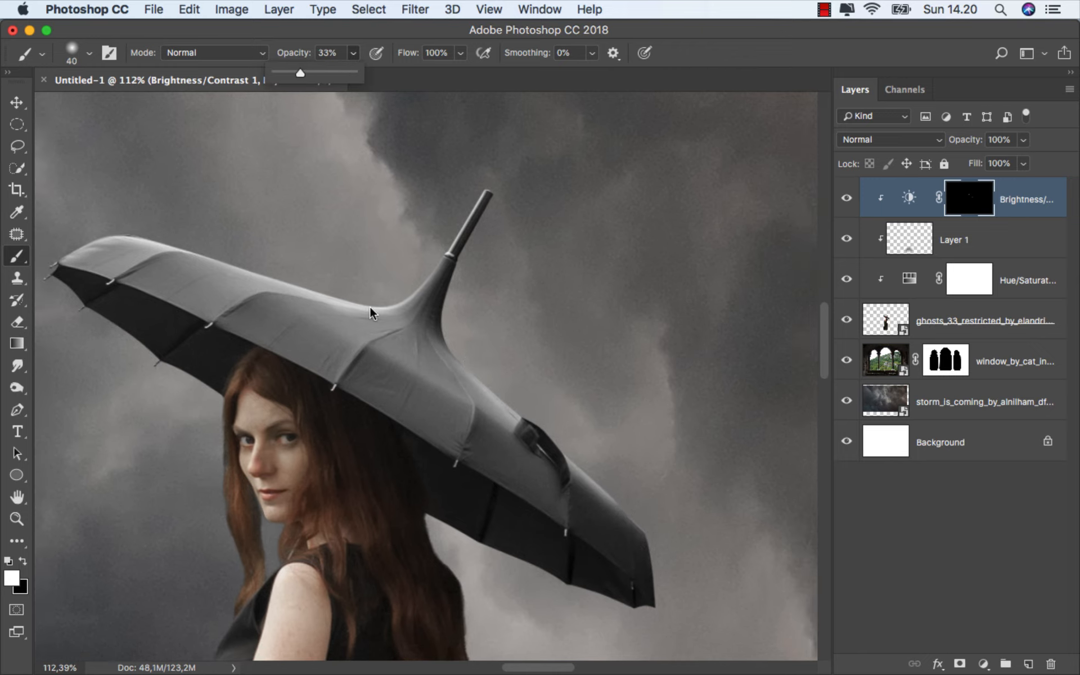
mouse_move(371, 310)
mouse_down()
mouse_move(388, 310)
mouse_move(427, 357)
mouse_move(506, 412)
mouse_move(253, 246)
mouse_move(420, 339)
mouse_move(436, 260)
mouse_move(532, 147)
mouse_up()
drag(336, 294, 528, 404)
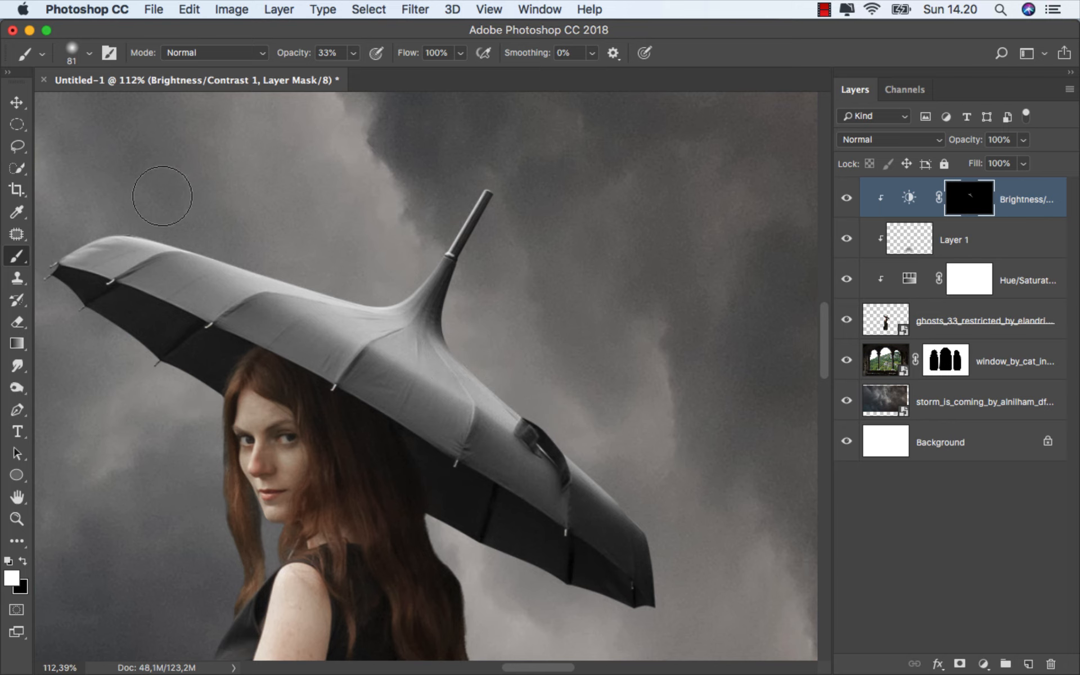
mouse_move(228, 311)
mouse_down()
mouse_move(301, 226)
mouse_move(349, 107)
mouse_move(405, 76)
mouse_move(470, 77)
mouse_up()
- Paint a highlight along the front edge of the dress at the chest, with a 15 px brush at 100% opacity
click(353, 56)
drag(289, 281, 254, 286)
scroll(284, 297, up, 5)
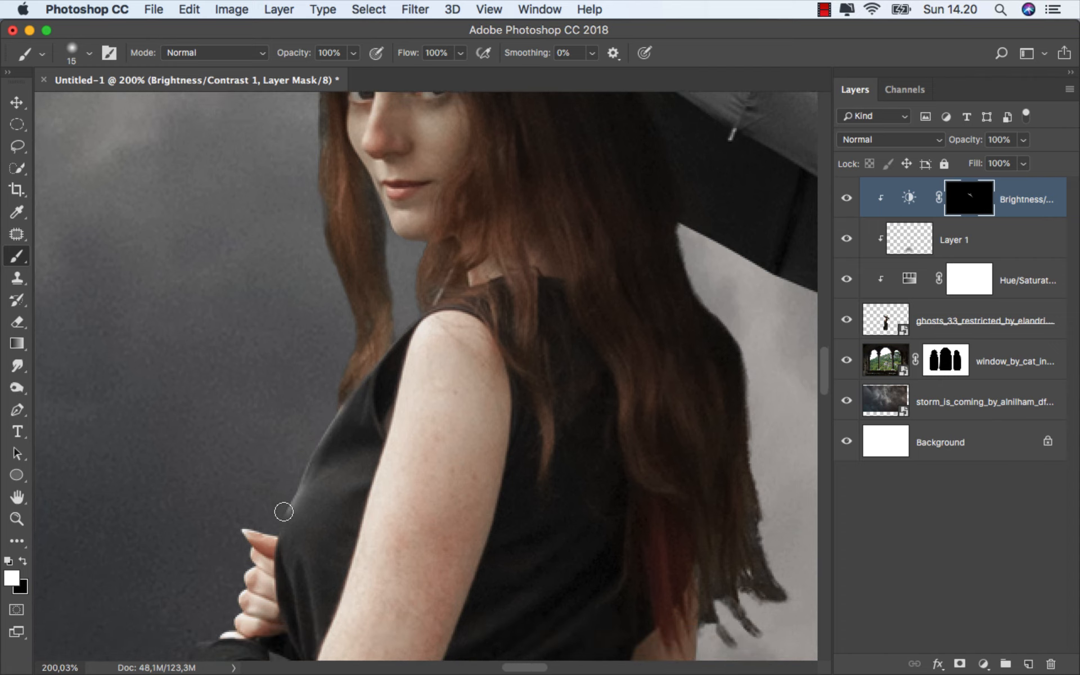
mouse_move(285, 506)
mouse_down()
mouse_move(345, 357)
mouse_move(362, 366)
mouse_move(352, 363)
mouse_move(383, 461)
mouse_up()
- Paint black on the mask over the dress front beside the arm to tone down the highlight, and restore white as the painting colour
drag(362, 386, 369, 386)
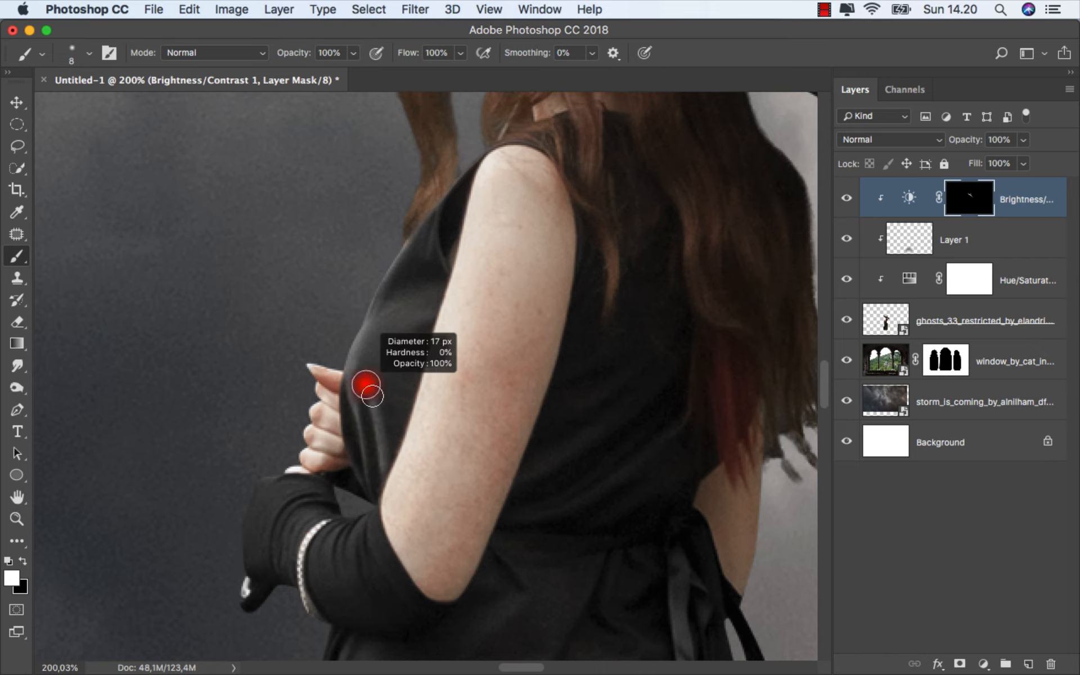
key(x)
mouse_move(385, 334)
mouse_down()
mouse_move(396, 333)
mouse_move(381, 371)
mouse_move(392, 474)
mouse_up()
key(x)
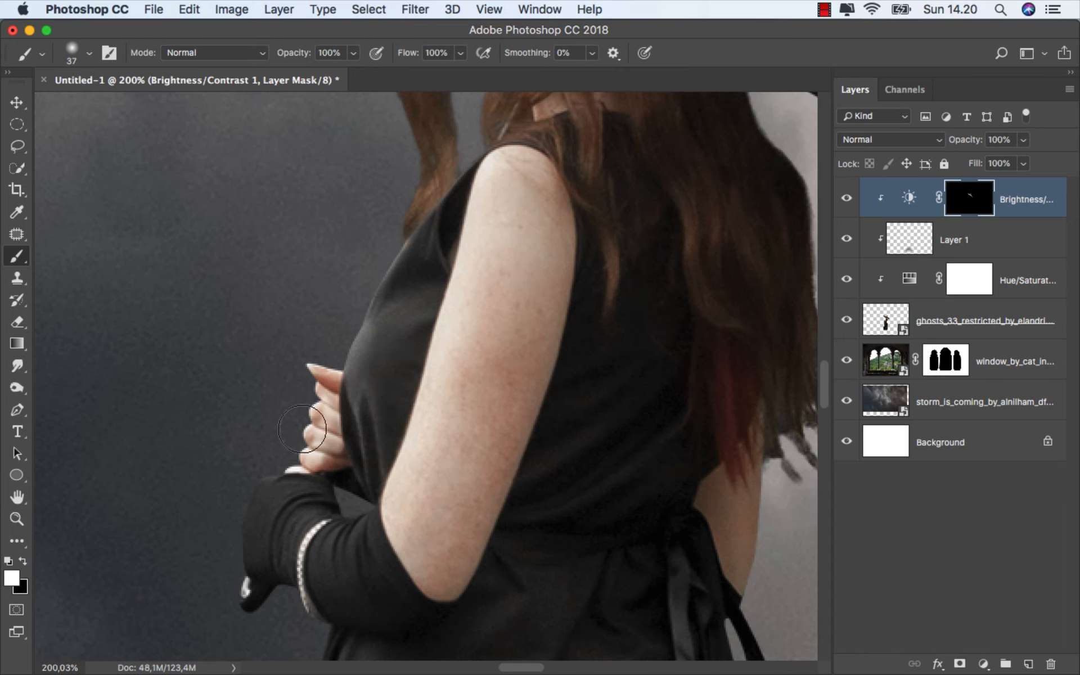
- Paint highlights along the gloved forearm and the outer edge of the far arm, reducing the brush to 18 px
scroll(270, 410, down, 3)
mouse_move(278, 402)
mouse_down()
mouse_move(268, 401)
mouse_move(218, 497)
mouse_up()
key(super+0)
scroll(466, 401, down, 3)
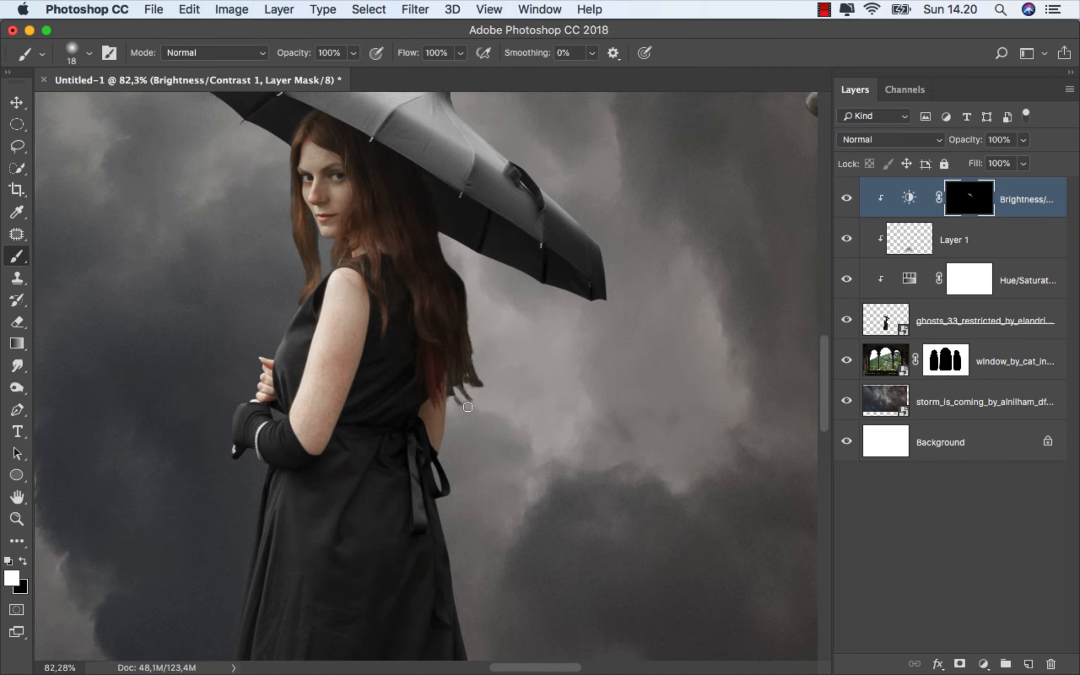
scroll(449, 377, up, 5)
drag(450, 296, 442, 355)
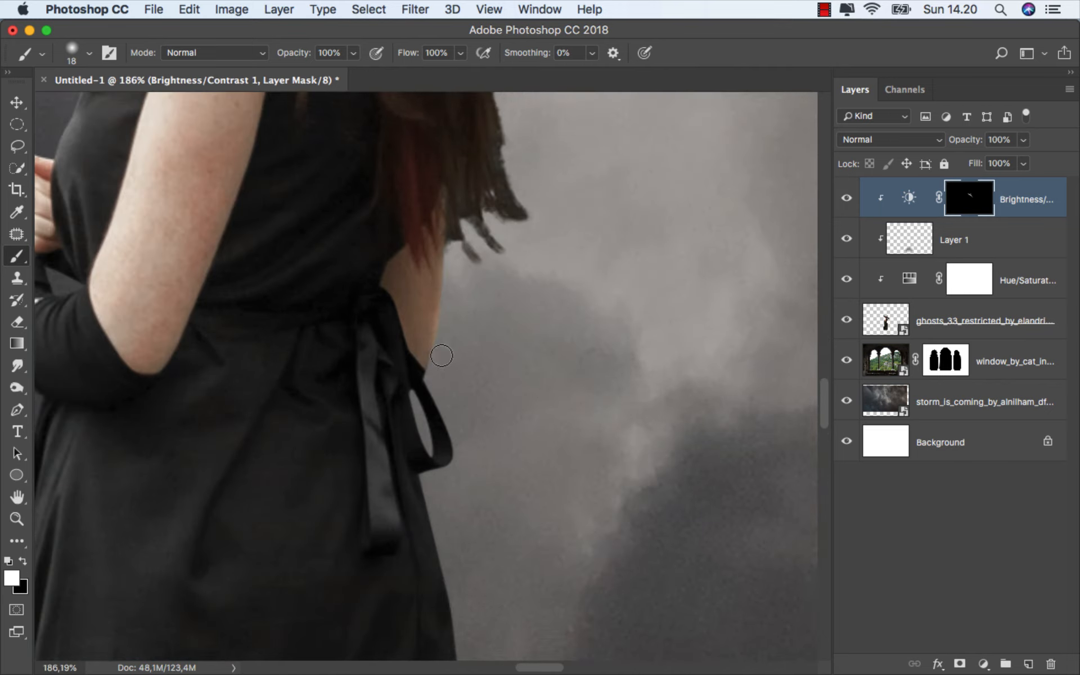
scroll(439, 439, down, 4)
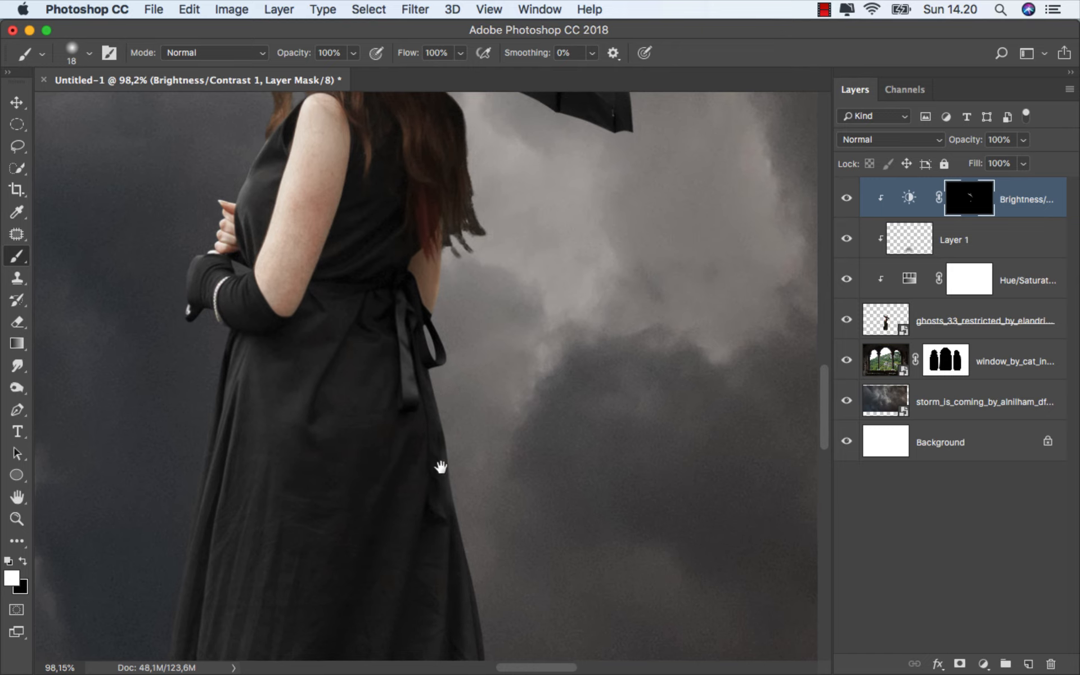
- Paint a highlight down the back edge of the dress below the waist bow, enlarging the brush to 38 px
scroll(433, 405, down, 5)
key(bracketright)
key(bracketright)
drag(431, 449, 464, 632)
- Paint a highlight down the front edge of the dress from the gloved arm to the lower skirt, and review the whole composite
drag(279, 471, 403, 420)
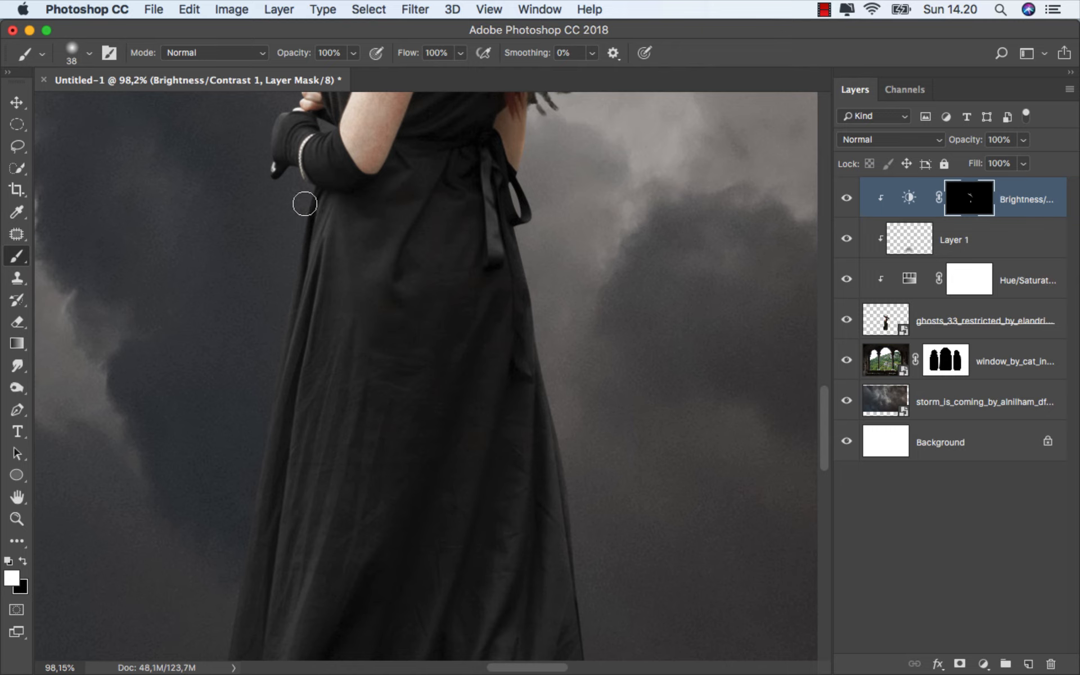
drag(299, 198, 272, 429)
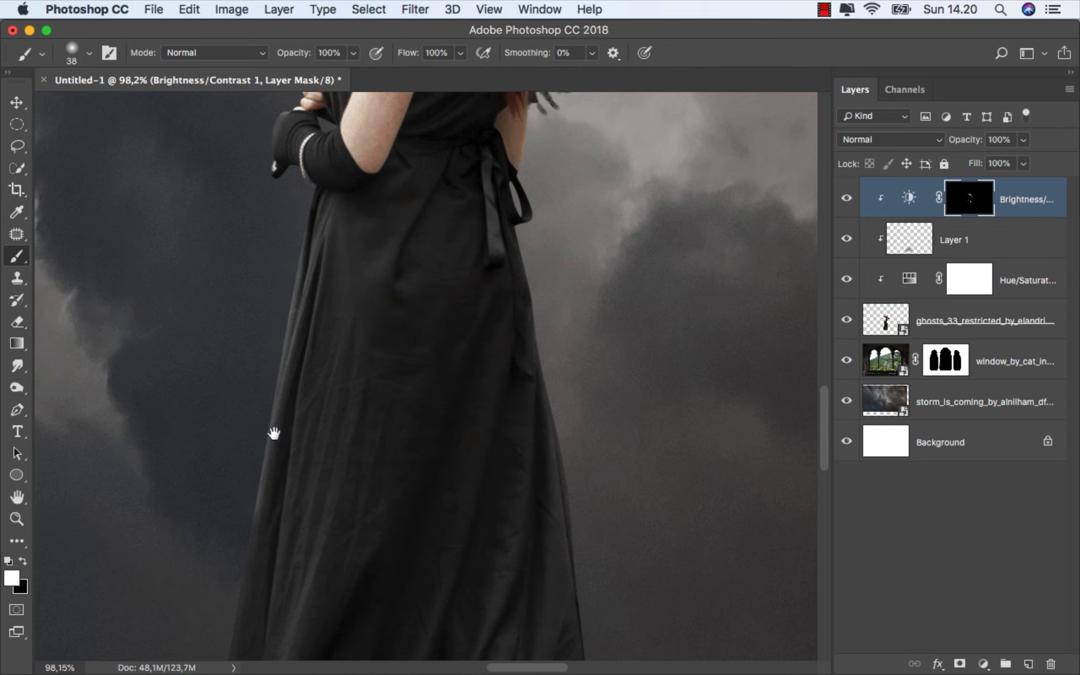
scroll(301, 313, down, 5)
drag(331, 200, 287, 456)
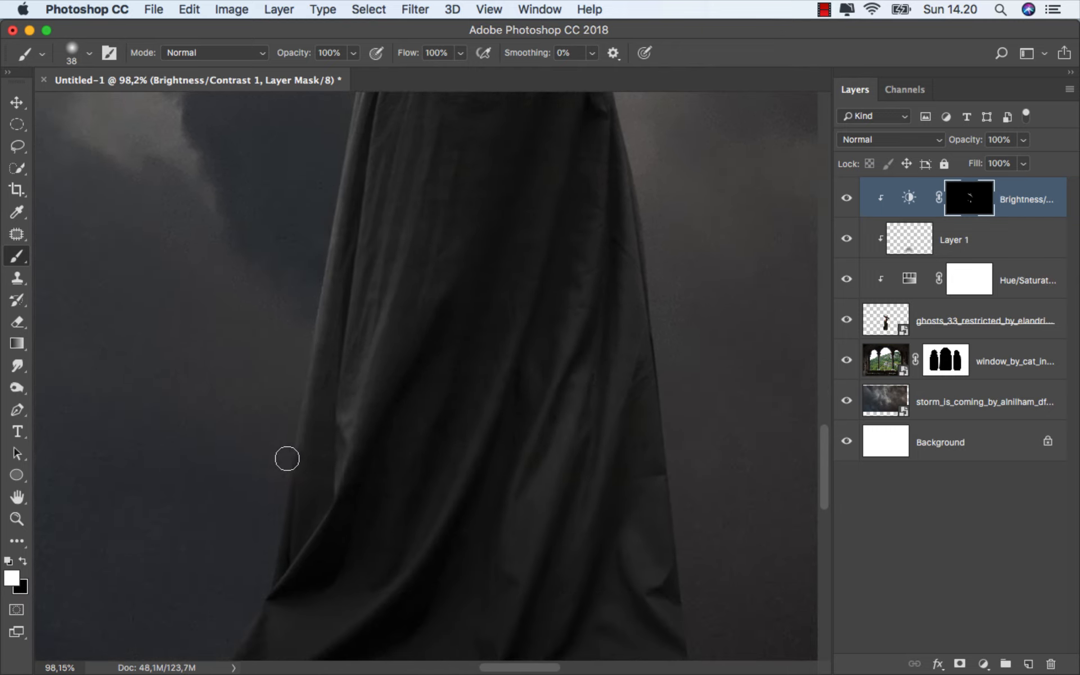
scroll(266, 404, down, 4)
scroll(266, 404, down, 1)
scroll(445, 273, up, 3)
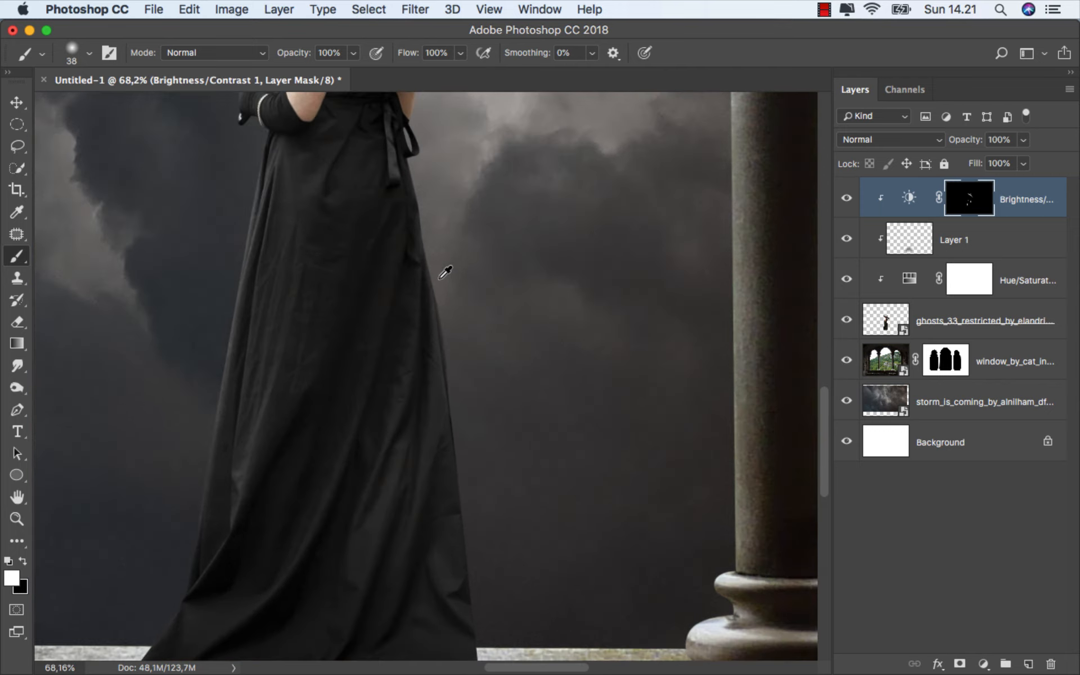
scroll(445, 273, down, 1)
scroll(427, 306, up, 8)
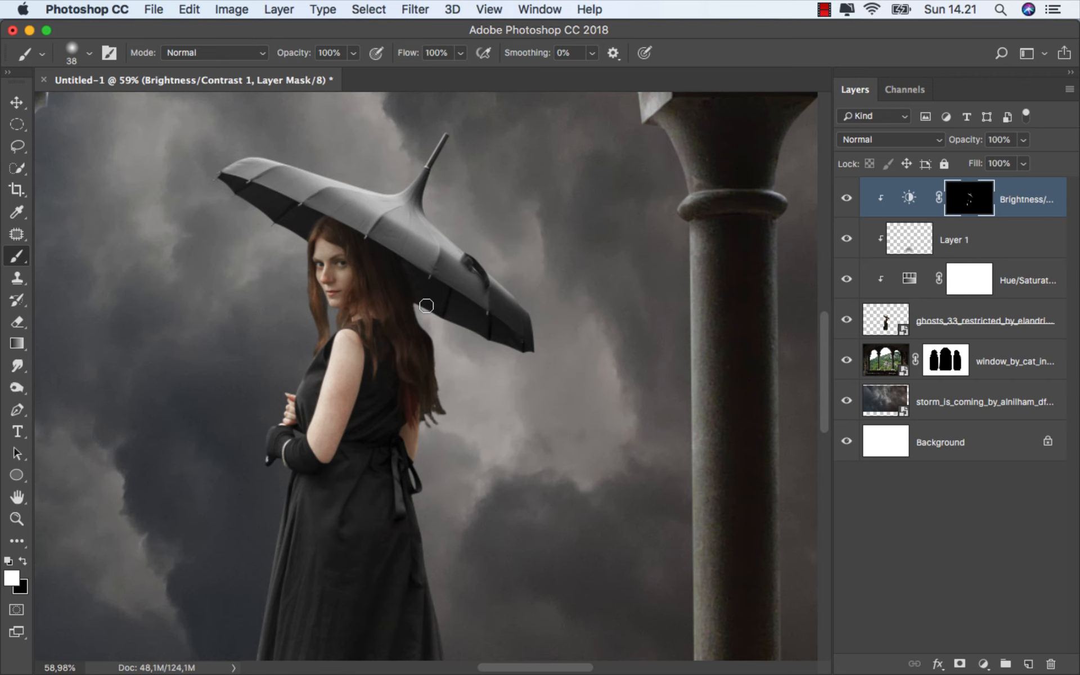
key(super+0)
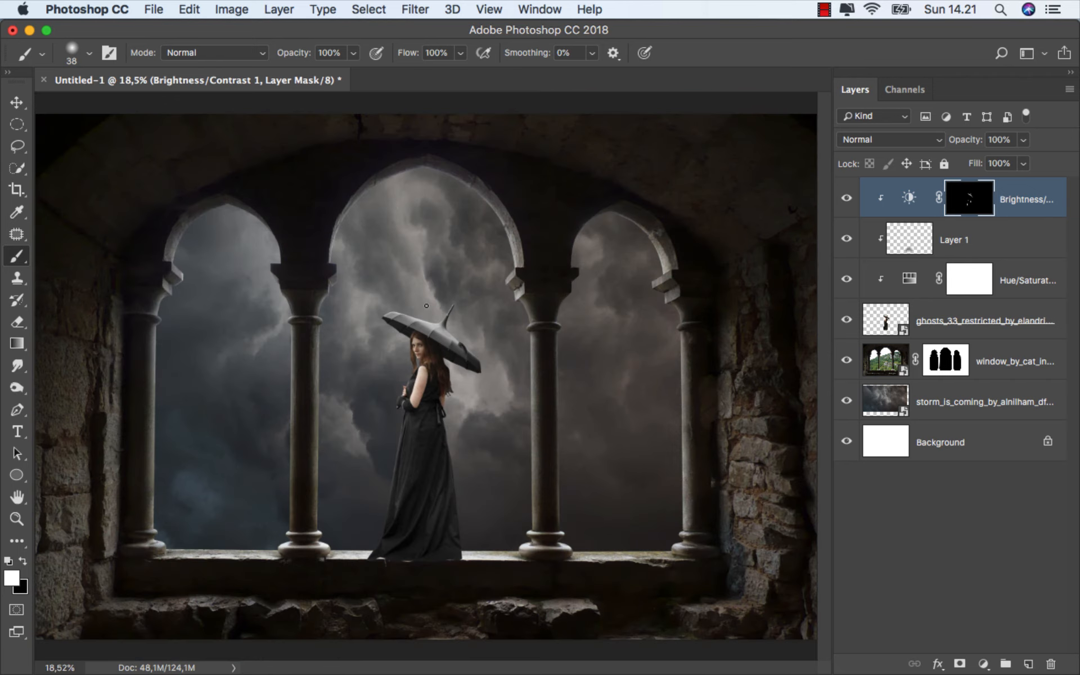
- Add a Levels adjustment clipped to the woman with the white output level at 190, and invert its layer mask to black
click(1019, 199)
key(v)
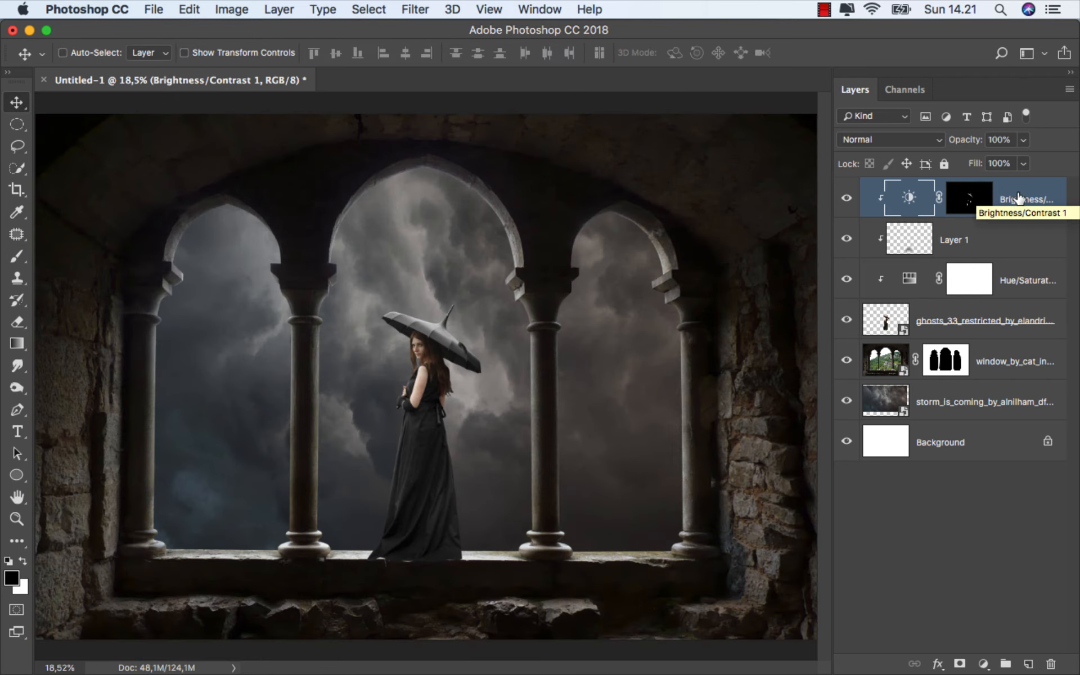
click(984, 664)
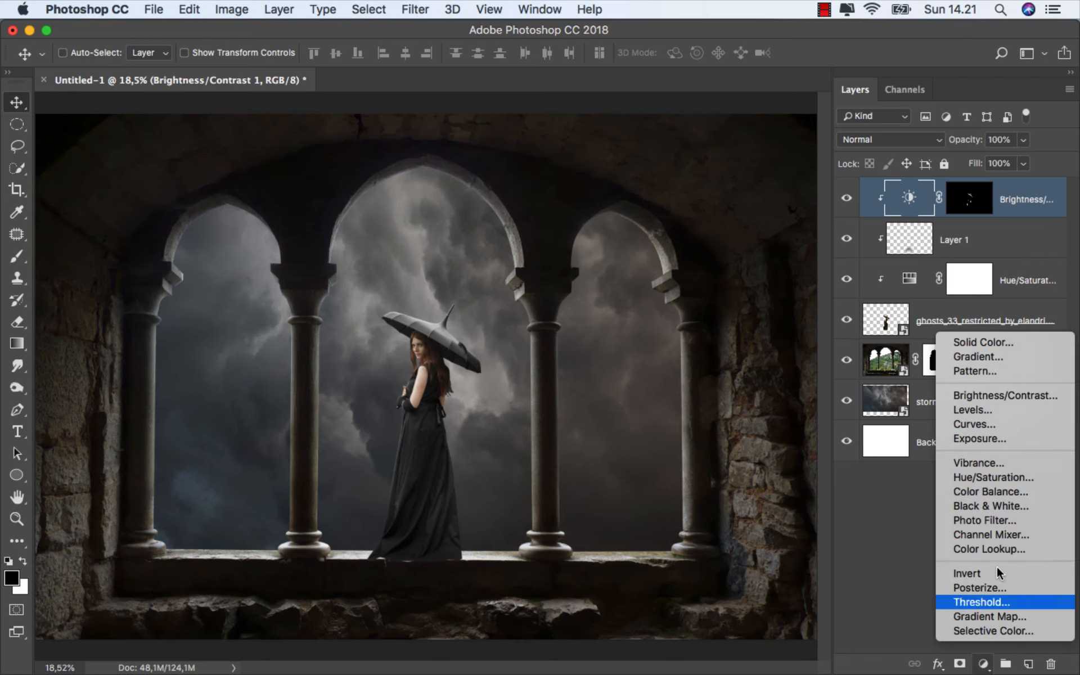
click(1005, 409)
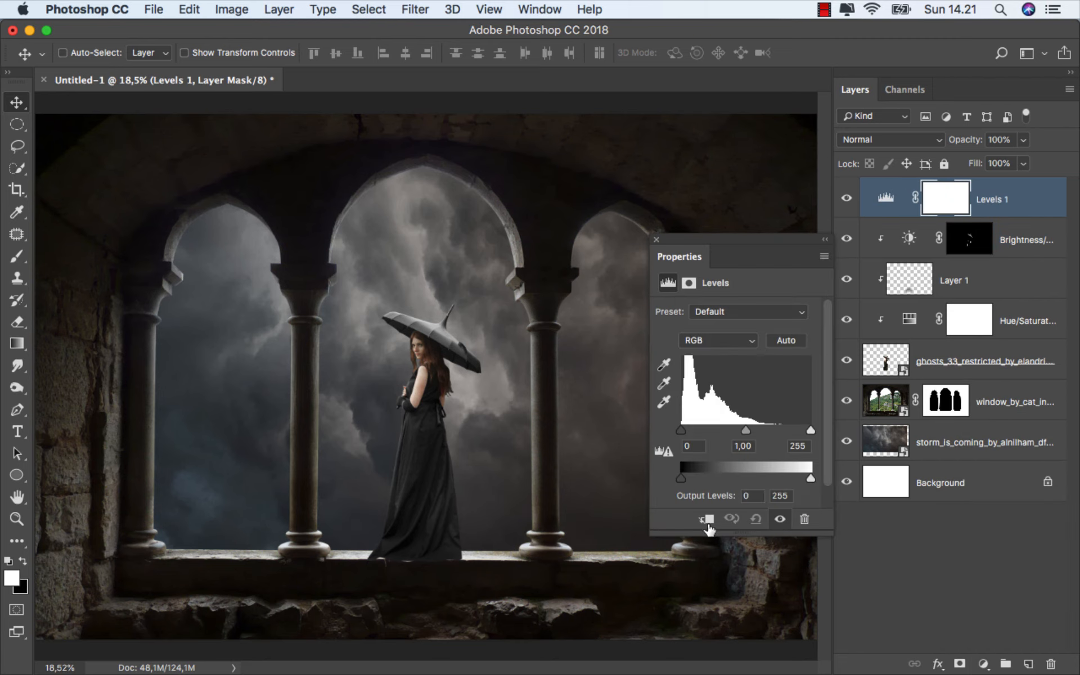
click(707, 520)
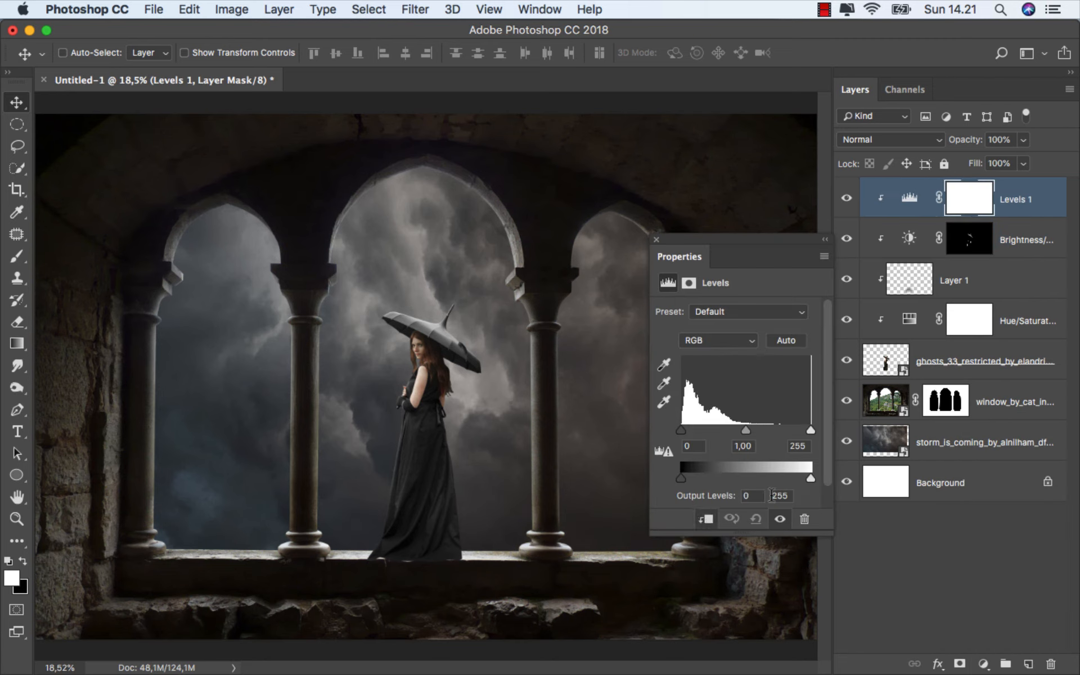
drag(809, 480, 779, 481)
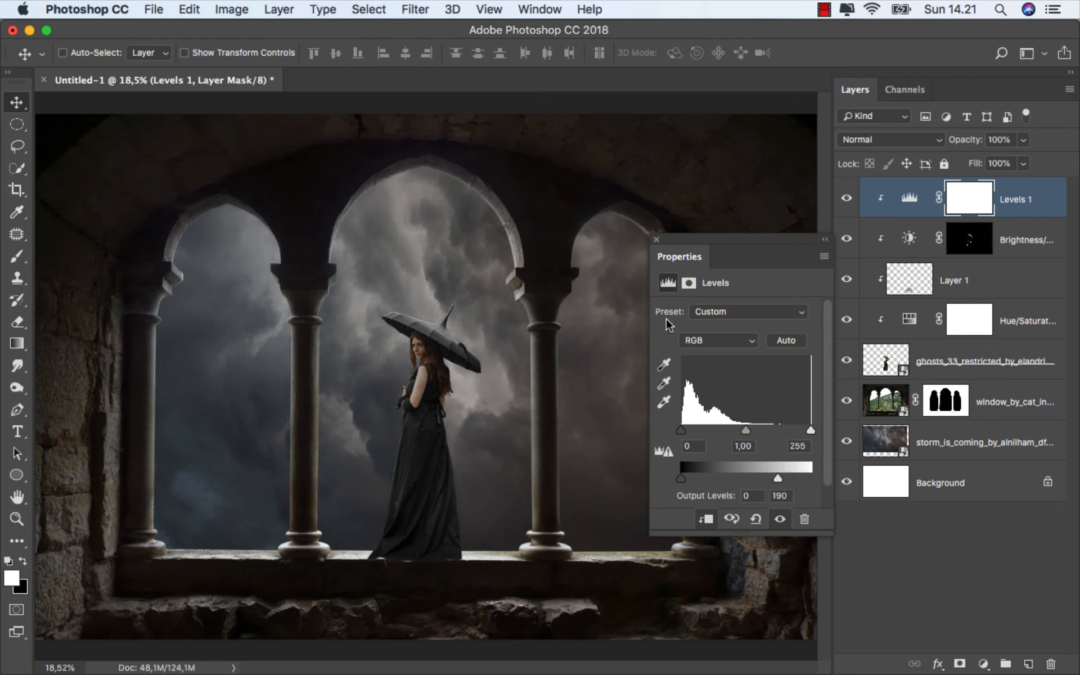
click(657, 240)
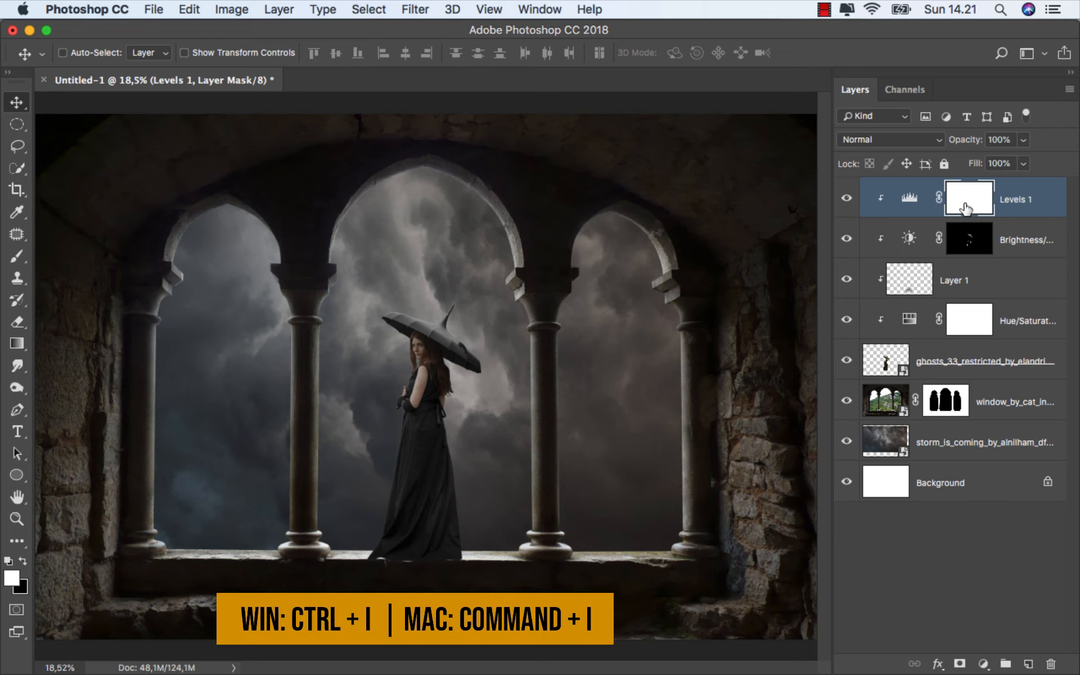
key(super+i)
- Set up a soft white 218 px brush at 40% opacity for painting on the Levels mask
scroll(429, 509, up, 7)
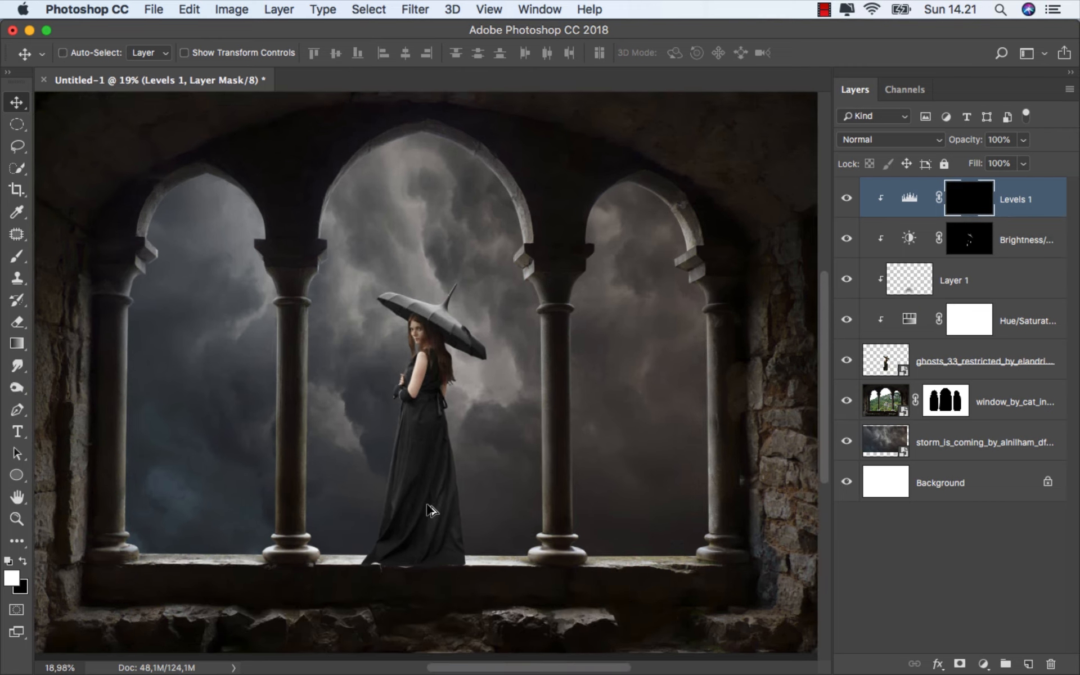
scroll(428, 509, down, 1)
right_click(24, 256)
click(46, 255)
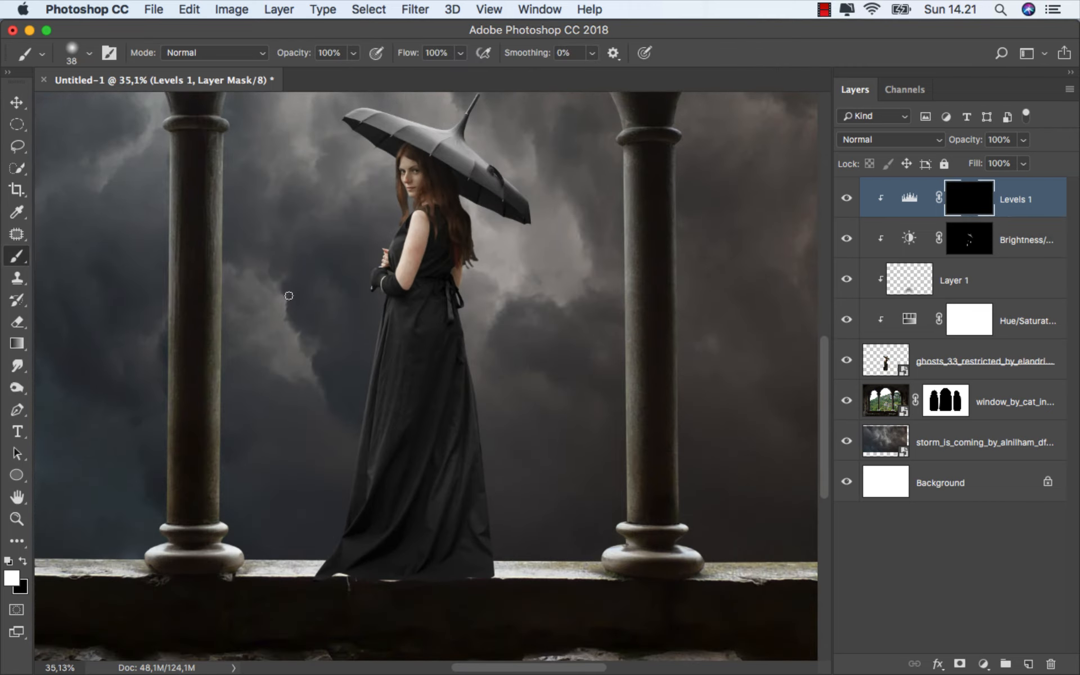
click(353, 52)
mouse_move(406, 395)
mouse_down()
mouse_move(458, 393)
mouse_move(437, 394)
mouse_up()
scroll(437, 394, up, 2)
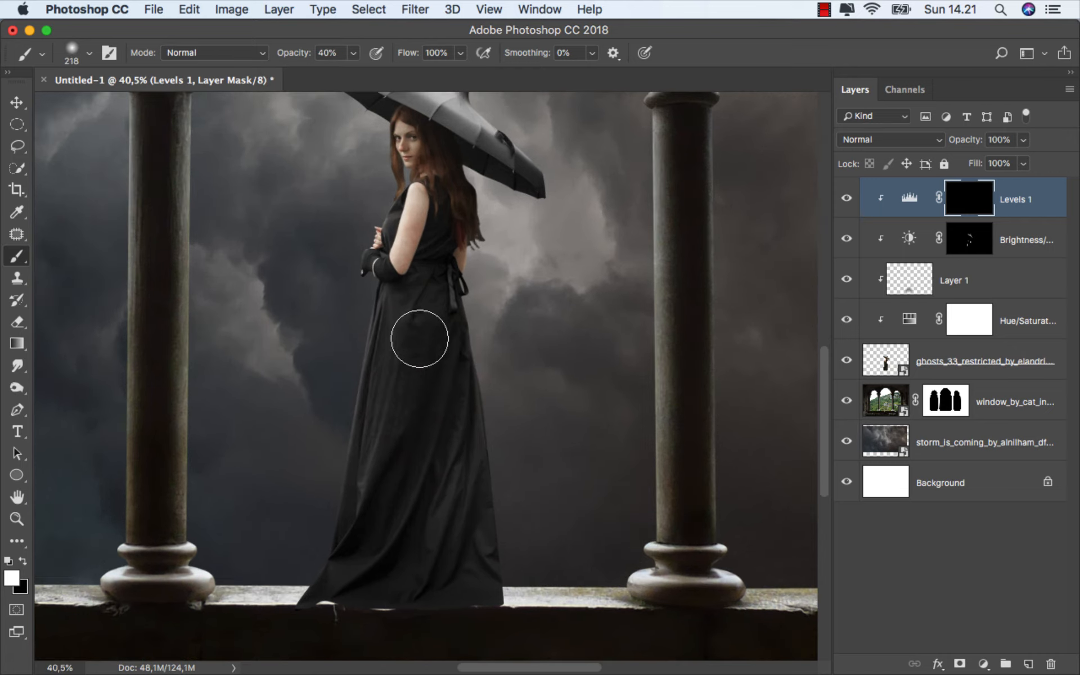
- Darken the middle of the dress from waist to hem with white strokes on the Levels mask, using a 232 px brush
mouse_move(398, 518)
mouse_down()
mouse_move(441, 606)
mouse_move(438, 444)
mouse_up()
drag(422, 374, 401, 374)
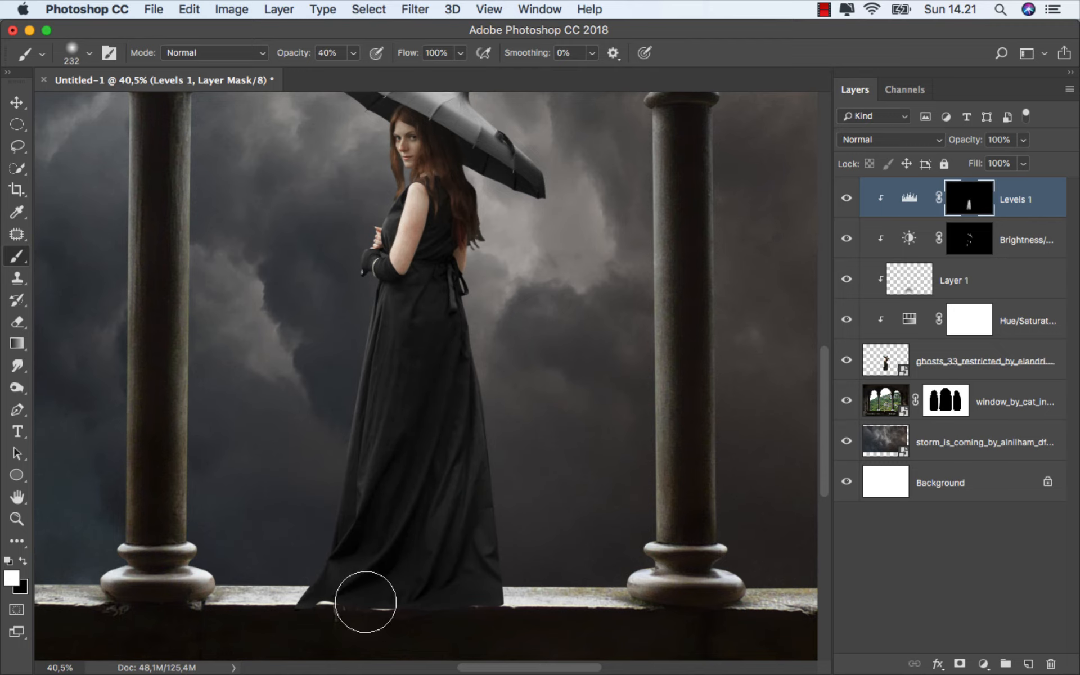
scroll(362, 591, down, 3)
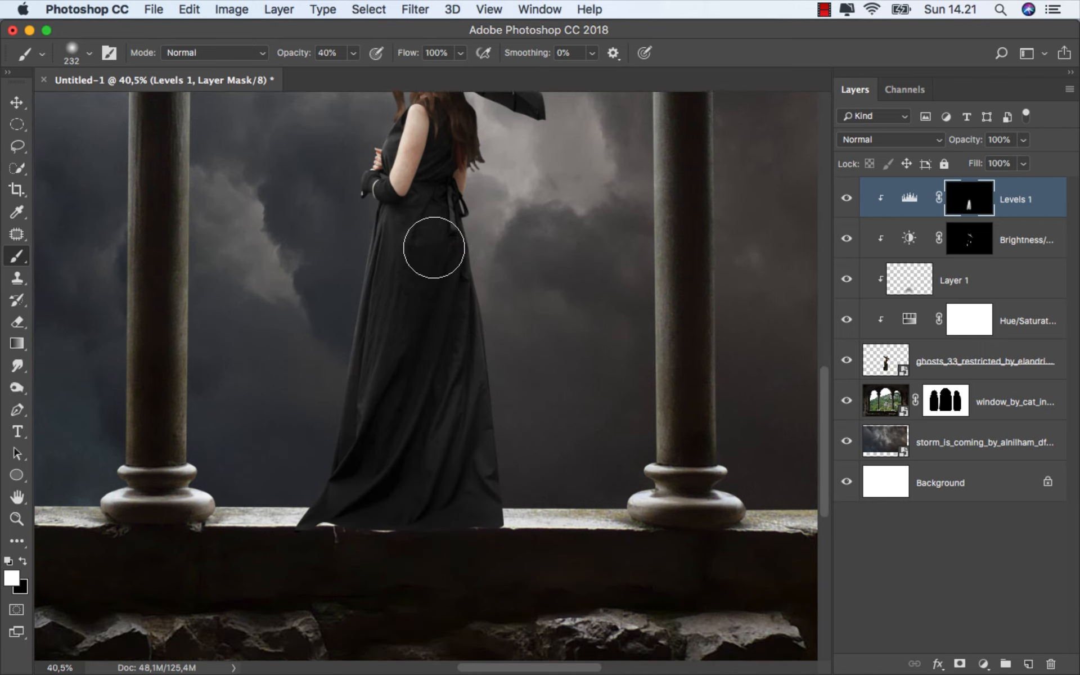
drag(430, 252, 414, 304)
drag(422, 405, 400, 499)
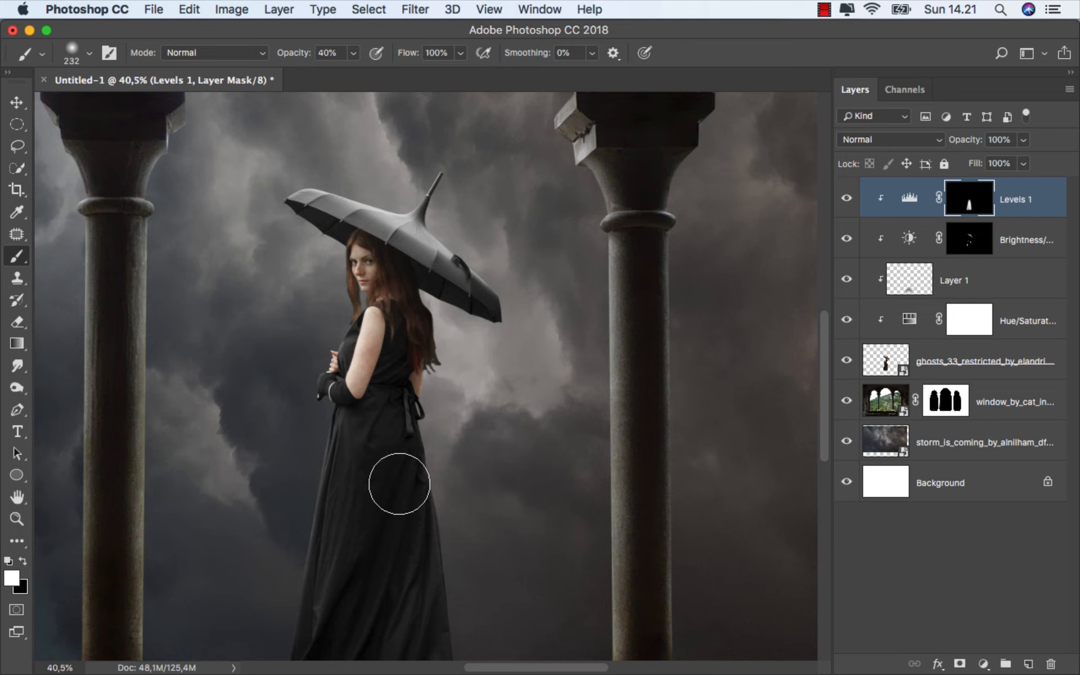
- Darken the lower part of the umbrella canopy on the Levels mask with a 73 px brush, and review the whole image
drag(399, 484, 366, 484)
scroll(307, 242, up, 5)
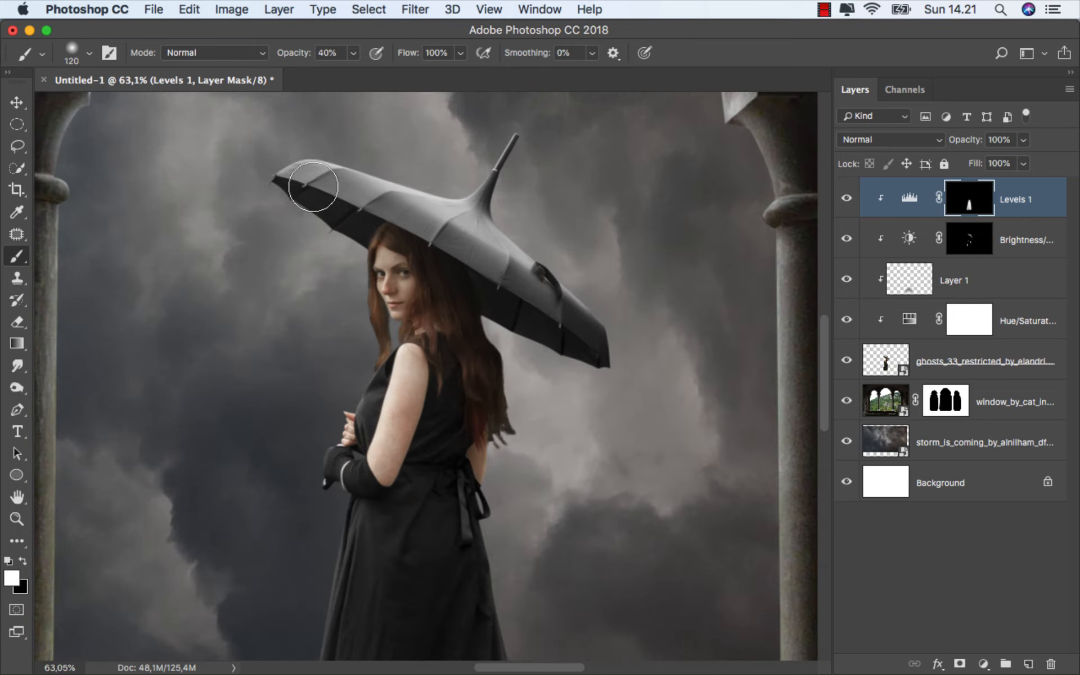
drag(334, 194, 316, 199)
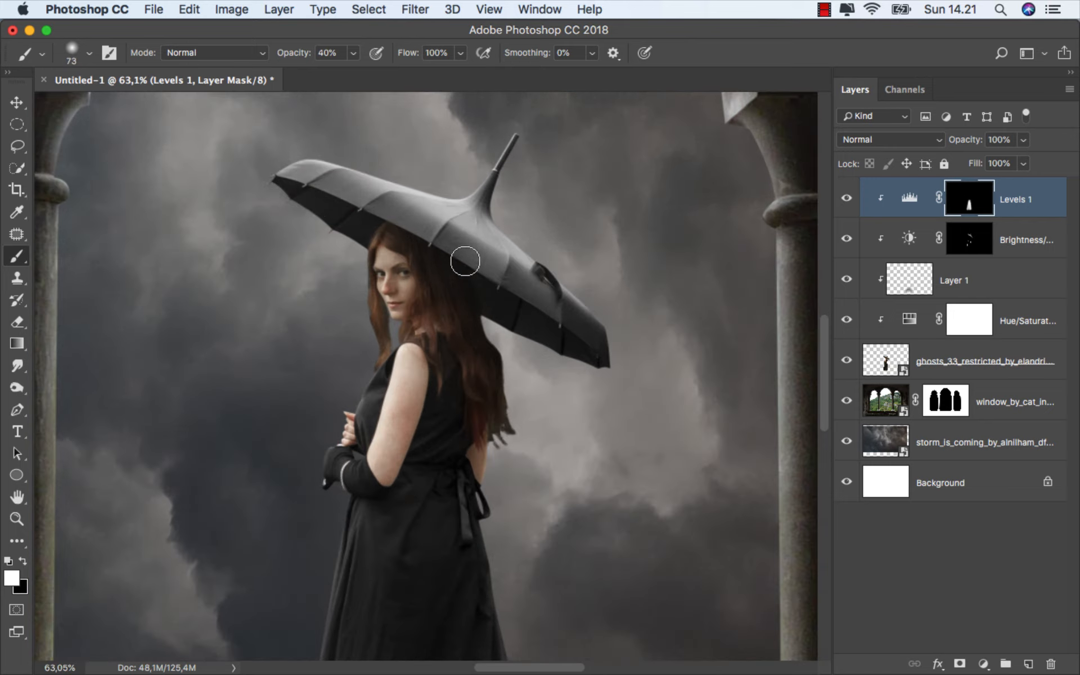
mouse_move(547, 314)
mouse_down()
mouse_move(591, 346)
mouse_move(536, 309)
mouse_up()
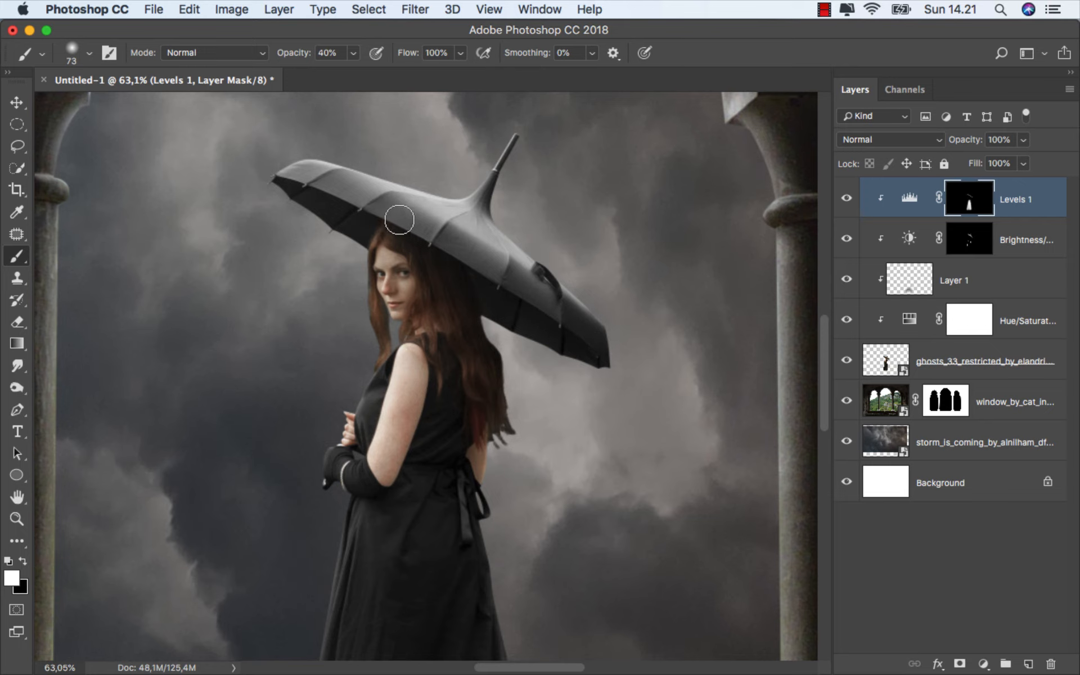
scroll(417, 280, up, 2)
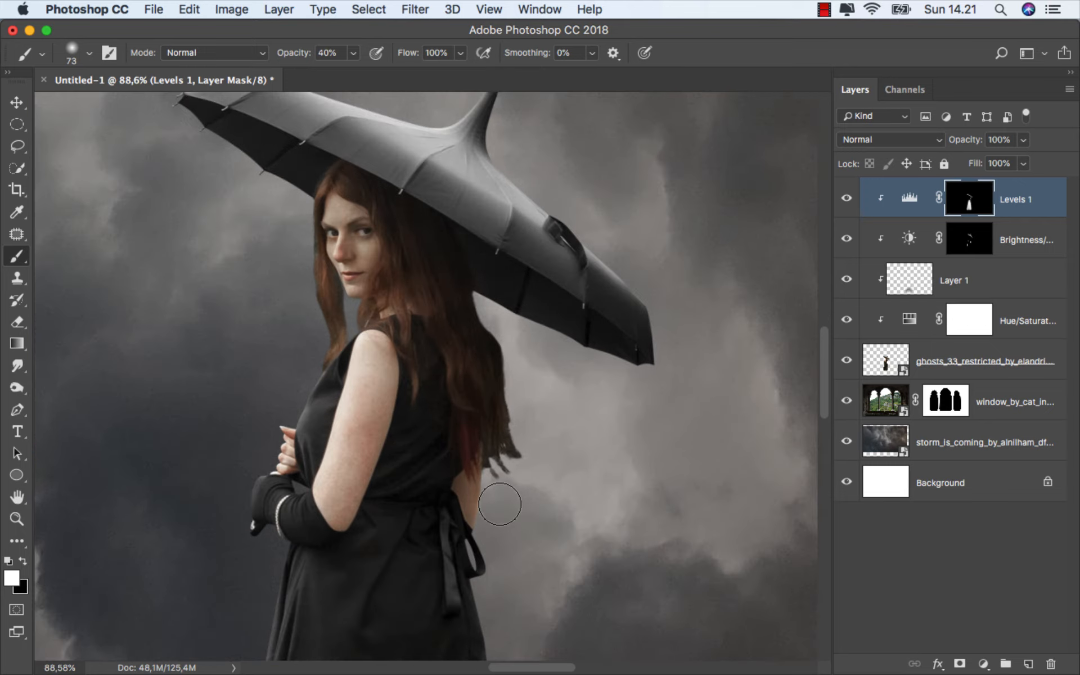
scroll(400, 388, down, 1)
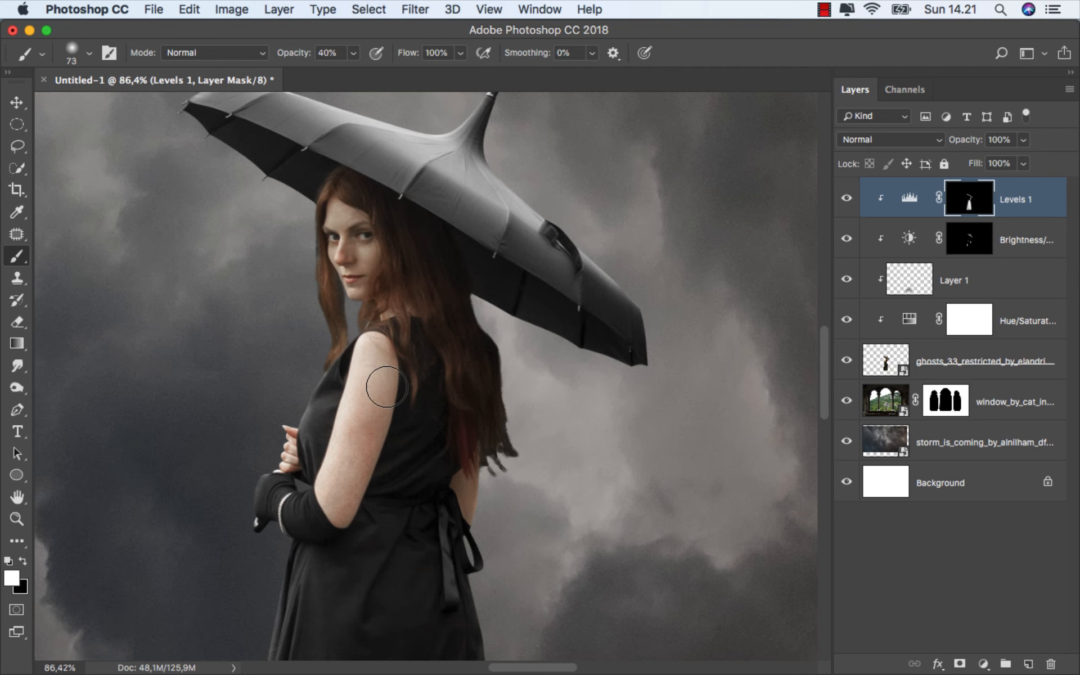
key(super+0)
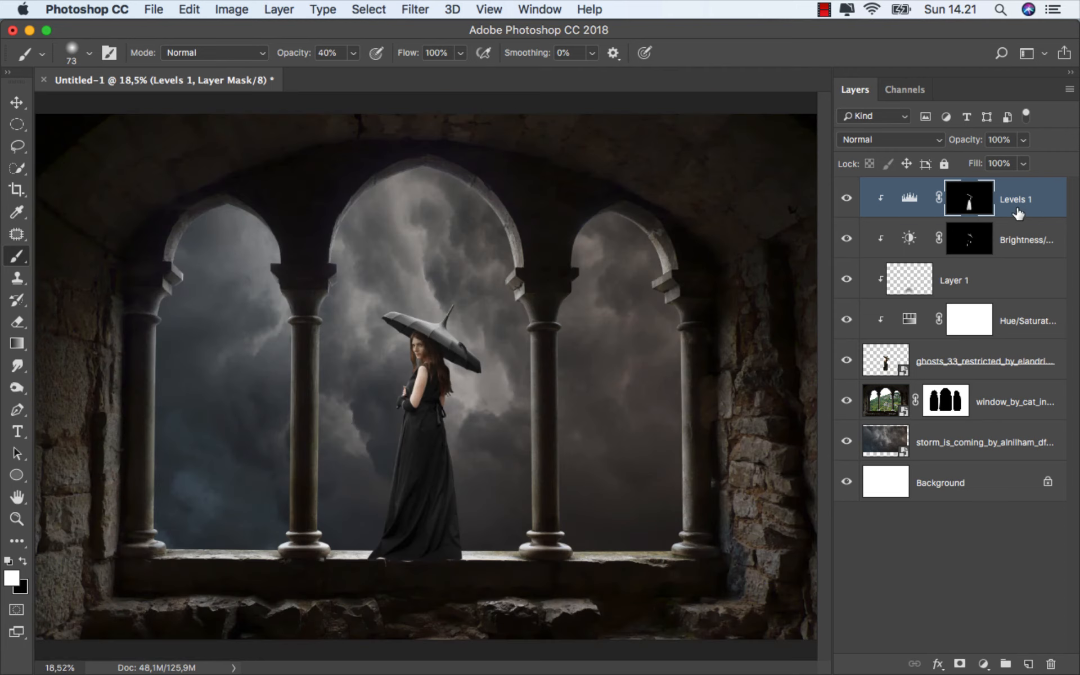
- Rasterize the woman's smart object layer
key(super+2)
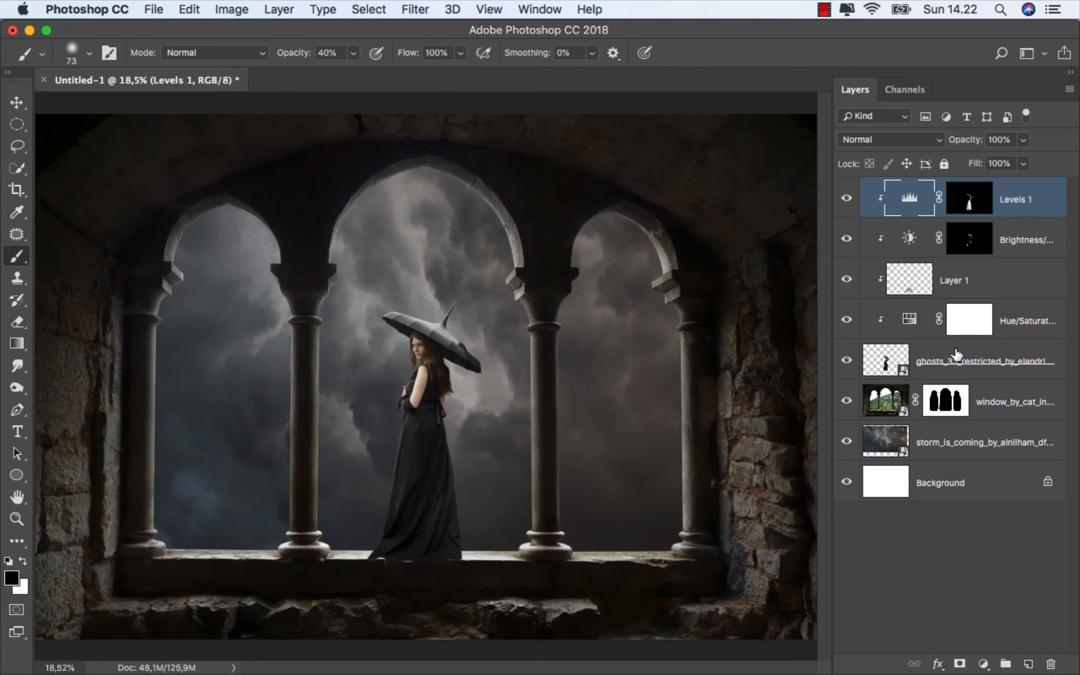
click(953, 359)
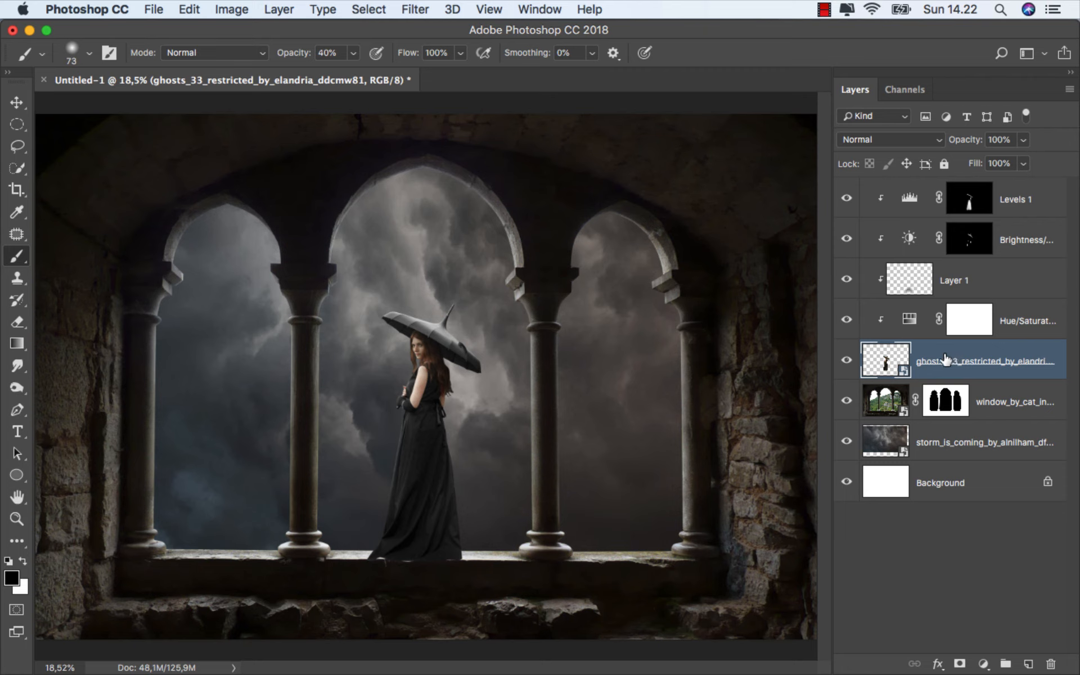
right_click(947, 360)
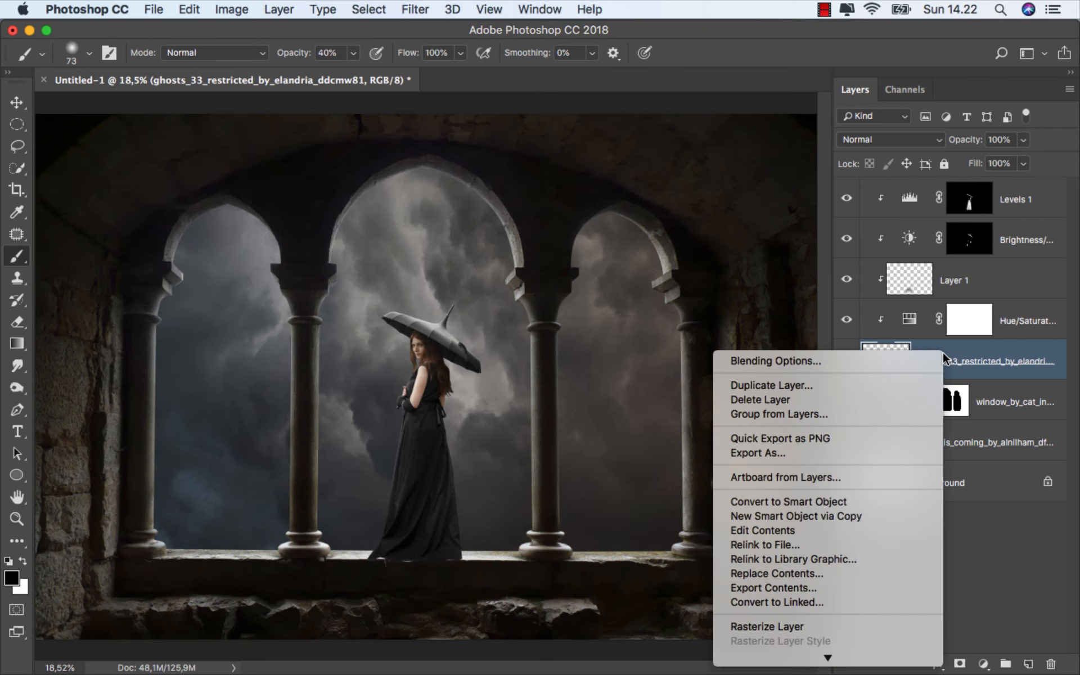
click(790, 627)
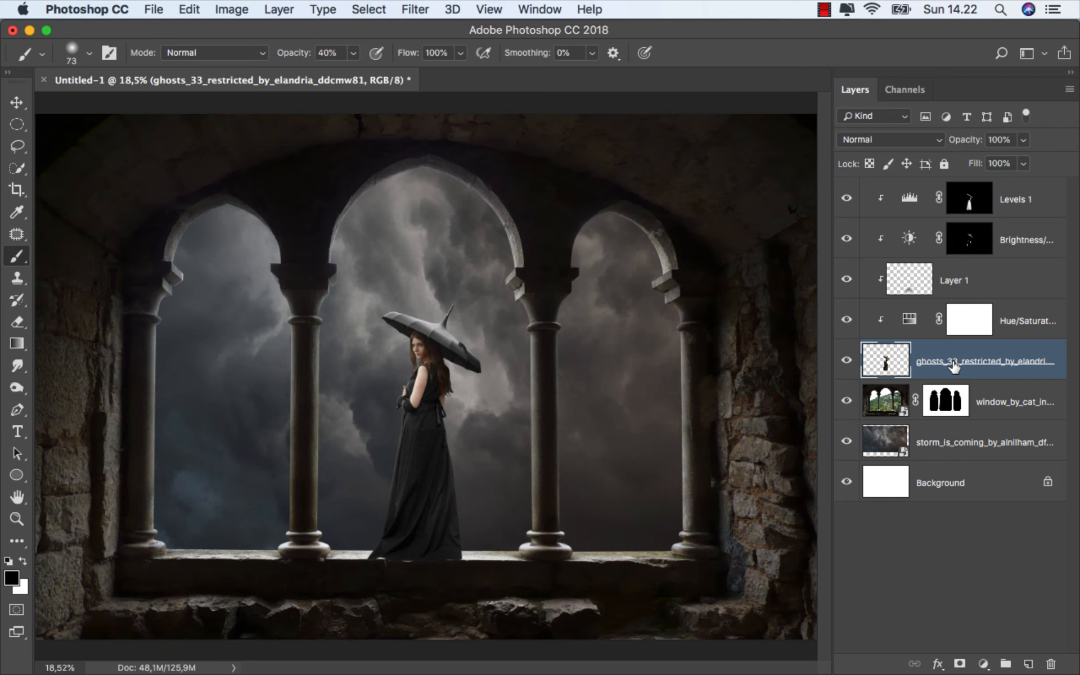
- Open the layer style options of the woman's layer and enable an Inner Shadow effect
right_click(932, 357)
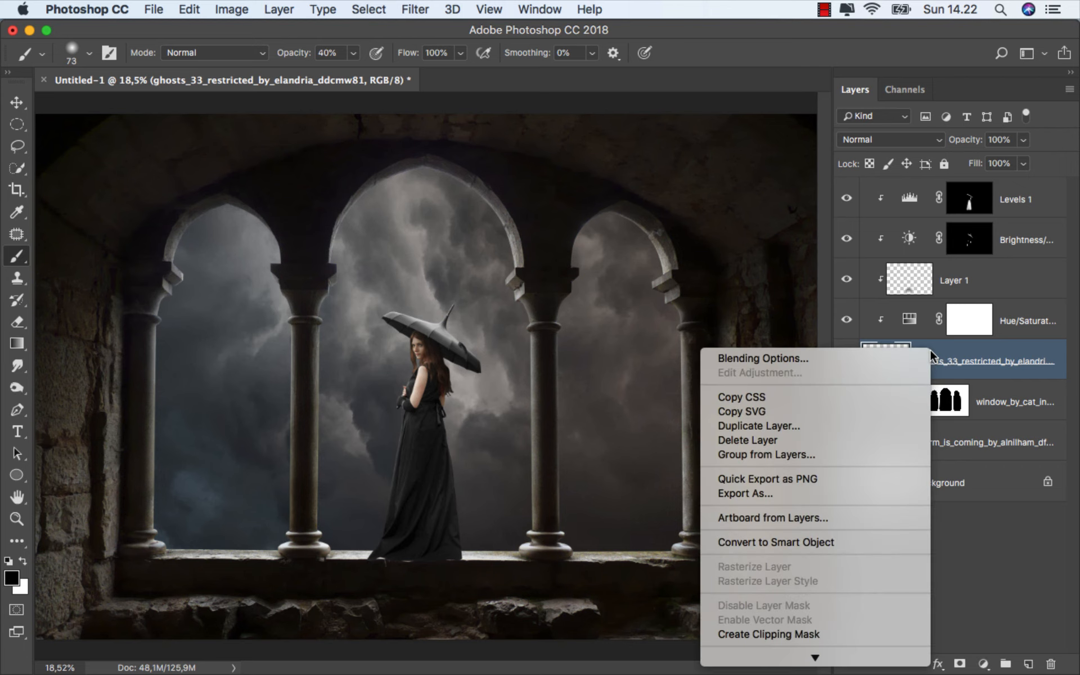
click(847, 359)
drag(399, 227, 724, 221)
scroll(443, 341, up, 10)
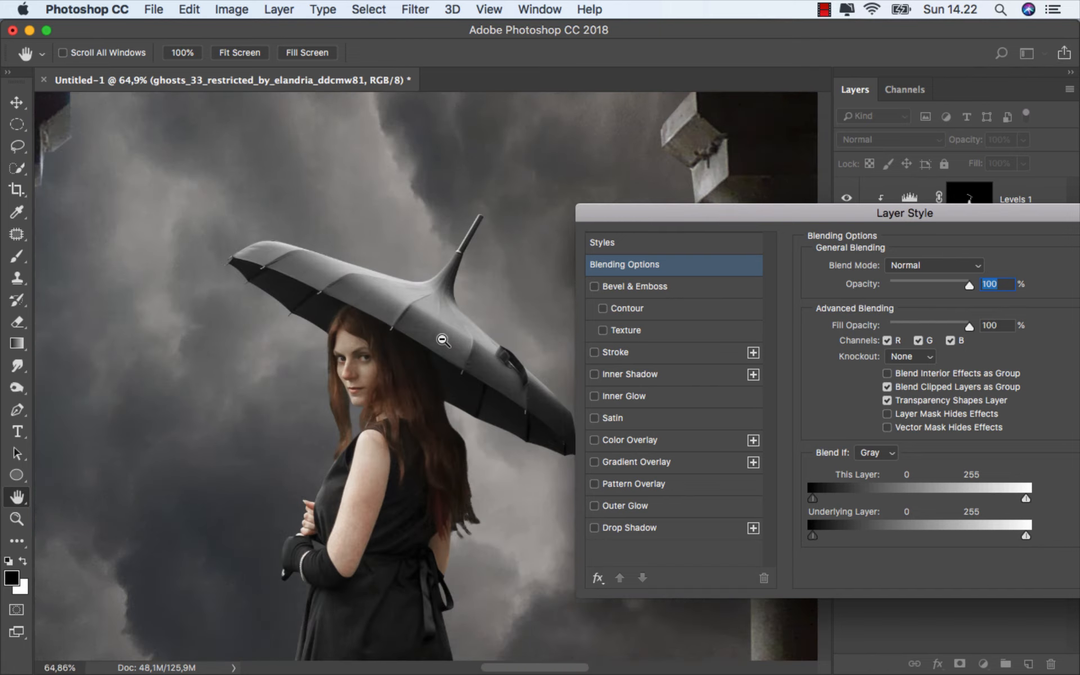
drag(410, 384, 381, 316)
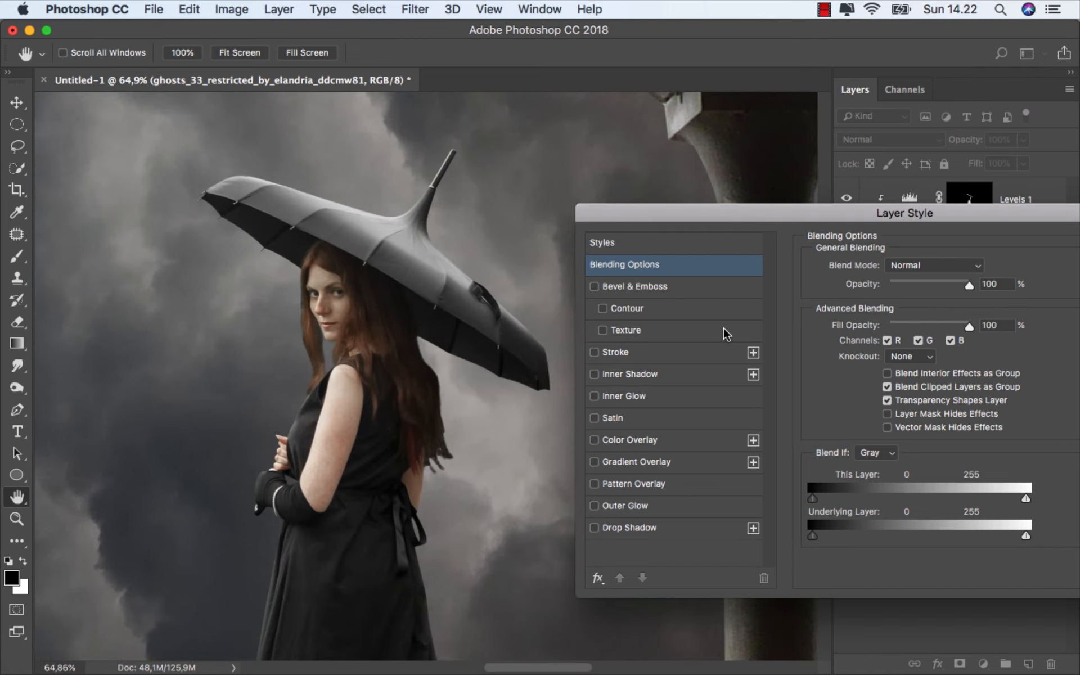
click(616, 372)
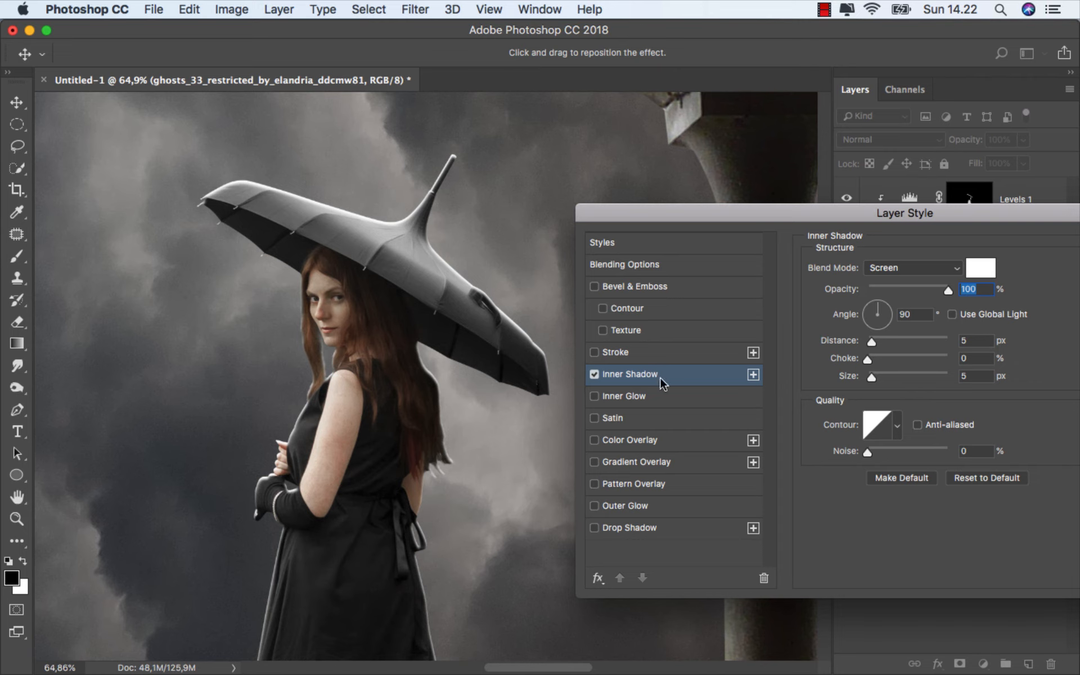
- Apply the Inner Shadow in white with Screen blending, 100% opacity, a 90° angle, 5 px distance and 5 px size
click(895, 269)
click(894, 269)
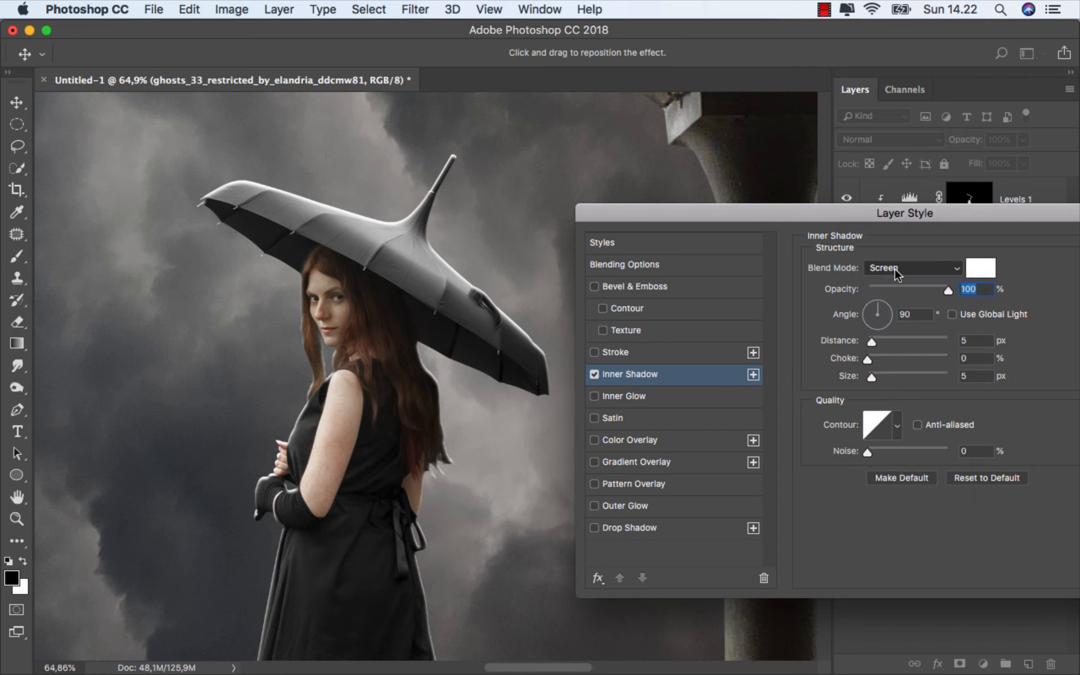
click(962, 341)
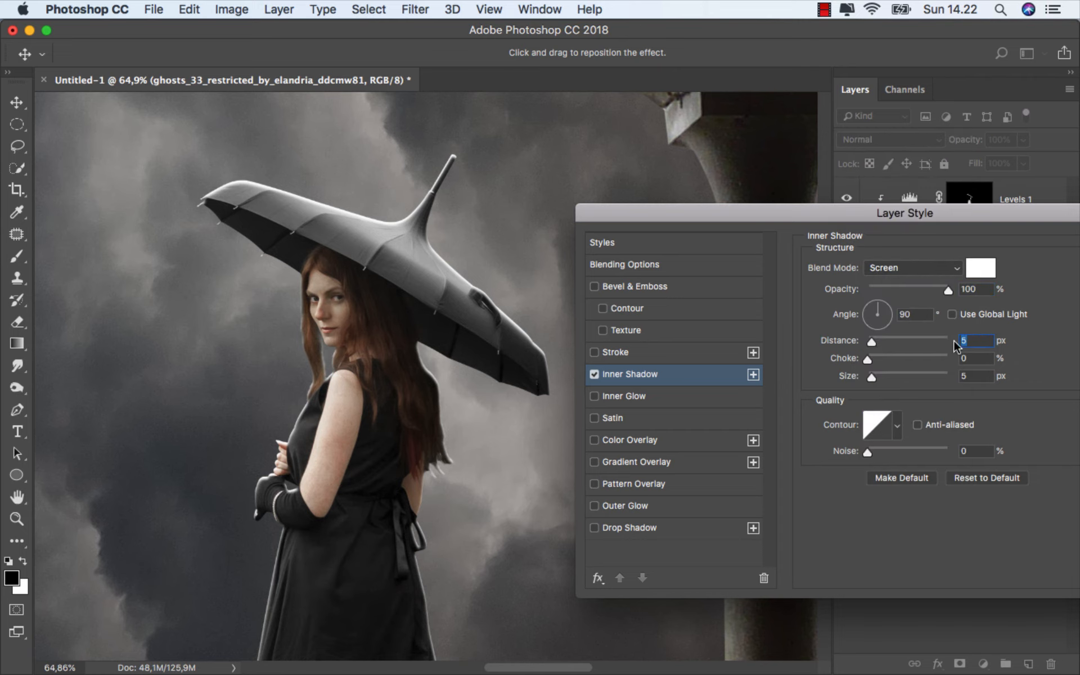
click(978, 273)
drag(641, 248, 597, 194)
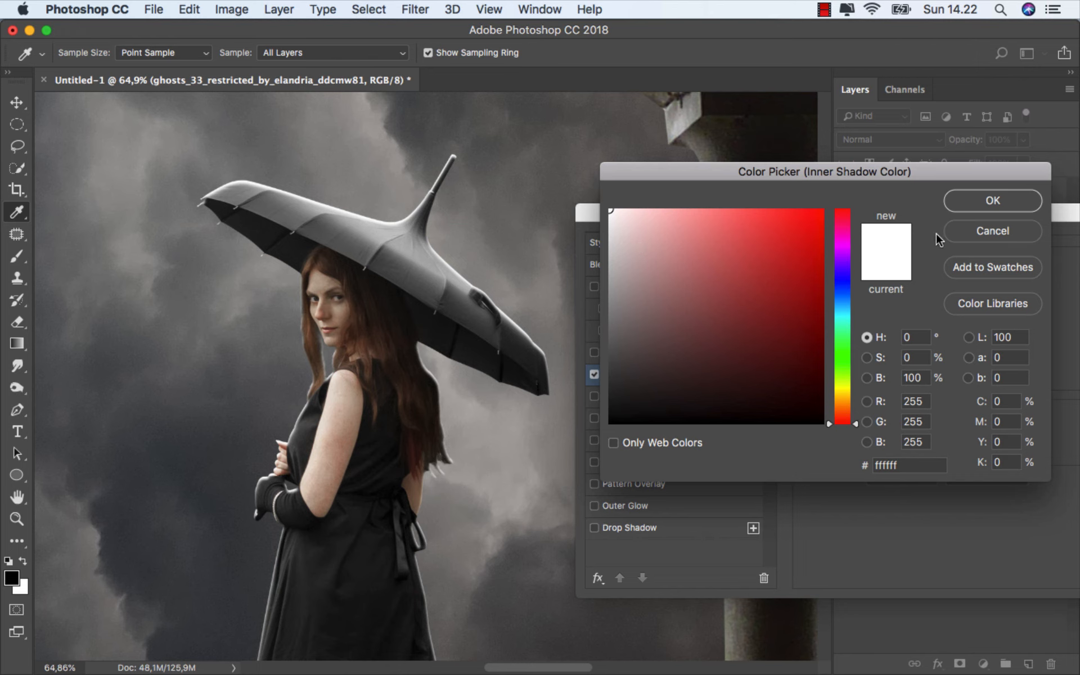
click(979, 209)
drag(958, 212, 759, 218)
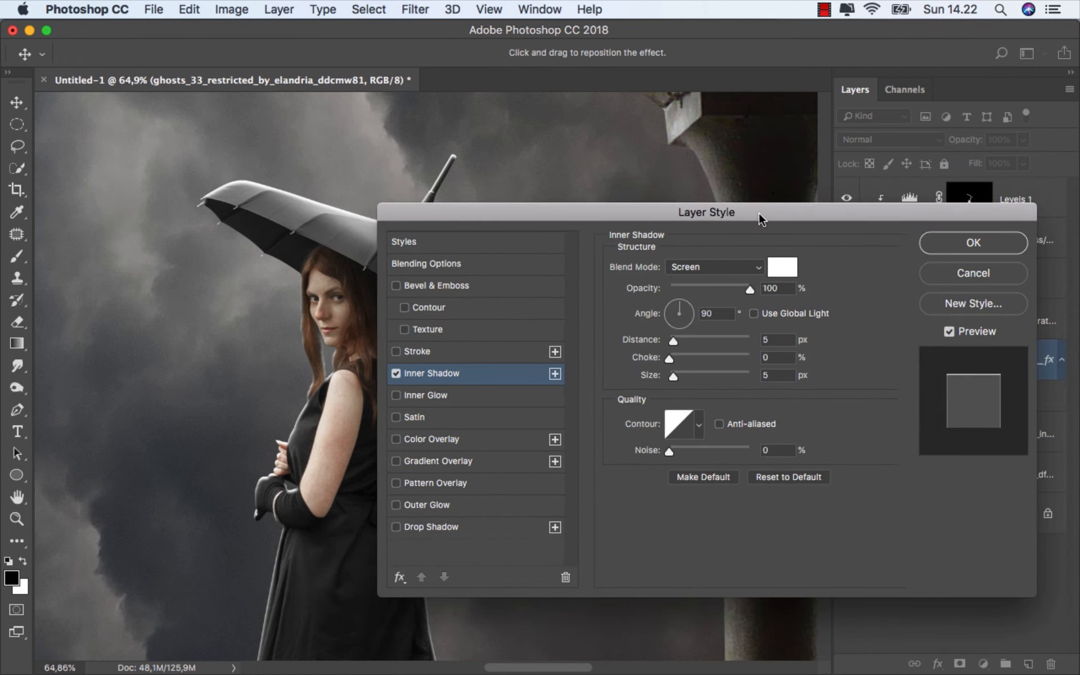
click(955, 245)
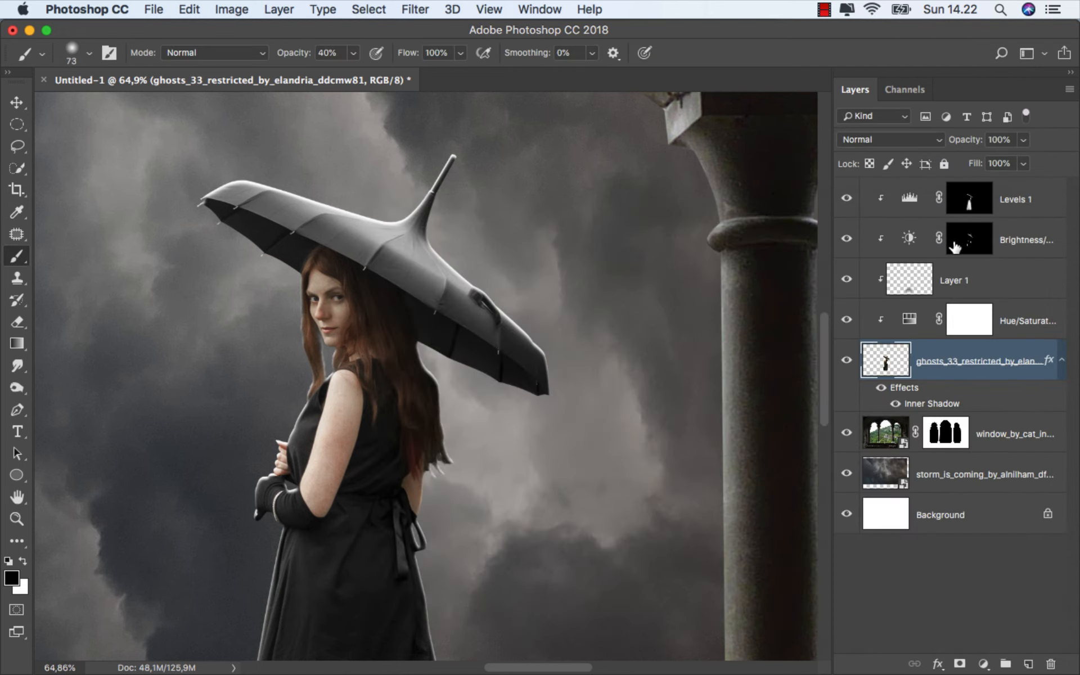
- Convert the inner shadow effect into its own layer and move it above Layer 1 in the clipped stack
right_click(915, 402)
click(947, 632)
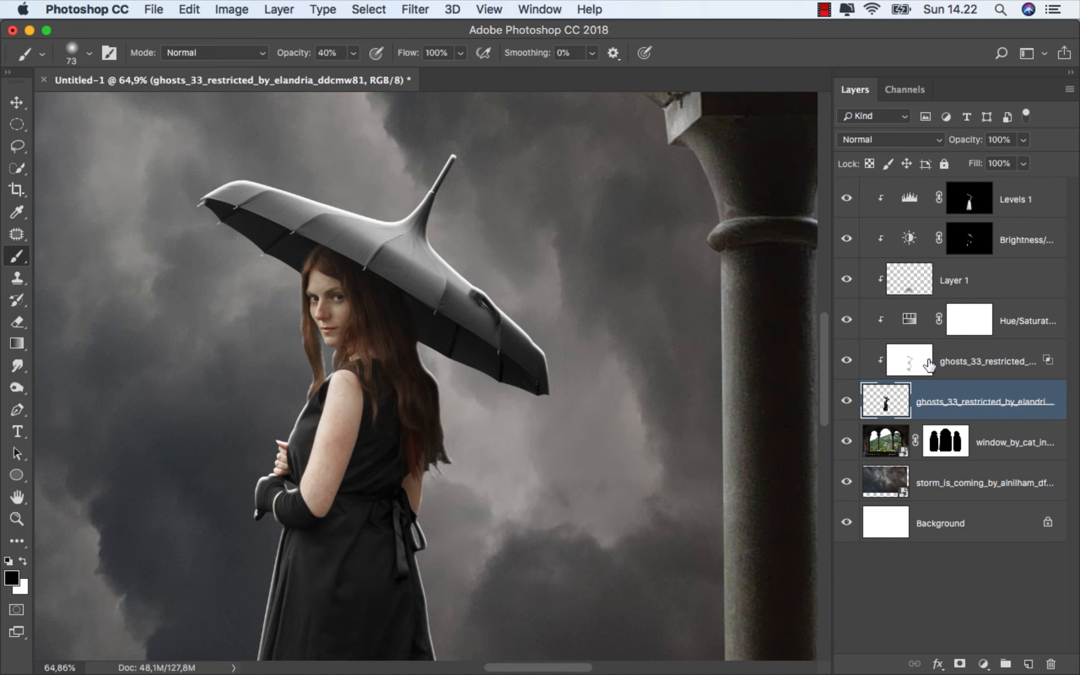
drag(996, 359, 956, 269)
key(super+0)
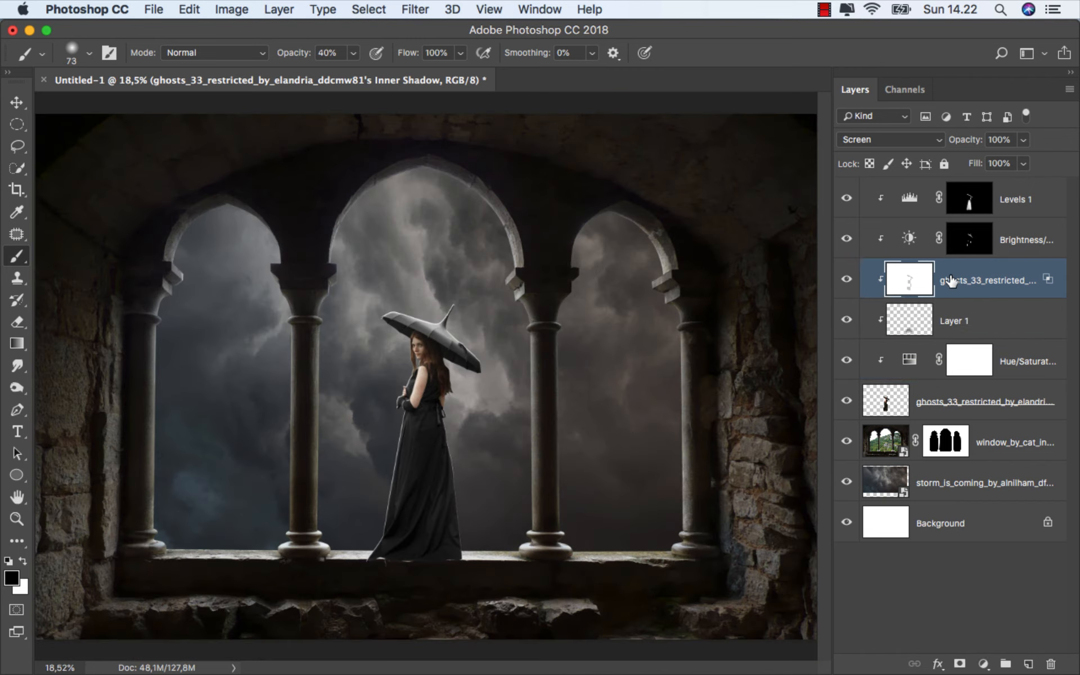
- Add a mask to the inner shadow layer and fade it with a black-to-transparent linear gradient from the hem up to the head
click(960, 664)
click(17, 345)
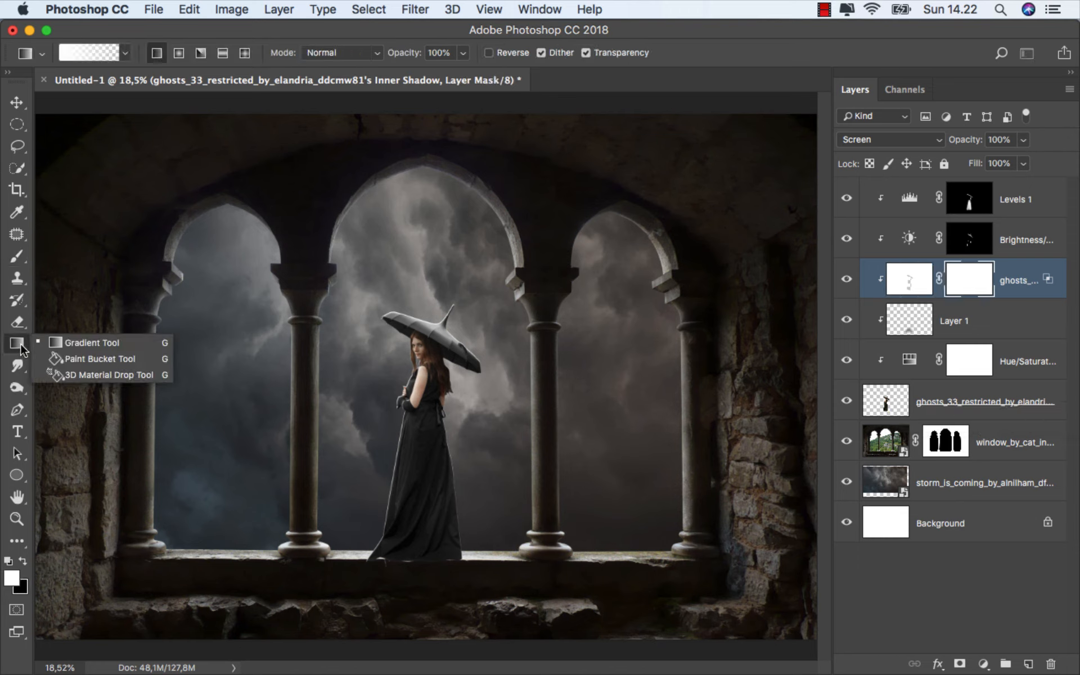
click(49, 346)
click(24, 560)
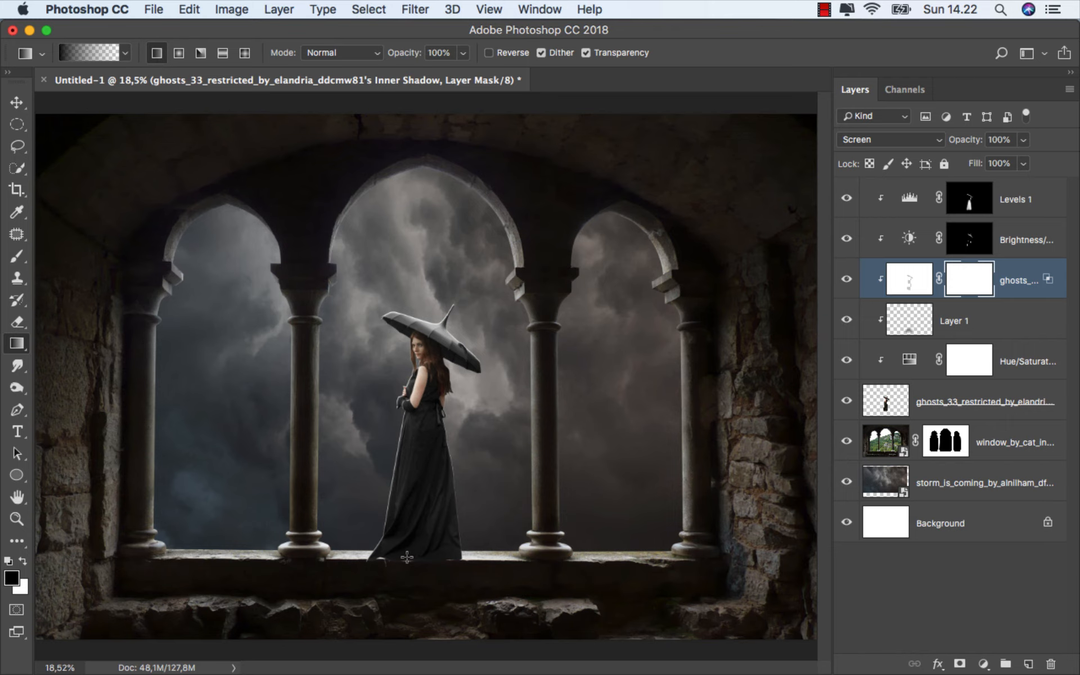
scroll(406, 557, up, 3)
drag(411, 553, 420, 196)
scroll(427, 190, up, 2)
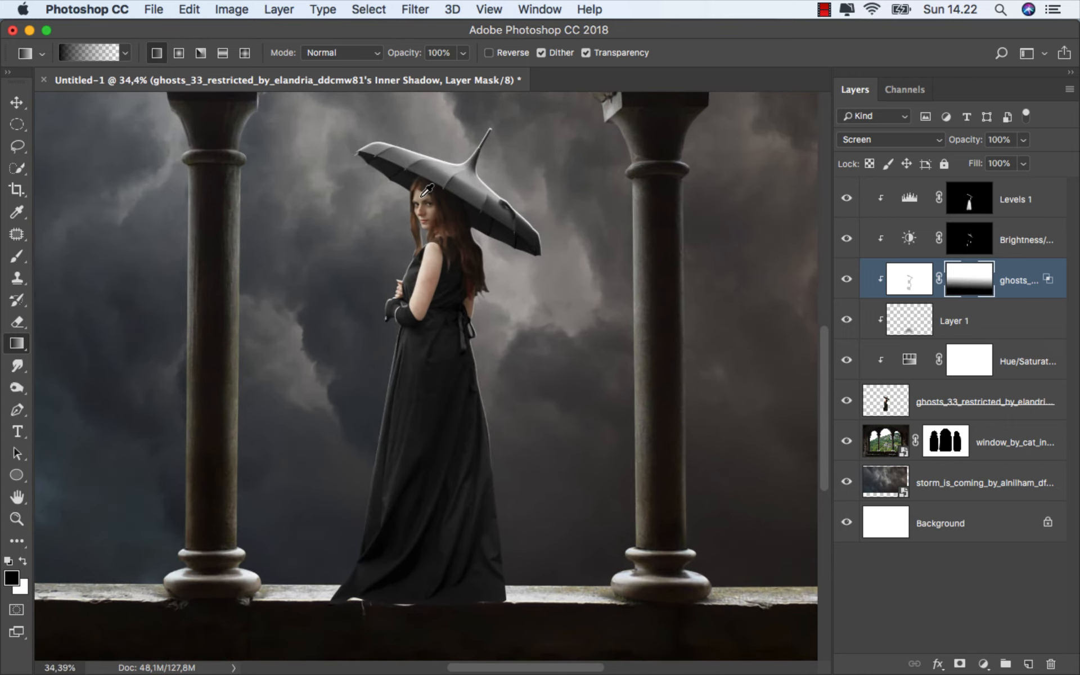
- Strengthen the mask's fade with a second black-to-transparent gradient drawn upward from the dress's hem
scroll(441, 419, down, 2)
drag(437, 585, 435, 161)
scroll(436, 179, up, 1)
scroll(436, 197, up, 5)
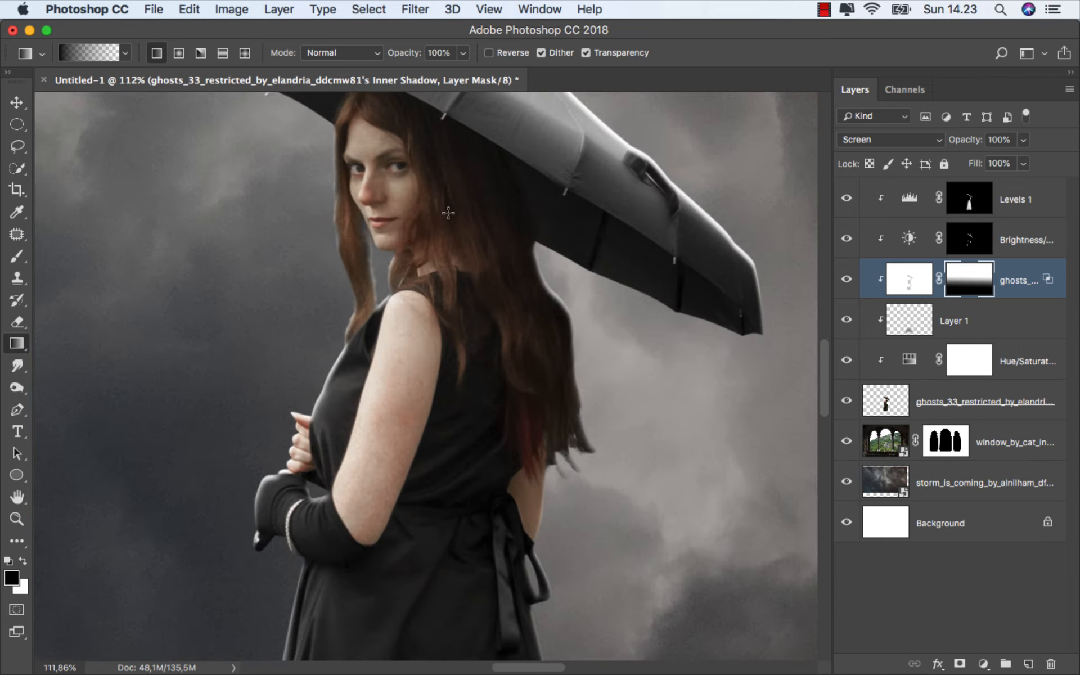
drag(446, 212, 432, 283)
scroll(432, 283, down, 2)
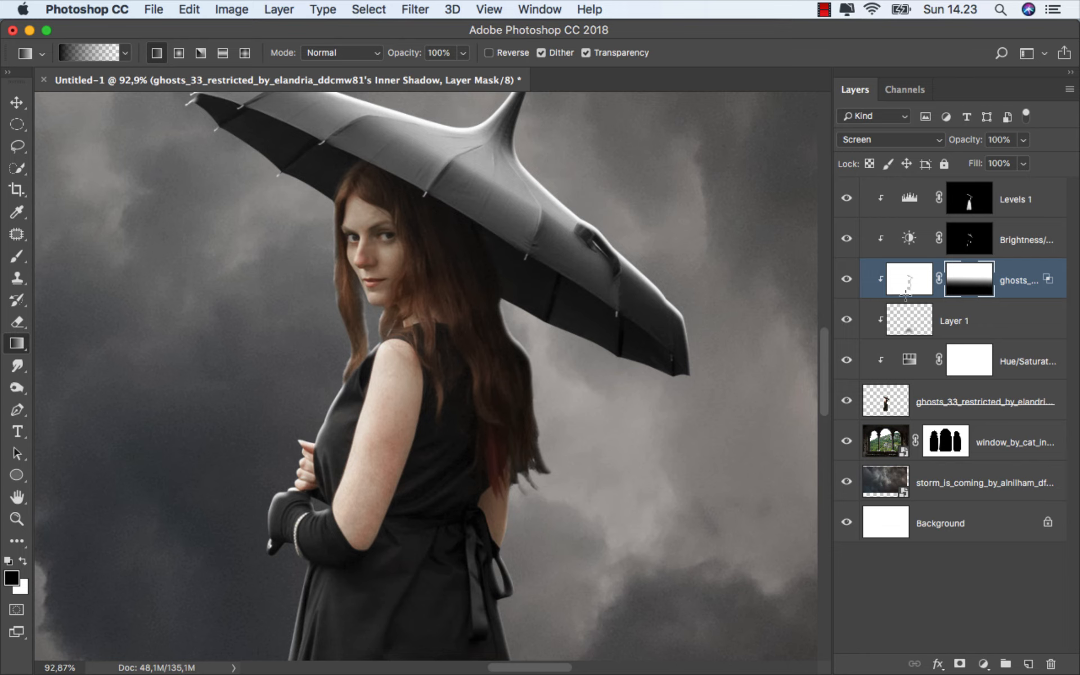
- Mask out the rim light on the hair beside the face using a soft black 35 px brush at 100% opacity
click(17, 256)
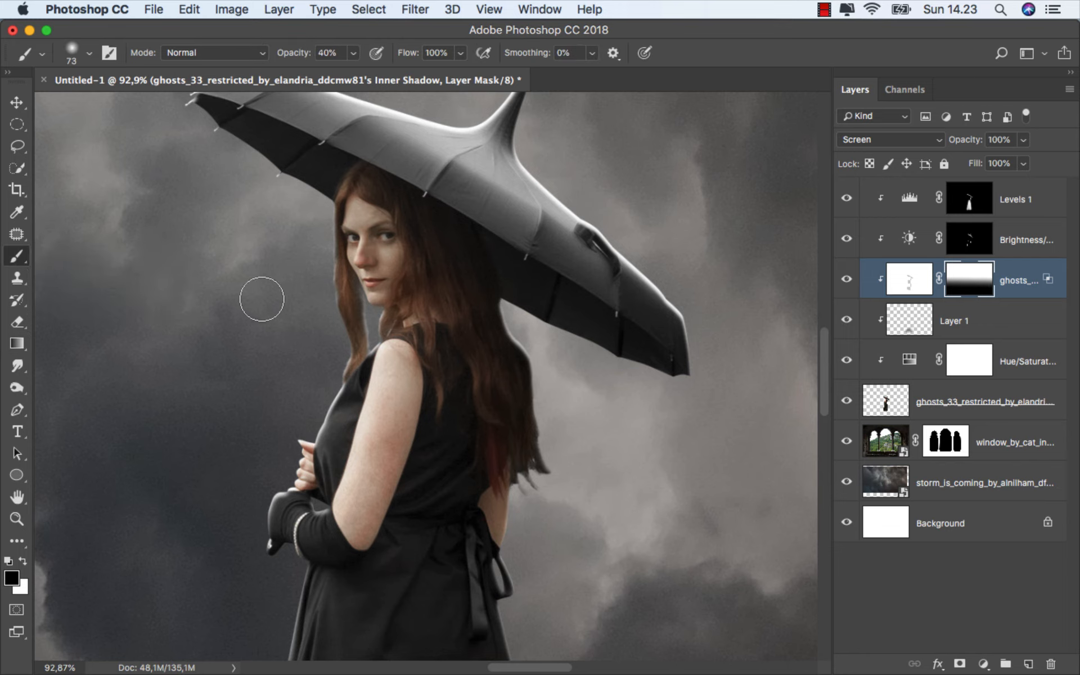
scroll(407, 265, up, 1)
scroll(407, 265, up, 3)
drag(302, 221, 284, 221)
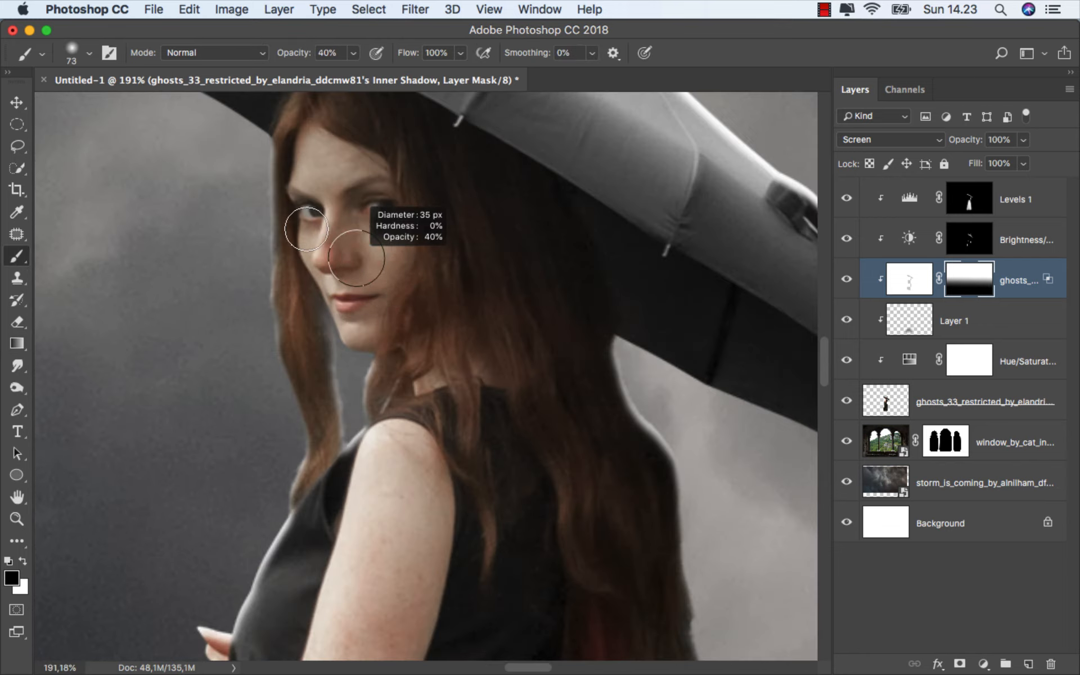
click(353, 52)
mouse_move(257, 152)
mouse_down()
mouse_move(267, 318)
mouse_move(297, 498)
mouse_move(343, 447)
mouse_move(363, 372)
mouse_move(326, 342)
mouse_up()
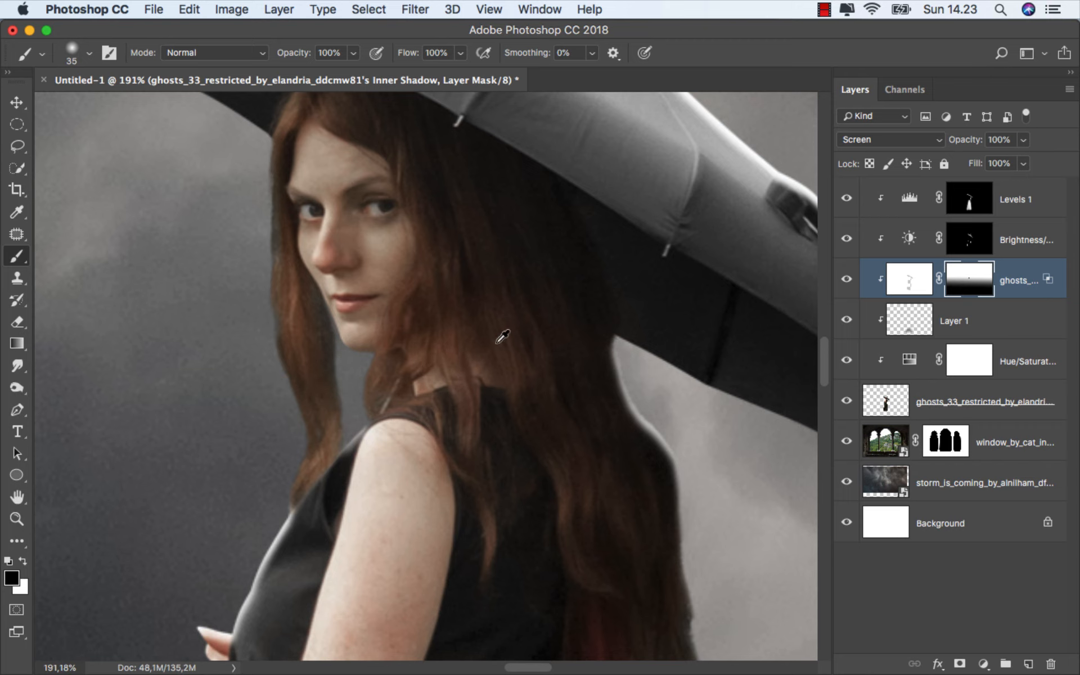
- Mask out the rim light along the outer edge of the hair on her back, down to the tips
scroll(503, 336, down, 2)
mouse_move(598, 360)
mouse_down()
mouse_move(649, 457)
mouse_move(662, 540)
mouse_move(470, 348)
mouse_move(471, 332)
mouse_move(481, 444)
mouse_move(468, 474)
mouse_move(452, 420)
mouse_move(446, 486)
mouse_move(494, 422)
mouse_up()
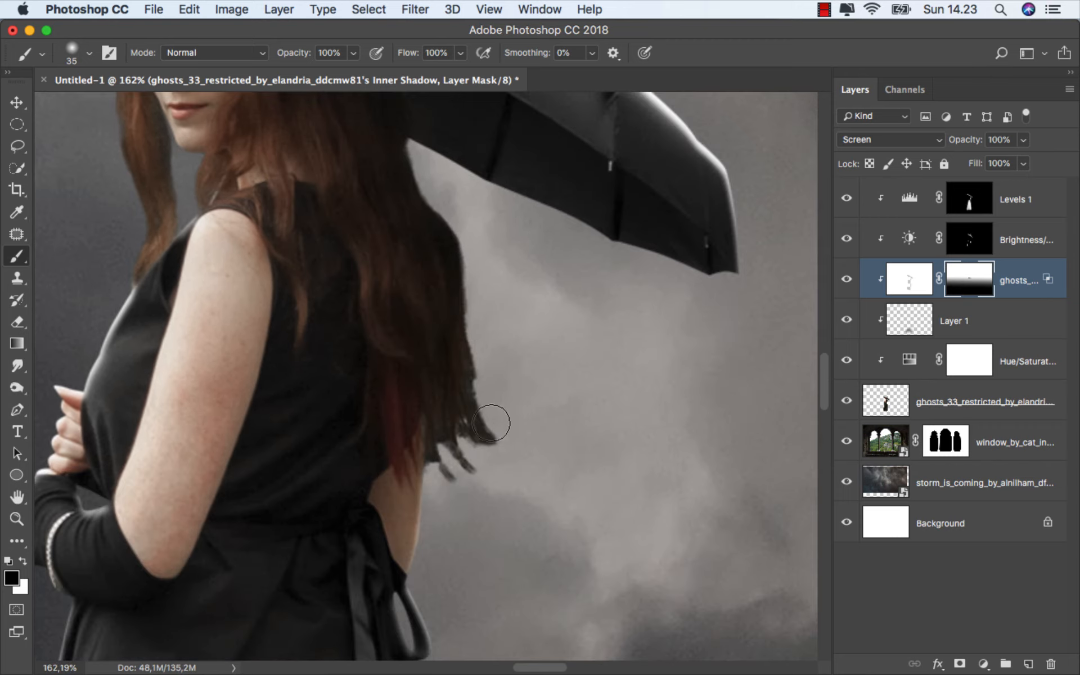
scroll(475, 278, down, 2)
scroll(305, 284, up, 5)
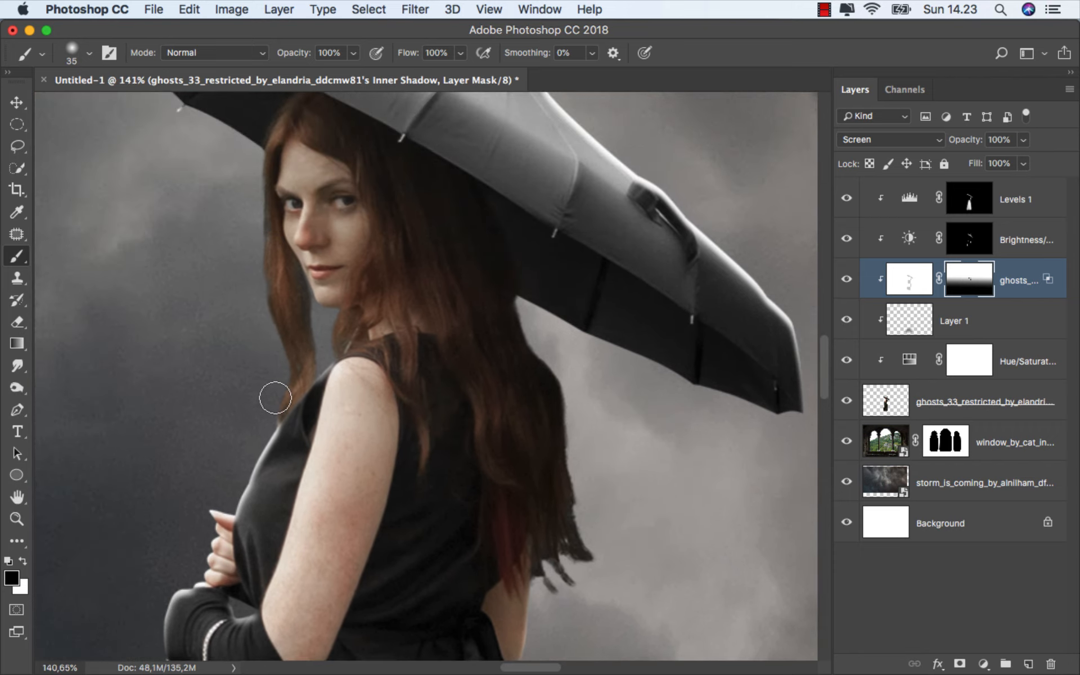
- Mask out the rim light along the front of the dress bodice with a 53 px black brush
scroll(351, 294, down, 4)
scroll(315, 375, up, 5)
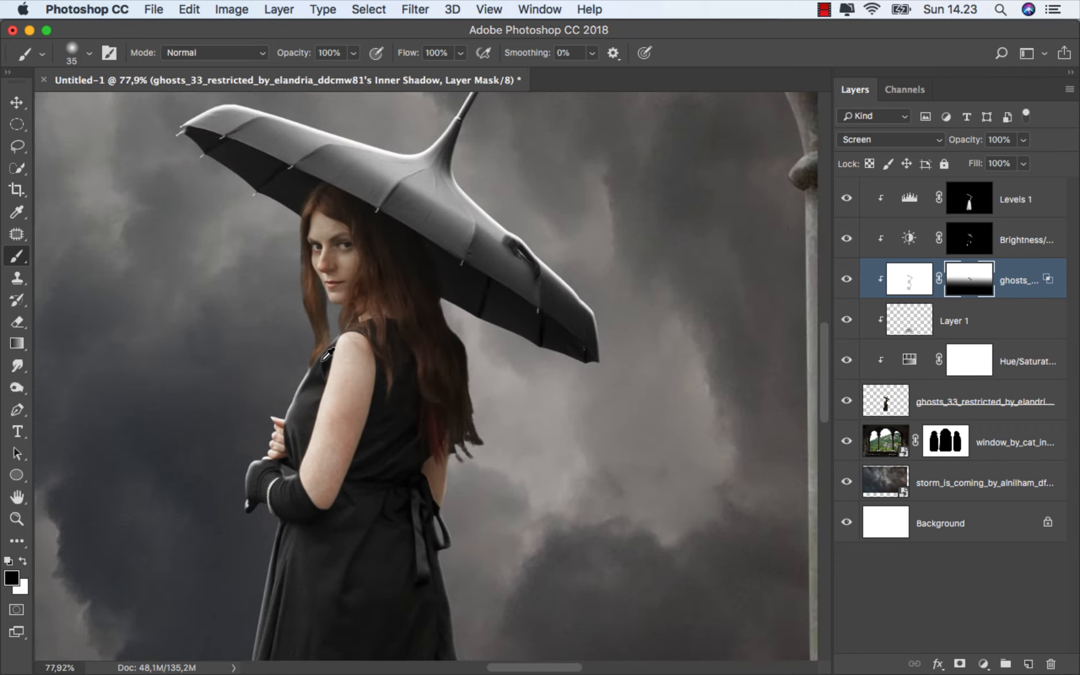
drag(313, 377, 325, 378)
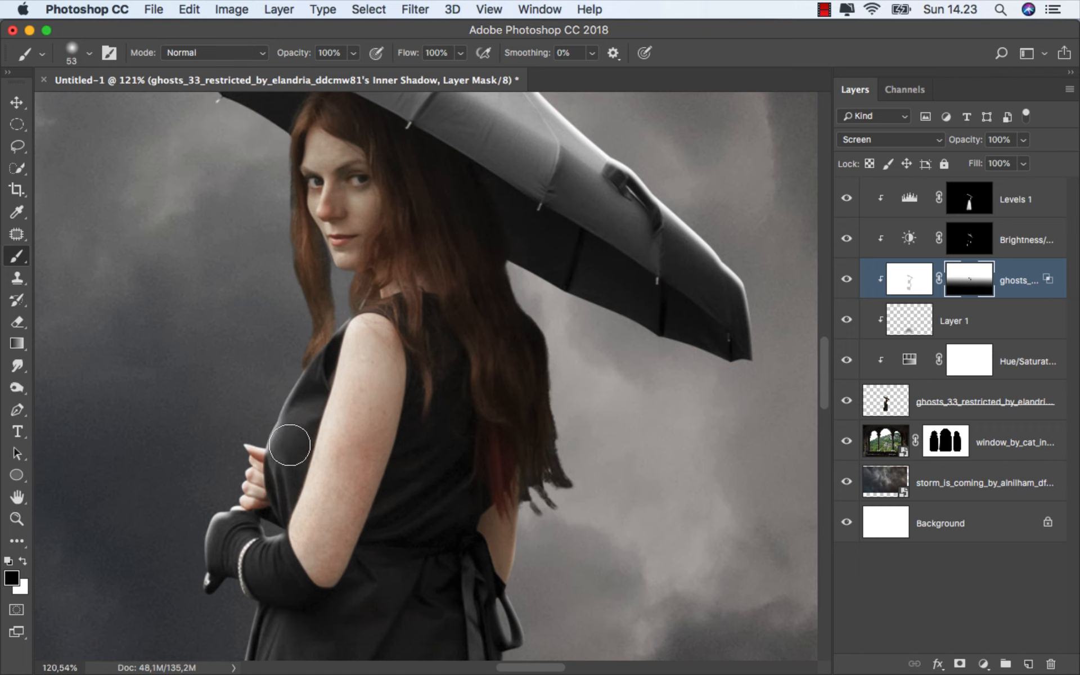
scroll(365, 327, down, 4)
scroll(367, 339, down, 2)
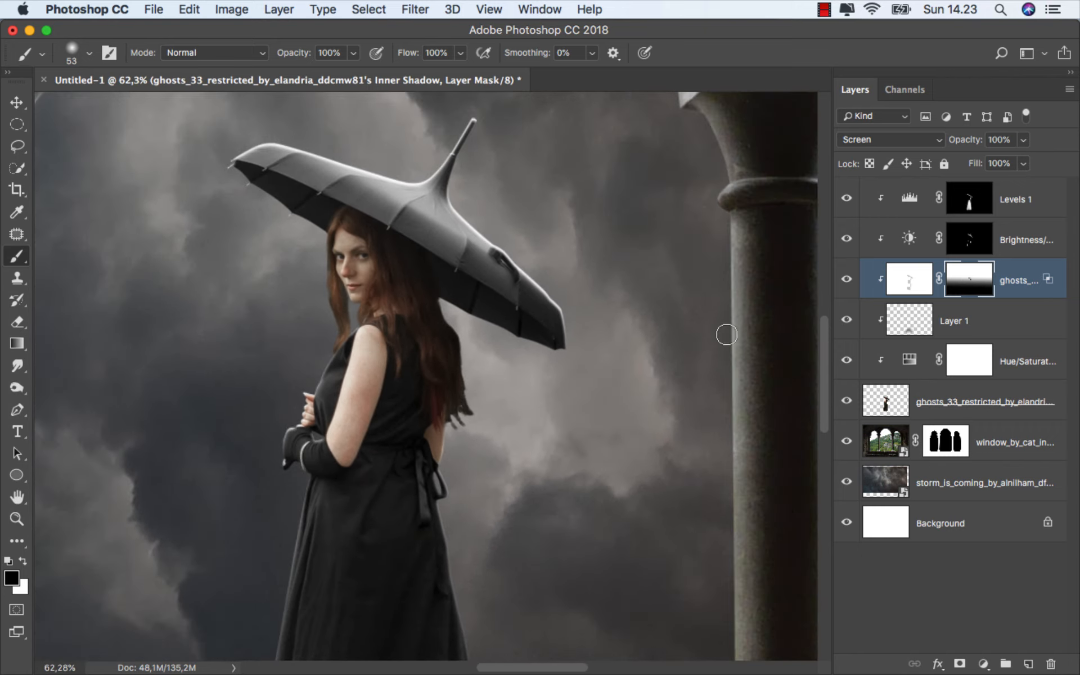
- Select the woman's layer and set up the Smudge tool with the 30 px scattered-dot brush at 90% strength
click(937, 404)
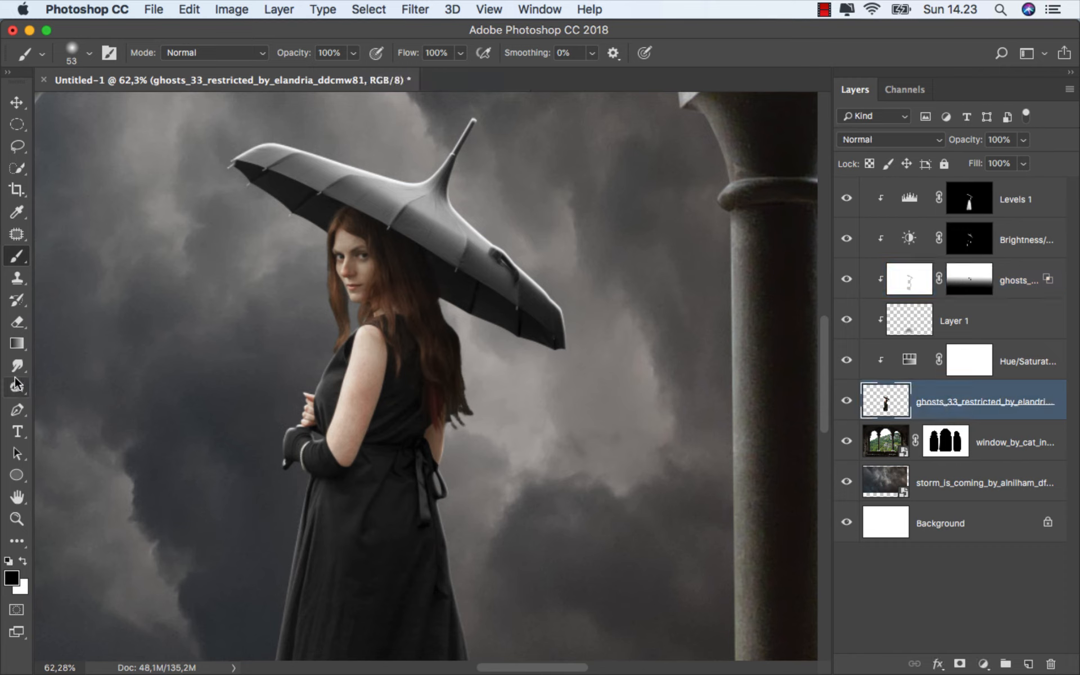
drag(16, 366, 86, 393)
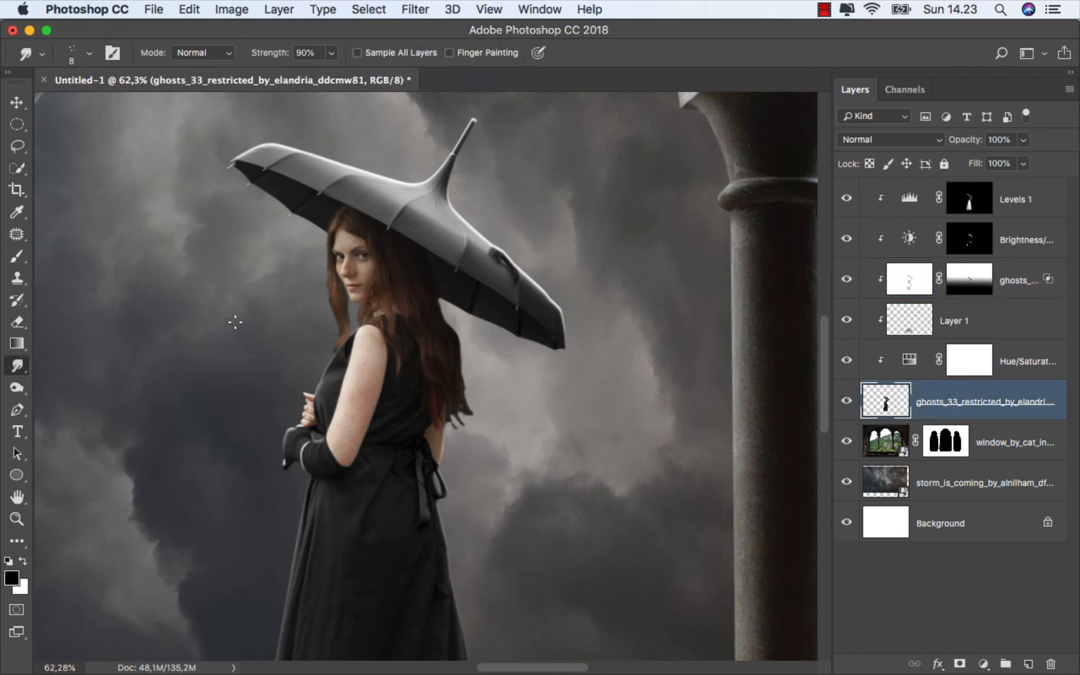
right_click(242, 299)
drag(437, 448, 438, 405)
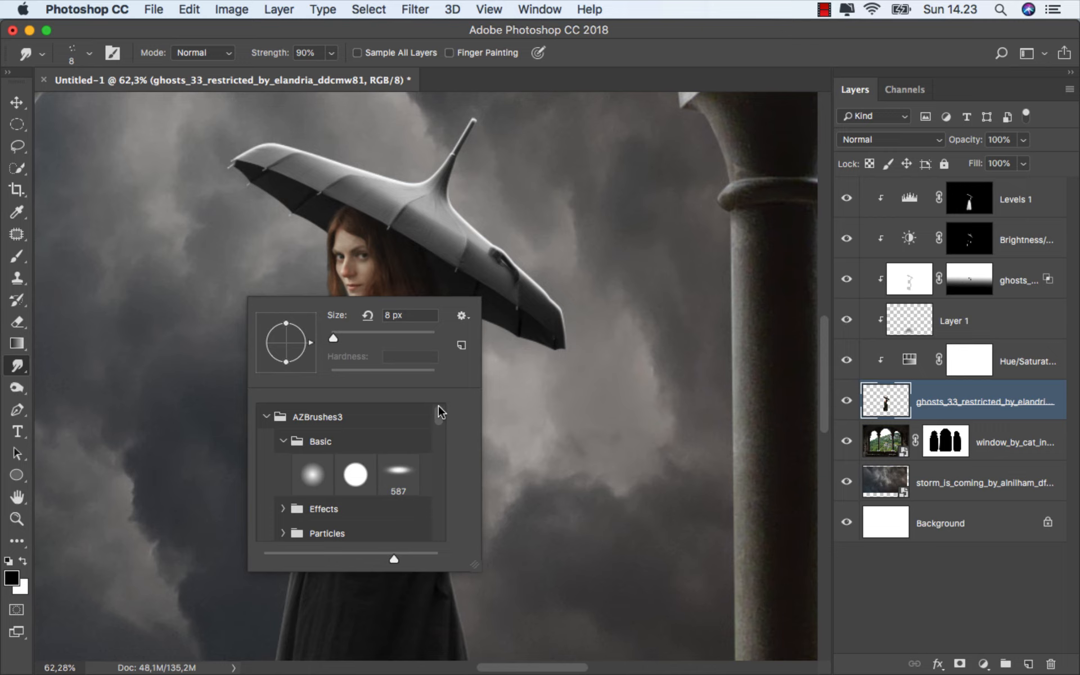
scroll(354, 485, down, 2)
click(346, 496)
scroll(338, 498, up, 2)
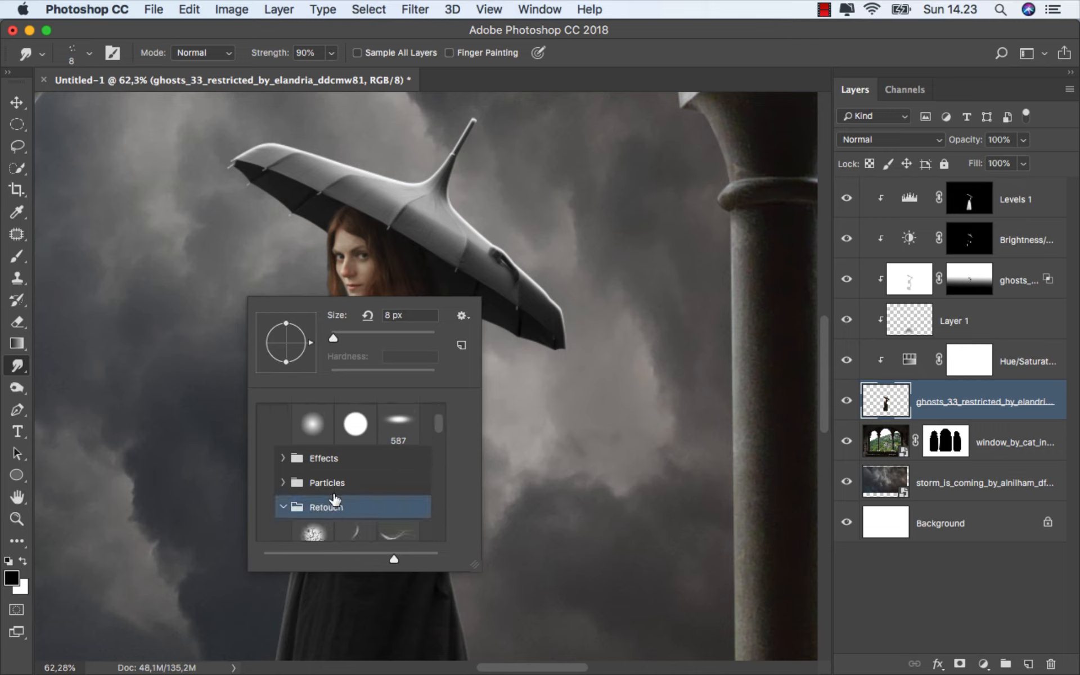
drag(432, 420, 437, 460)
scroll(437, 460, up, 2)
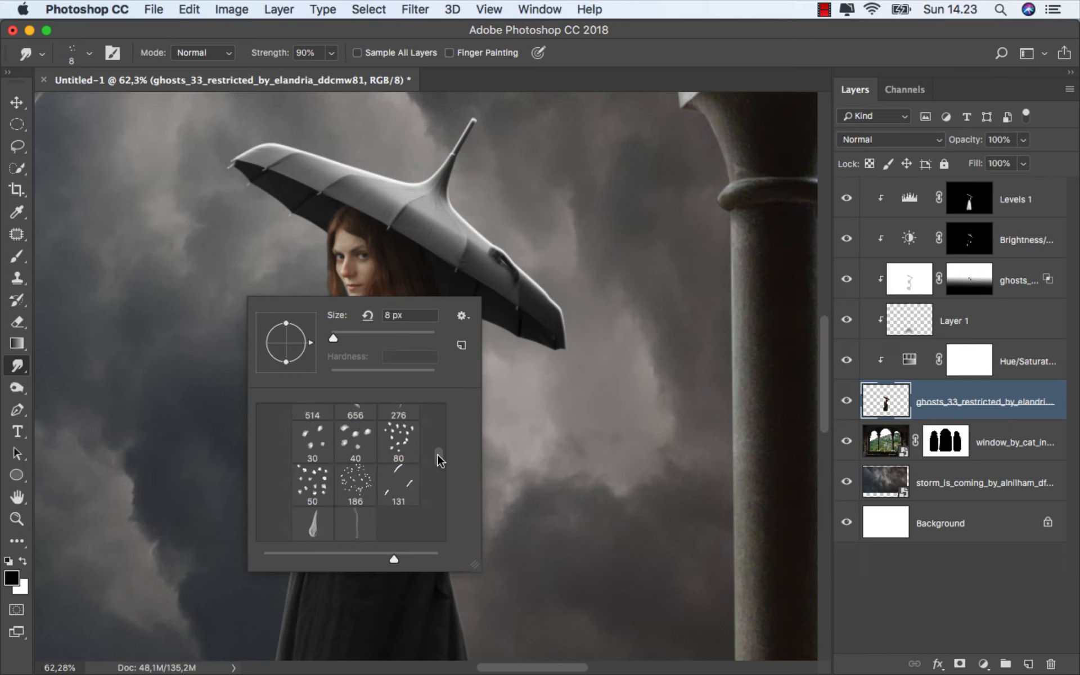
click(307, 445)
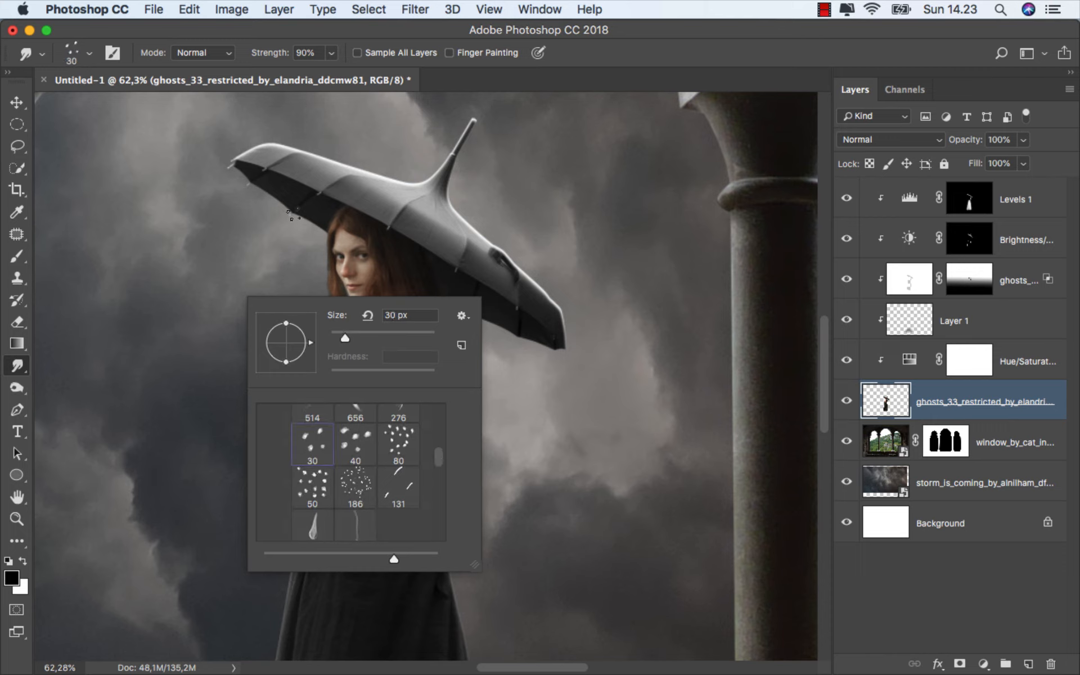
click(316, 56)
click(307, 53)
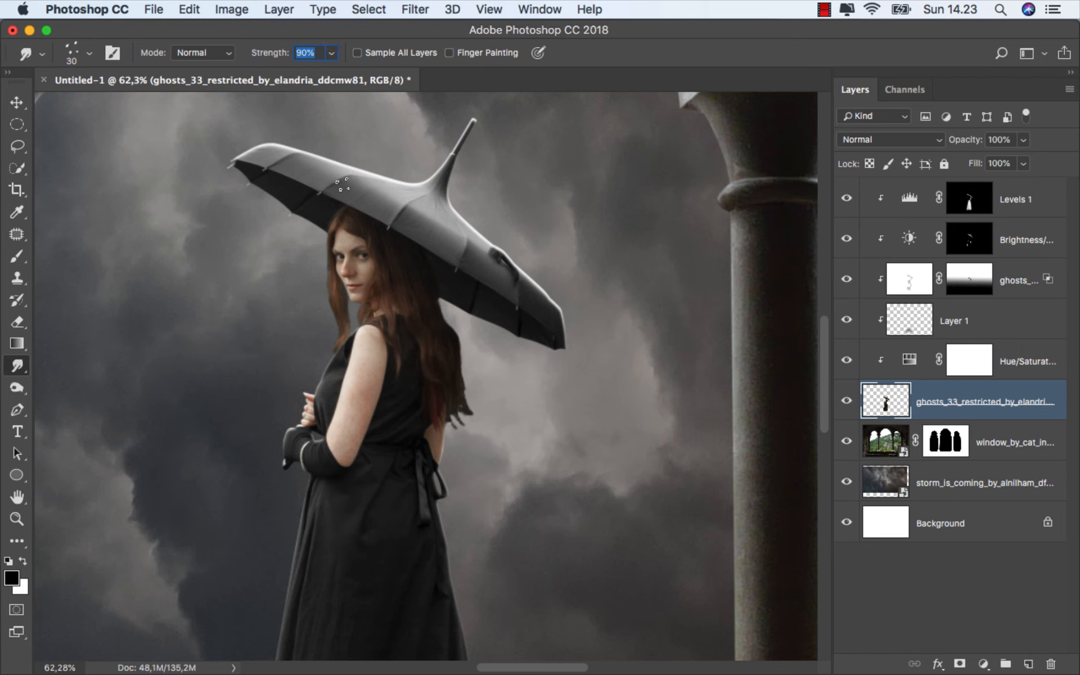
- Smudge fine strands outward along the upper outer edge of the hair beside her face with an 11 px brush
scroll(341, 264, up, 10)
mouse_move(317, 263)
mouse_down()
mouse_move(286, 260)
mouse_move(288, 275)
mouse_up()
scroll(293, 260, up, 1)
scroll(293, 260, up, 2)
scroll(293, 225, down, 1)
drag(293, 196, 282, 299)
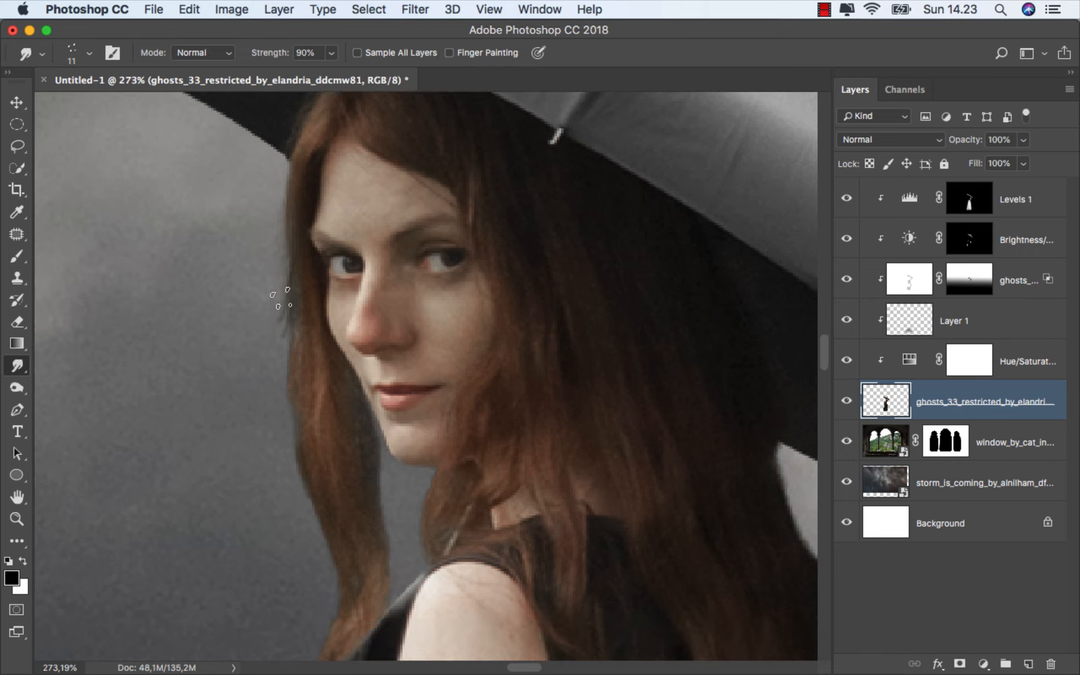
drag(288, 202, 285, 355)
scroll(294, 336, down, 1)
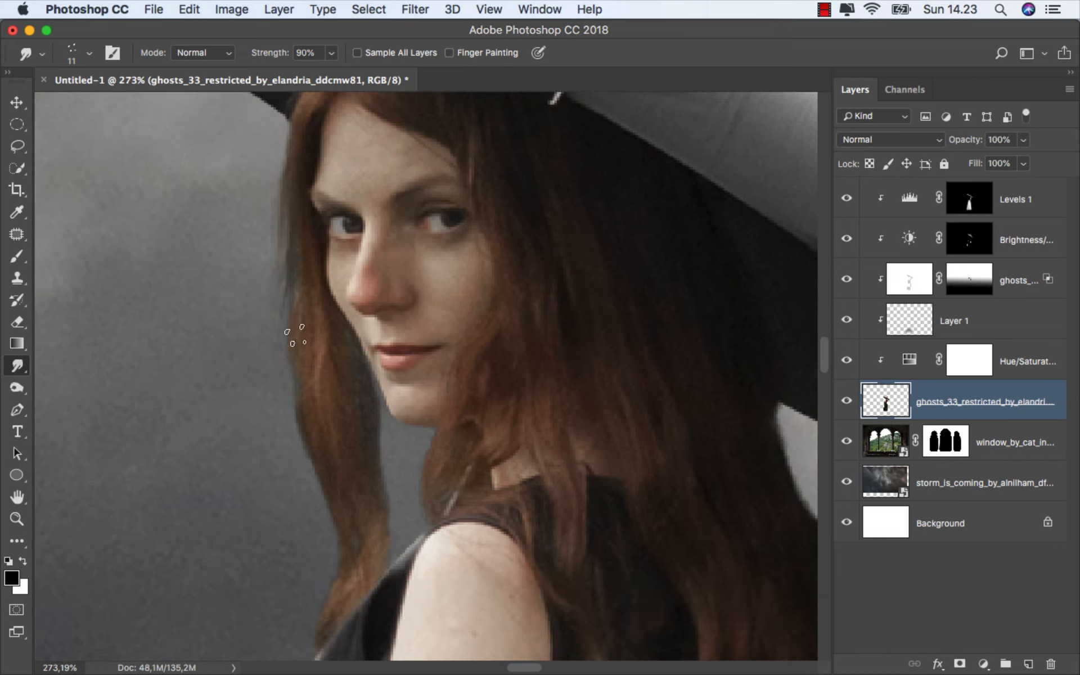
- Smudge the lower outer edge of the front hair lock into thin strands reaching down past its tip
drag(297, 293, 288, 450)
scroll(304, 454, down, 2)
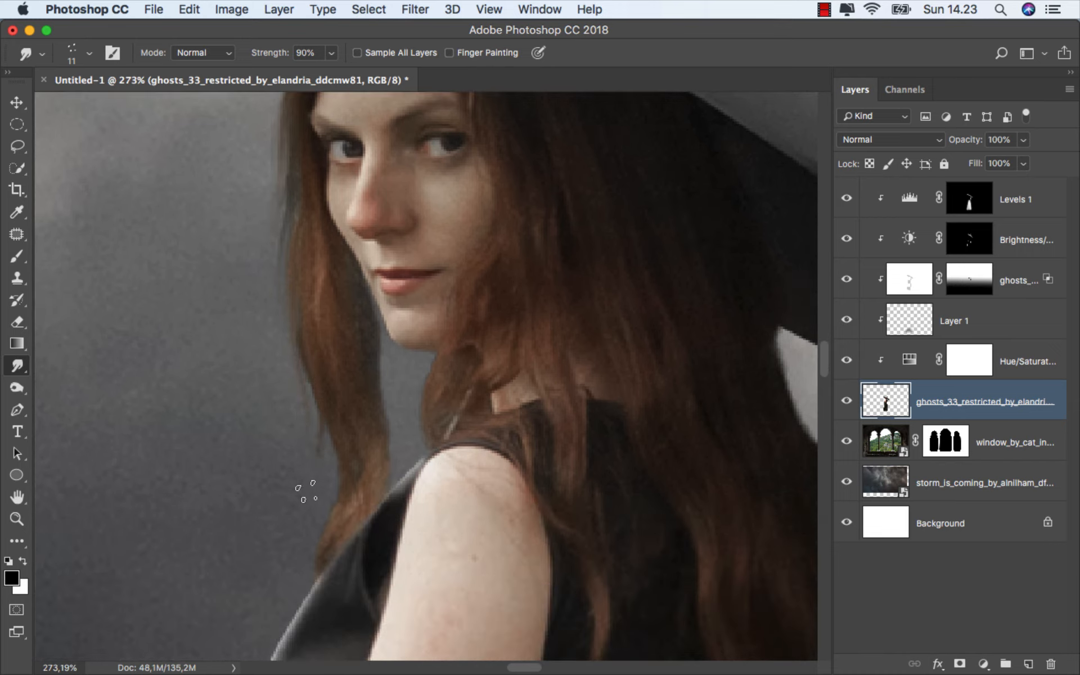
drag(323, 396, 327, 479)
scroll(320, 454, down, 1)
drag(304, 333, 319, 460)
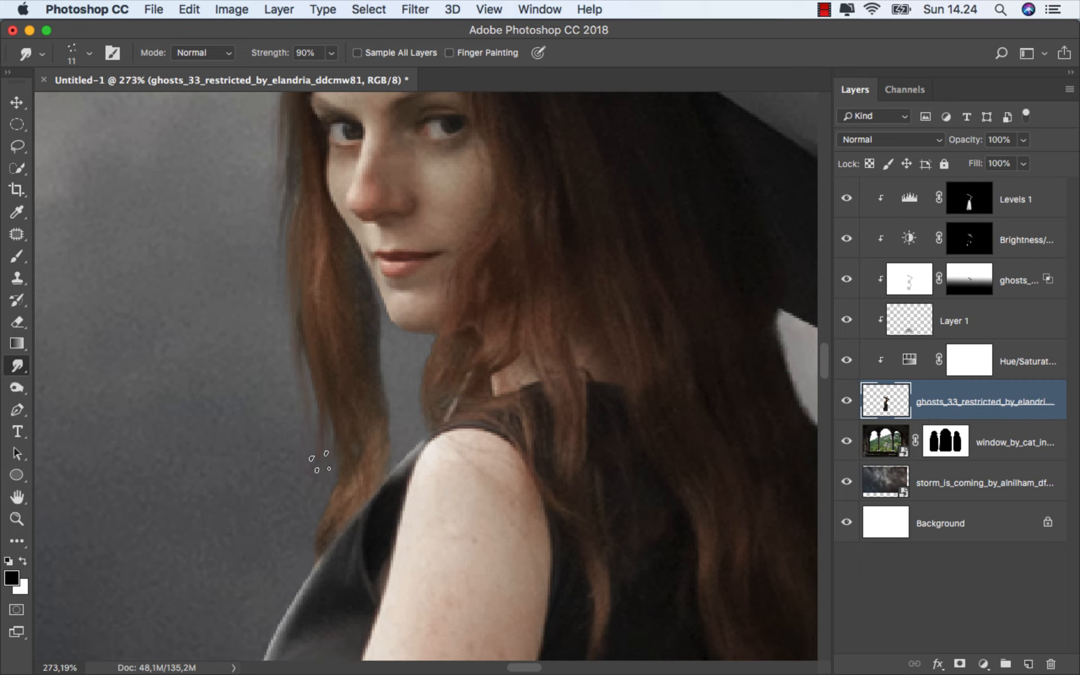
drag(324, 405, 296, 540)
scroll(295, 540, down, 1)
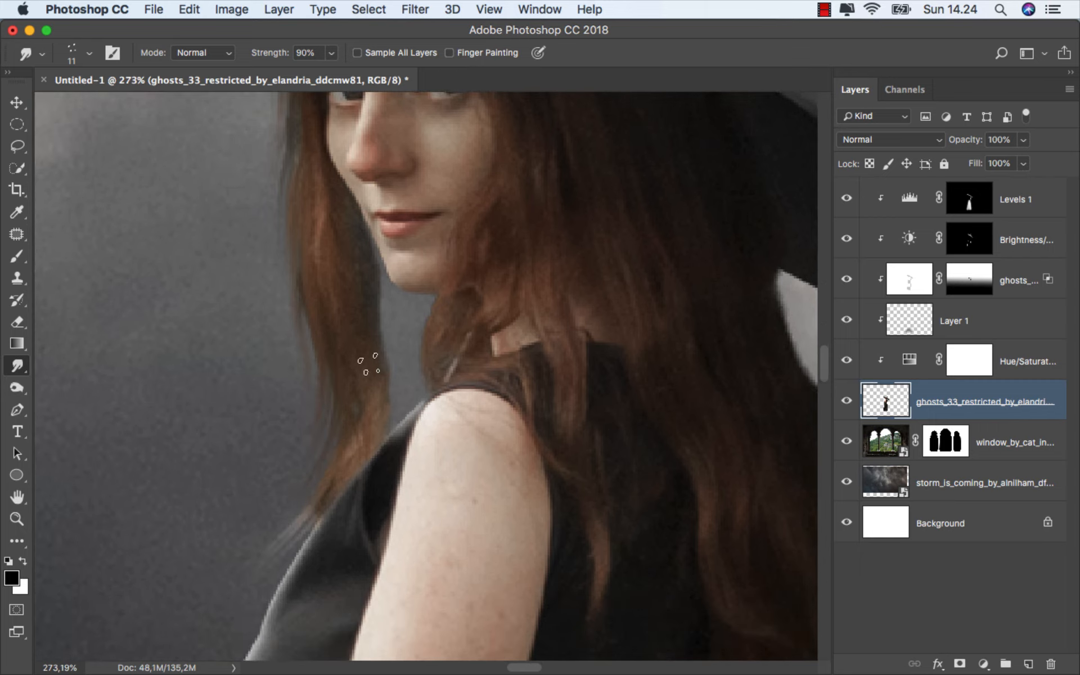
- Smudge the inner edge of the front hair lock into thin strands between her chin and shoulder
scroll(366, 362, up, 2)
drag(365, 351, 398, 429)
drag(406, 471, 408, 476)
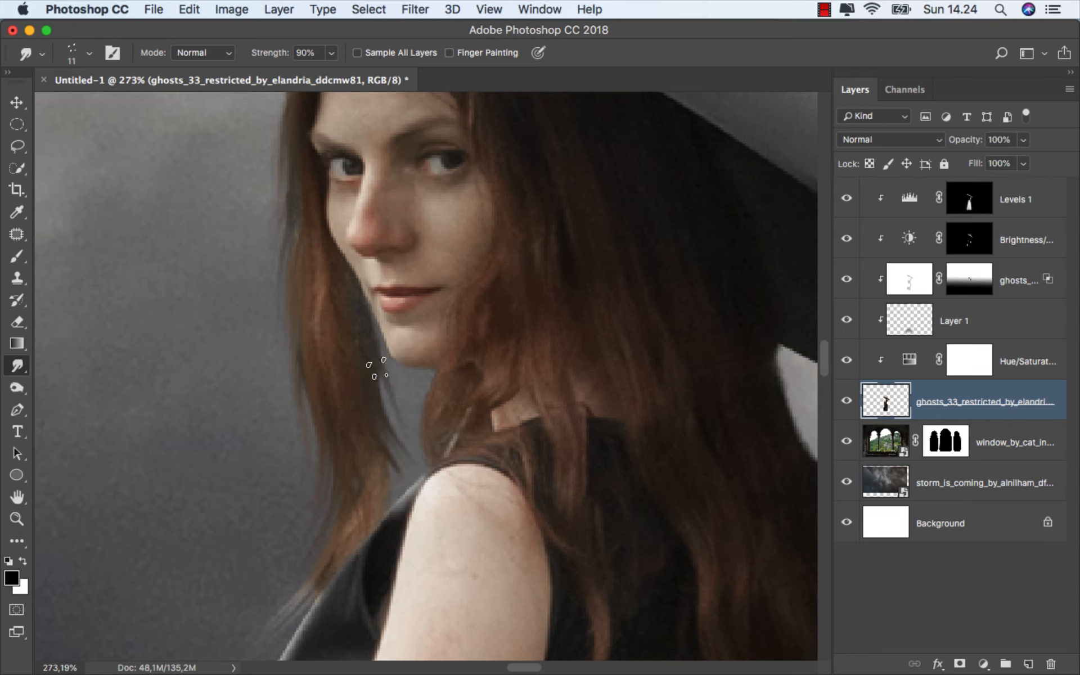
drag(373, 376, 391, 464)
scroll(377, 484, down, 4)
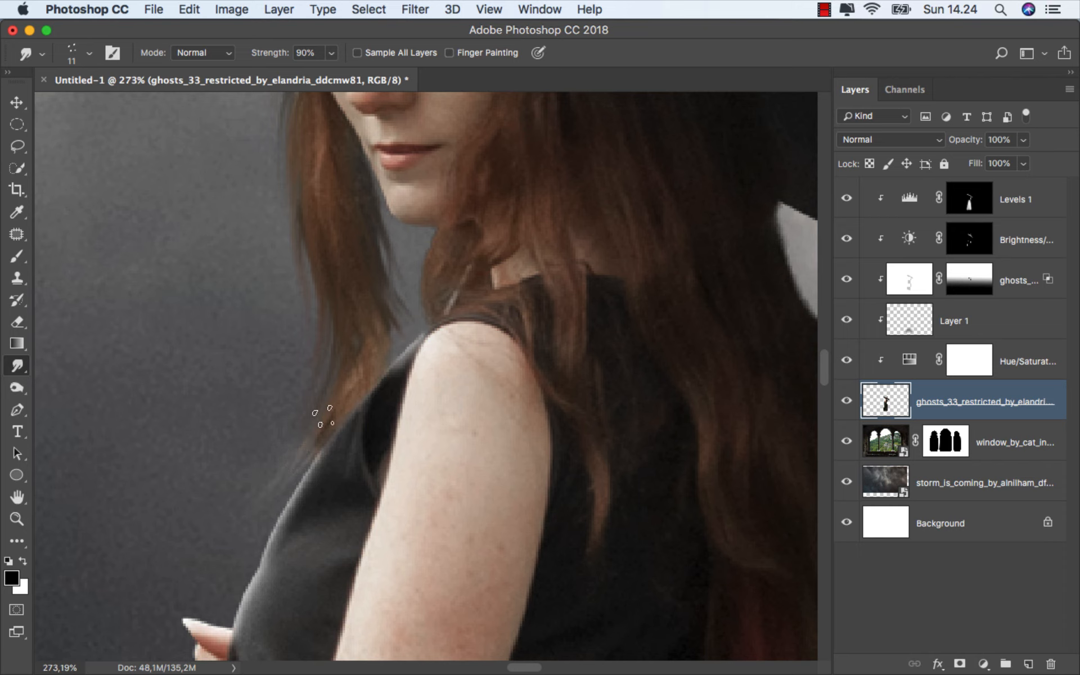
scroll(205, 397, down, 5)
scroll(261, 408, up, 5)
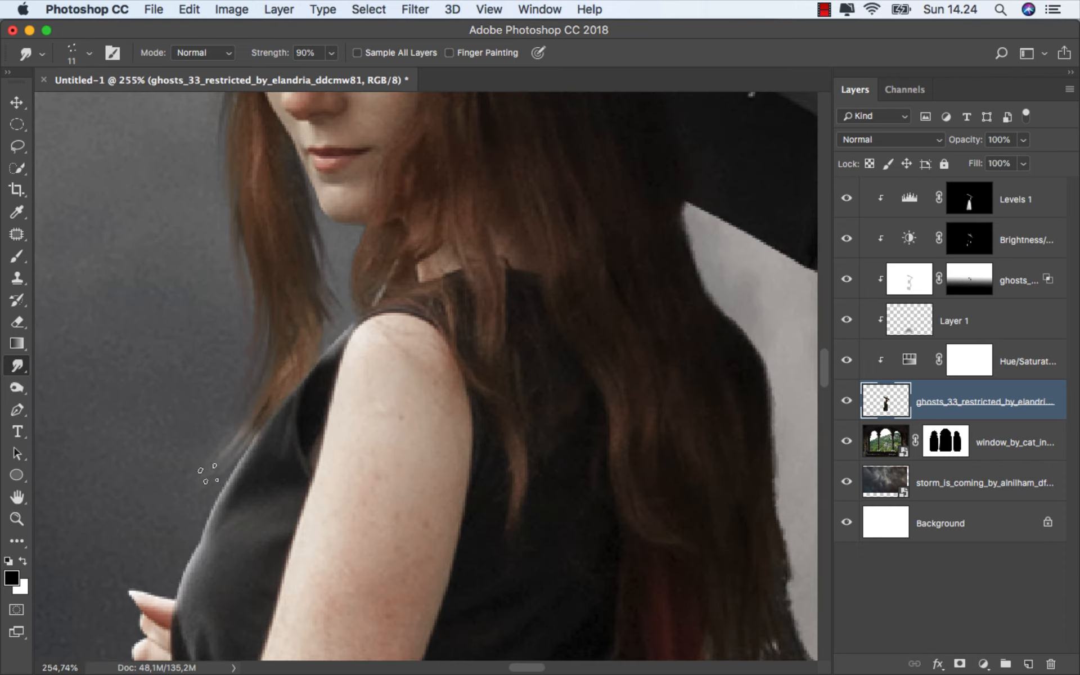
- Smudge strands along the upper outer edge of the hair on her back, enlarging the brush to 15 px and redoing one stroke
drag(545, 503, 347, 465)
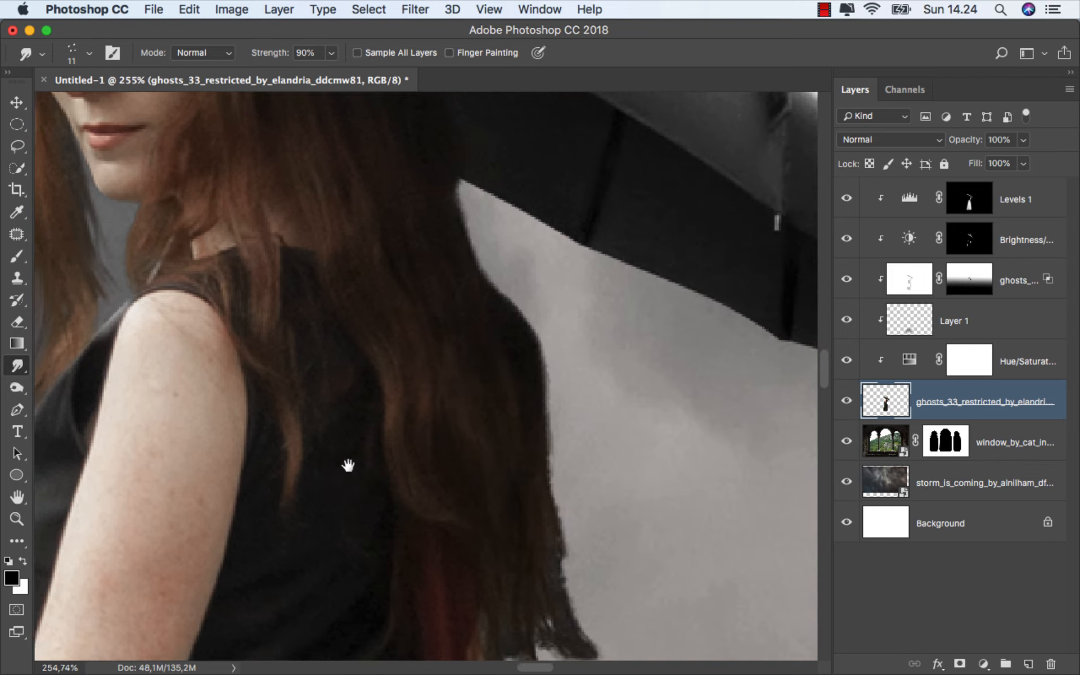
mouse_move(452, 204)
mouse_down()
mouse_move(490, 283)
mouse_move(544, 337)
mouse_up()
drag(493, 277, 553, 419)
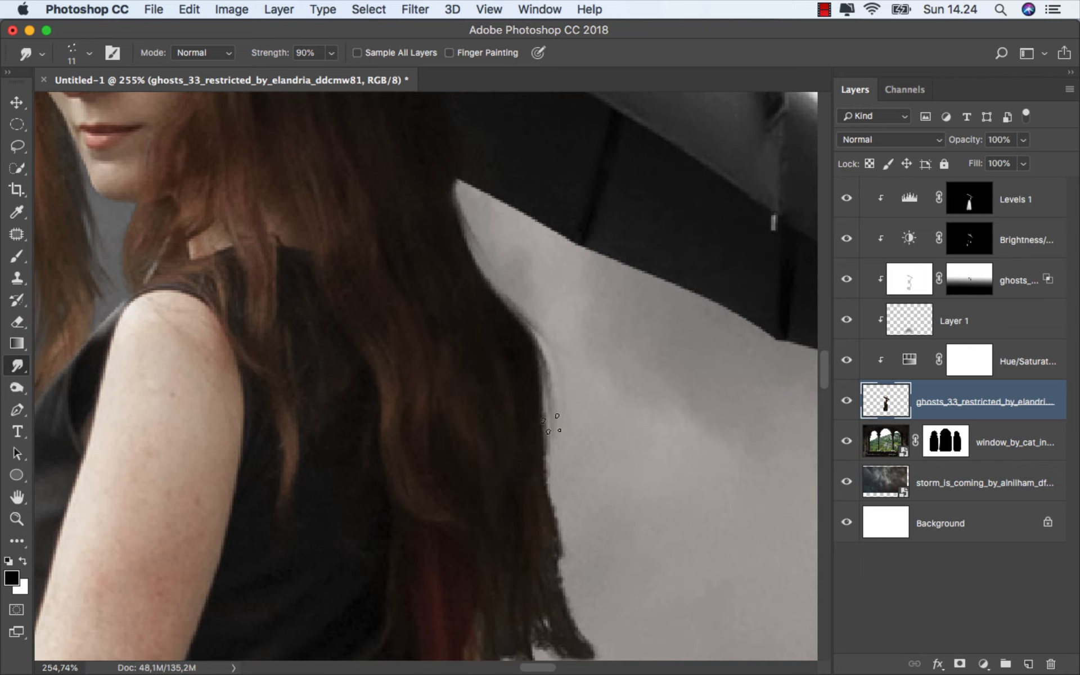
scroll(503, 305, down, 2)
key(bracketright)
mouse_move(453, 210)
mouse_down()
mouse_move(499, 263)
mouse_move(551, 284)
mouse_move(498, 270)
mouse_move(541, 330)
mouse_up()
key(super+z)
mouse_move(464, 258)
mouse_down()
mouse_move(512, 300)
mouse_move(547, 355)
mouse_move(556, 435)
mouse_up()
- Smudge wispy strands out of the lower outer edge of the back hair, down towards the tips
drag(521, 413, 417, 324)
mouse_move(422, 278)
mouse_down()
mouse_move(440, 301)
mouse_move(440, 393)
mouse_up()
drag(426, 304, 450, 413)
drag(442, 394, 472, 454)
scroll(442, 388, down, 5)
drag(427, 350, 452, 476)
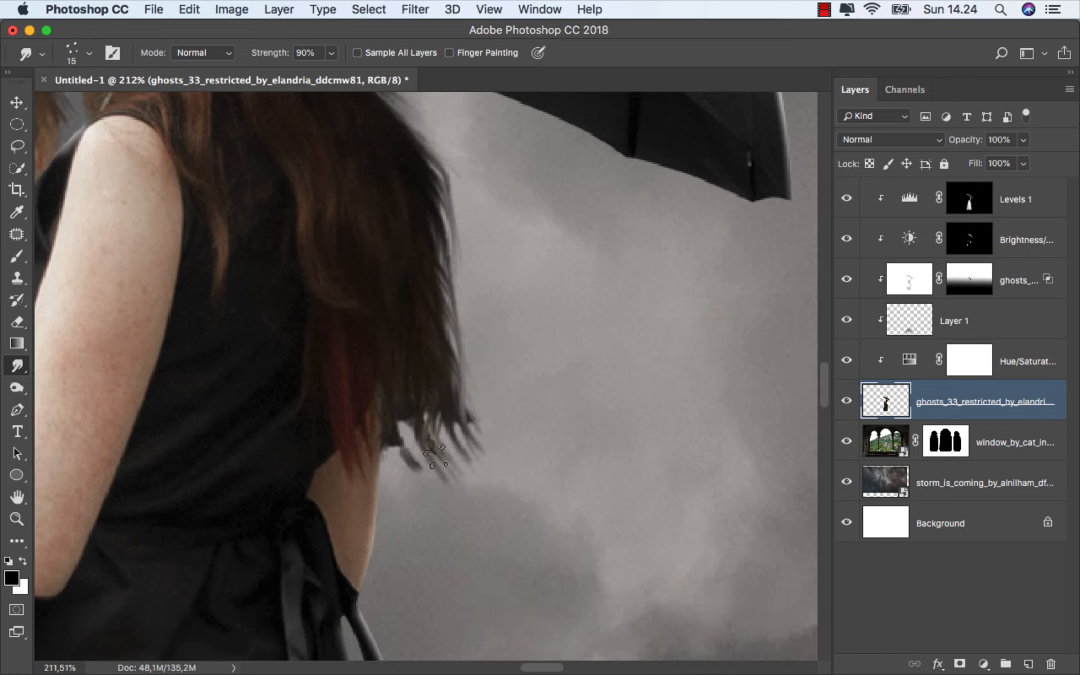
- Smudge the ragged ends of the back hair downward into tapered strands, undoing the stroke that pulls in light pixels
drag(400, 374, 418, 472)
drag(392, 395, 406, 480)
drag(430, 392, 462, 462)
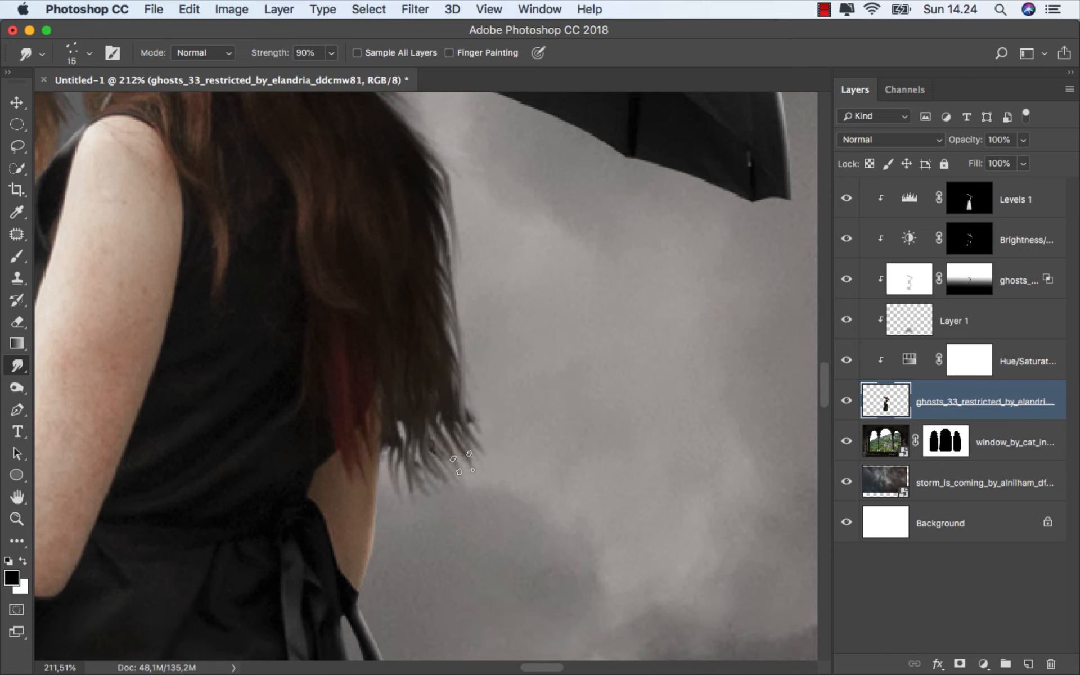
drag(397, 413, 400, 495)
drag(358, 417, 381, 509)
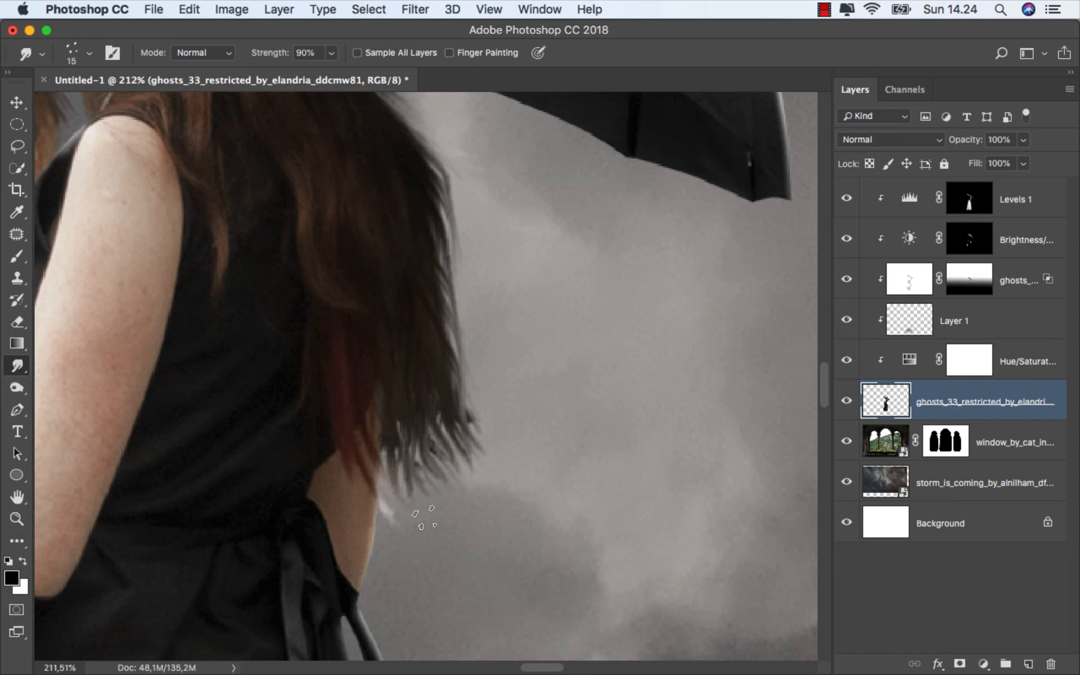
key(super+z)
drag(368, 376, 411, 487)
drag(423, 422, 450, 473)
drag(453, 430, 470, 475)
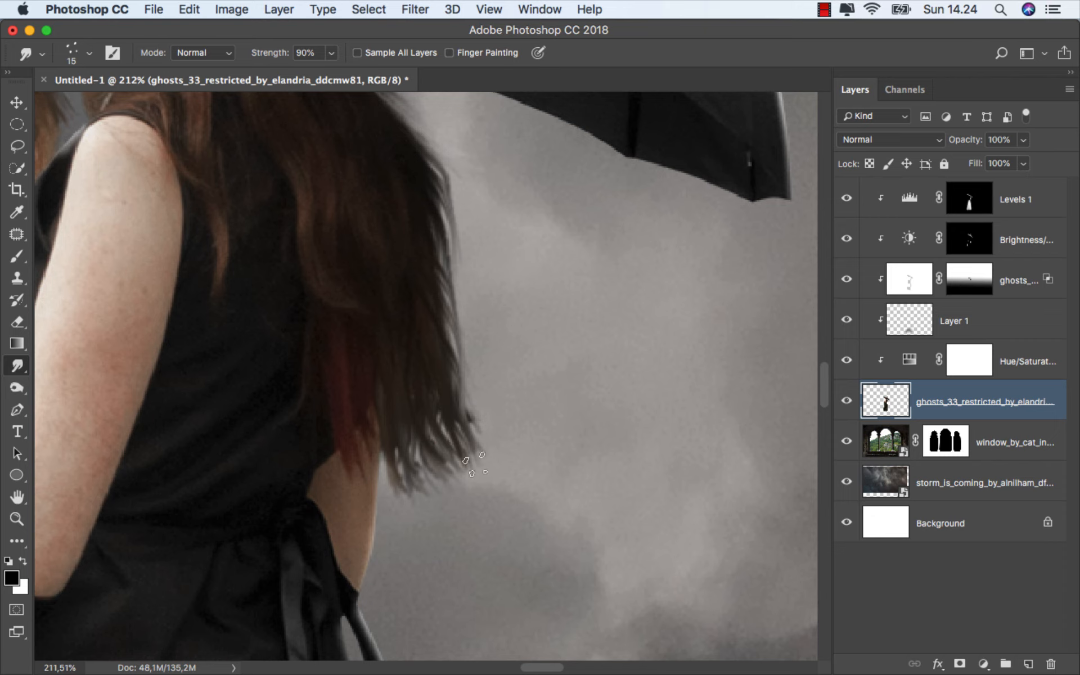
scroll(510, 385, down, 5)
scroll(509, 384, up, 2)
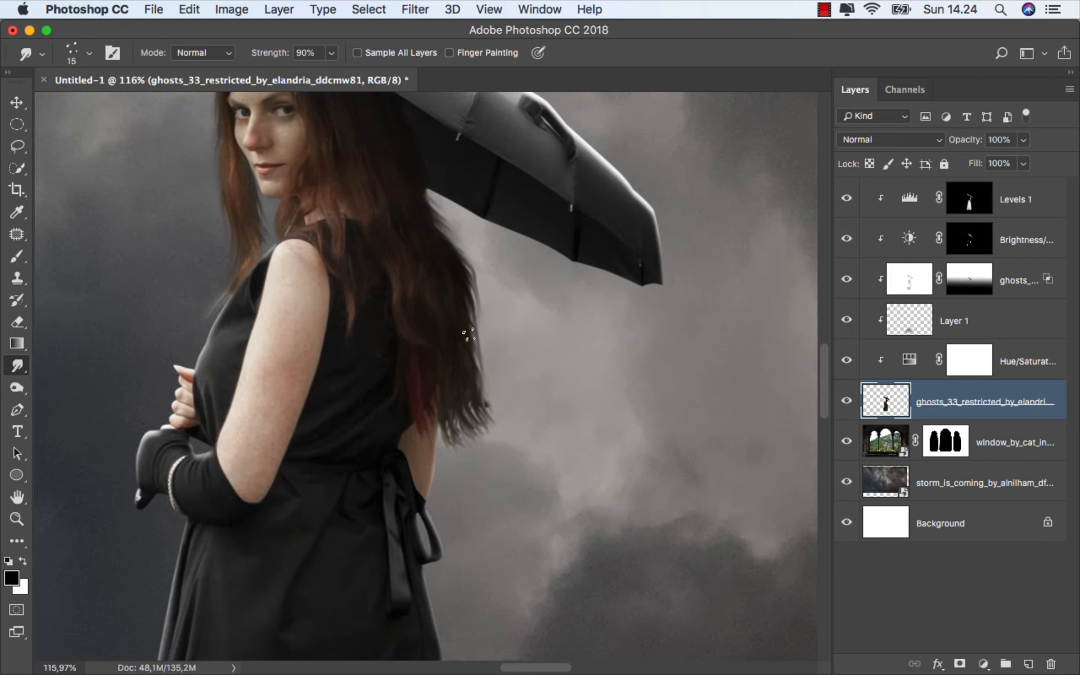
drag(471, 333, 485, 405)
key(super+z)
drag(465, 308, 489, 381)
key(super+z)
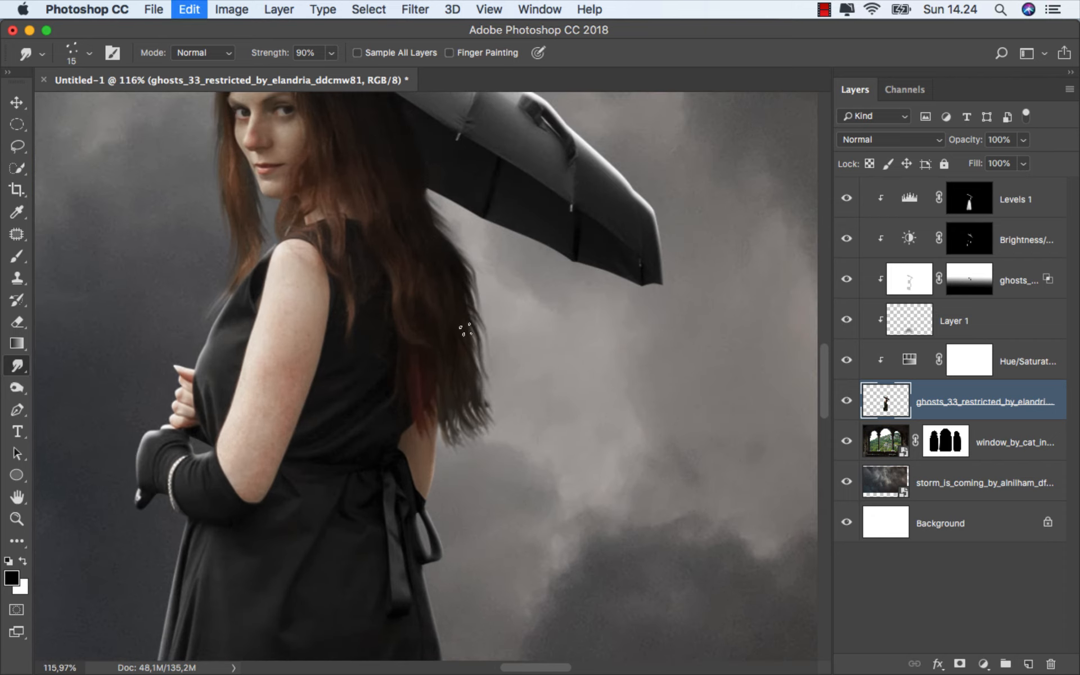
- Smudge the tips of the back hair outward so the strands flare away from her body
scroll(469, 379, up, 4)
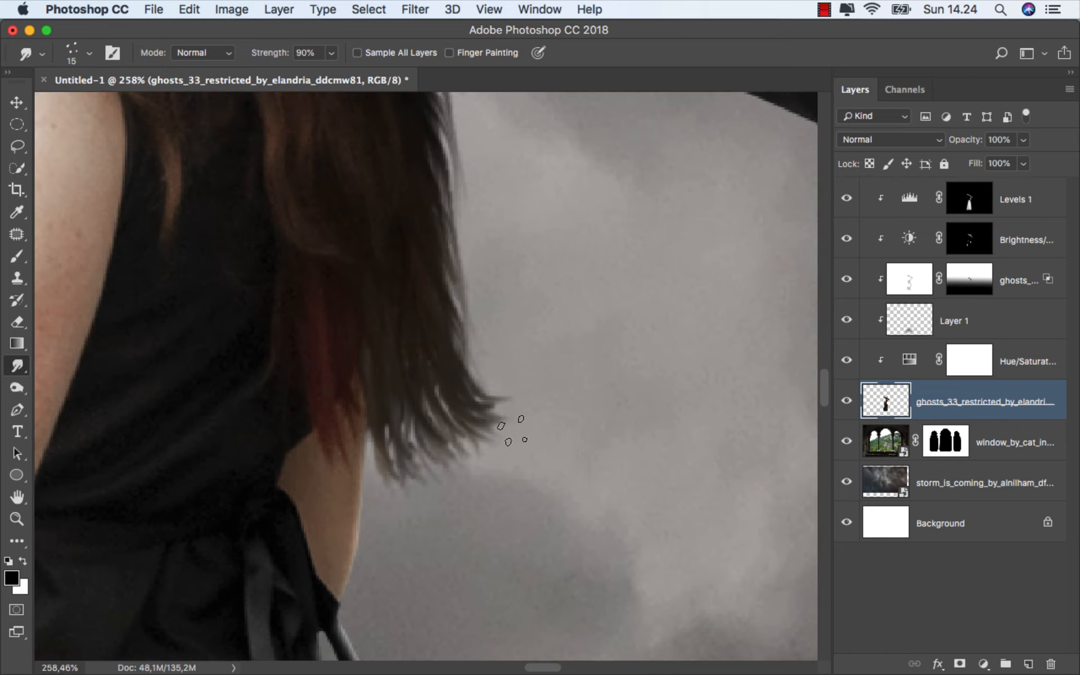
scroll(496, 422, down, 6)
scroll(289, 362, up, 4)
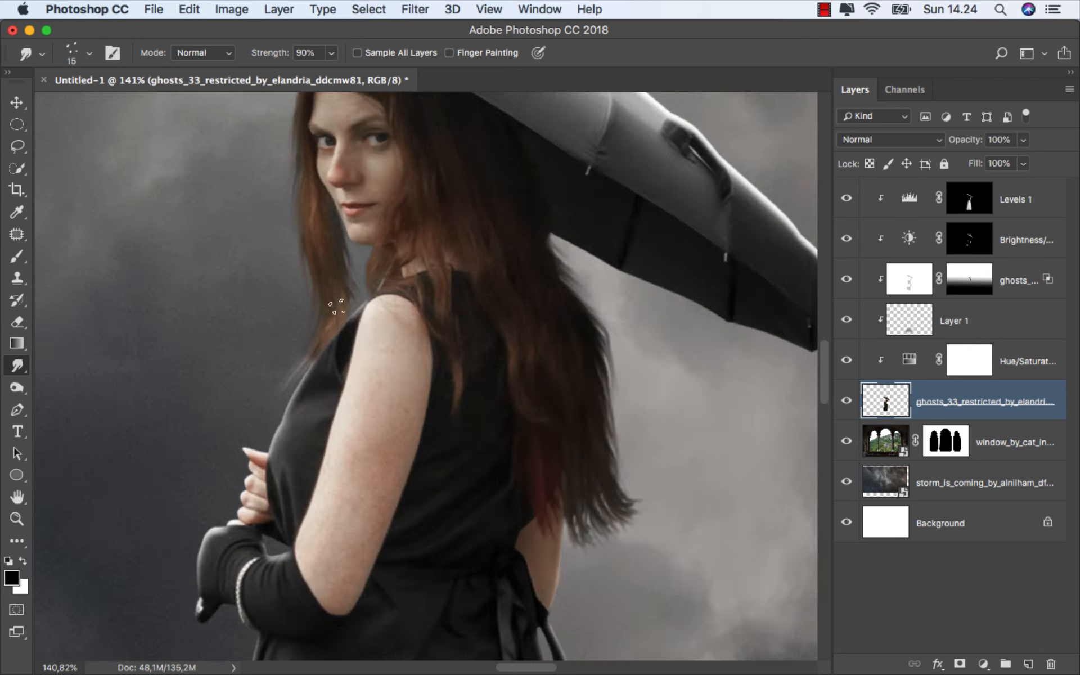
drag(327, 377, 329, 384)
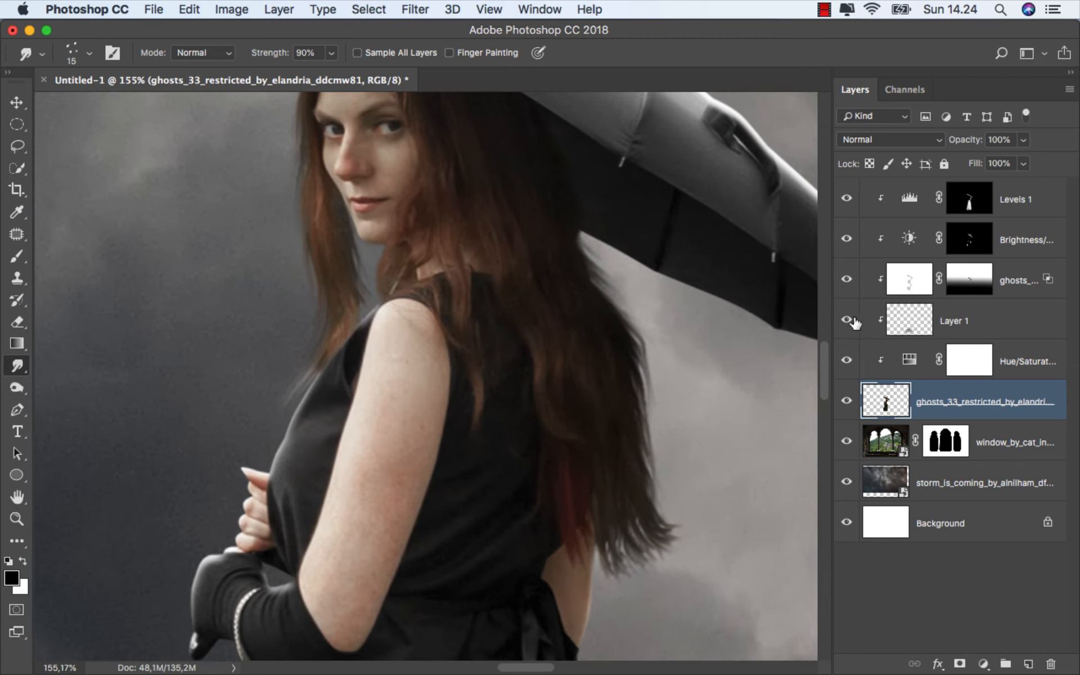
- Mask out the rim light on the dress bodice near the front hair tip with a 19 px black brush
click(846, 277)
click(846, 277)
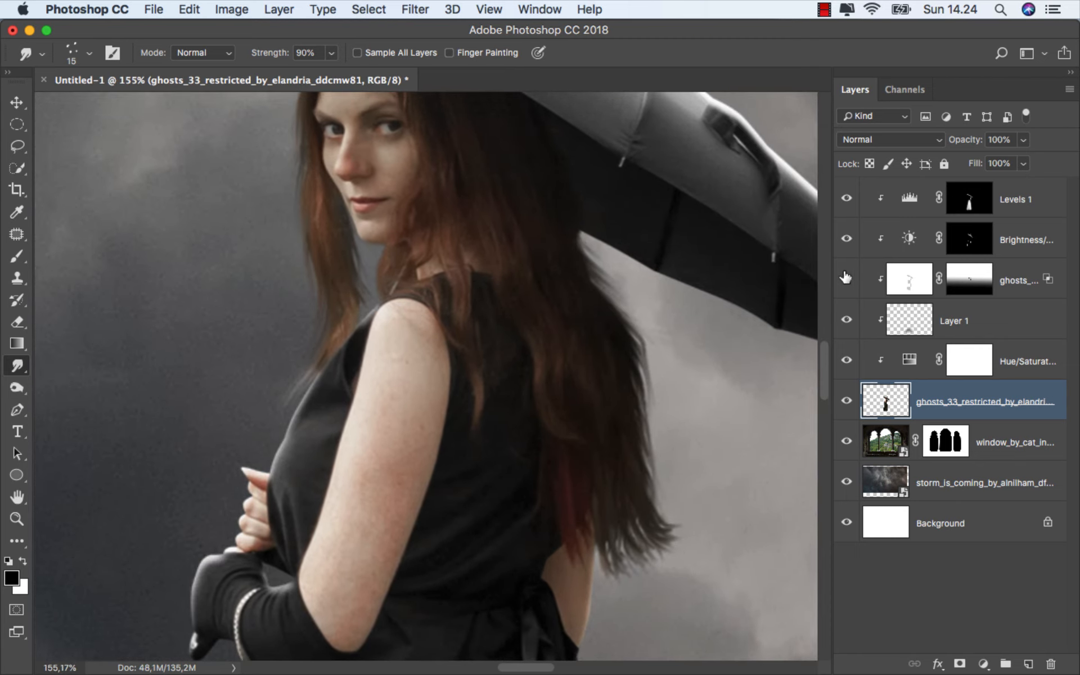
click(975, 288)
click(18, 259)
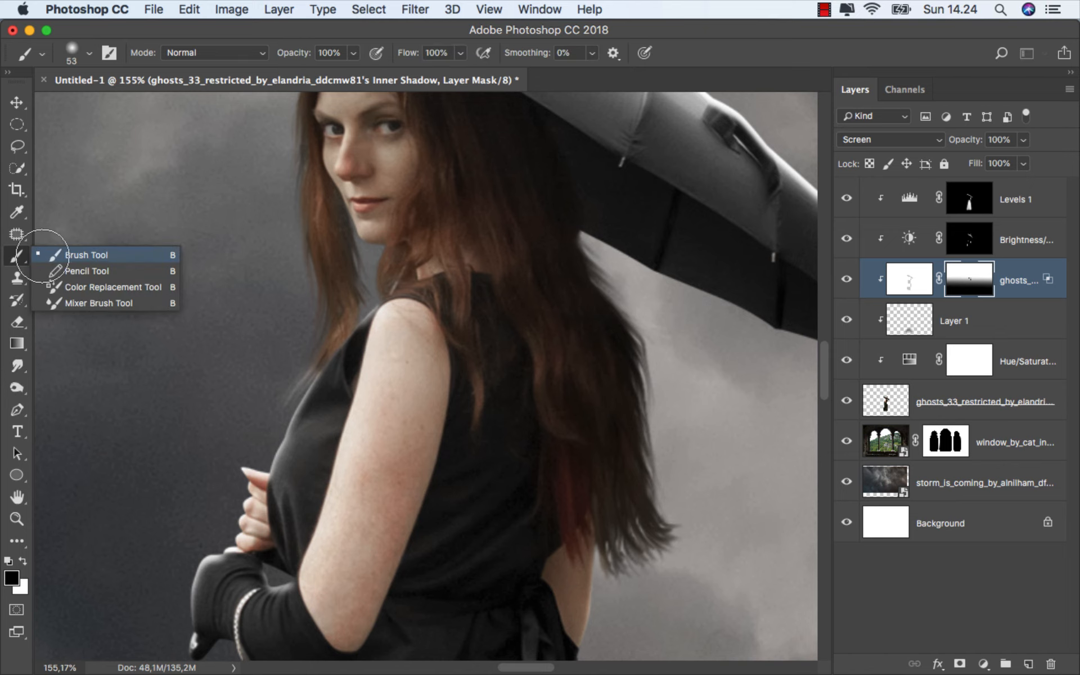
click(45, 254)
drag(280, 340, 253, 340)
scroll(303, 375, up, 1)
scroll(311, 368, up, 1)
drag(321, 369, 308, 355)
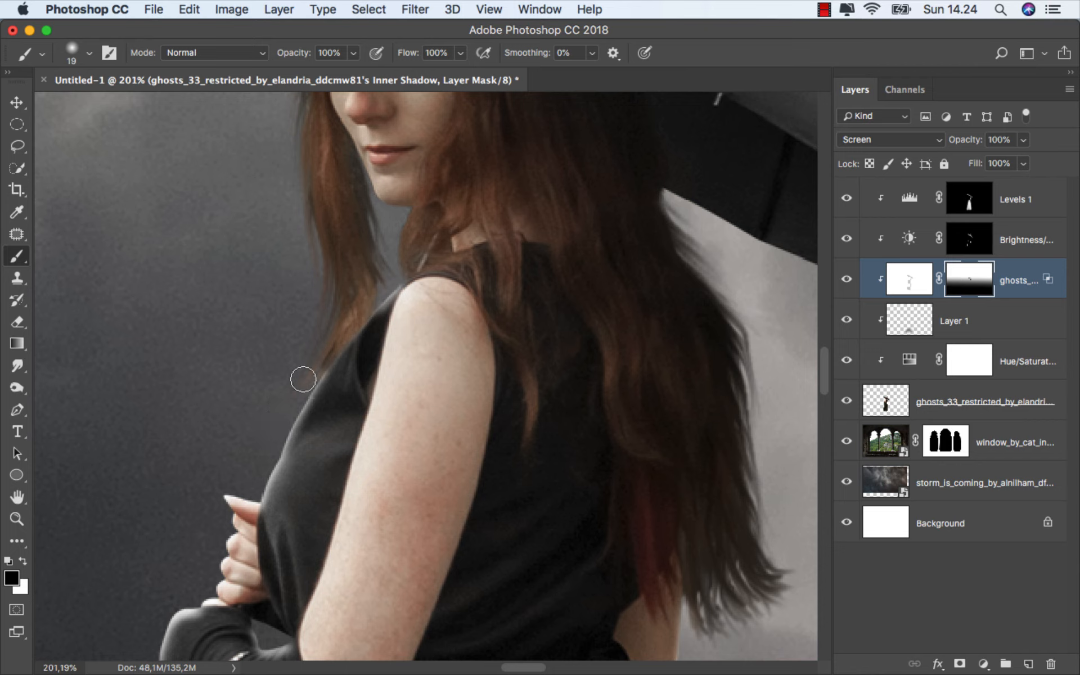
- Toggle the Levels 1 and Brightness/Contrast 1 layers to check their effect, and review the whole composite
click(847, 198)
click(847, 198)
click(847, 239)
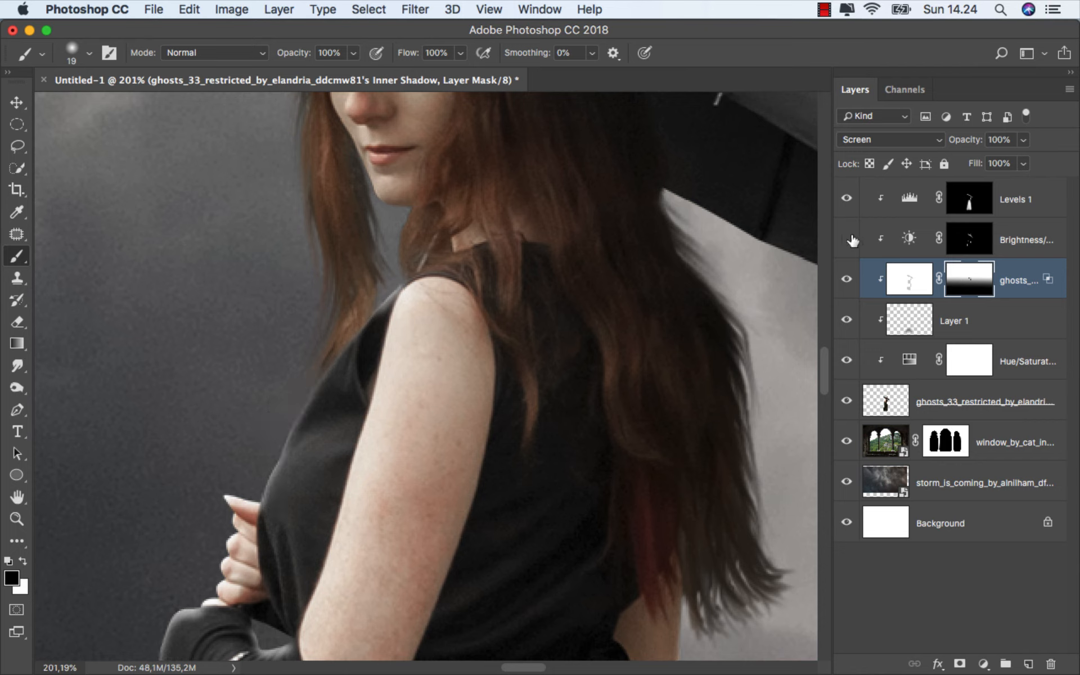
click(848, 239)
click(956, 242)
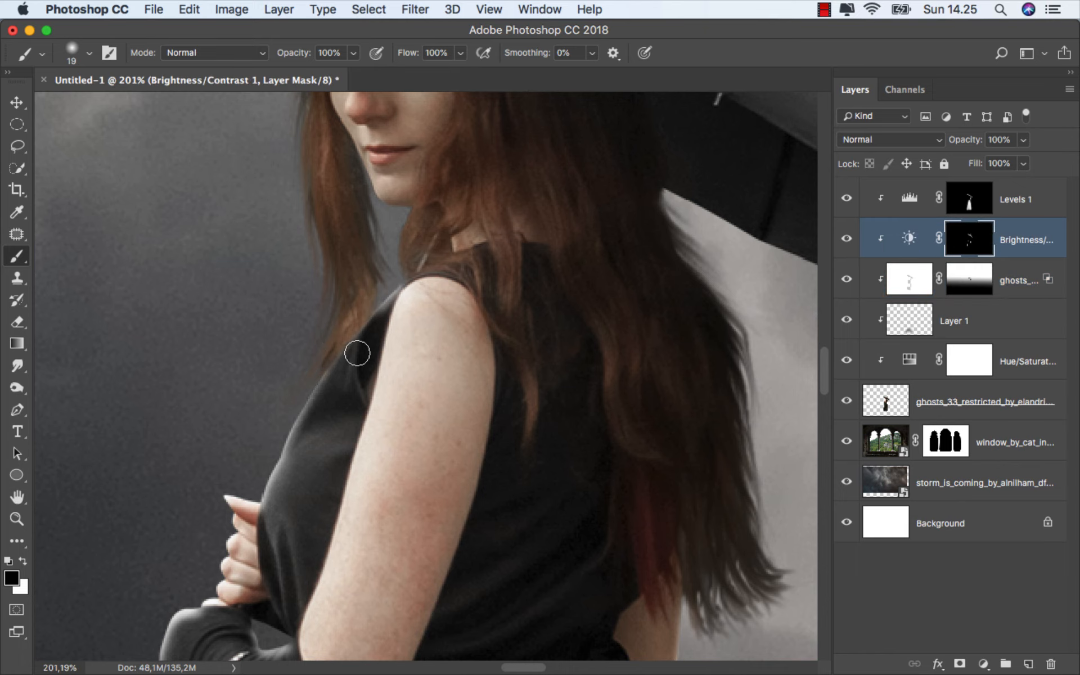
key(super+0)
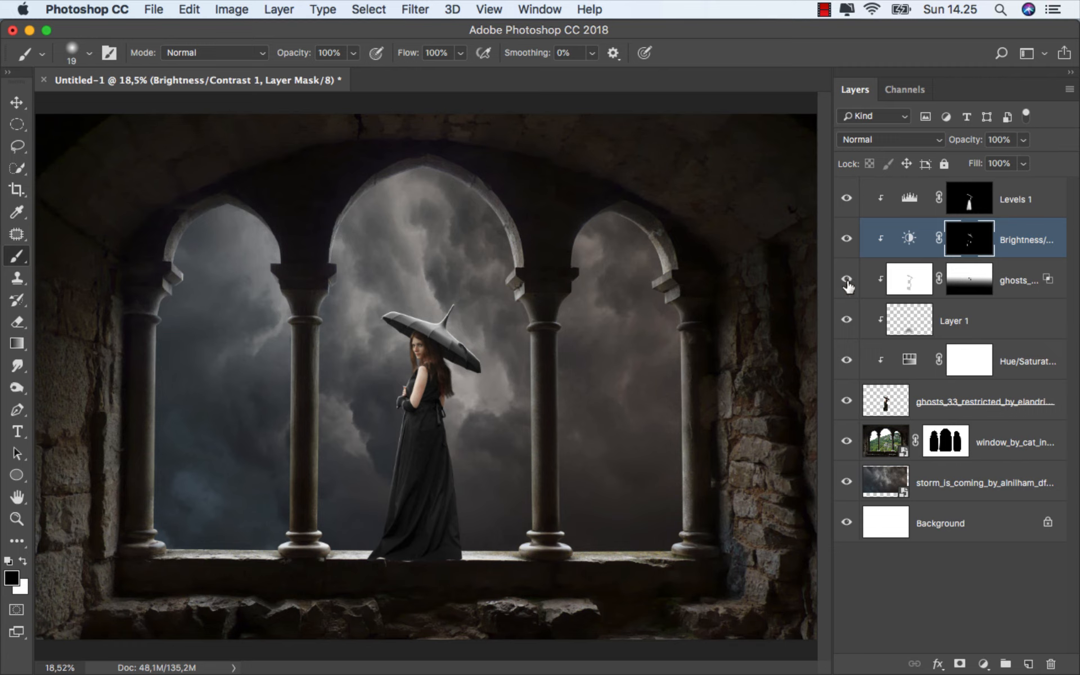
click(1023, 211)
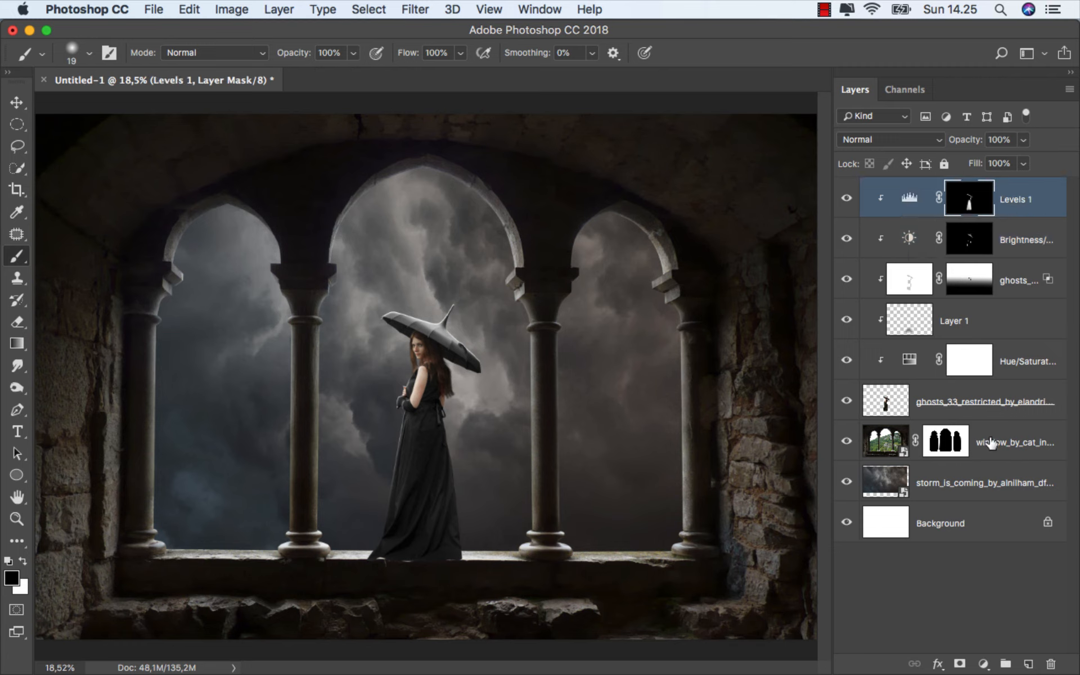
- Add a Hue/Saturation adjustment clipped to the storm sky layer and set its saturation to -100
click(979, 479)
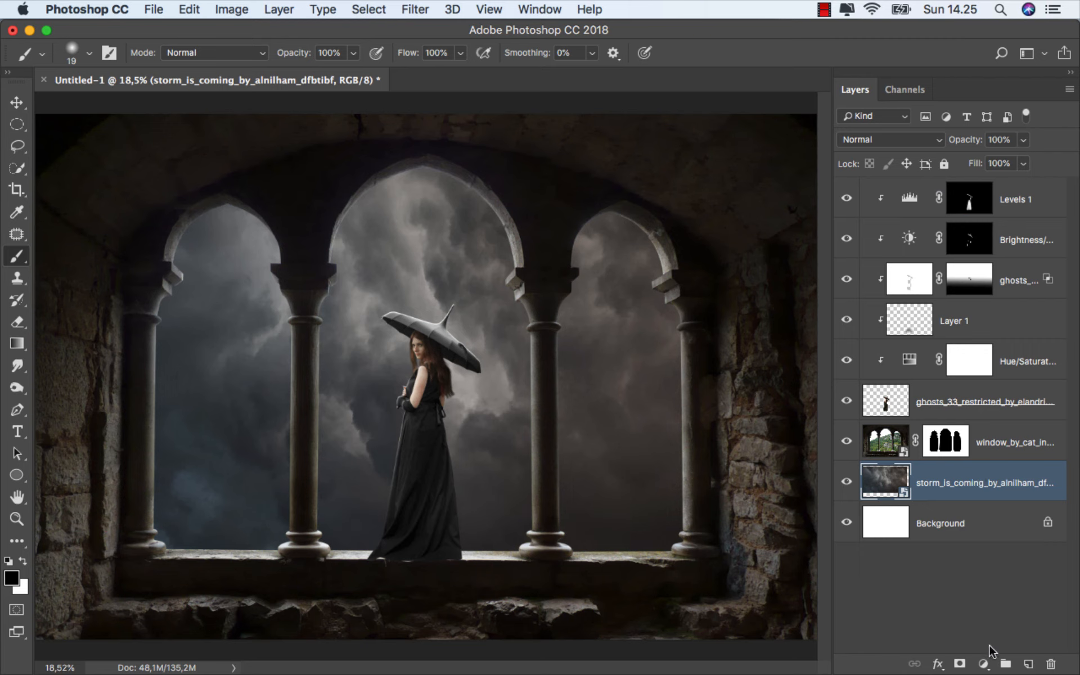
click(984, 664)
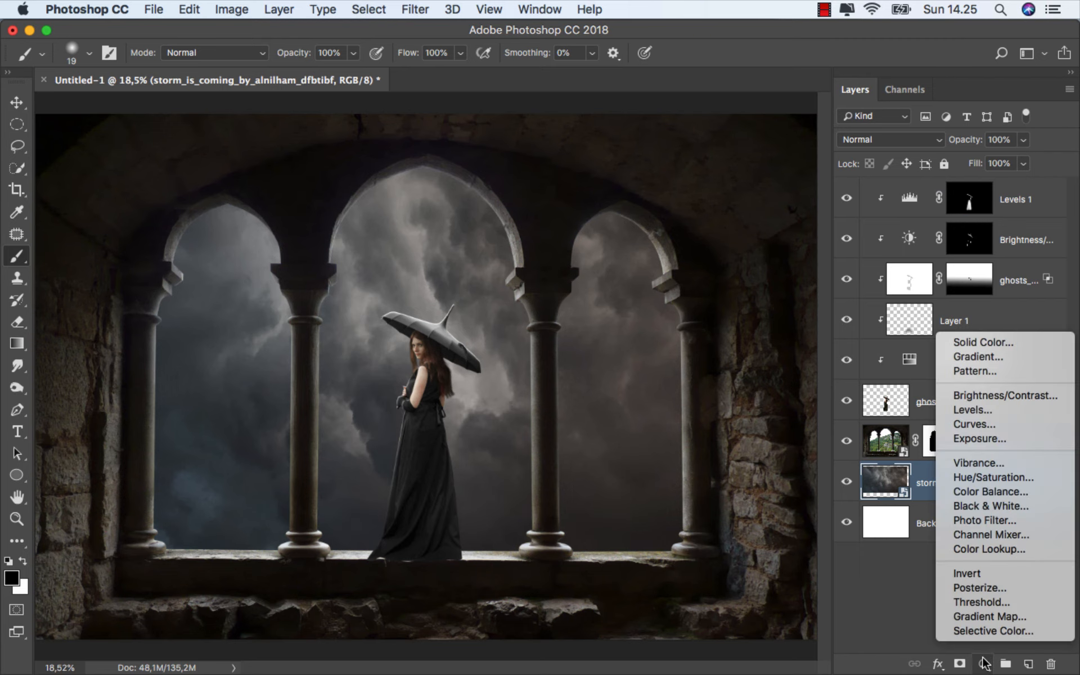
click(996, 478)
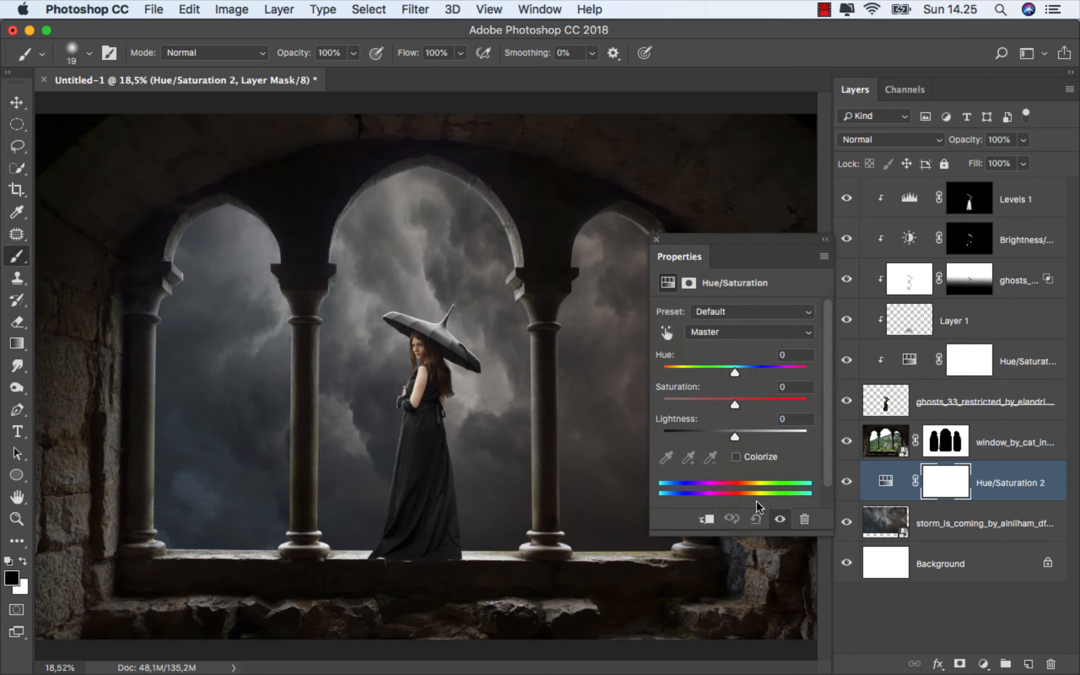
click(707, 519)
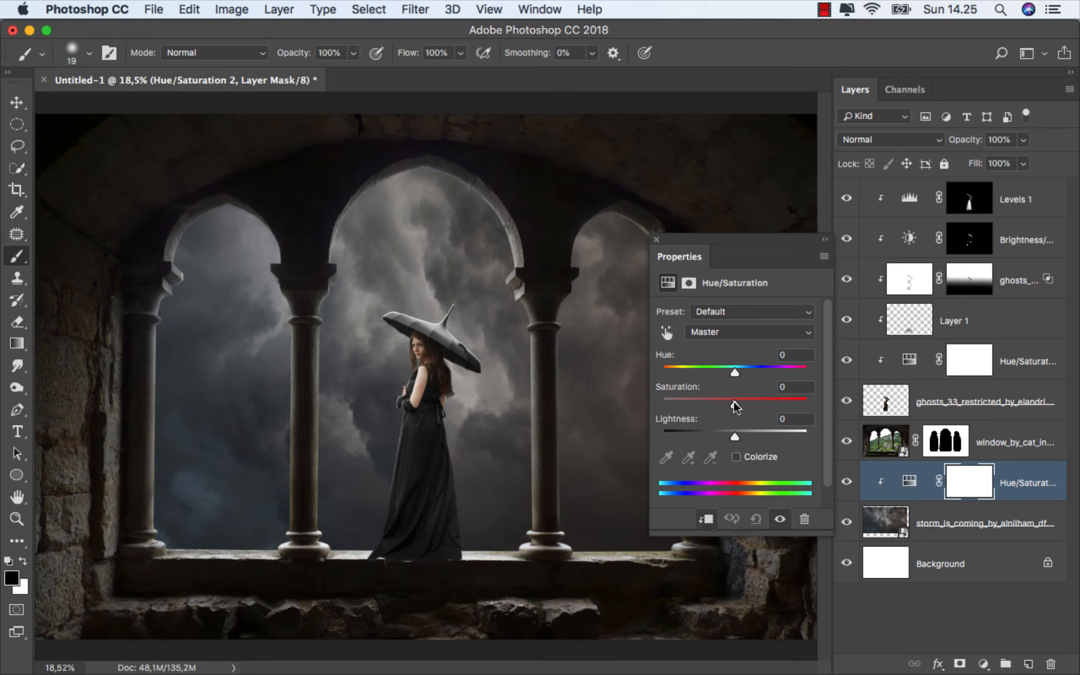
drag(734, 403, 649, 403)
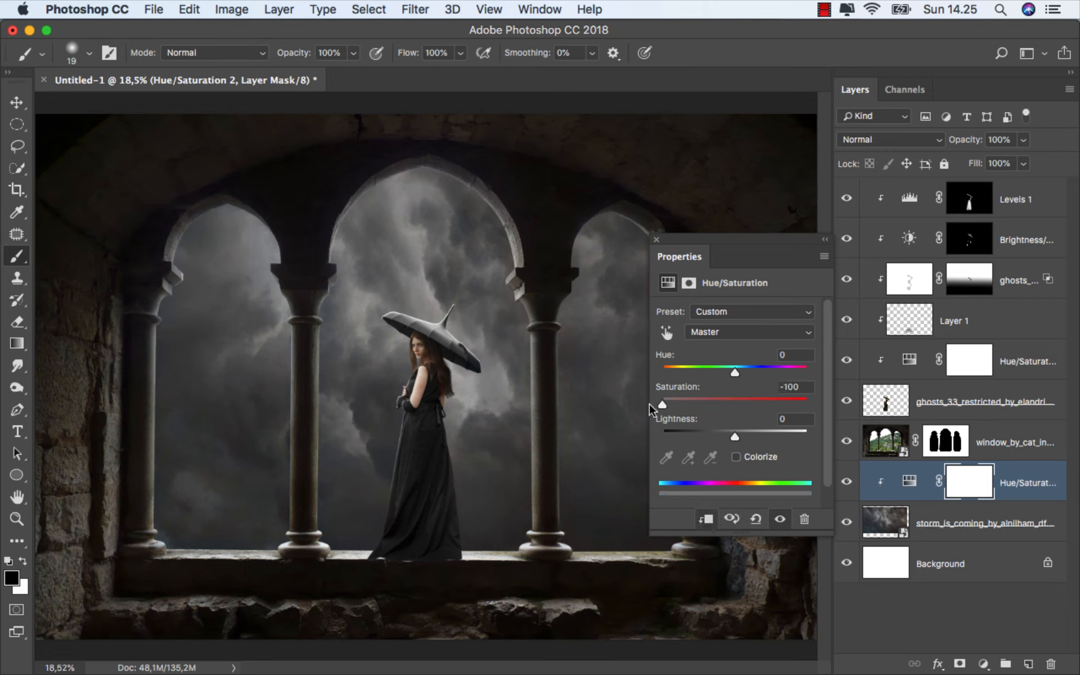
click(657, 240)
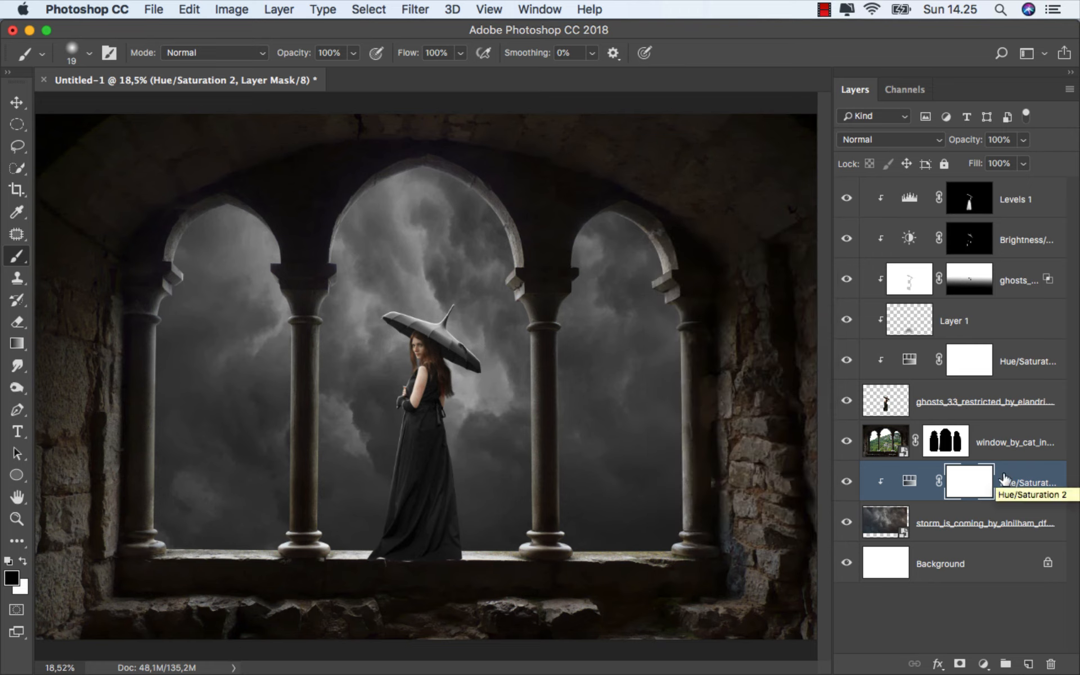
- Add a layer above the sky's Hue/Saturation adjustment with a white-to-transparent linear gradient fading downward from the top, blended in Overlay mode
click(1029, 664)
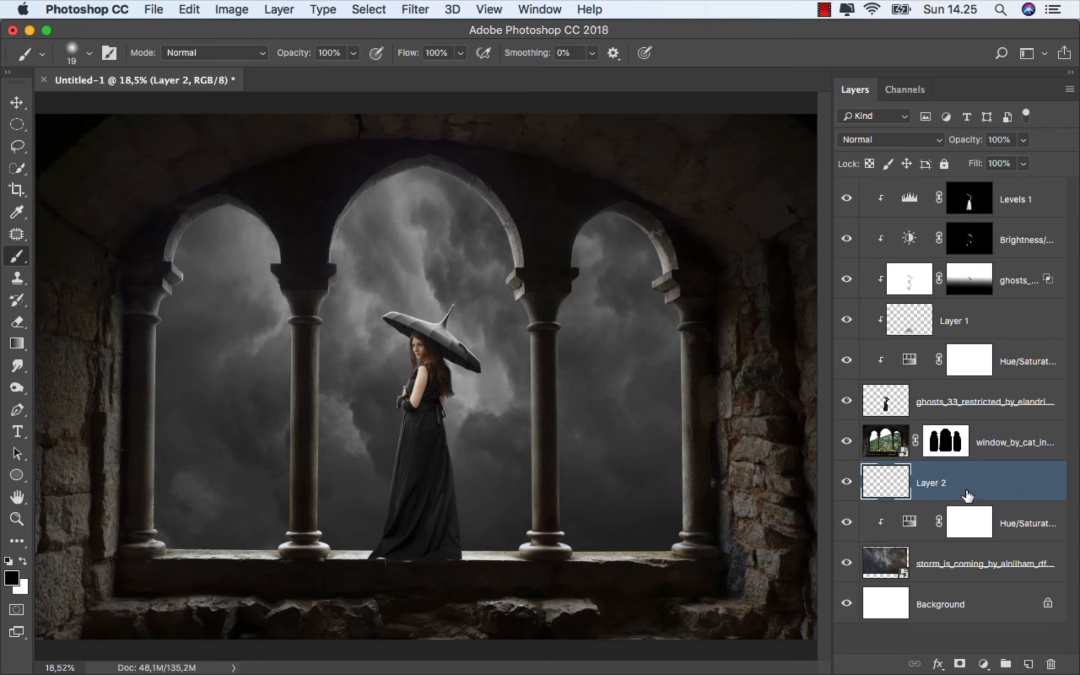
click(17, 343)
click(84, 345)
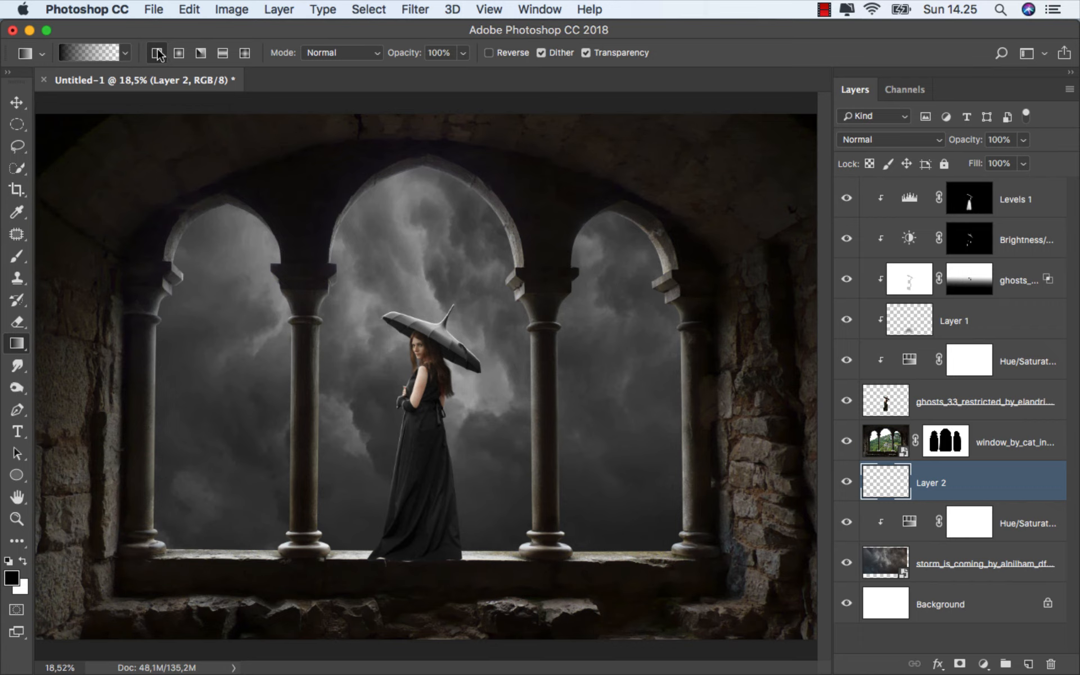
click(24, 561)
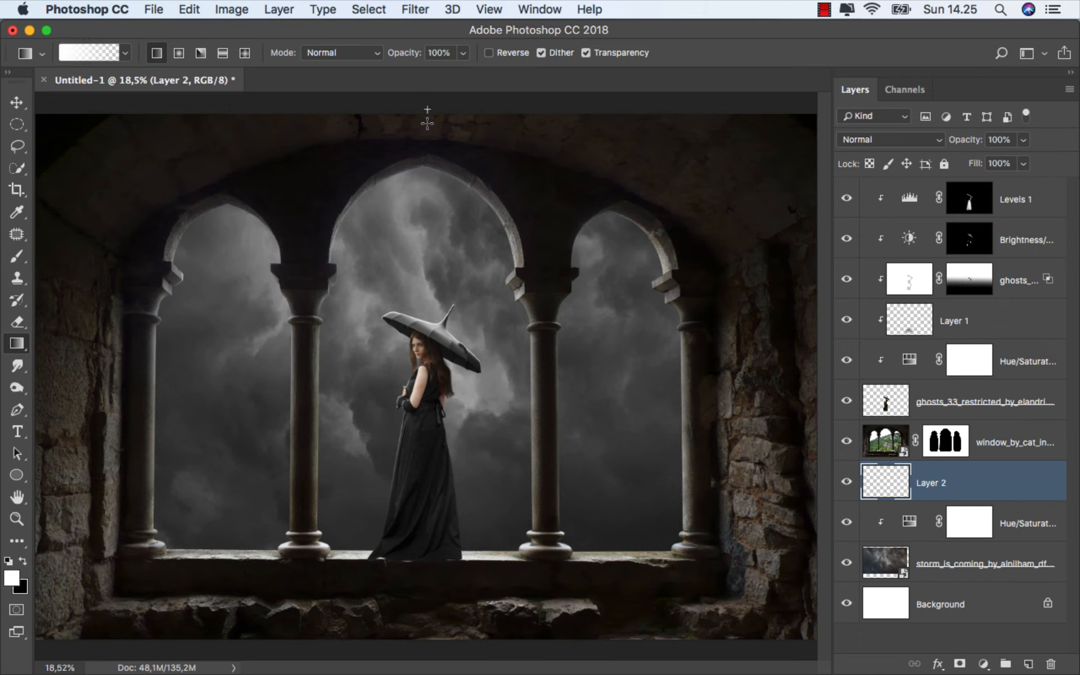
drag(428, 123, 425, 477)
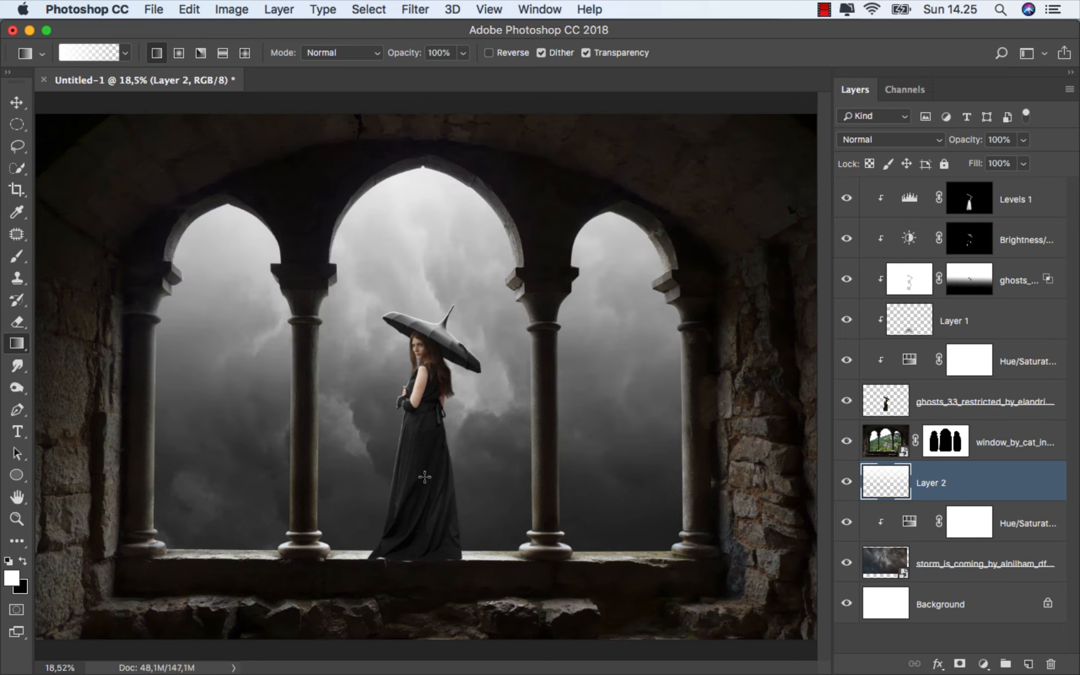
click(857, 139)
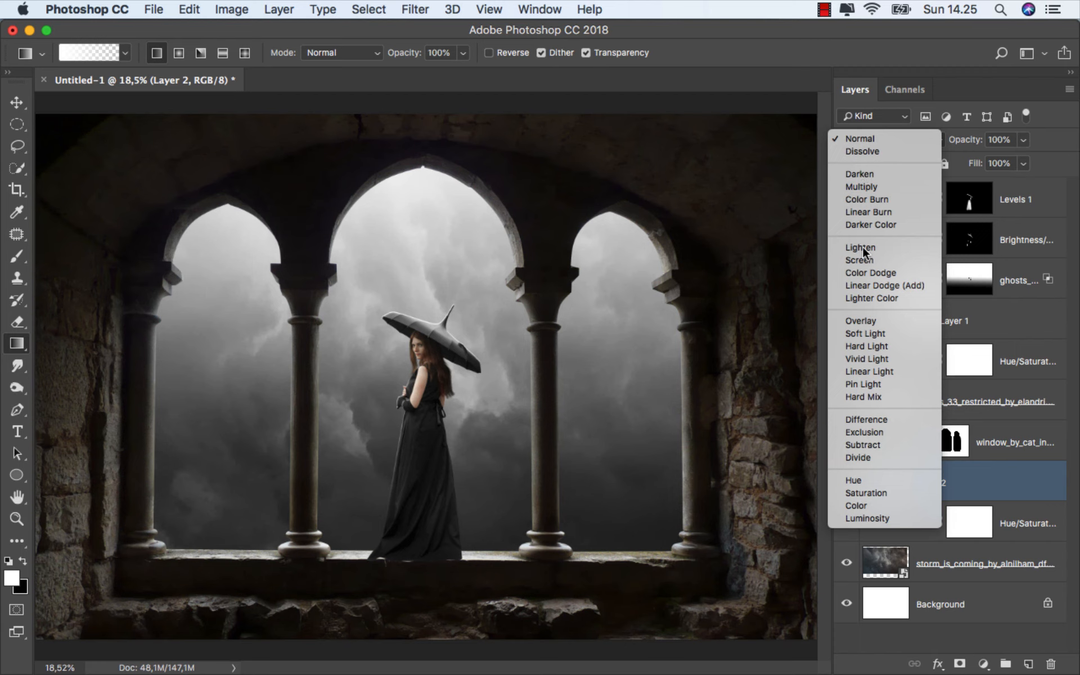
click(877, 316)
- Stretch the gradient layer to about 161% height, reaching the window ledge and beyond the canvas top, and toggle it to compare
scroll(492, 375, down, 3)
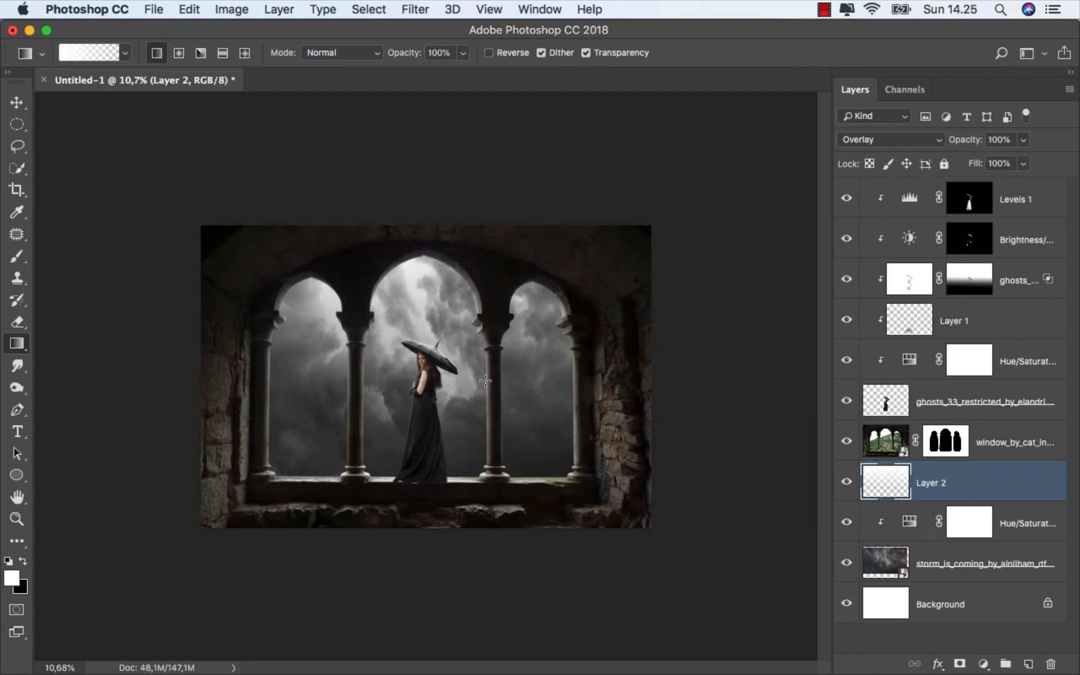
key(super+t)
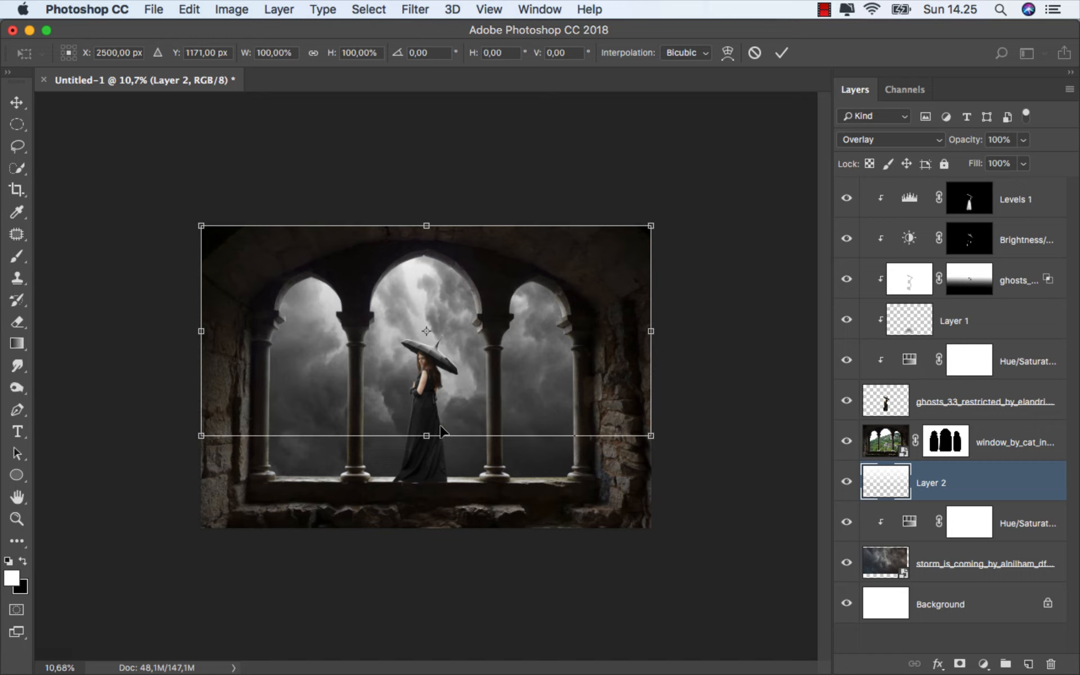
drag(426, 435, 427, 473)
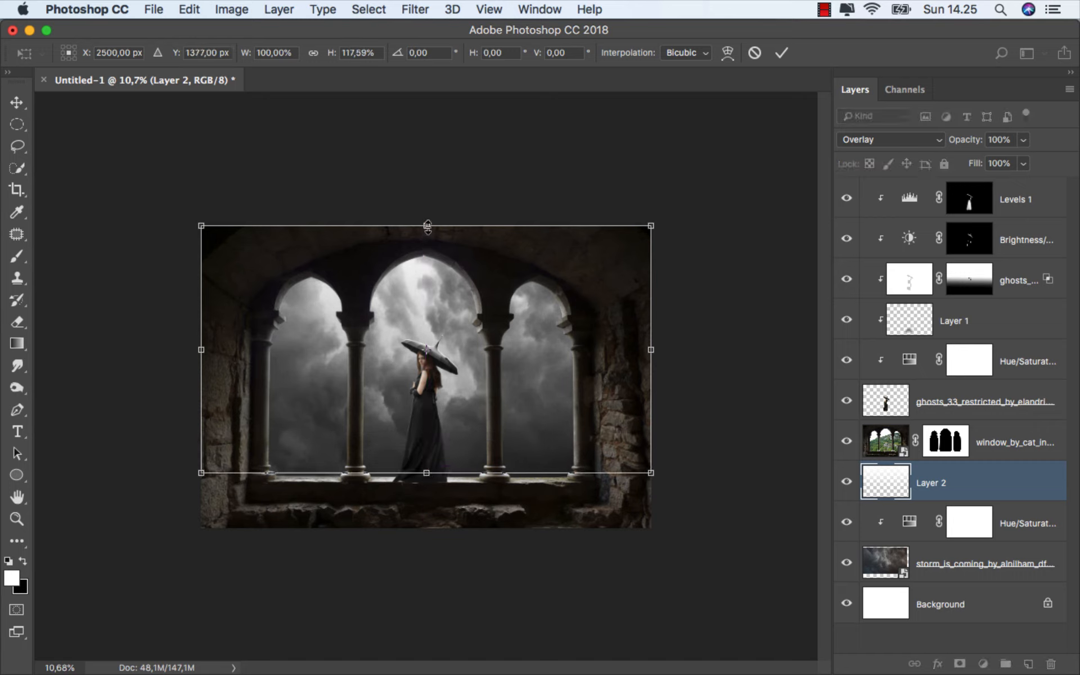
drag(428, 226, 436, 134)
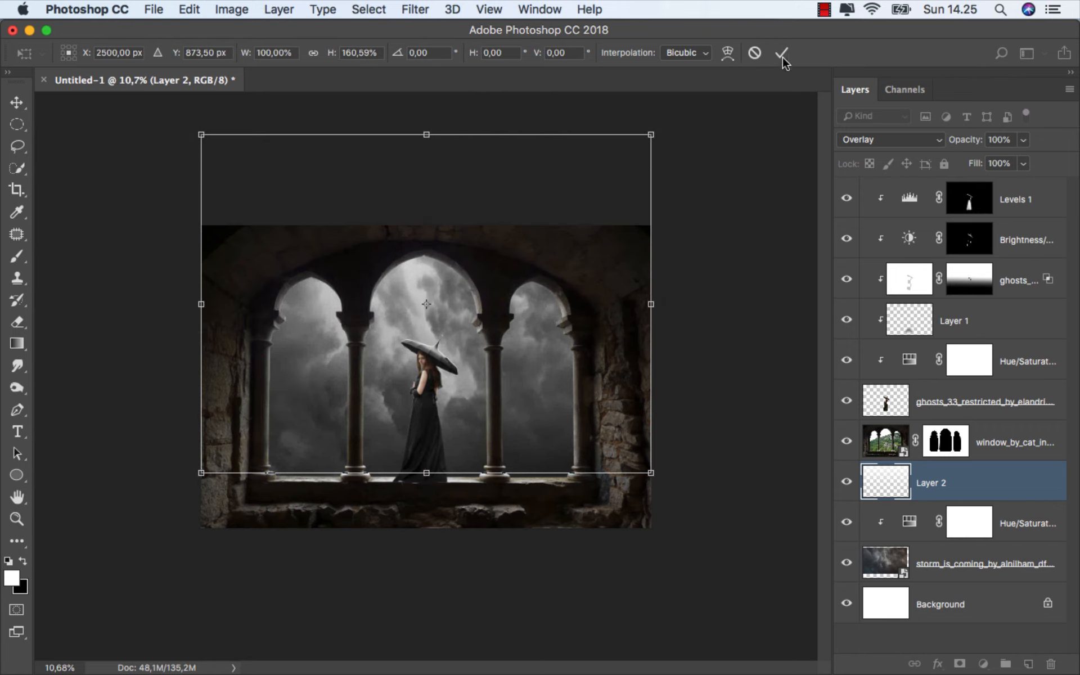
key(Return)
key(g)
key(super+0)
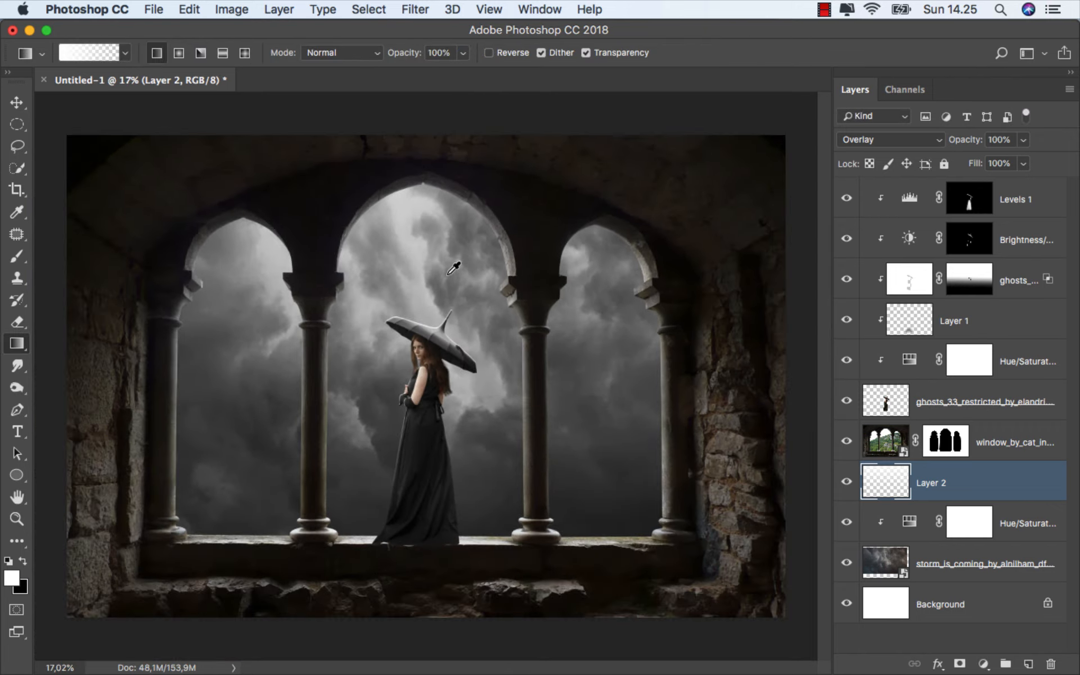
click(846, 483)
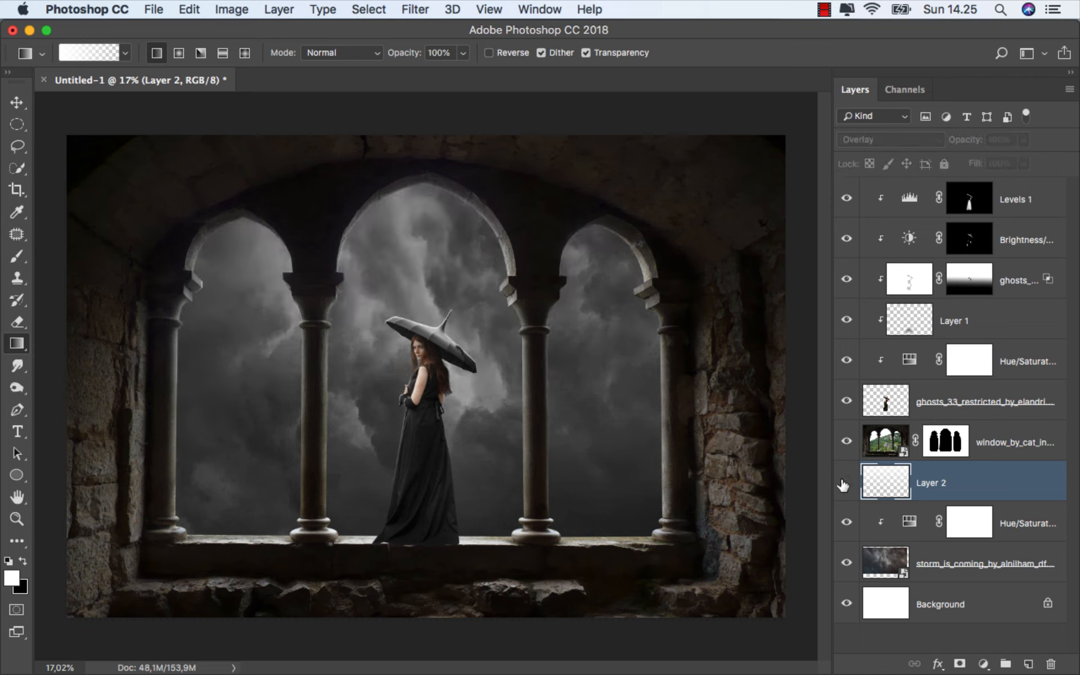
click(846, 483)
key(v)
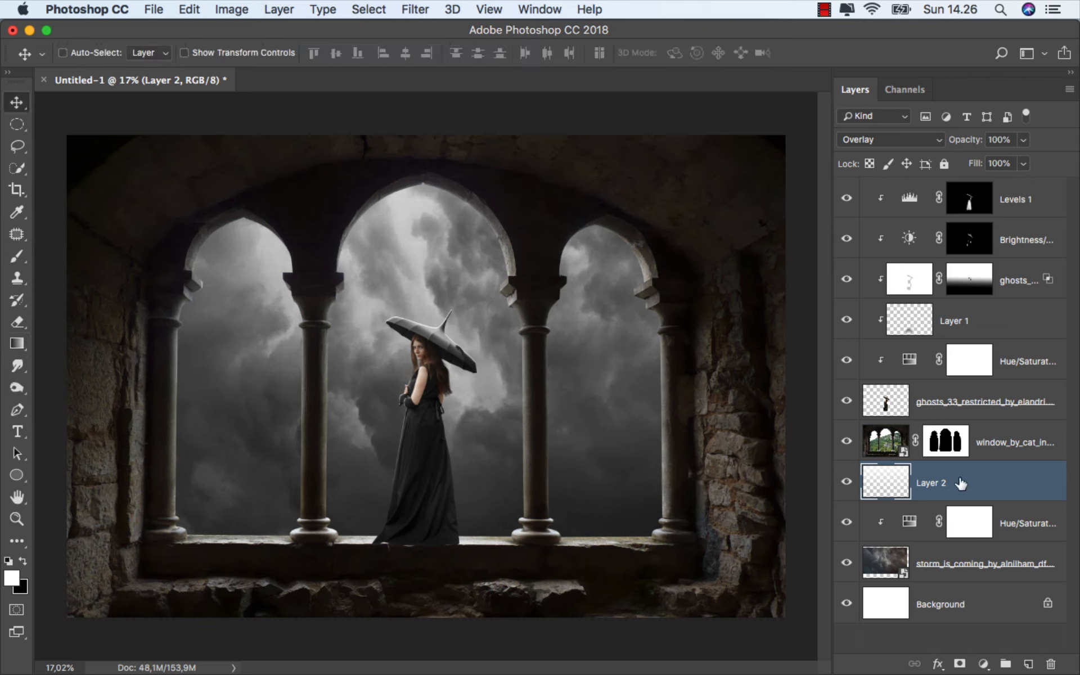
- Add a Hue/Saturation adjustment clipped to the stone window layer and reduce its Reds saturation to the minimum
click(1011, 441)
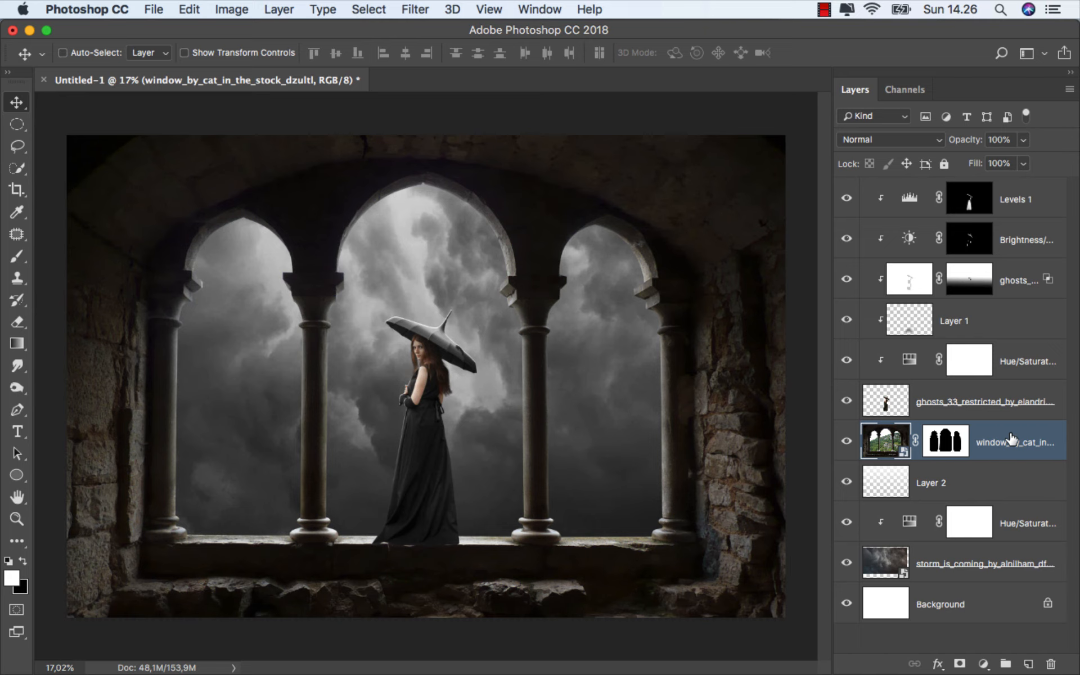
click(983, 665)
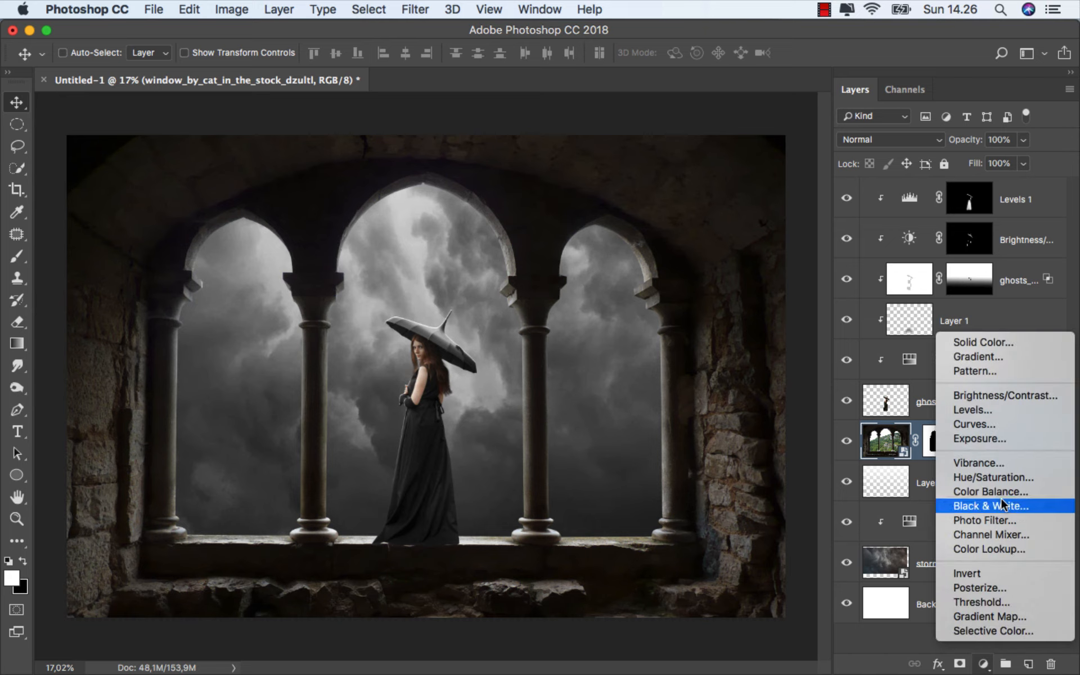
click(1003, 478)
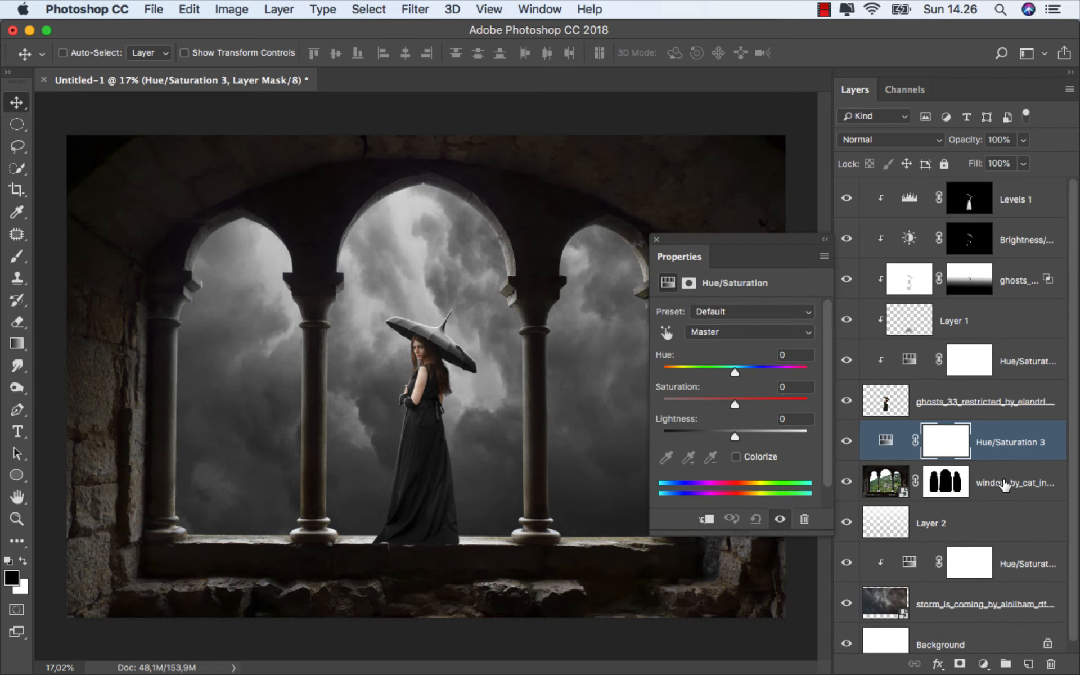
click(708, 520)
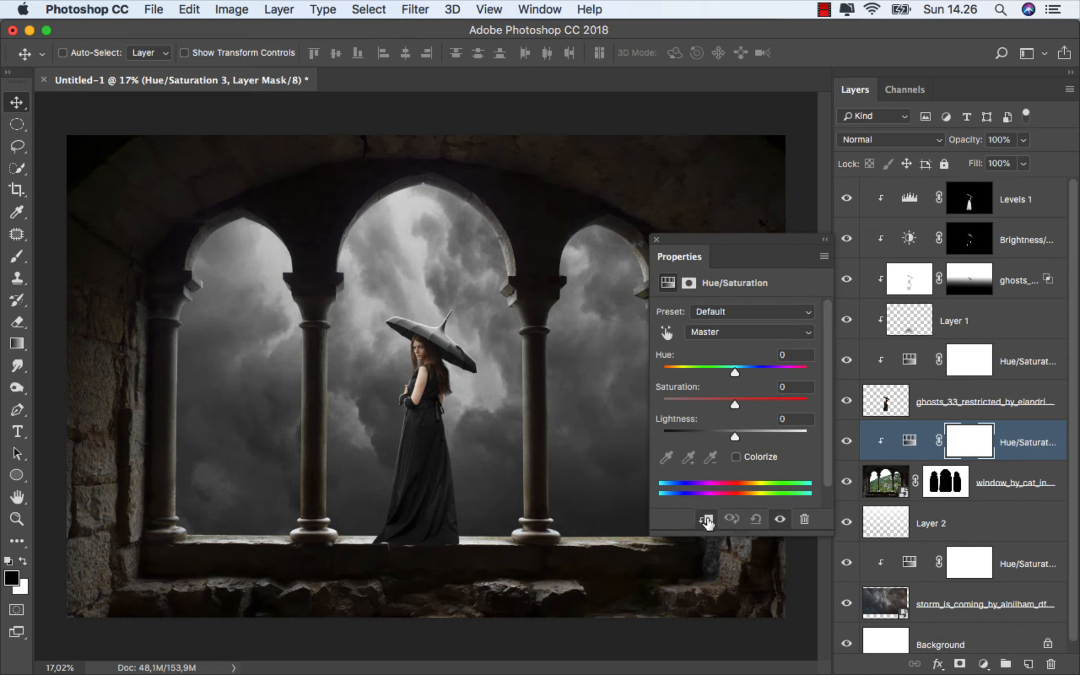
click(725, 332)
click(725, 339)
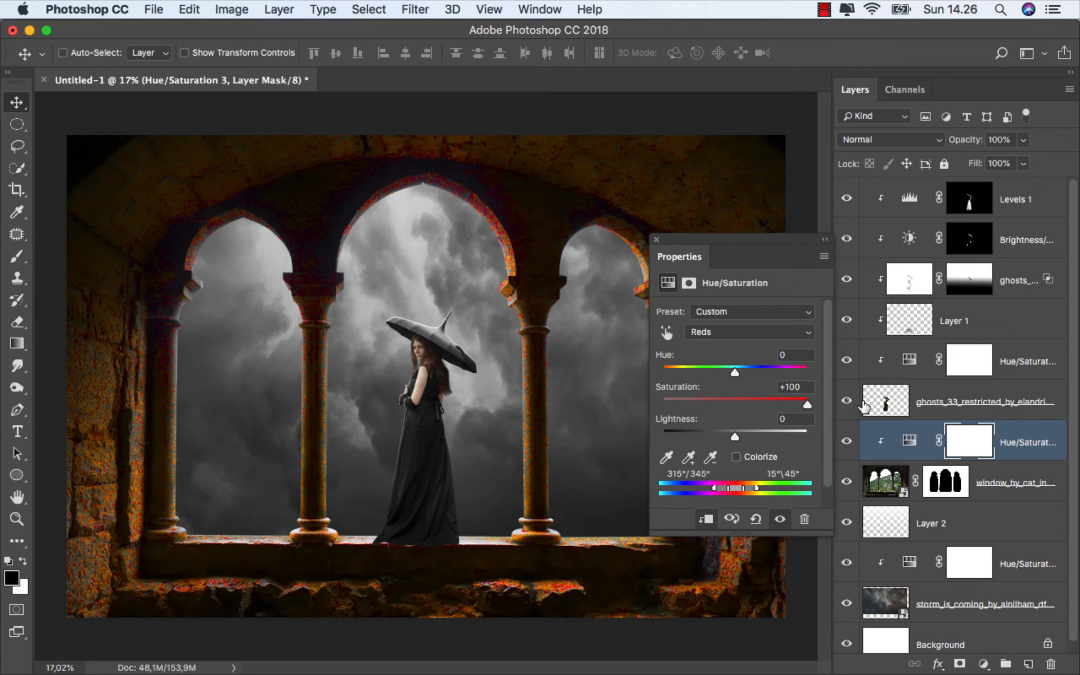
drag(772, 413, 657, 410)
- Lower the Yellows saturation in the window's Hue/Saturation adjustment and toggle the adjustment to compare the effect
click(742, 335)
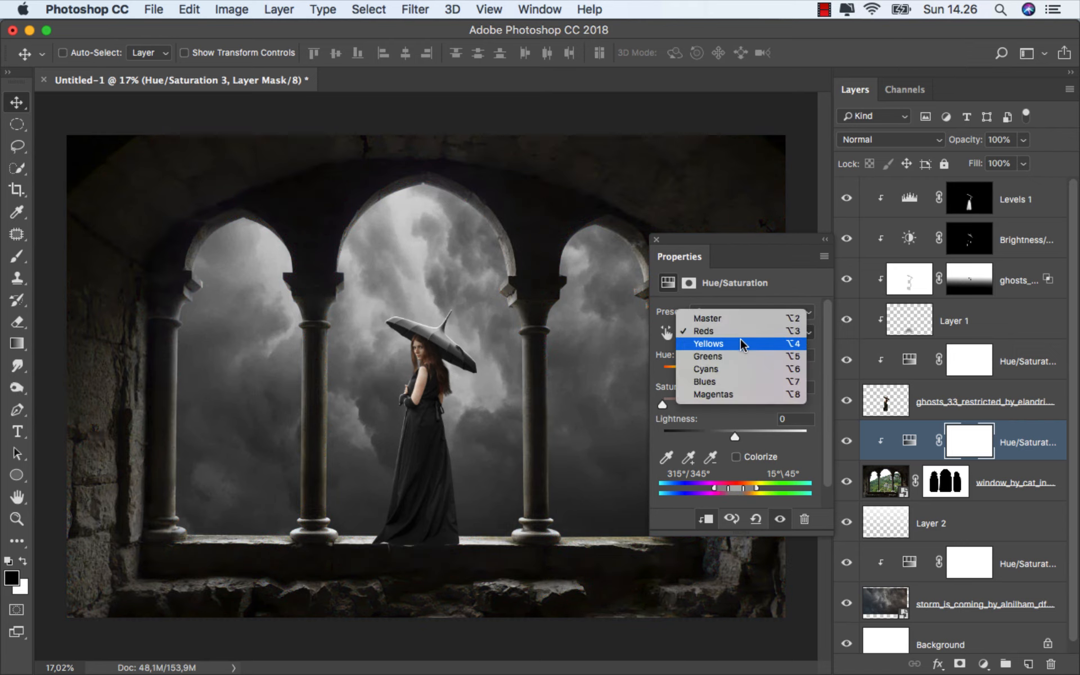
click(741, 342)
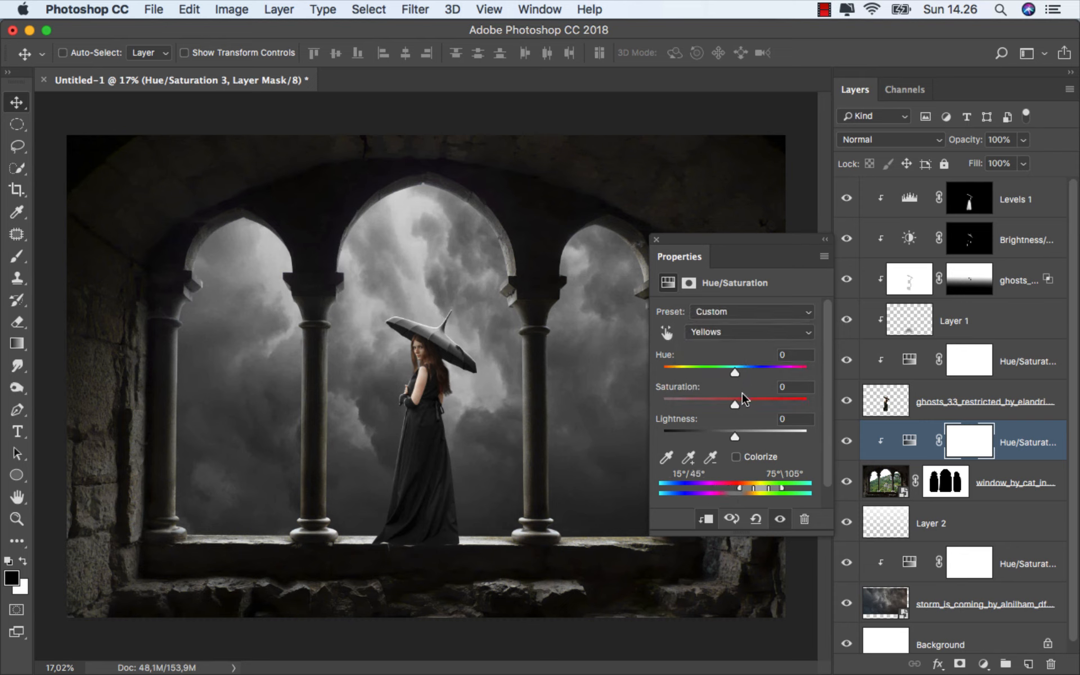
mouse_move(734, 400)
mouse_down()
mouse_move(622, 410)
mouse_move(867, 397)
mouse_move(716, 397)
mouse_up()
click(656, 239)
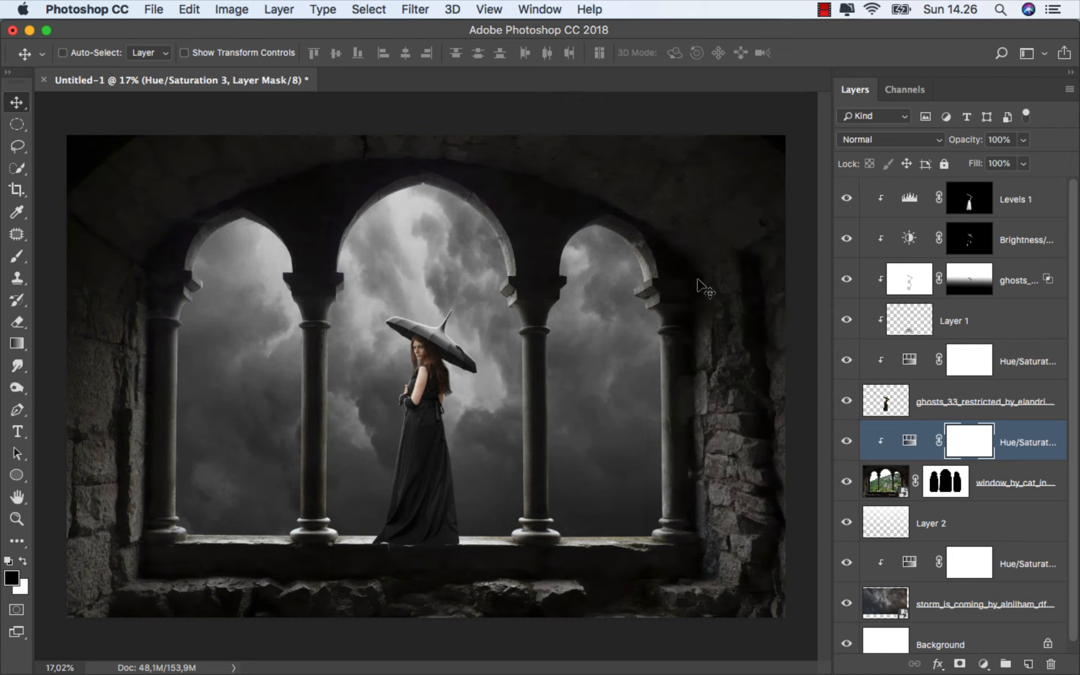
click(845, 441)
click(845, 442)
- Add an empty layer above the window's Hue/Saturation adjustment and clip it to the window layer
click(1027, 664)
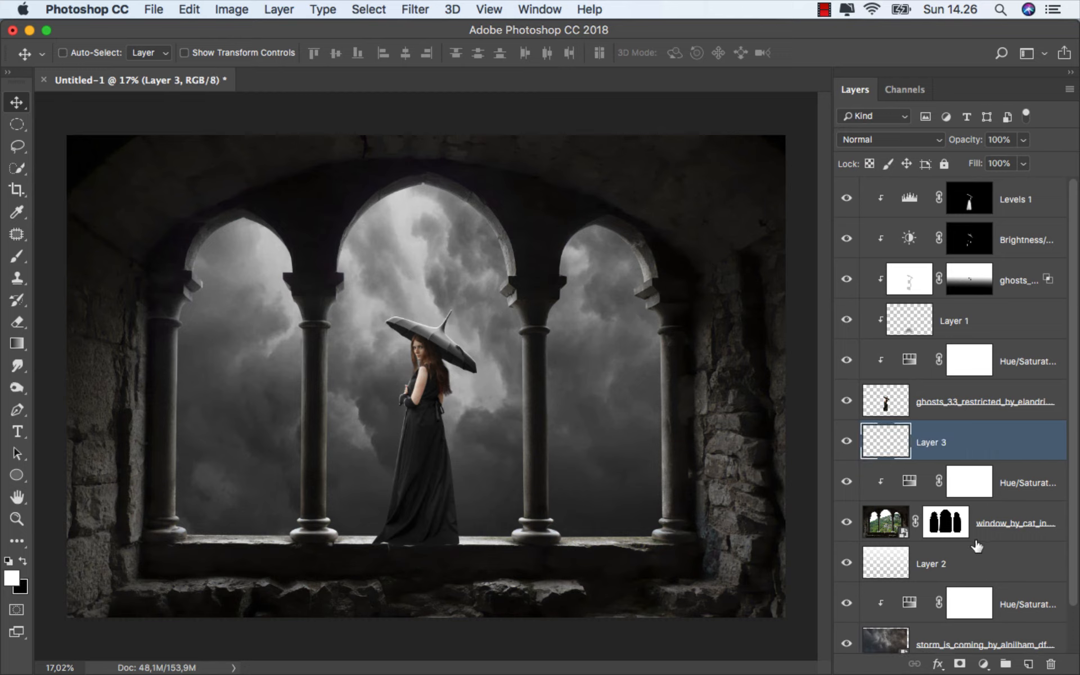
right_click(961, 439)
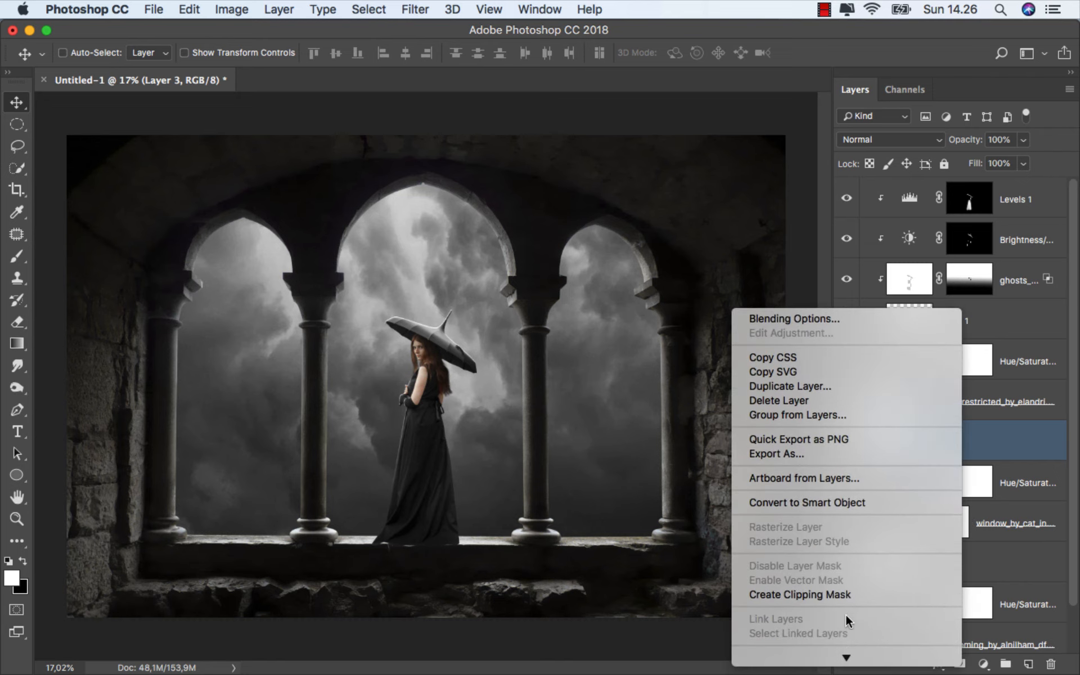
click(847, 593)
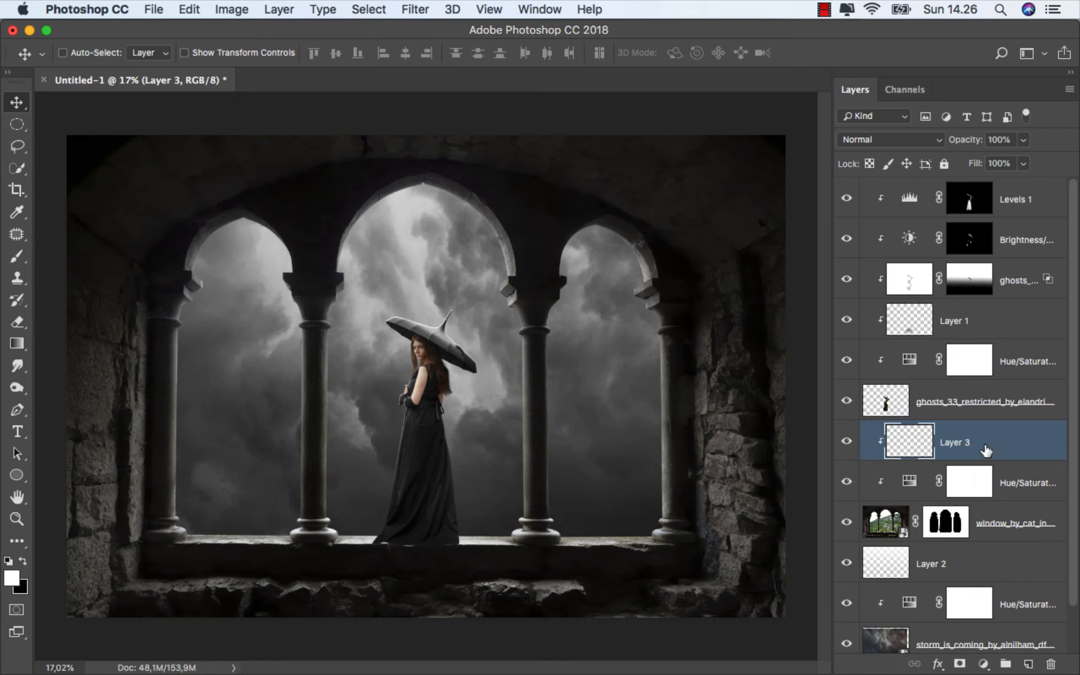
- Set up a soft black brush with 0% hardness, 848 px size and 17% opacity for shading the window walls
drag(17, 256, 58, 254)
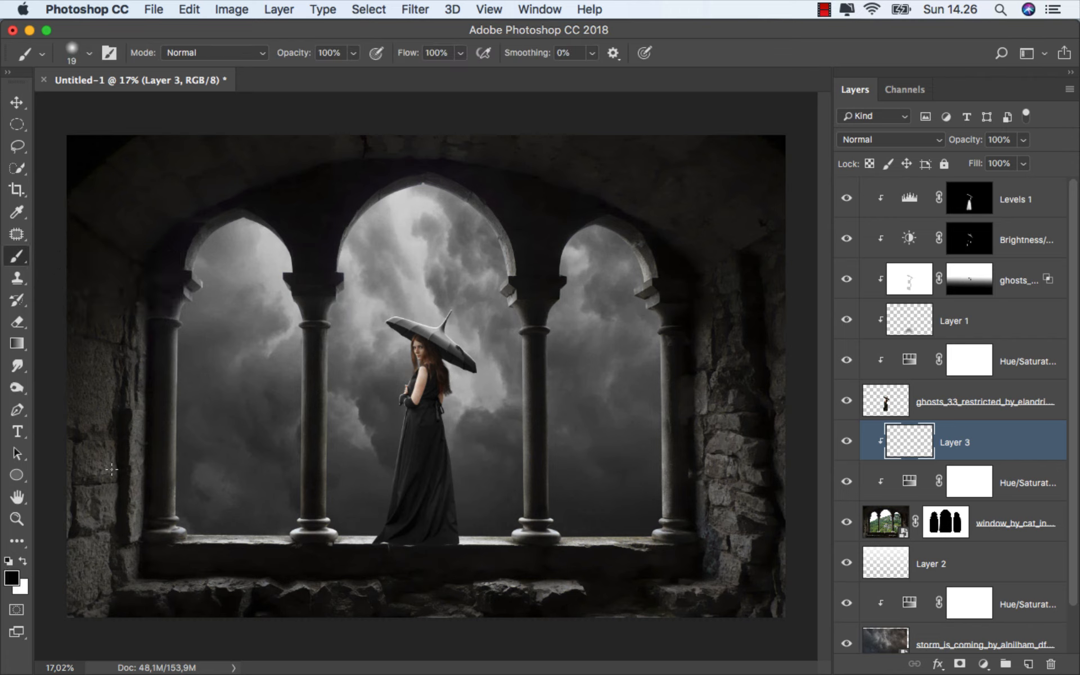
right_click(263, 290)
click(429, 330)
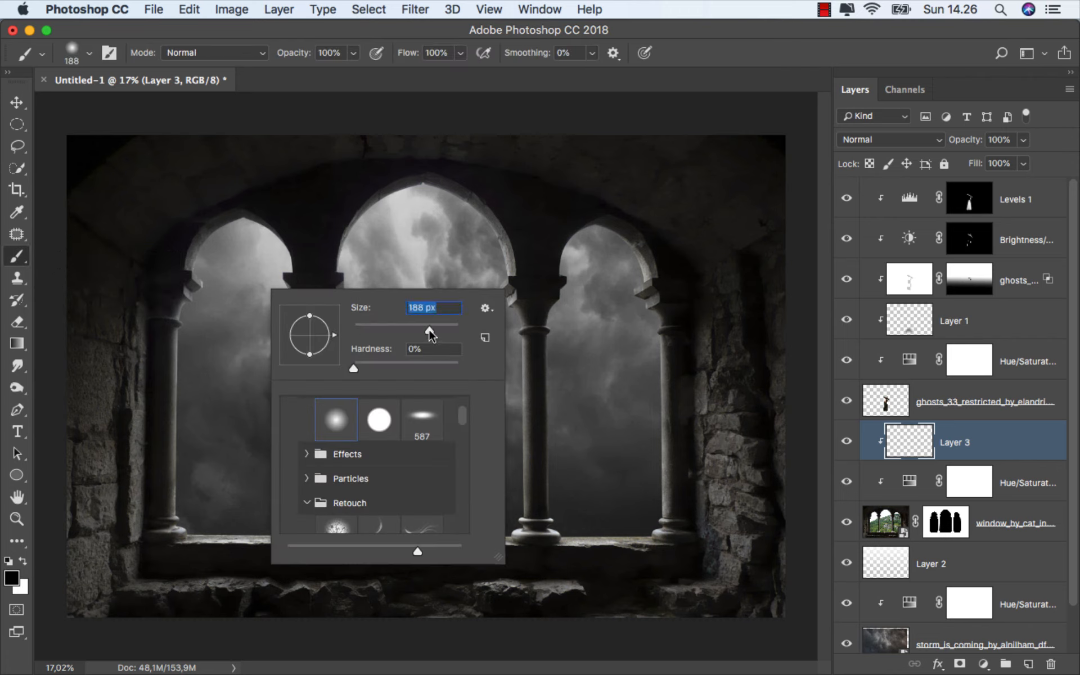
drag(200, 320, 222, 316)
scroll(227, 316, down, 2)
scroll(231, 310, down, 1)
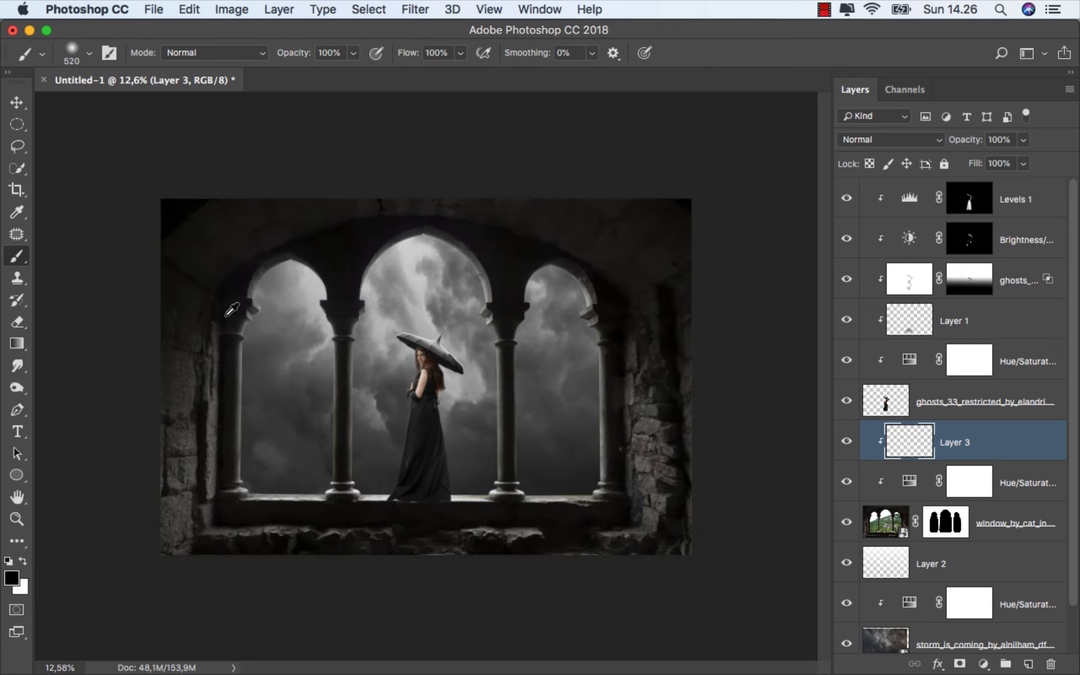
click(354, 53)
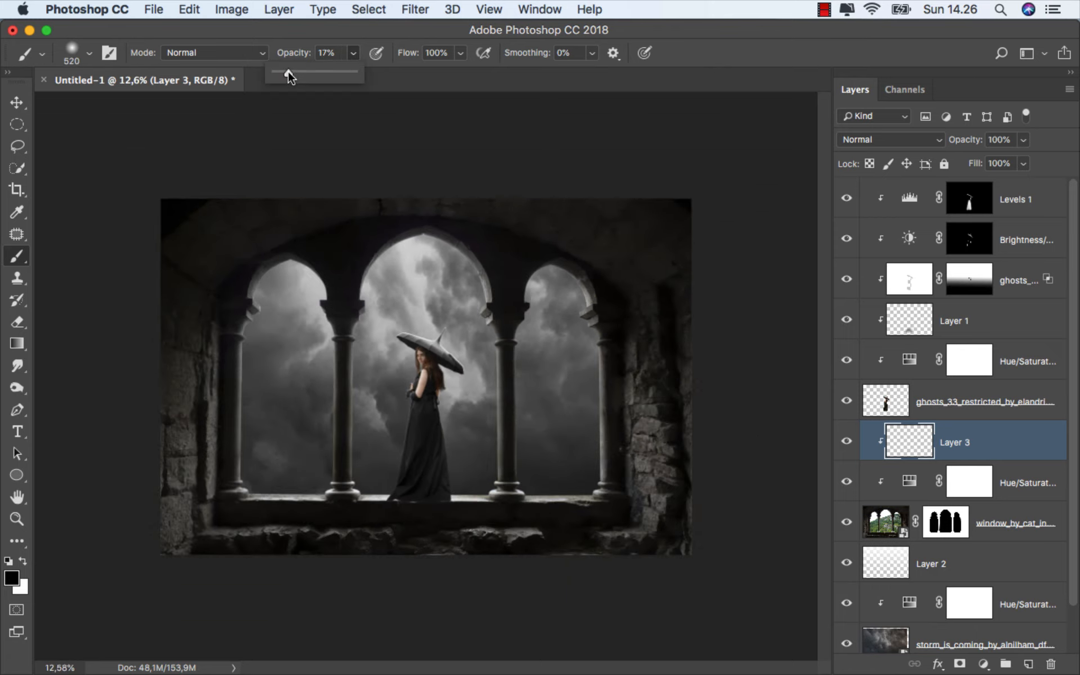
scroll(269, 184, up, 1)
drag(168, 244, 183, 252)
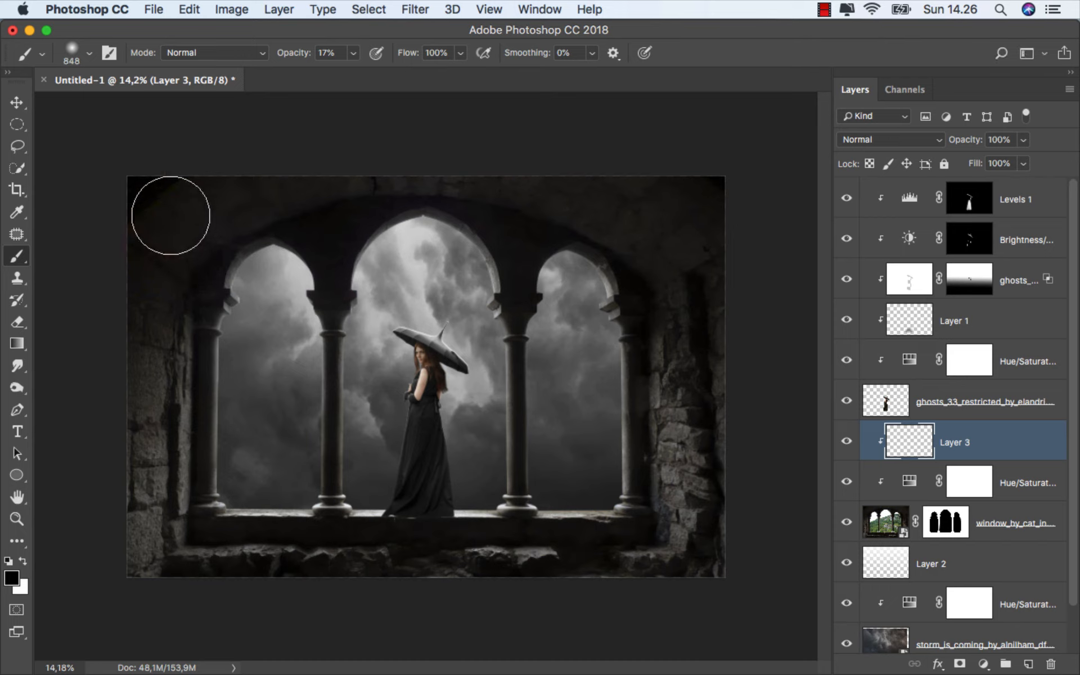
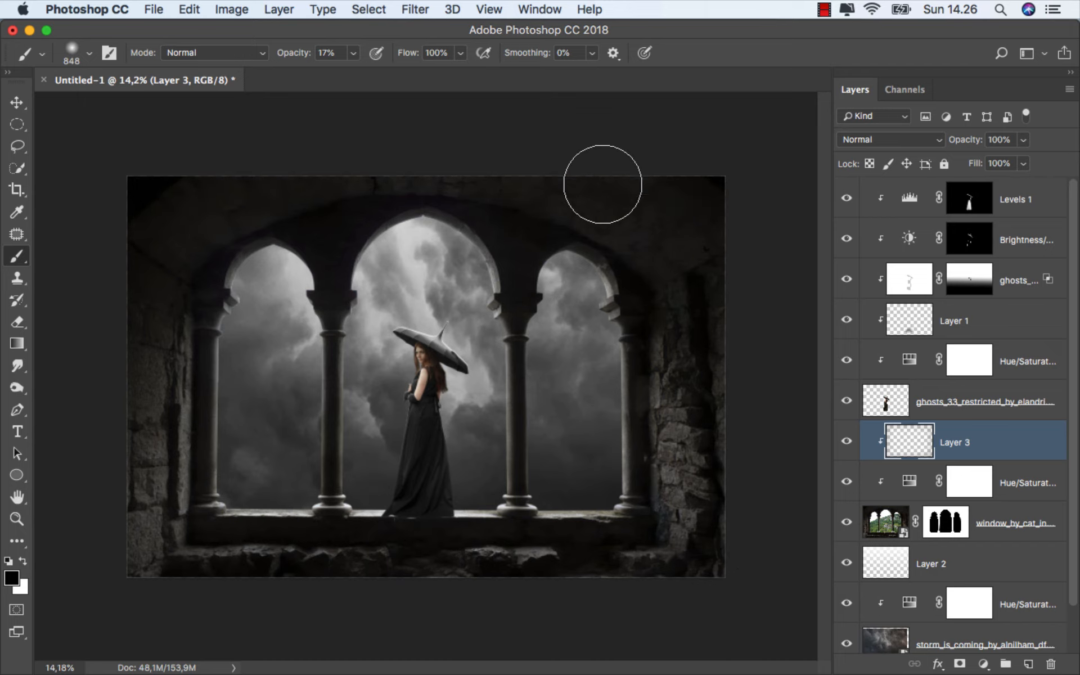
- Darken the outer edges and corners of the stone walls with the black brush, enlarging it to 1089 px, and compare the shading
drag(130, 167, 154, 593)
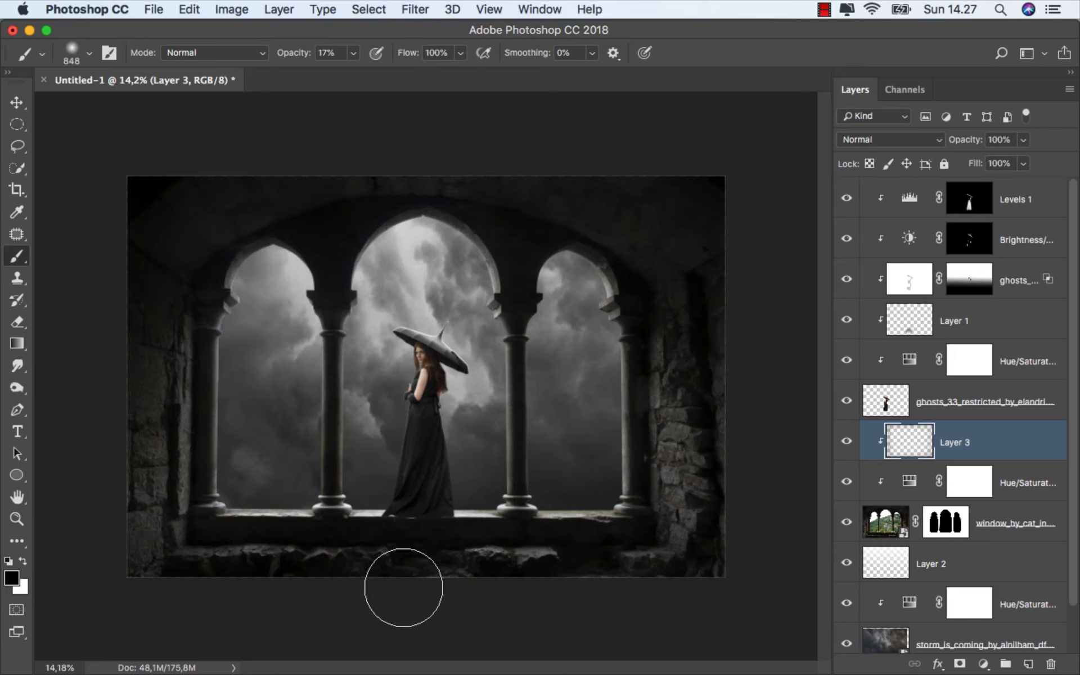
drag(687, 587, 742, 582)
drag(662, 529, 673, 536)
mouse_move(702, 571)
mouse_down()
mouse_move(719, 527)
mouse_move(741, 308)
mouse_up()
right_click(742, 308)
key(Escape)
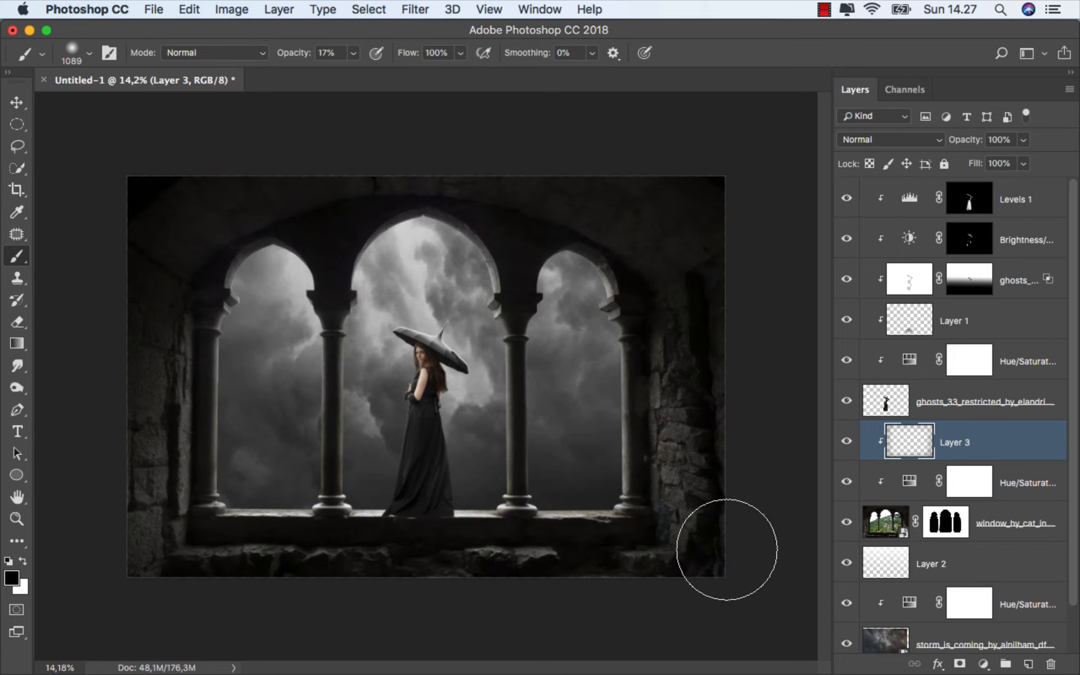
key(super+z)
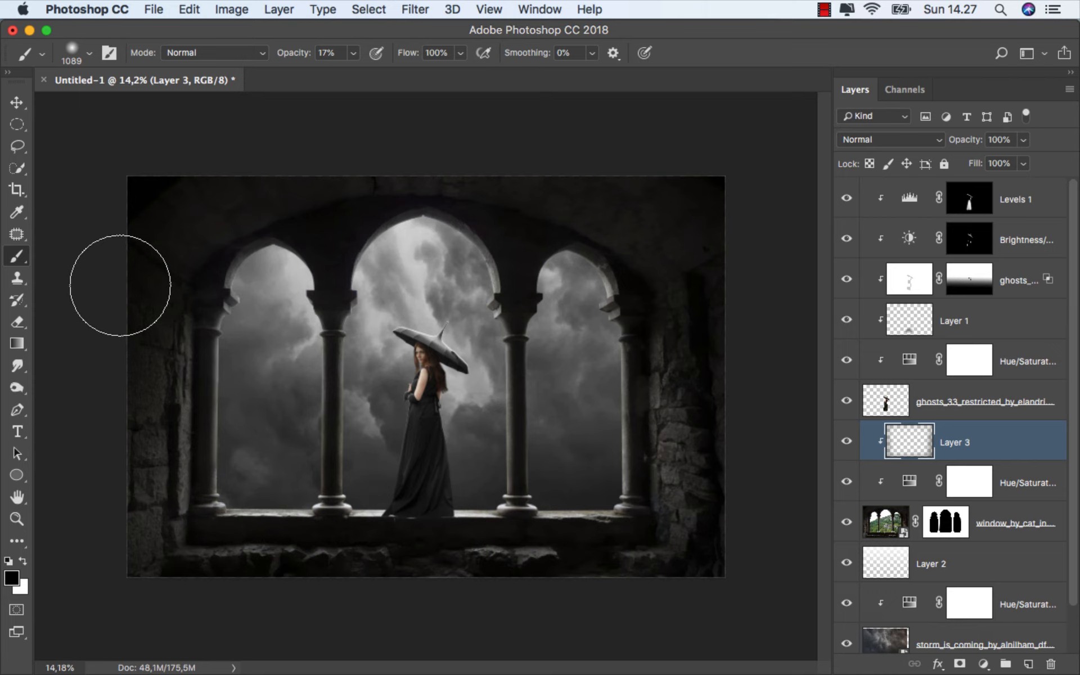
scroll(366, 348, up, 2)
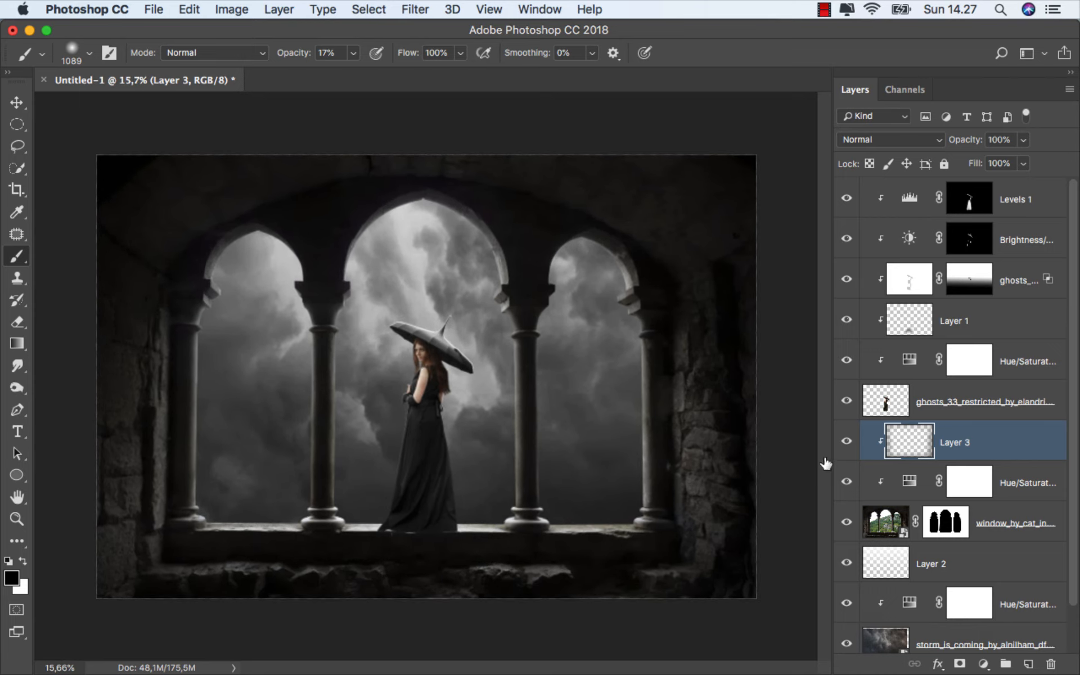
click(846, 443)
- Add another empty layer above the wall-shading layer and clip it to the window layer
click(1028, 663)
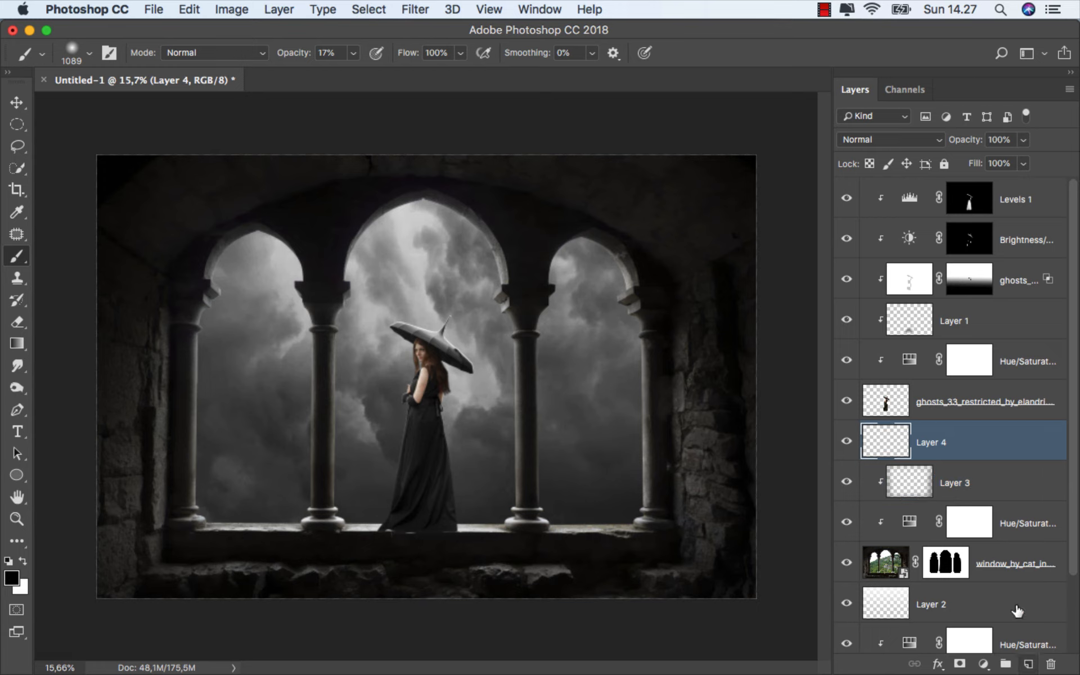
right_click(976, 445)
mouse_move(868, 658)
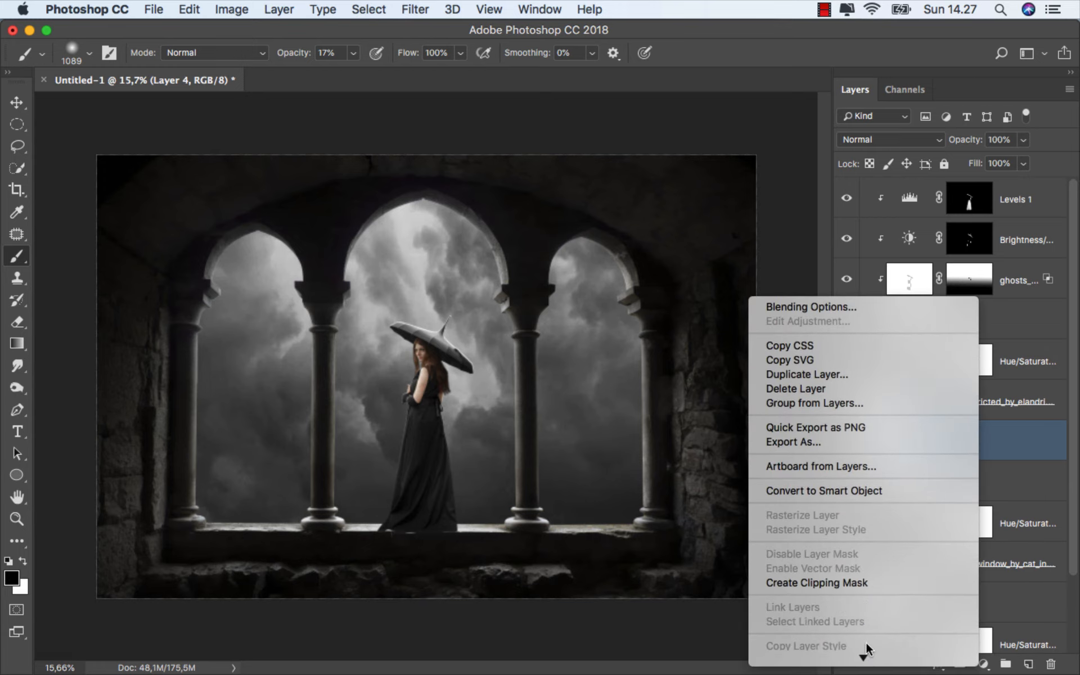
click(863, 583)
- Paint out the bright stone edges along the dress hem in black at 17% opacity, shrinking the brush to 33 px
scroll(414, 545, up, 5)
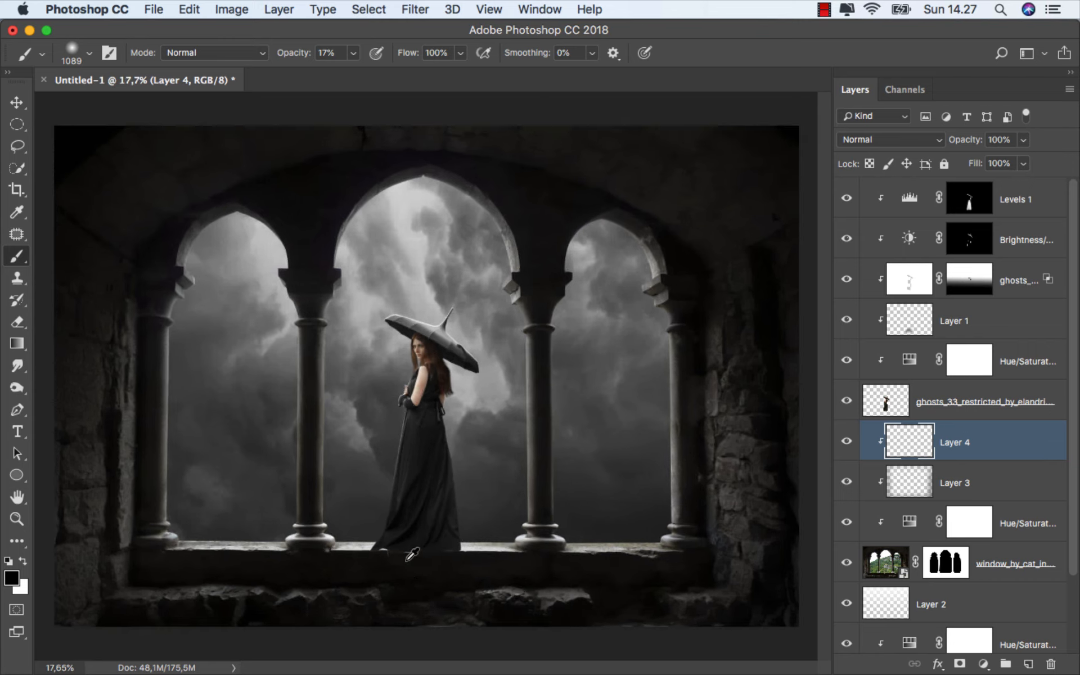
drag(414, 547, 264, 533)
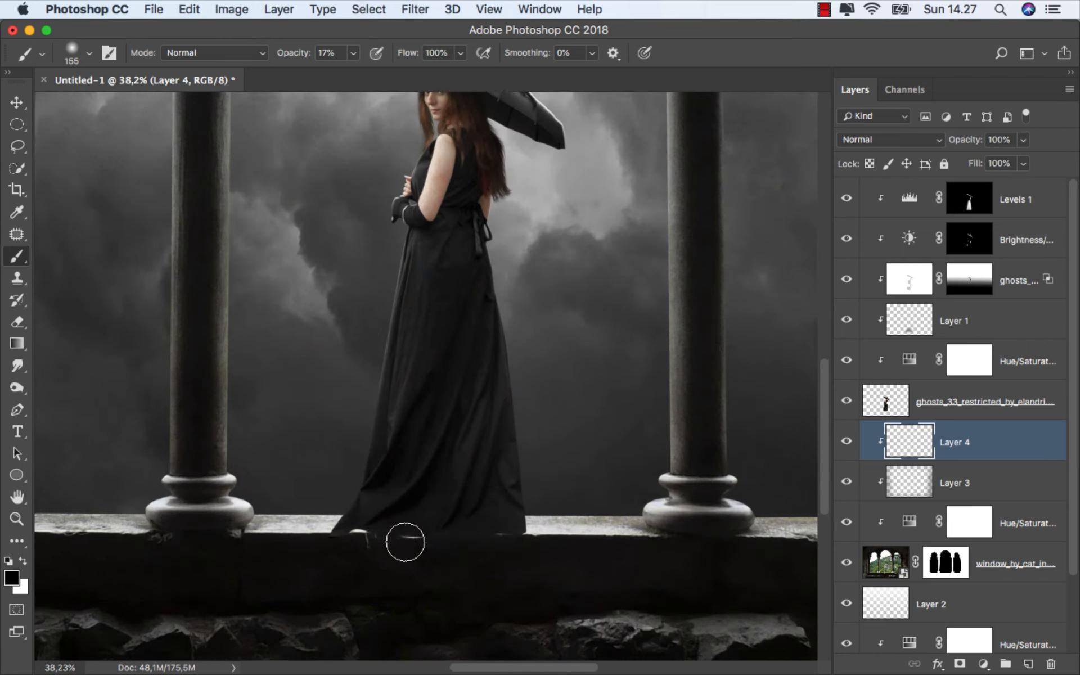
scroll(405, 540, up, 5)
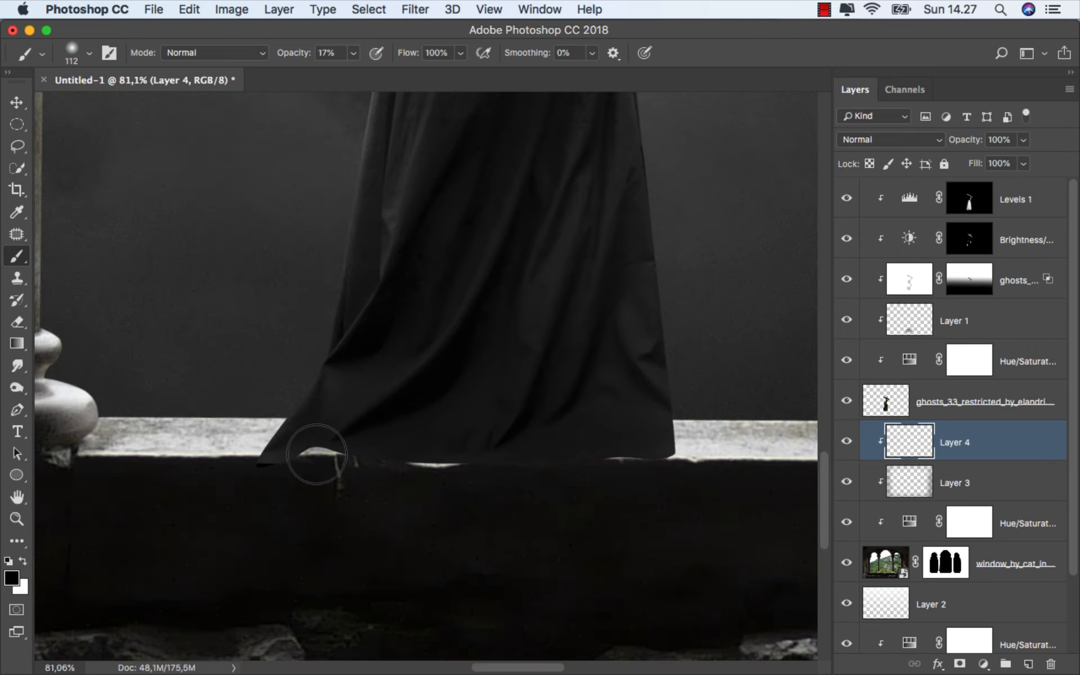
mouse_move(316, 455)
mouse_down()
mouse_move(347, 439)
mouse_move(383, 453)
mouse_move(276, 462)
mouse_move(576, 463)
mouse_move(419, 465)
mouse_move(562, 466)
mouse_move(457, 472)
mouse_move(490, 475)
mouse_move(593, 465)
mouse_up()
scroll(318, 454, up, 3)
scroll(464, 468, down, 2)
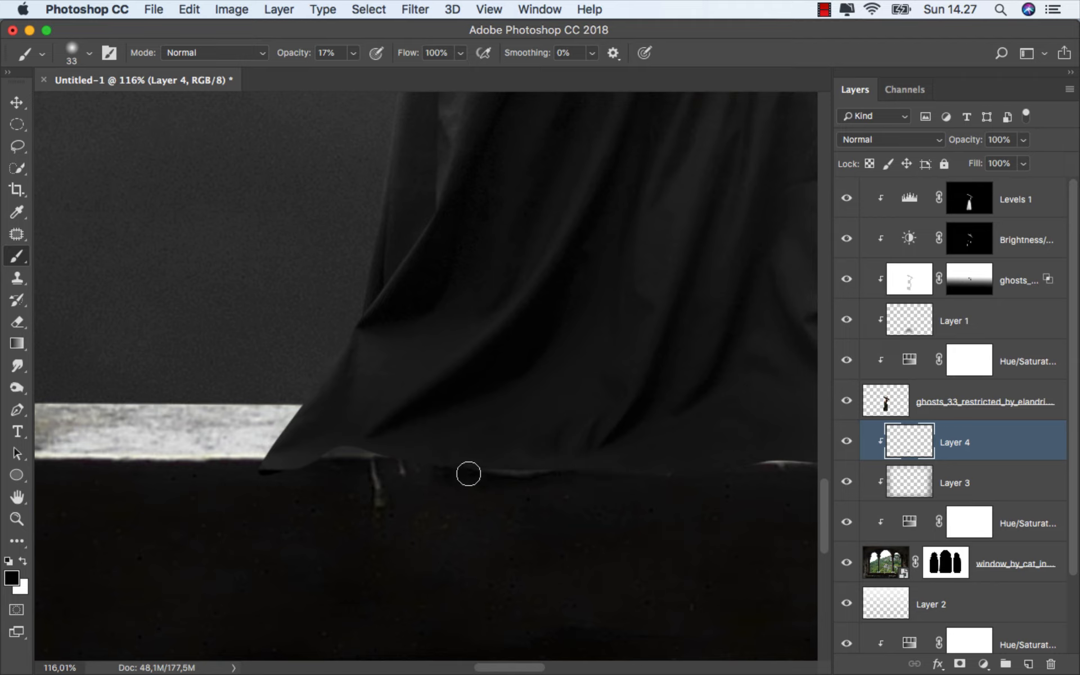
drag(559, 456, 386, 472)
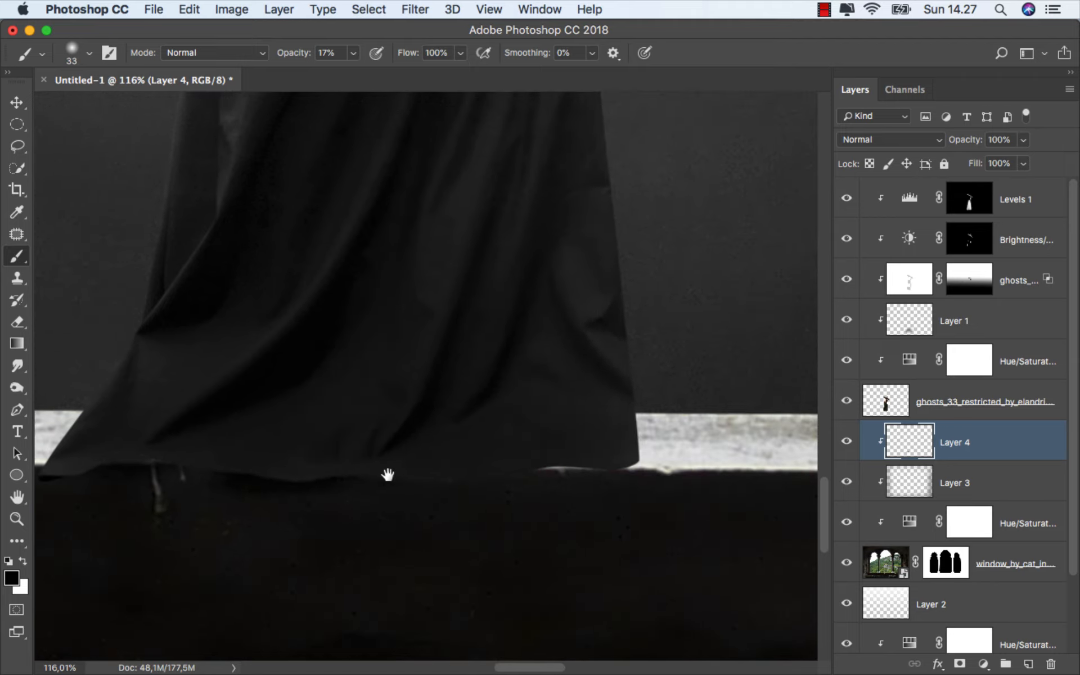
drag(628, 481, 562, 468)
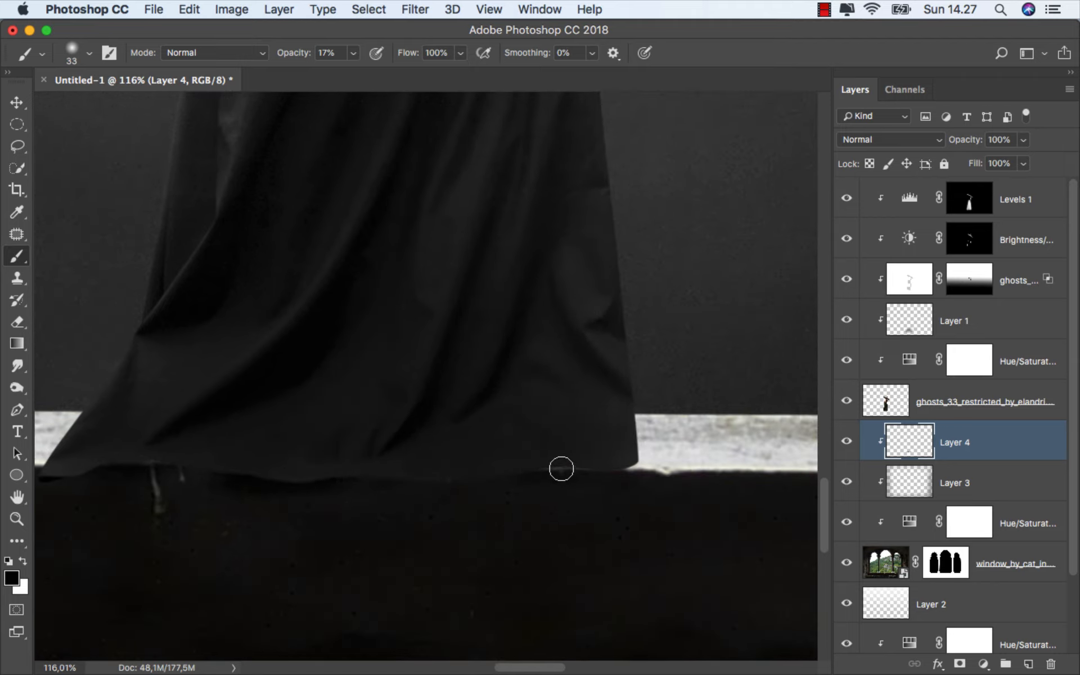
drag(630, 482, 601, 467)
scroll(562, 464, down, 2)
- Darken the ledge beneath the dress with a 181 px black brush and toggle the layer to compare the shading
drag(504, 459, 549, 463)
scroll(329, 463, down, 6)
scroll(335, 460, down, 3)
drag(338, 456, 365, 456)
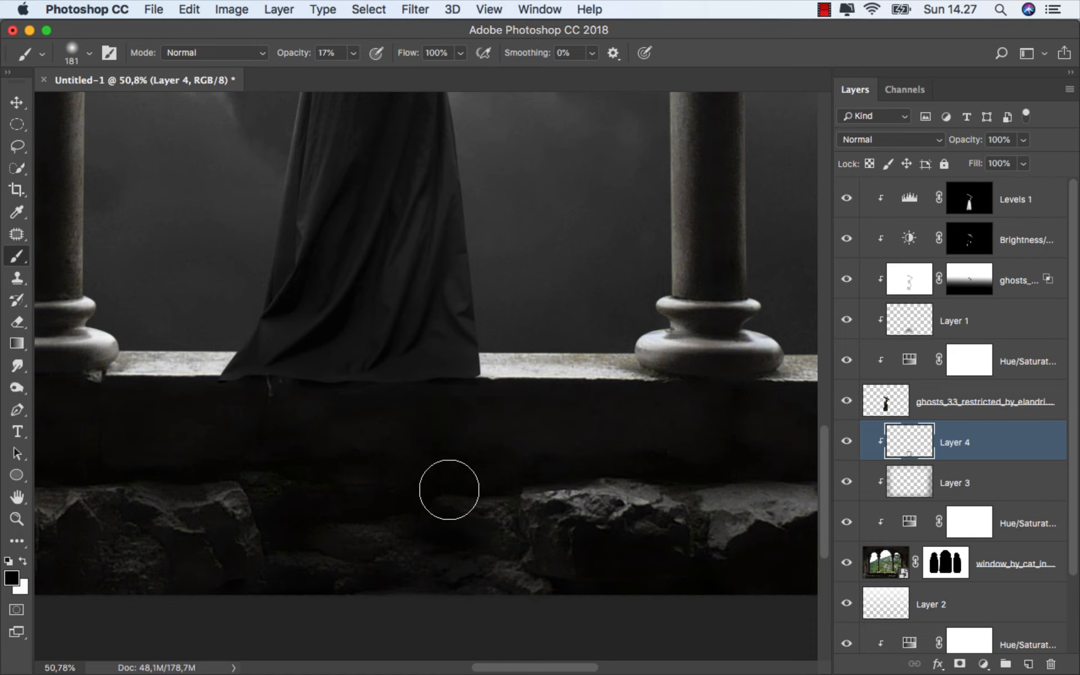
scroll(466, 475, down, 3)
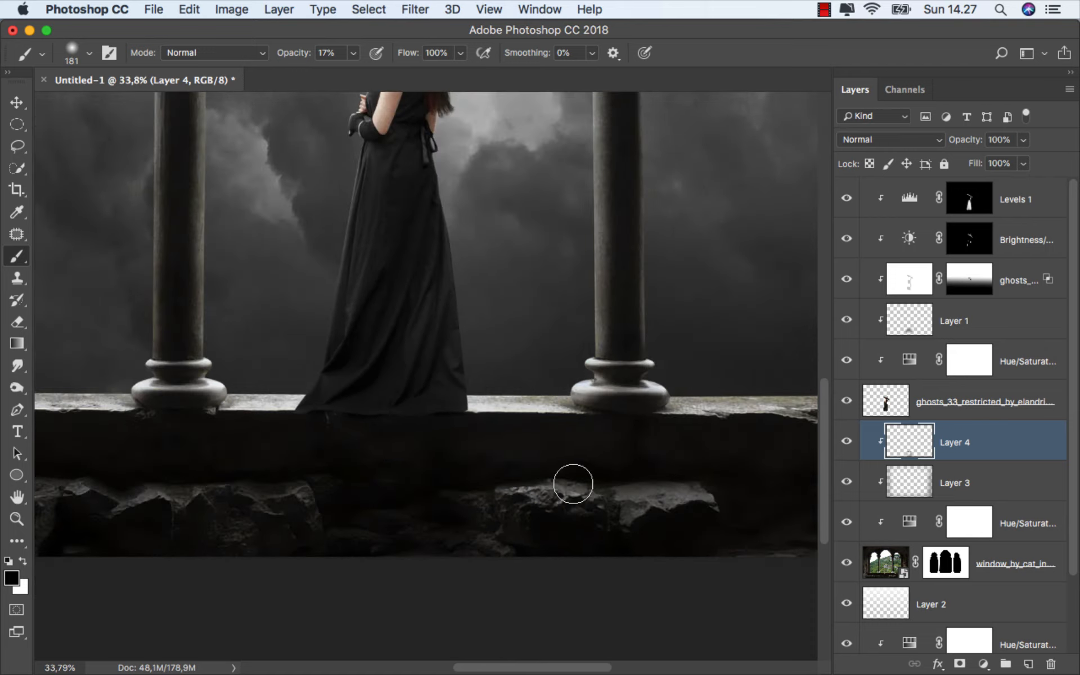
key(super+0)
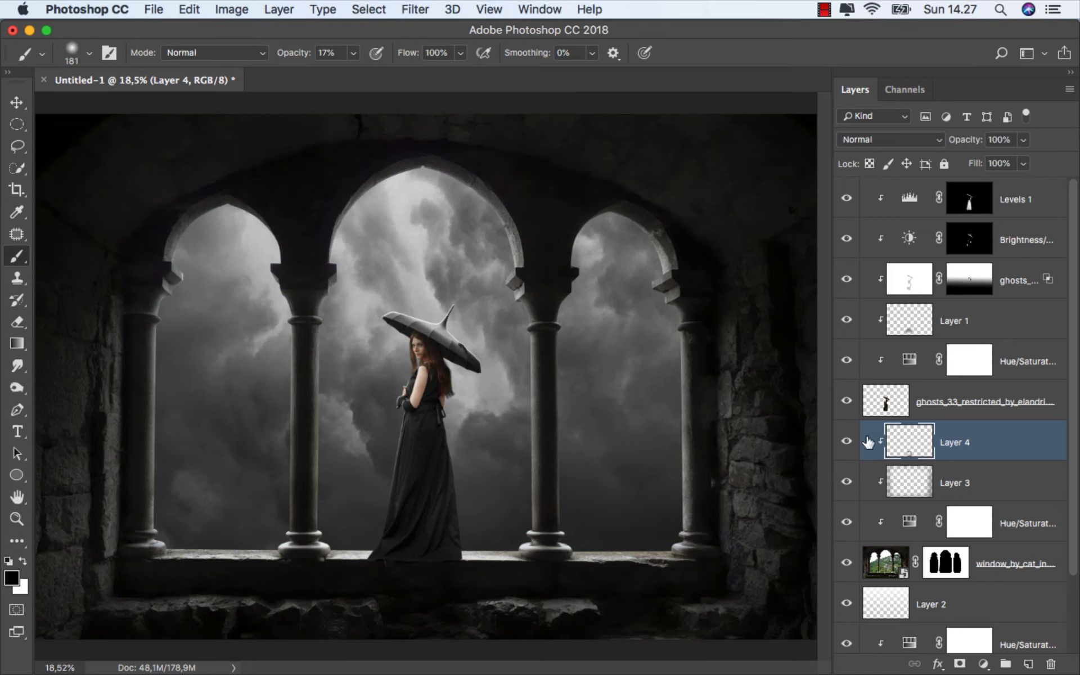
click(847, 442)
click(846, 444)
- Place the 12_smoke_fog image from Finder above the Levels 1 layer and set its blend mode to Screen
key(v)
click(1032, 212)
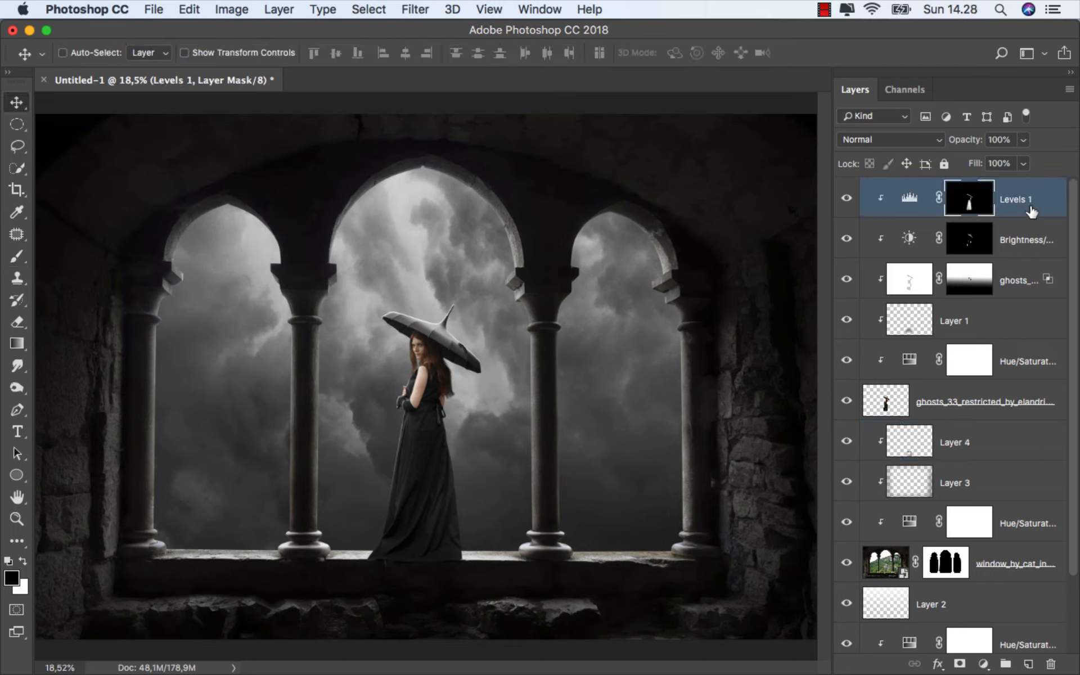
click(342, 627)
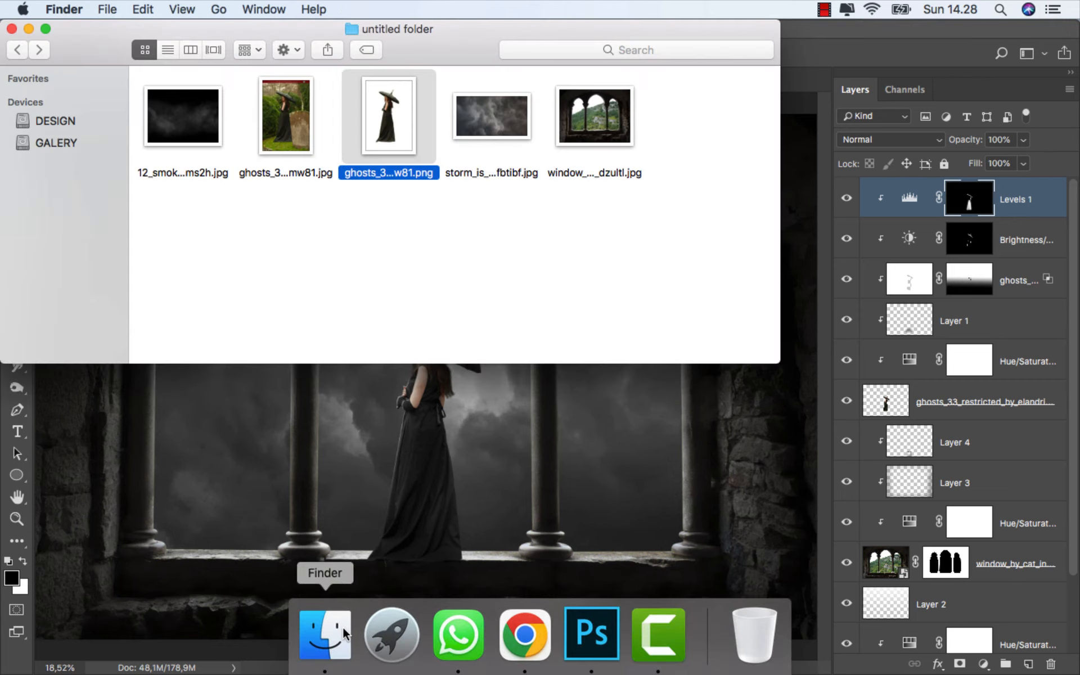
drag(216, 134, 384, 511)
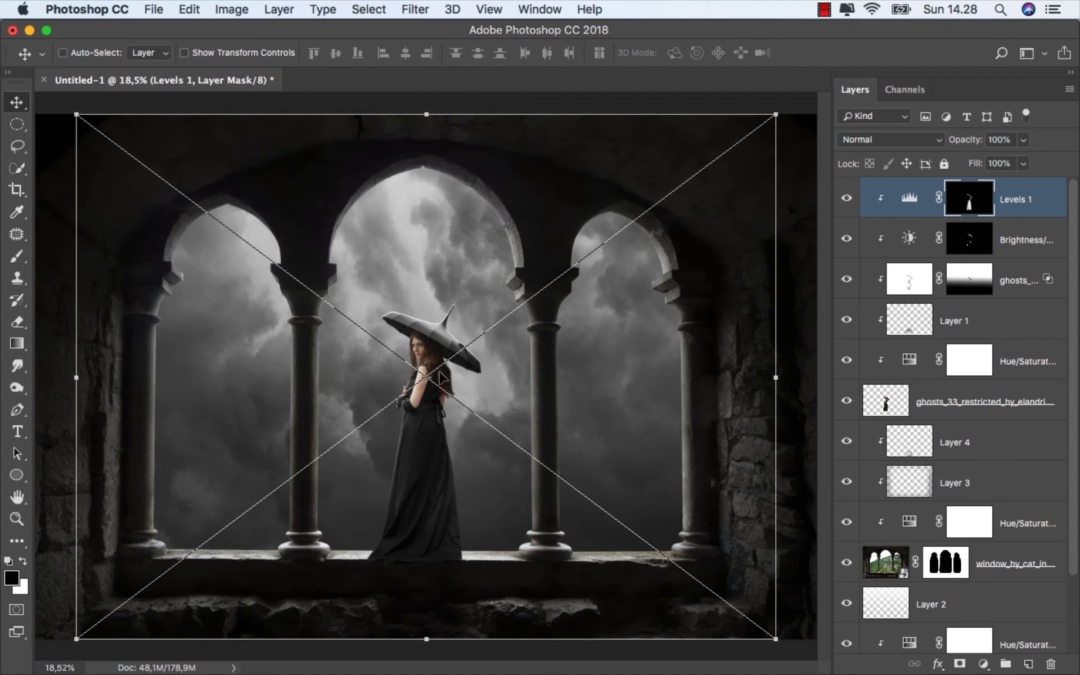
scroll(444, 398, down, 3)
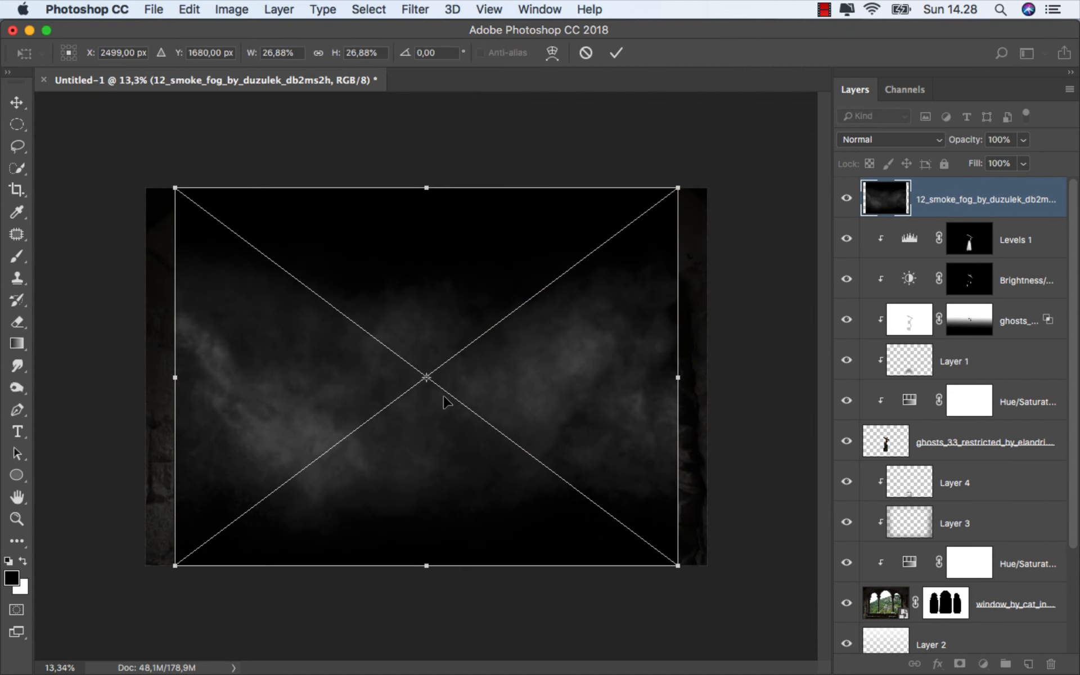
click(853, 142)
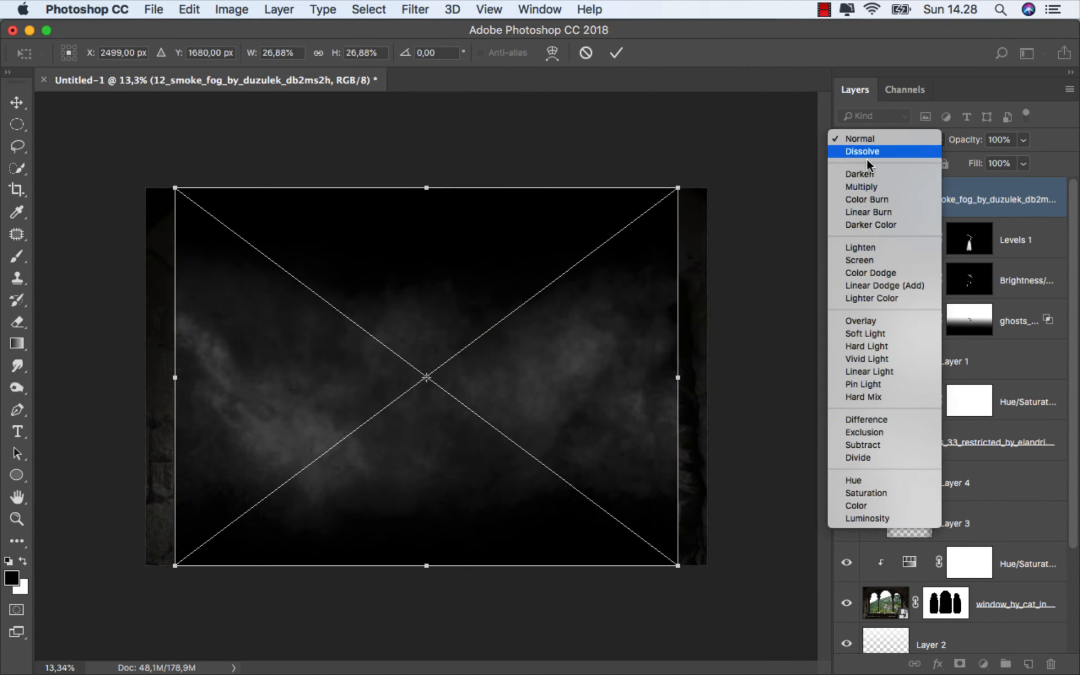
click(878, 262)
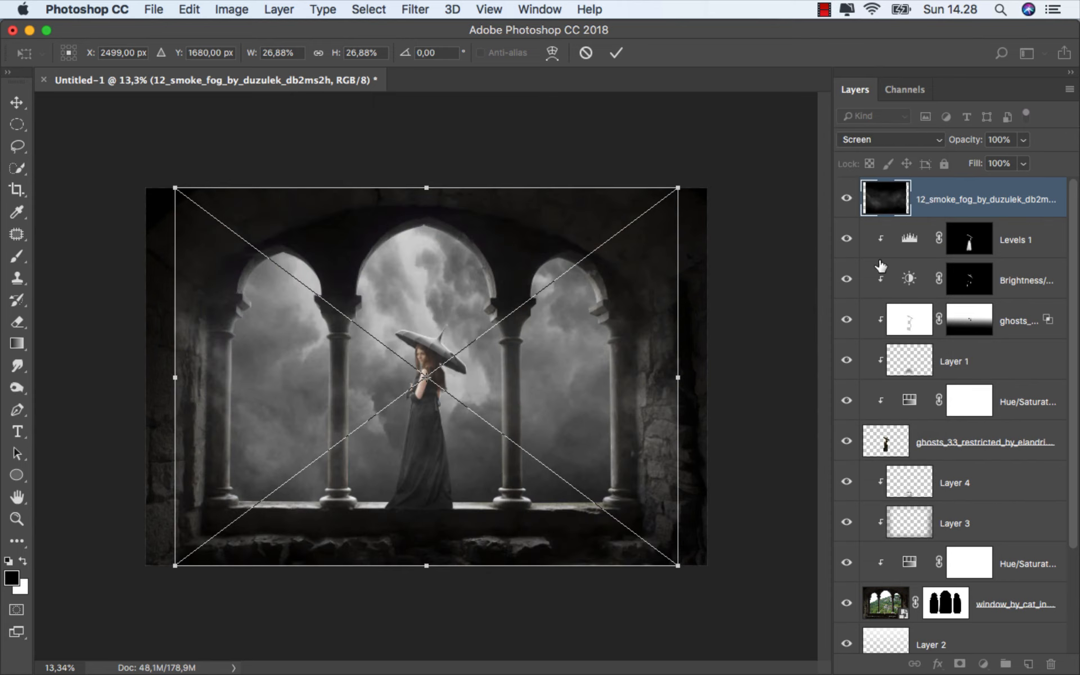
- Stretch the smoke to 30.01% width to span the canvas and move it down to X 2484 px, Y 2930 px
drag(670, 374, 700, 373)
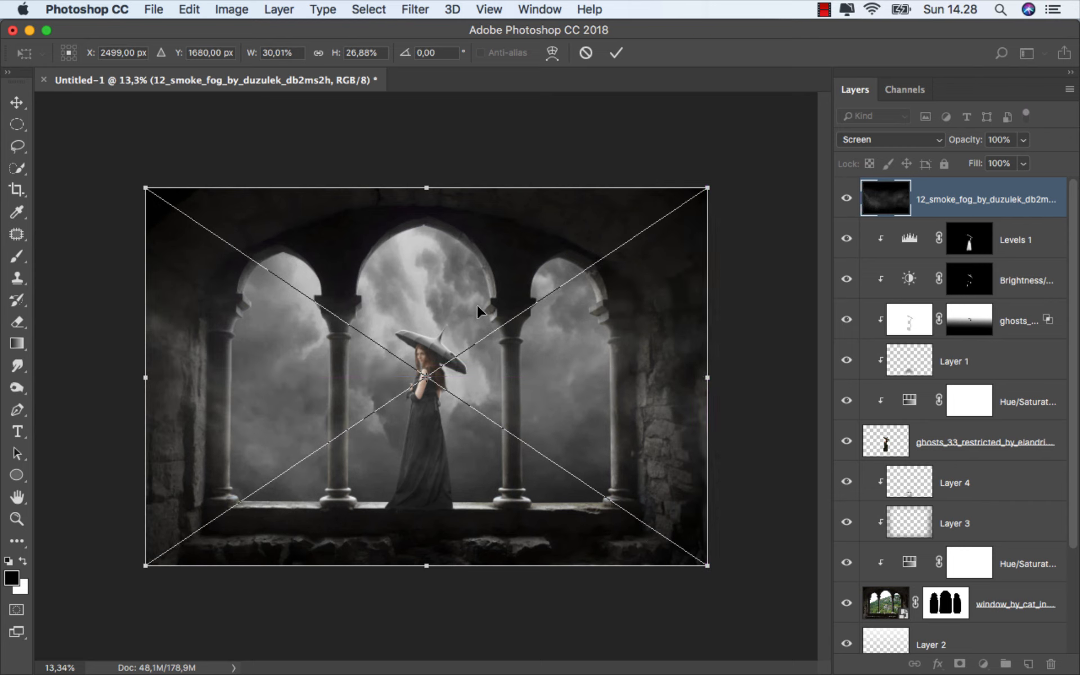
drag(477, 305, 475, 447)
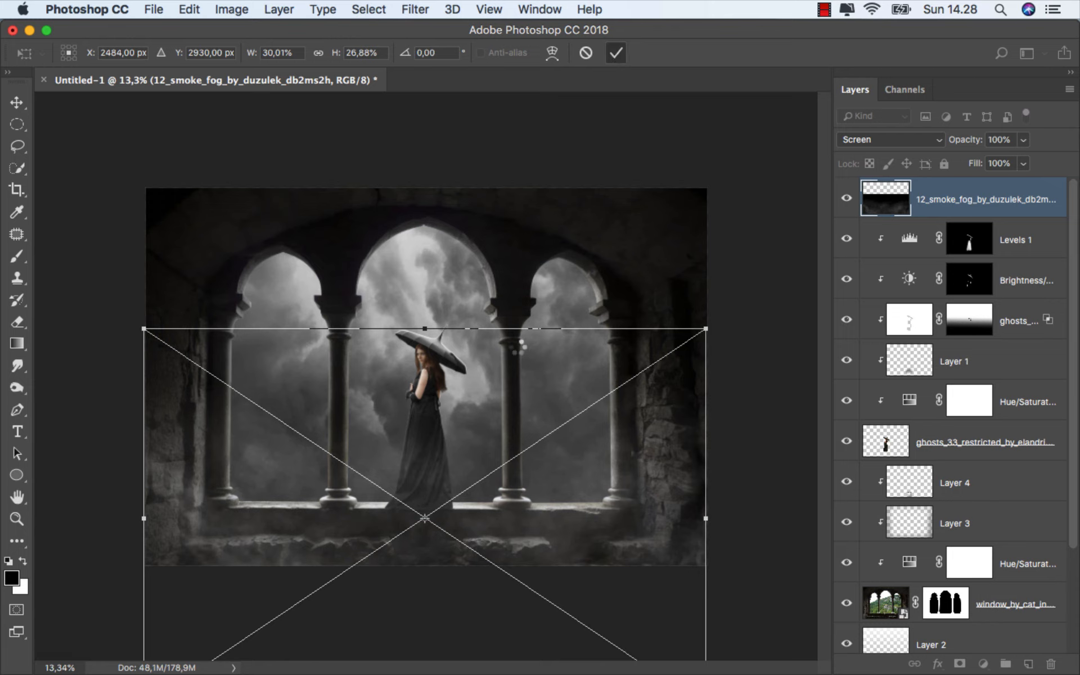
click(616, 53)
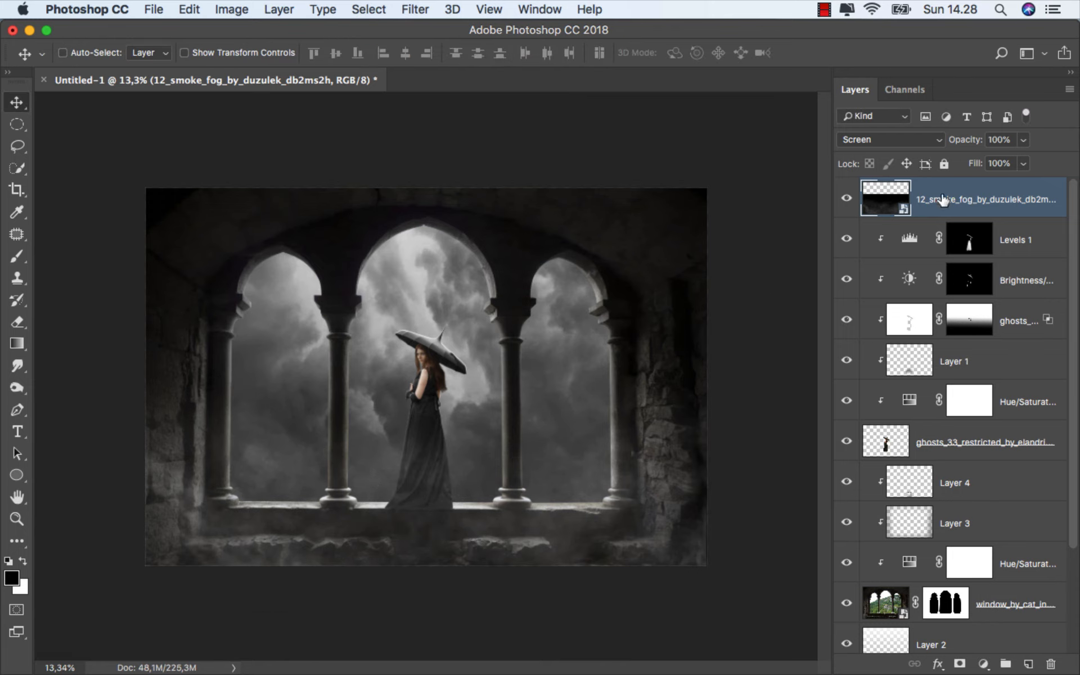
- Add a layer mask to the smoke layer and set up a black 361 px brush at 9% opacity
click(960, 665)
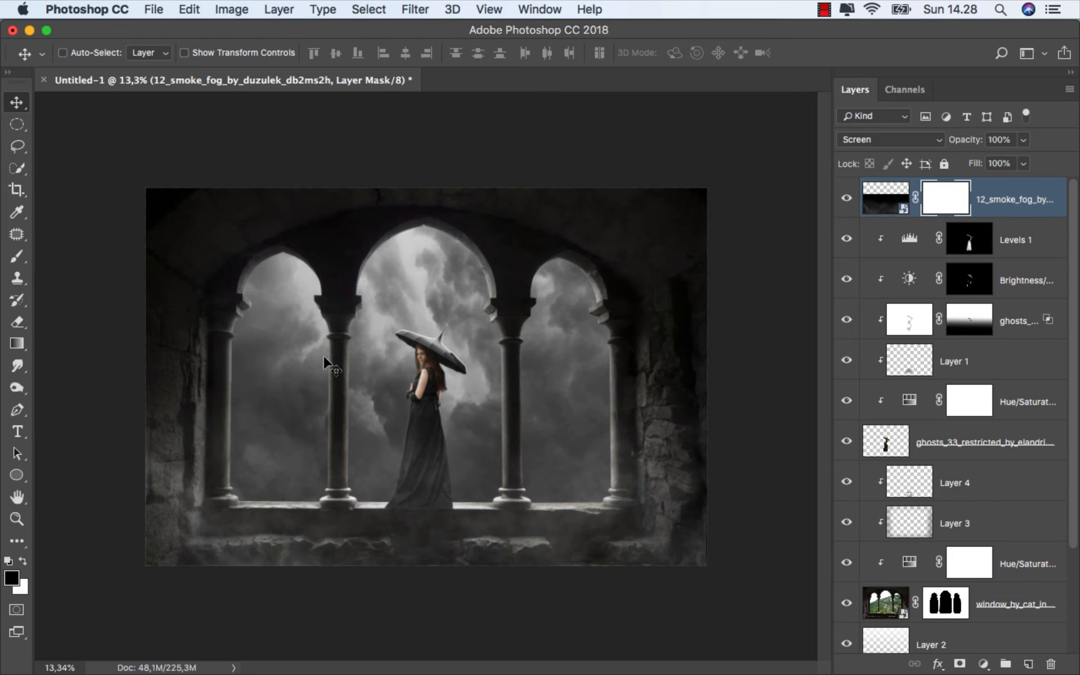
right_click(17, 258)
click(85, 256)
scroll(401, 517, up, 5)
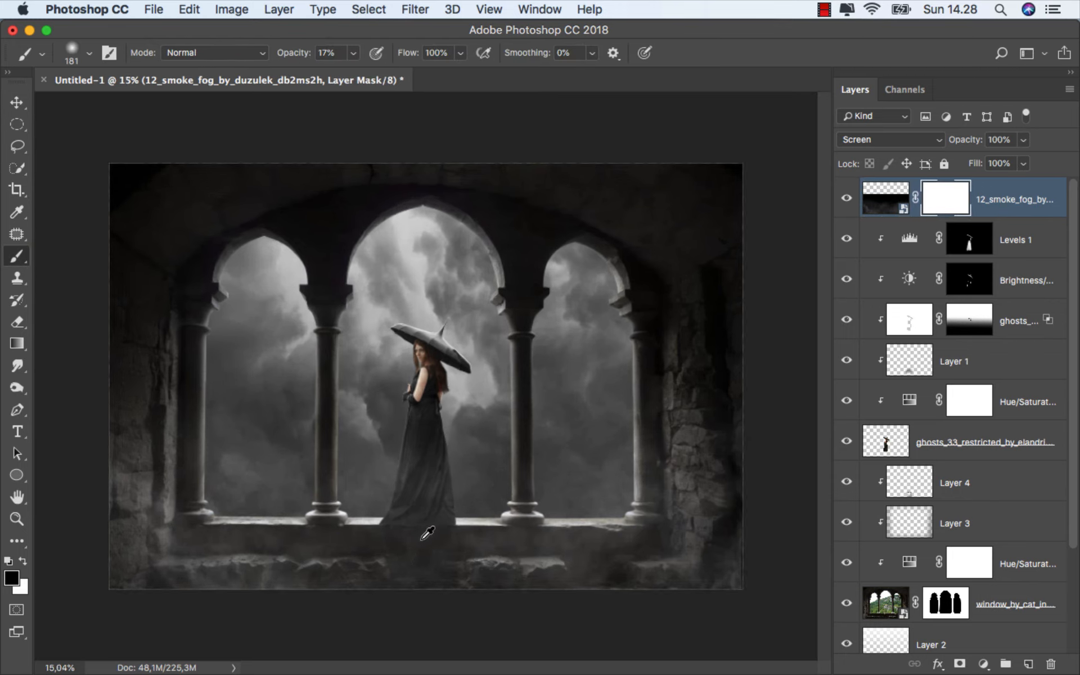
scroll(436, 491, up, 2)
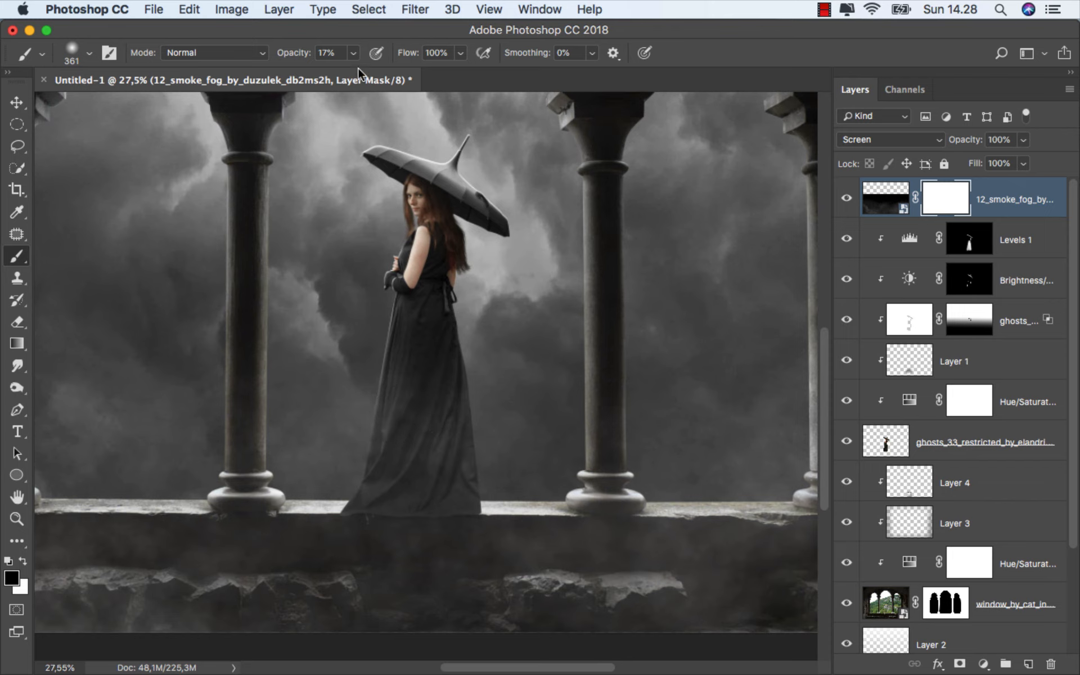
click(353, 56)
drag(345, 73, 346, 73)
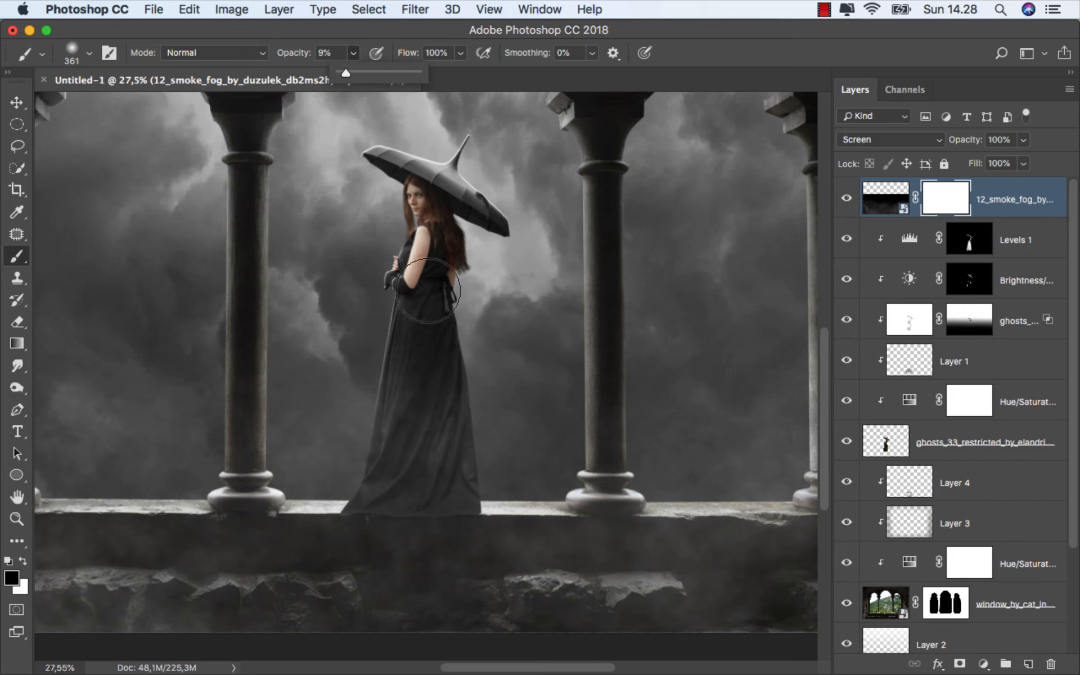
- Fade the smoke over the dress and the ledge below it on the mask, enlarging the brush to 504 px
scroll(439, 324, down, 2)
click(427, 389)
drag(425, 389, 438, 391)
click(418, 414)
mouse_move(421, 431)
mouse_down()
mouse_move(443, 459)
mouse_move(430, 400)
mouse_move(376, 502)
mouse_move(440, 514)
mouse_up()
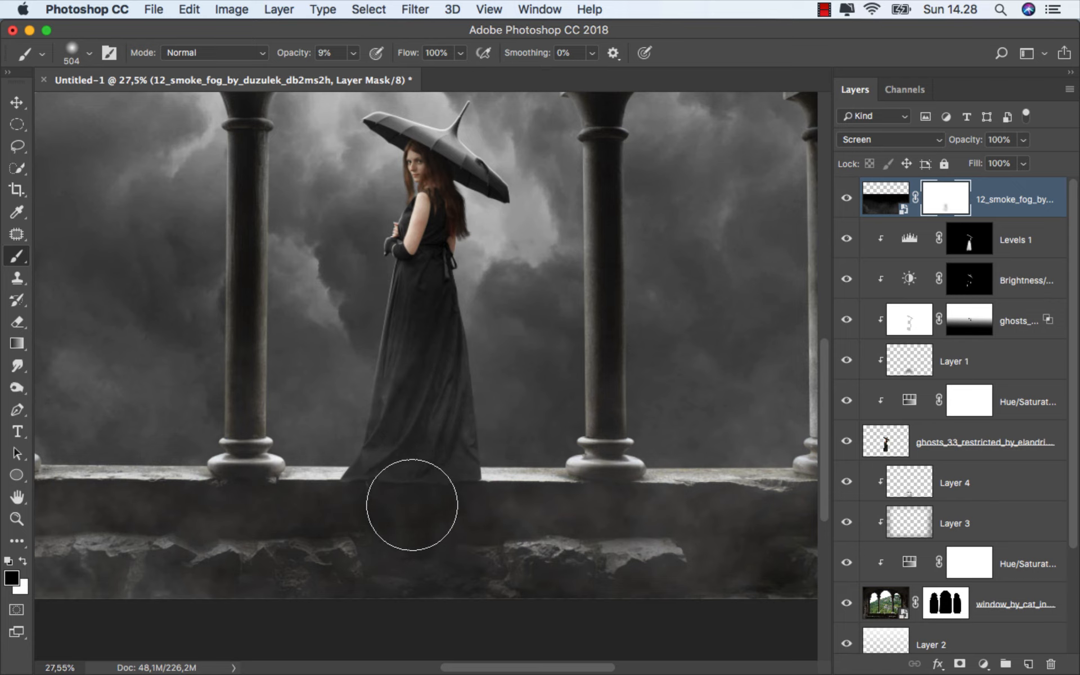
scroll(414, 500, down, 4)
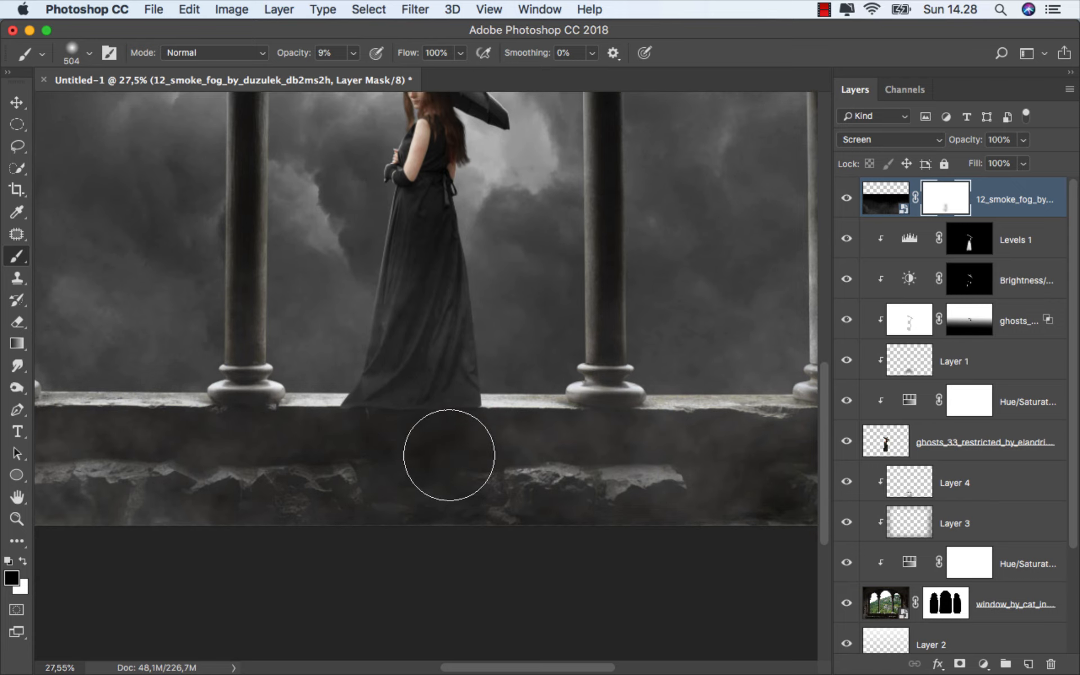
- Fade the smoke along the lower rocks and corners on the mask with a 678 px brush and compare the smoke layer
scroll(516, 485, down, 4)
ctrl+alt+drag(669, 570, 704, 563)
mouse_move(623, 584)
mouse_down()
mouse_move(577, 578)
mouse_move(538, 593)
mouse_move(576, 602)
mouse_move(242, 603)
mouse_move(276, 609)
mouse_move(167, 622)
mouse_move(272, 613)
mouse_move(131, 565)
mouse_move(160, 570)
mouse_move(190, 592)
mouse_move(183, 599)
mouse_move(269, 615)
mouse_up()
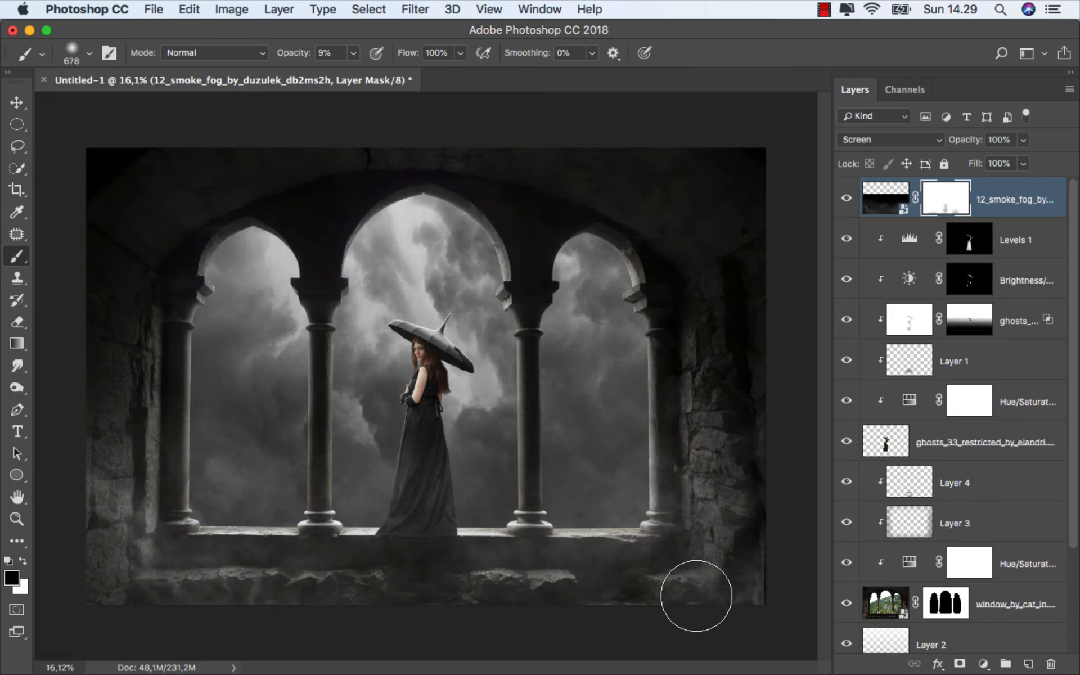
drag(697, 596, 769, 587)
scroll(637, 538, down, 1)
scroll(637, 537, up, 1)
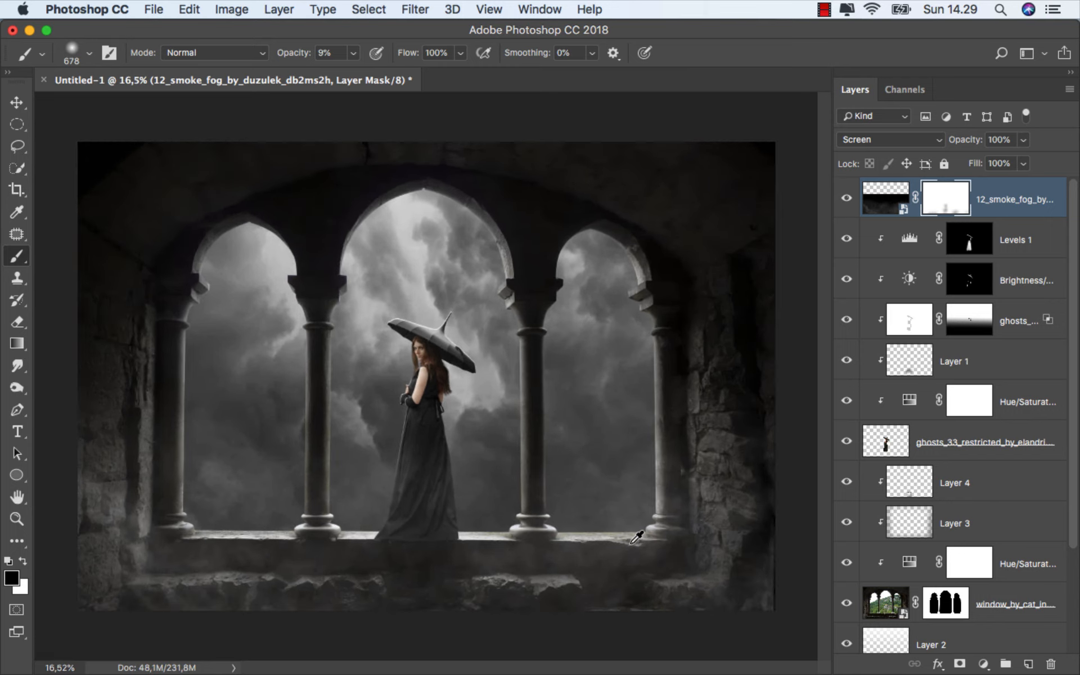
click(20, 108)
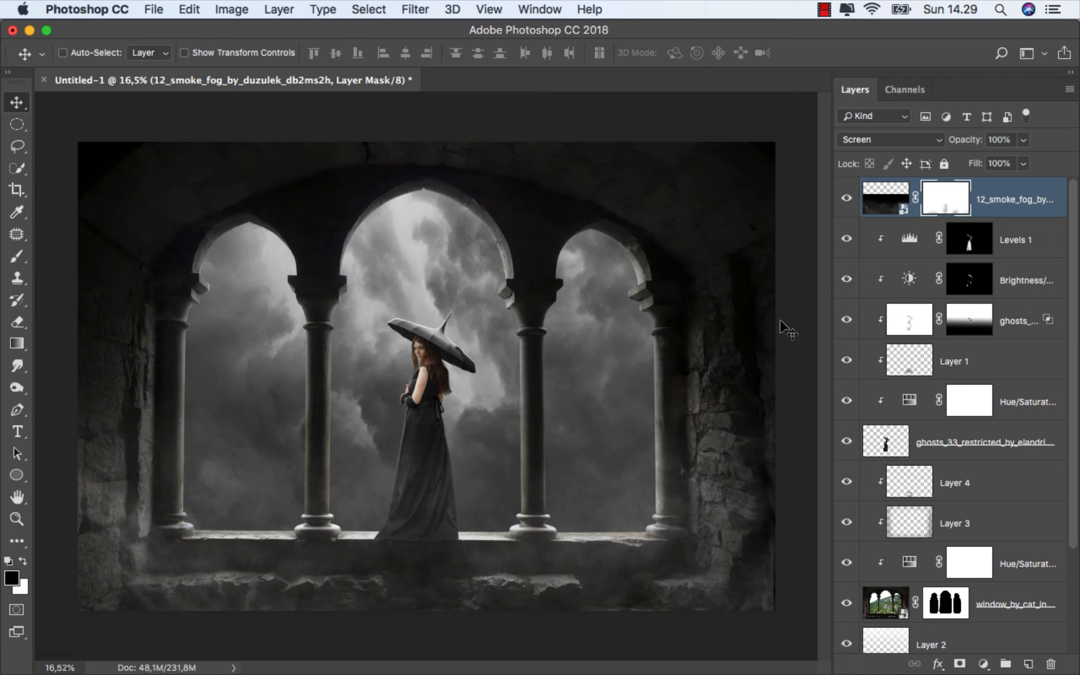
click(846, 200)
click(846, 200)
- Add a Color Balance adjustment above the smoke layer with Midtones at Cyan-Red +3 and Yellow-Blue -19
click(995, 204)
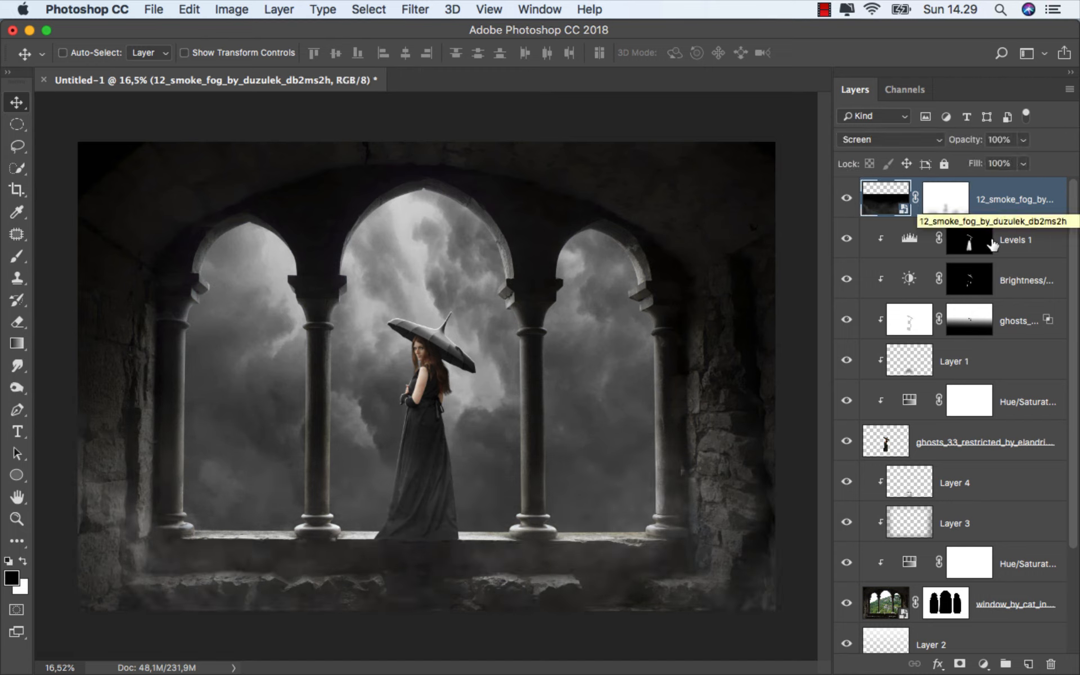
click(983, 666)
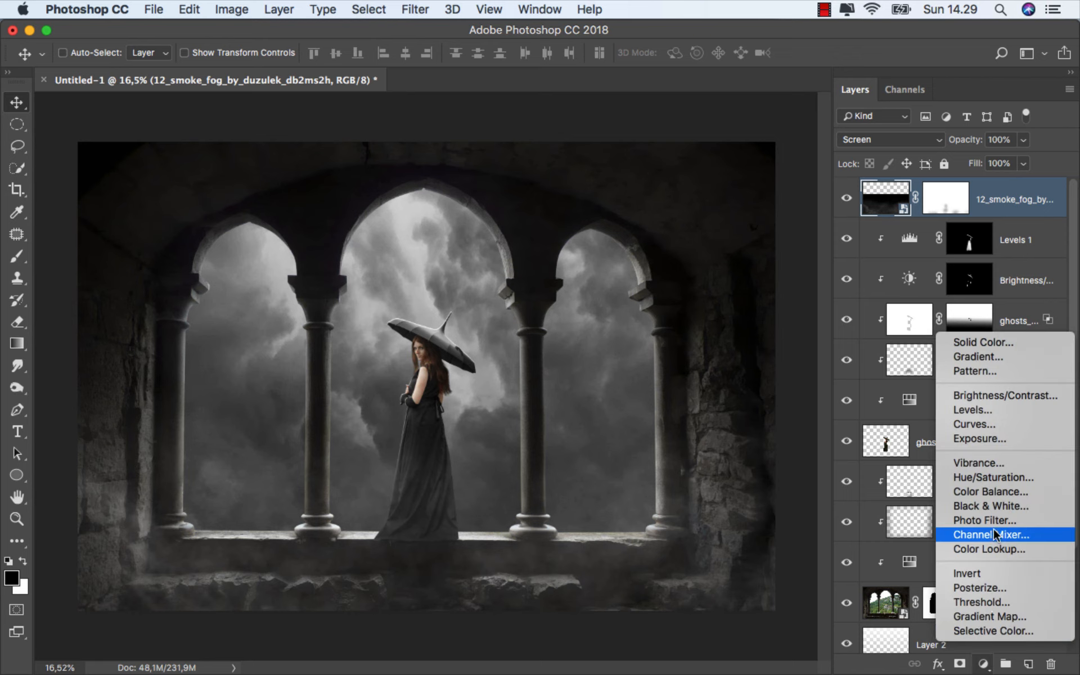
click(999, 492)
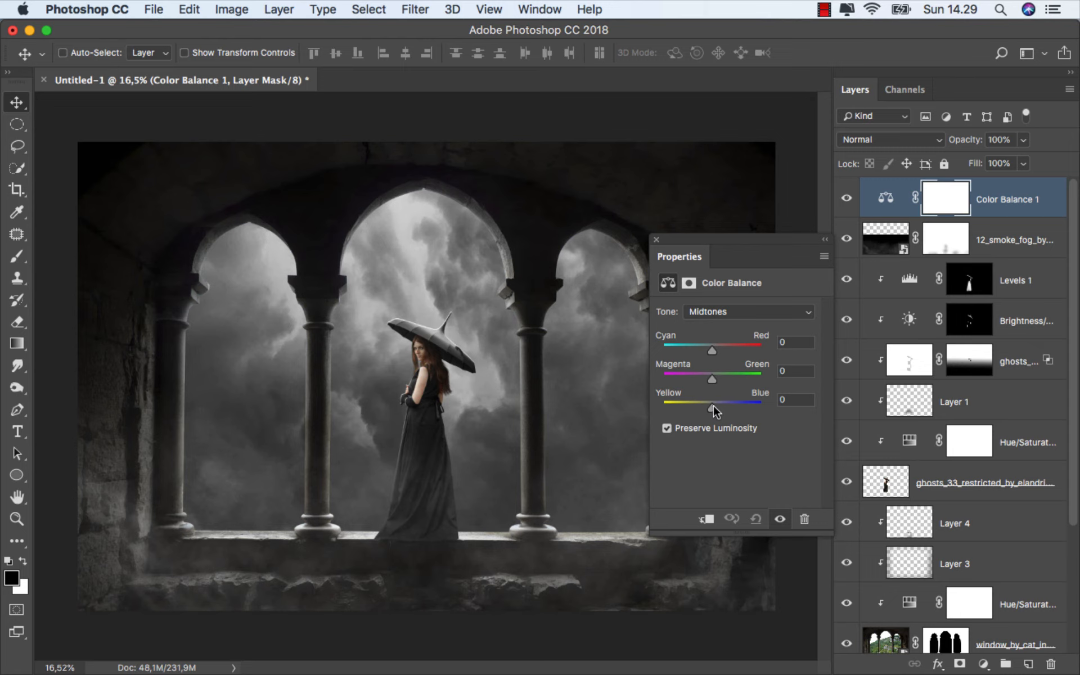
drag(713, 406, 703, 407)
drag(712, 351, 712, 350)
- Set the Color Balance Highlights to Cyan-Red -10, Magenta-Green -3 and Yellow-Blue +34
click(717, 312)
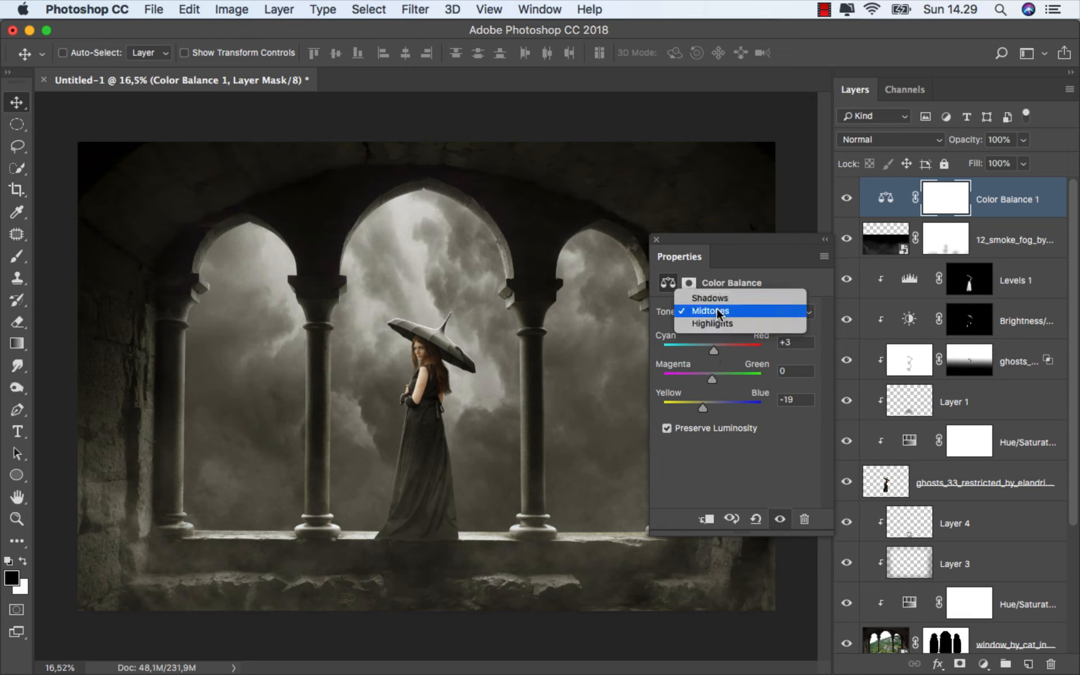
click(725, 321)
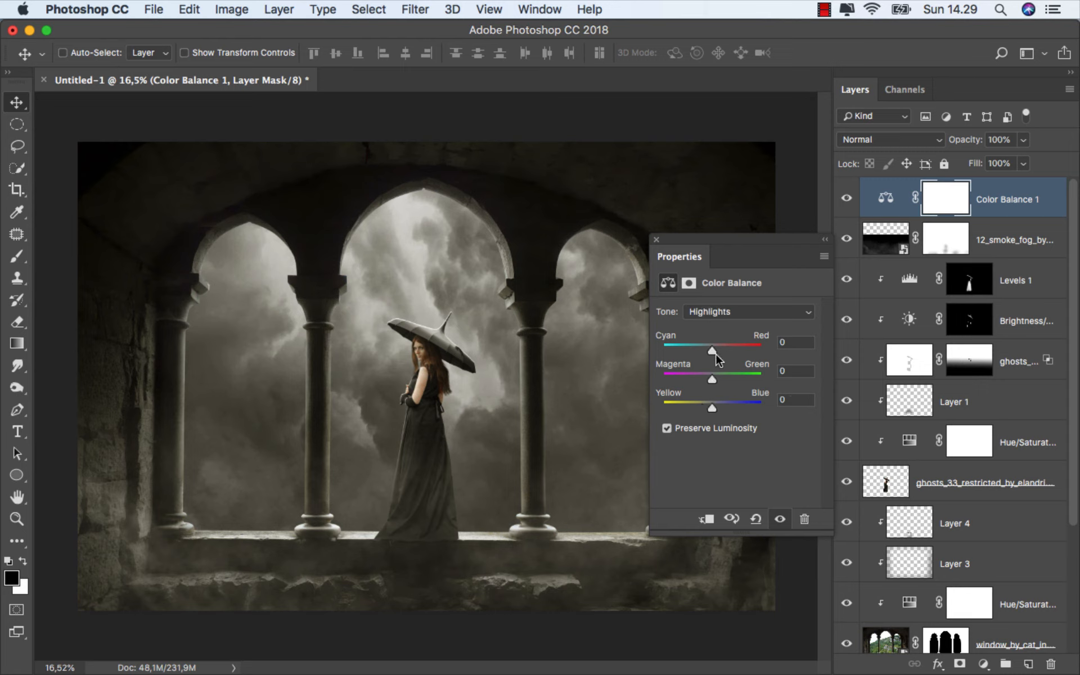
drag(710, 348, 705, 347)
drag(705, 348, 707, 348)
drag(714, 404, 706, 348)
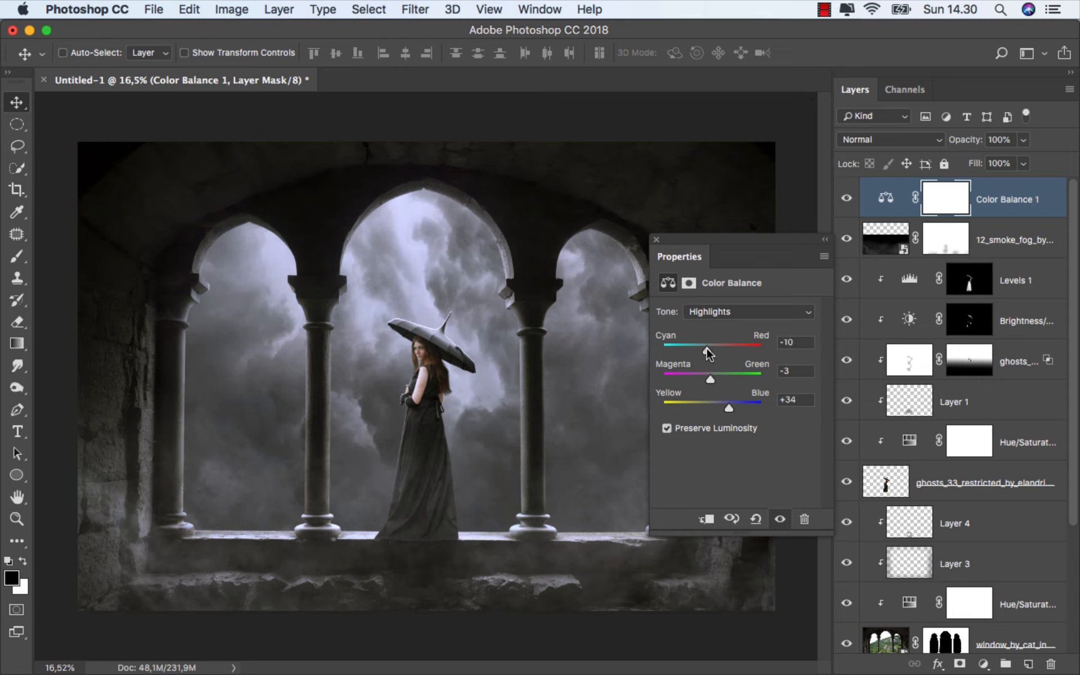
- Set the Color Balance Shadows to Cyan-Red +5 and Magenta-Green -5 with a shift toward yellow, and compare the adjustment's effect
click(721, 312)
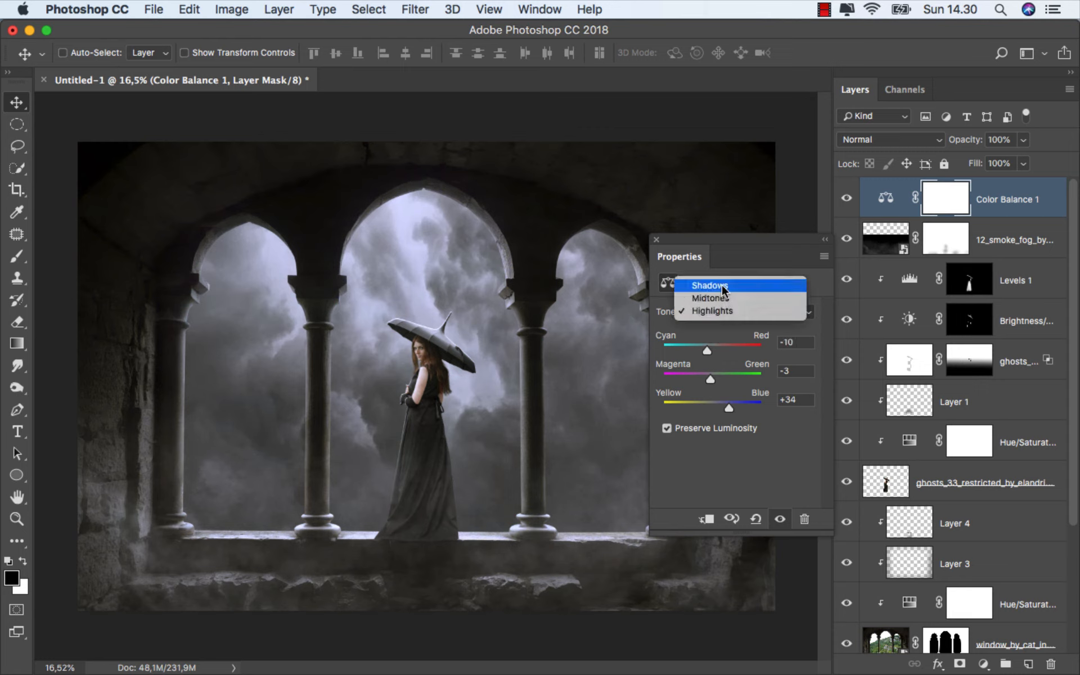
click(722, 287)
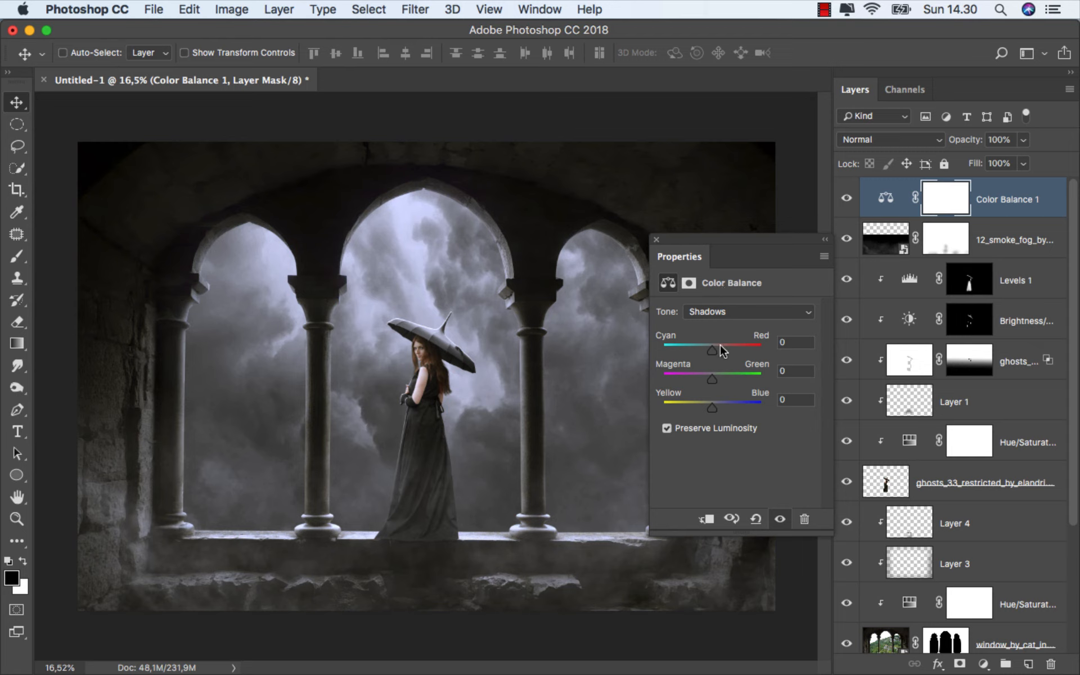
drag(713, 349, 714, 349)
drag(713, 375, 710, 376)
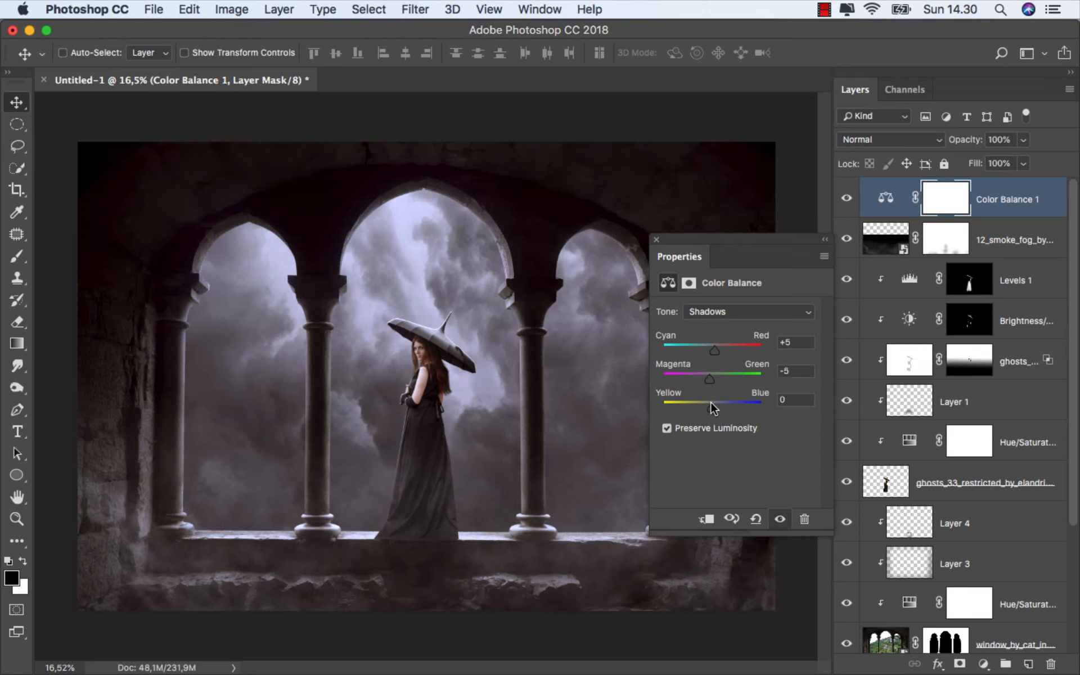
drag(706, 404, 704, 404)
click(656, 240)
scroll(524, 319, up, 3)
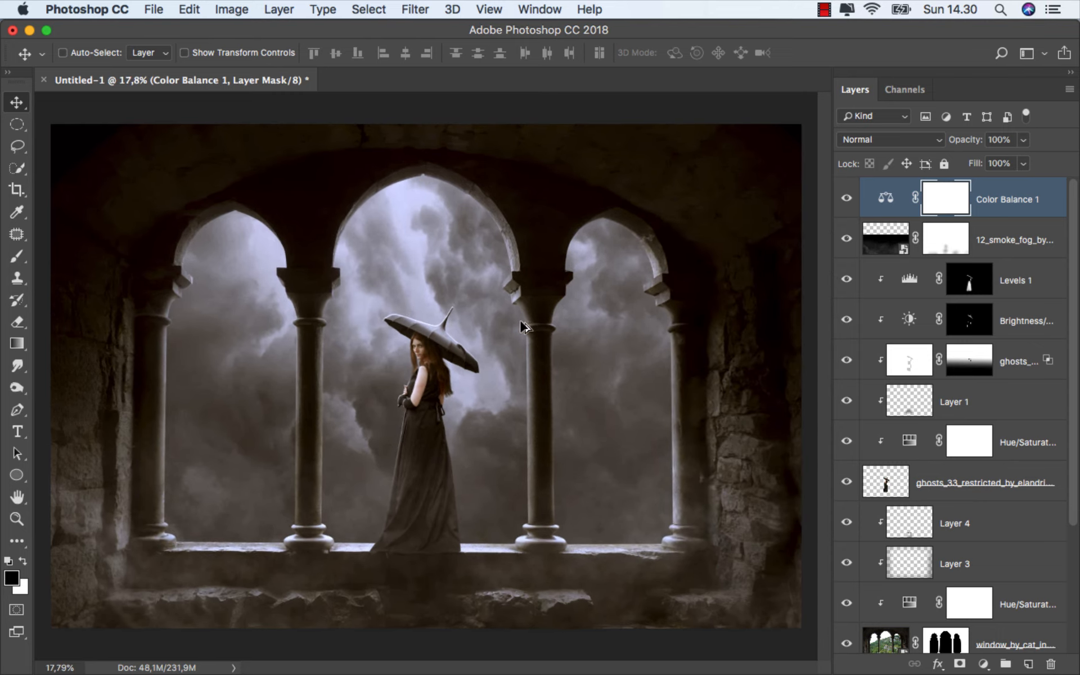
click(847, 198)
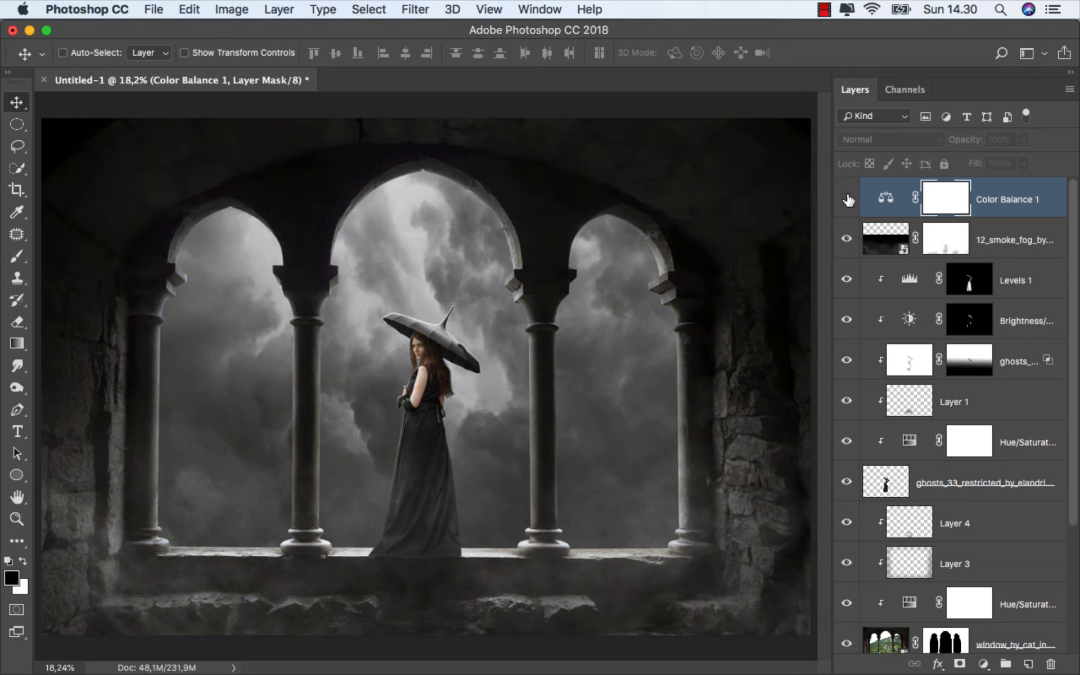
click(847, 198)
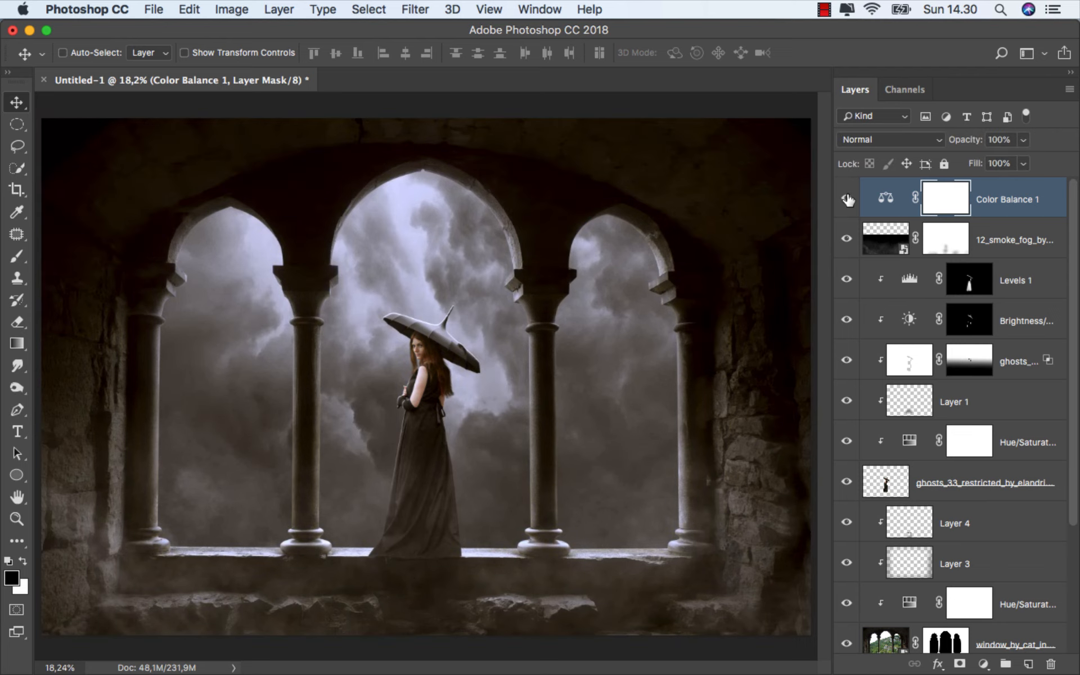
- Stamp all visible layers onto a new layer above the Color Balance adjustment and convert it to a smart object
click(995, 200)
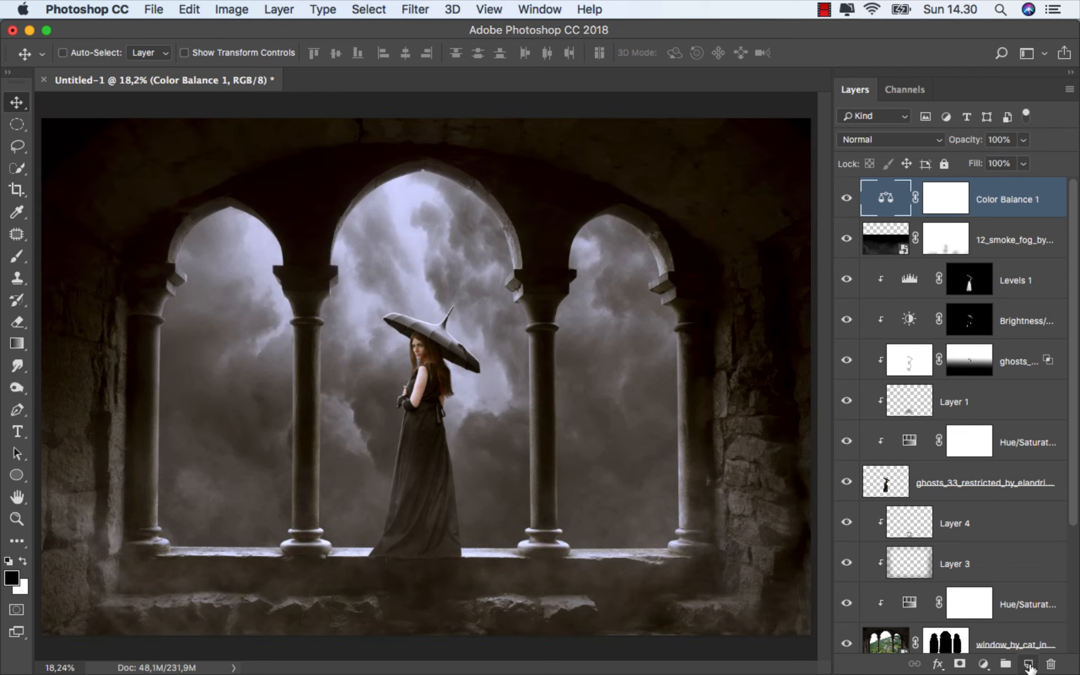
click(1029, 665)
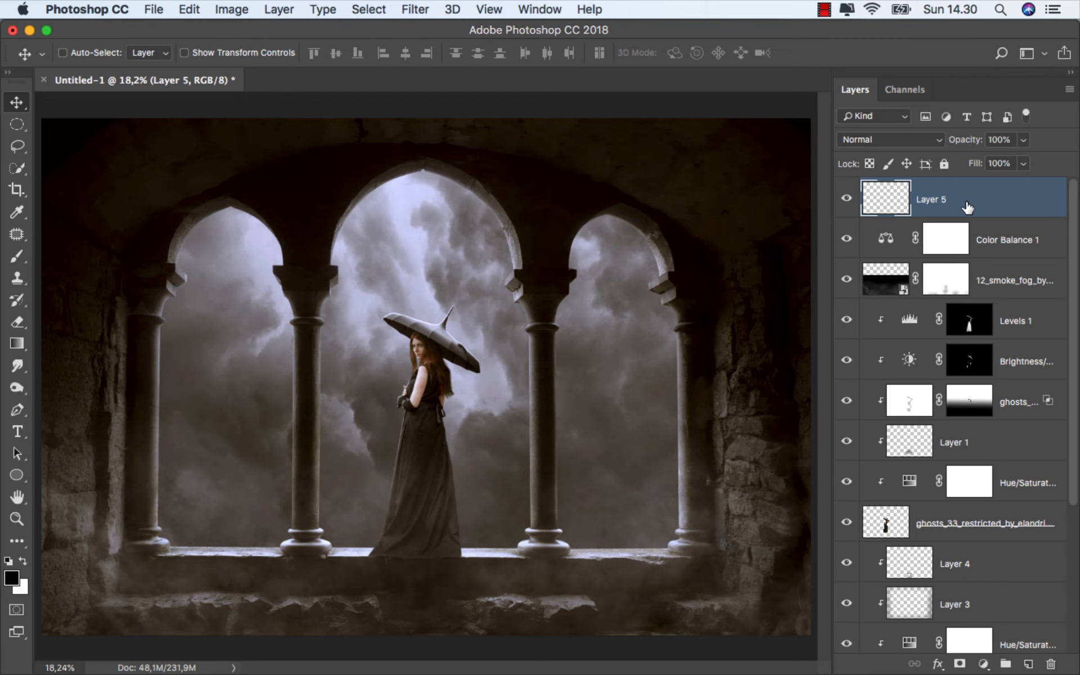
key(super)
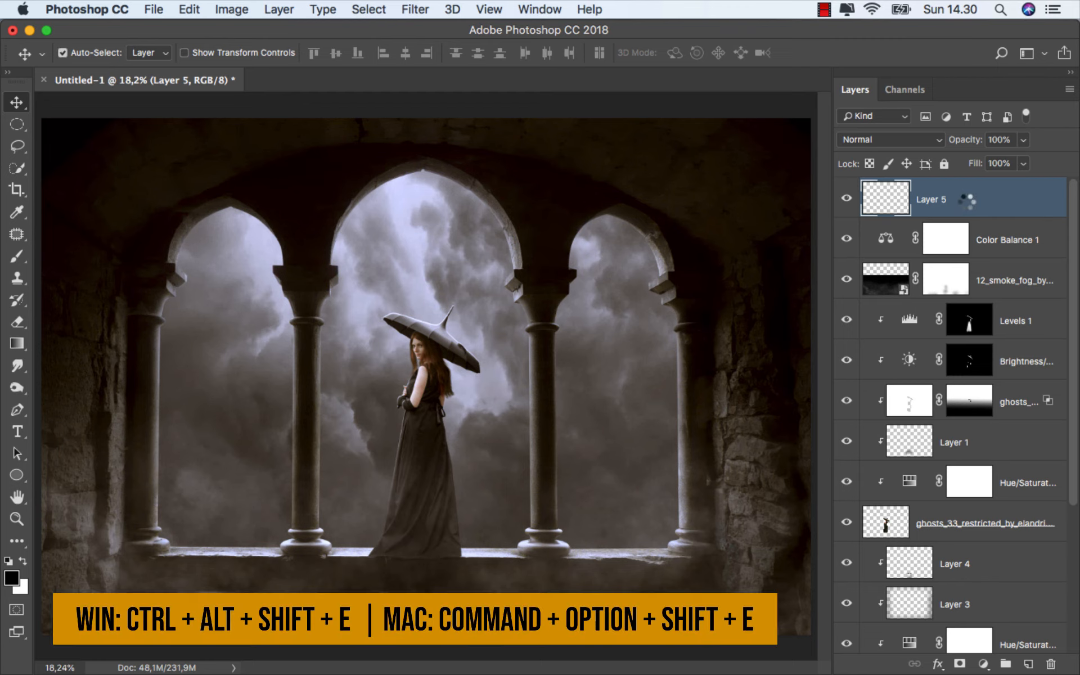
key(super+alt+shift+e)
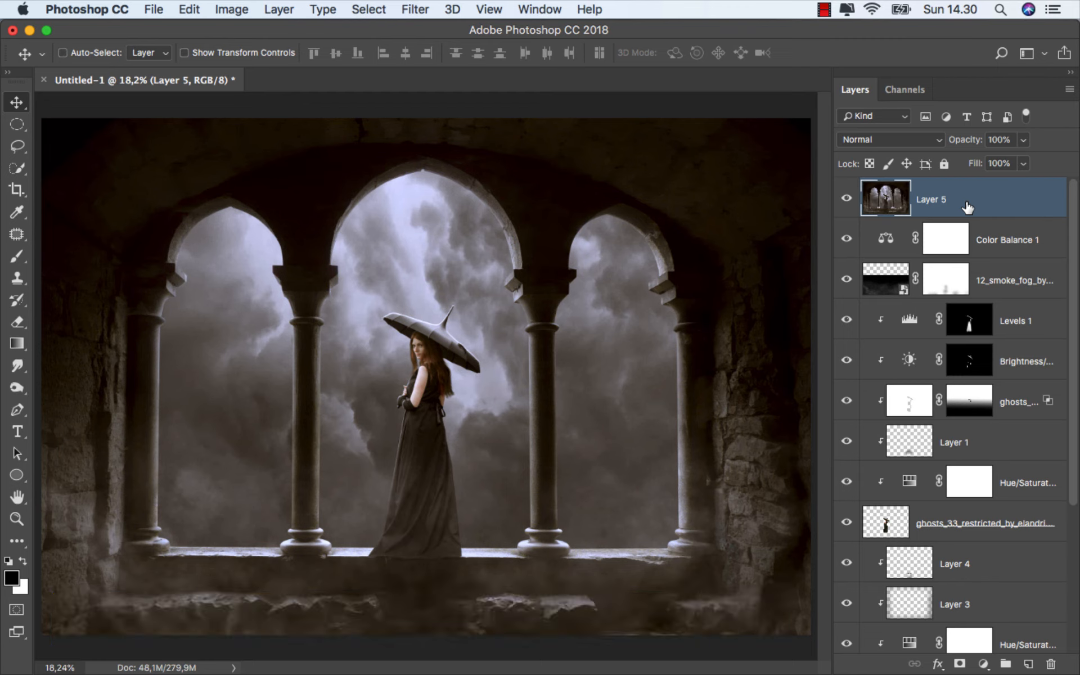
right_click(966, 197)
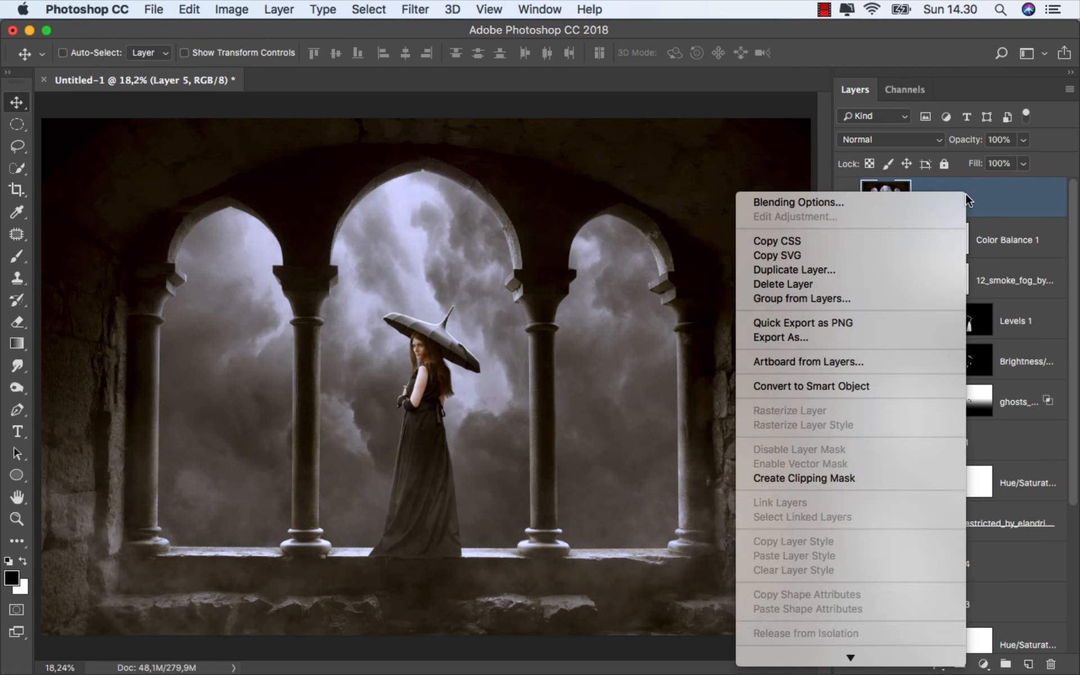
click(863, 387)
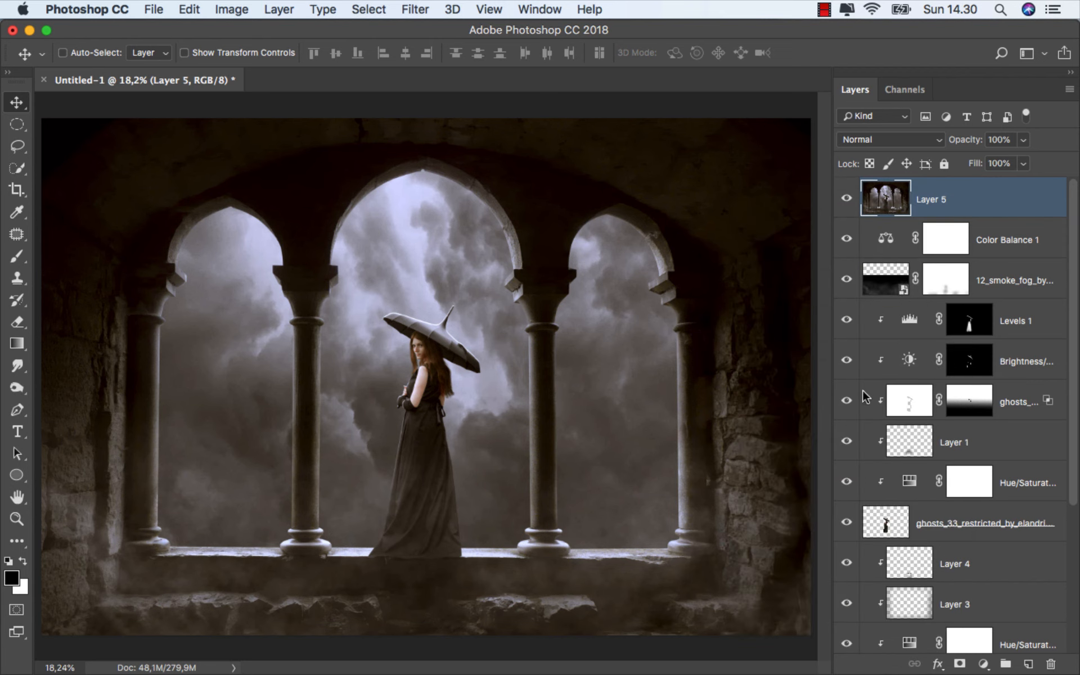
click(847, 203)
click(847, 203)
- Start a Camera Raw filter on the merged layer with Temperature -20, Tint +15 and Exposure -0,10
click(415, 10)
click(529, 114)
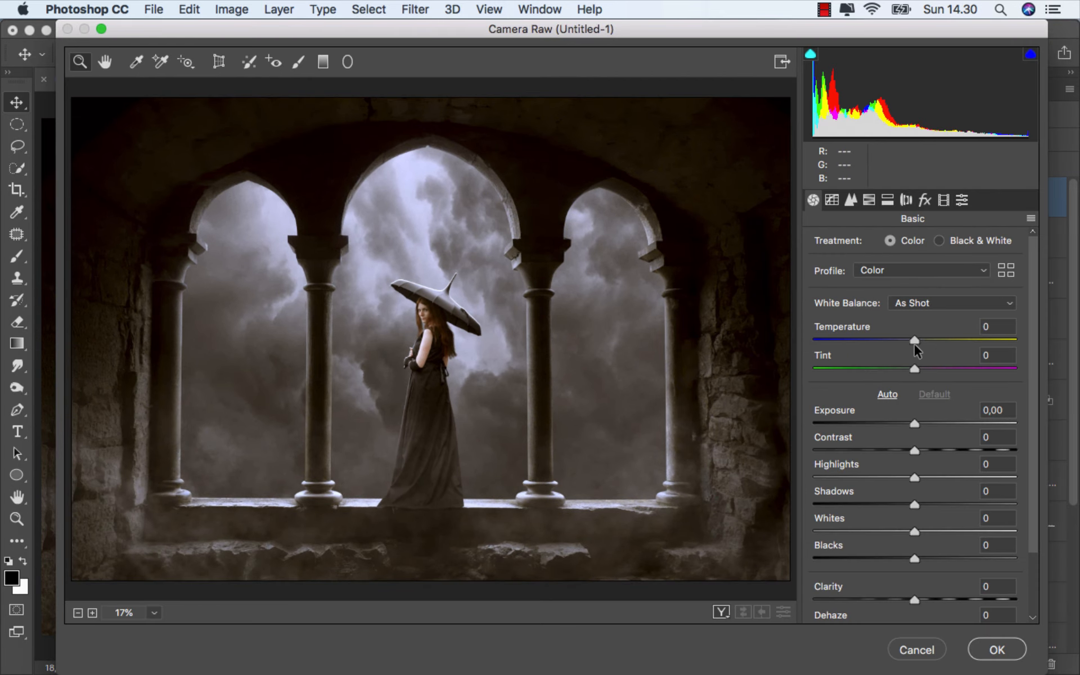
drag(913, 339, 930, 366)
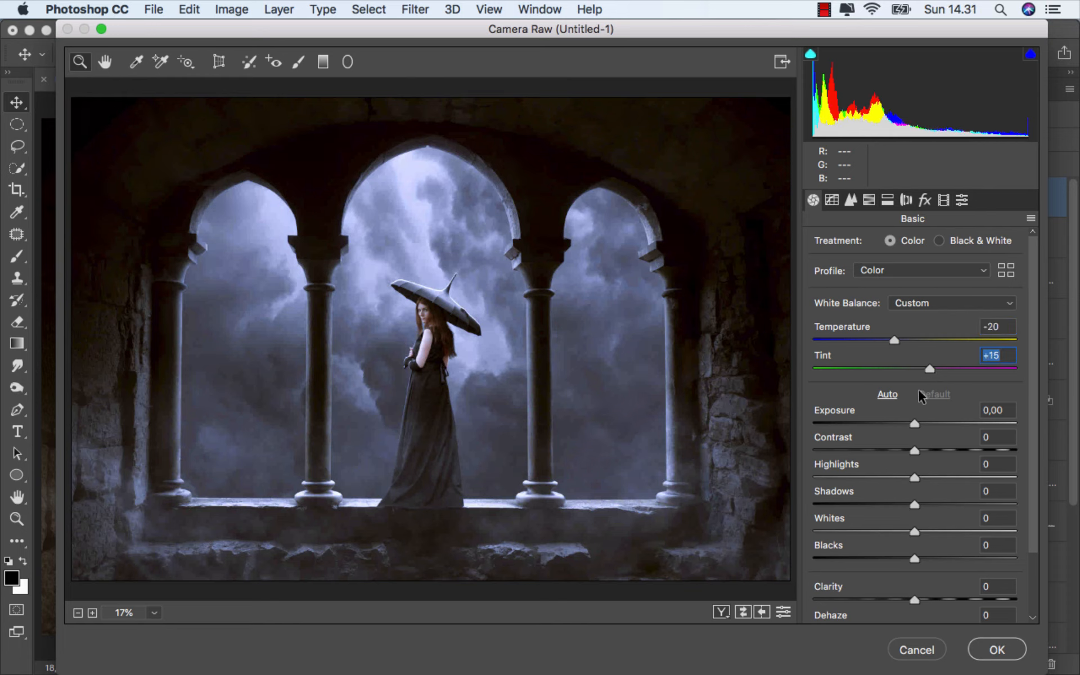
drag(915, 423, 912, 422)
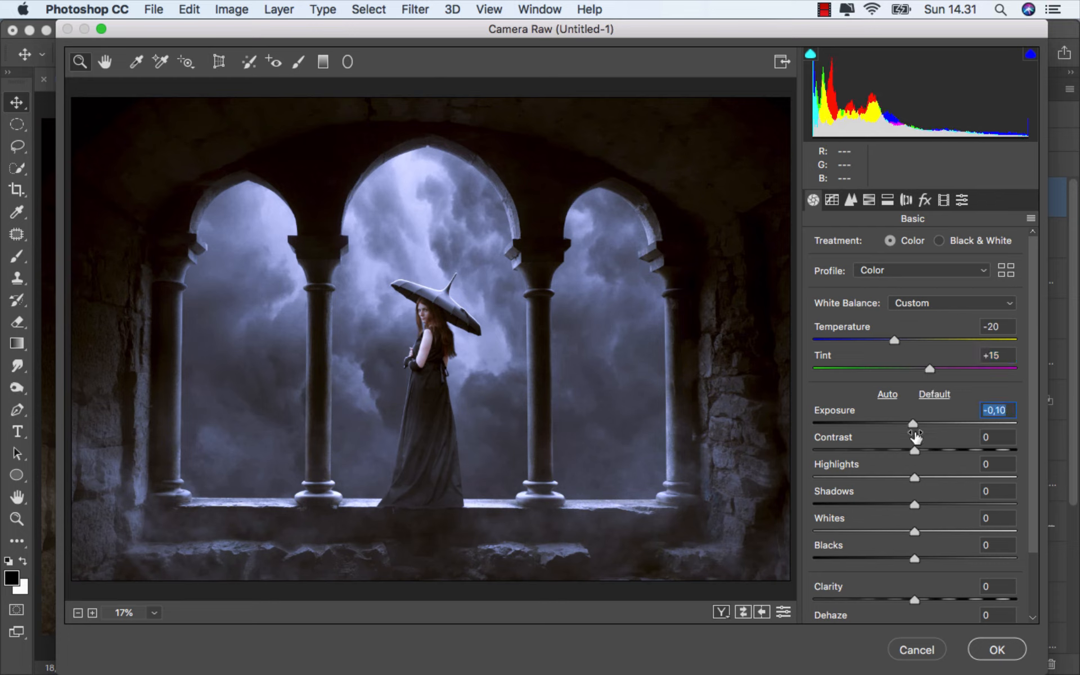
- Set the Camera Raw Vibrance to +40 and Saturation to +10, and compare the before and after views
scroll(1031, 562, down, 2)
drag(1032, 564, 1033, 595)
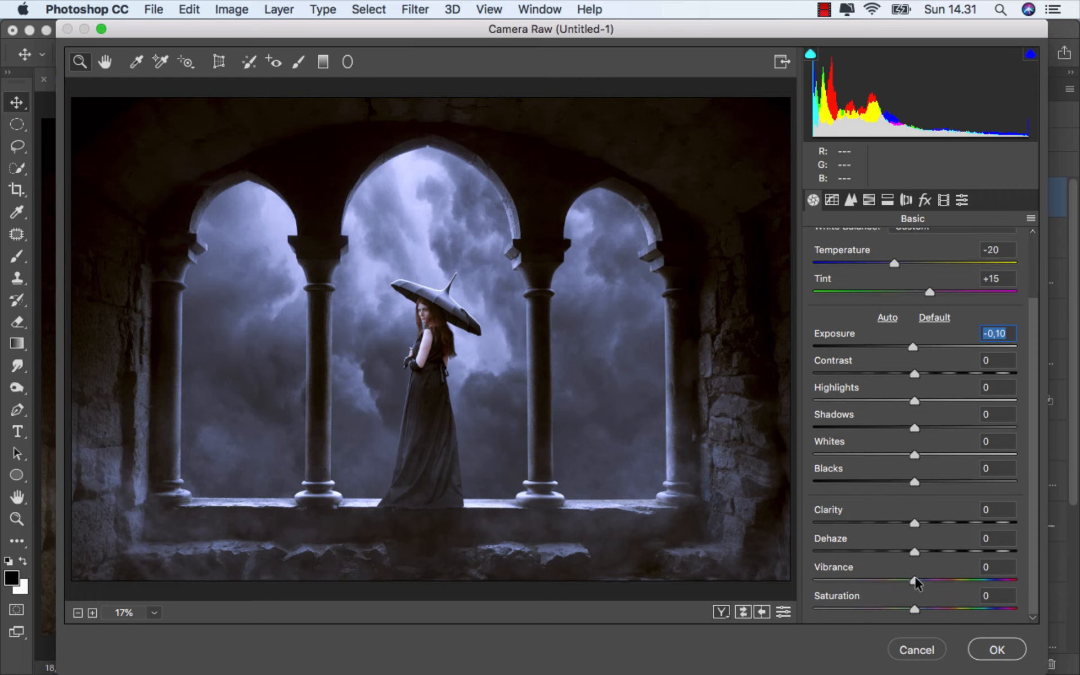
drag(915, 582, 926, 607)
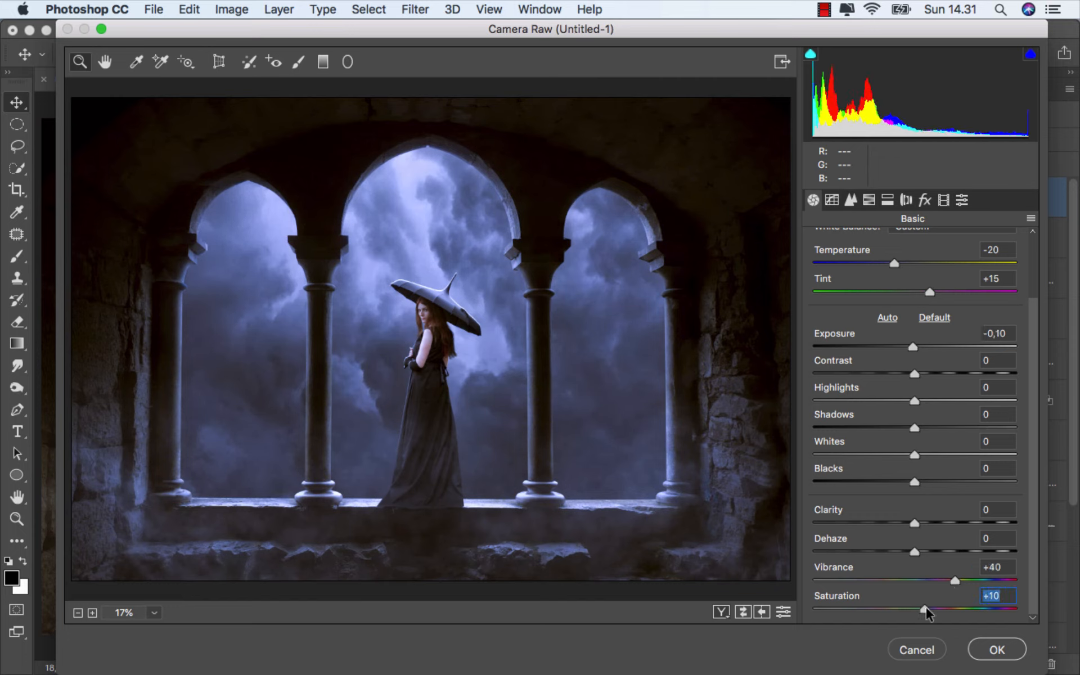
click(743, 613)
click(743, 613)
- Set the Camera Raw Calibration to Blue Primary Hue -15 and Saturation +45, Green Primary Hue -32 and Red Primary Saturation +58
click(946, 204)
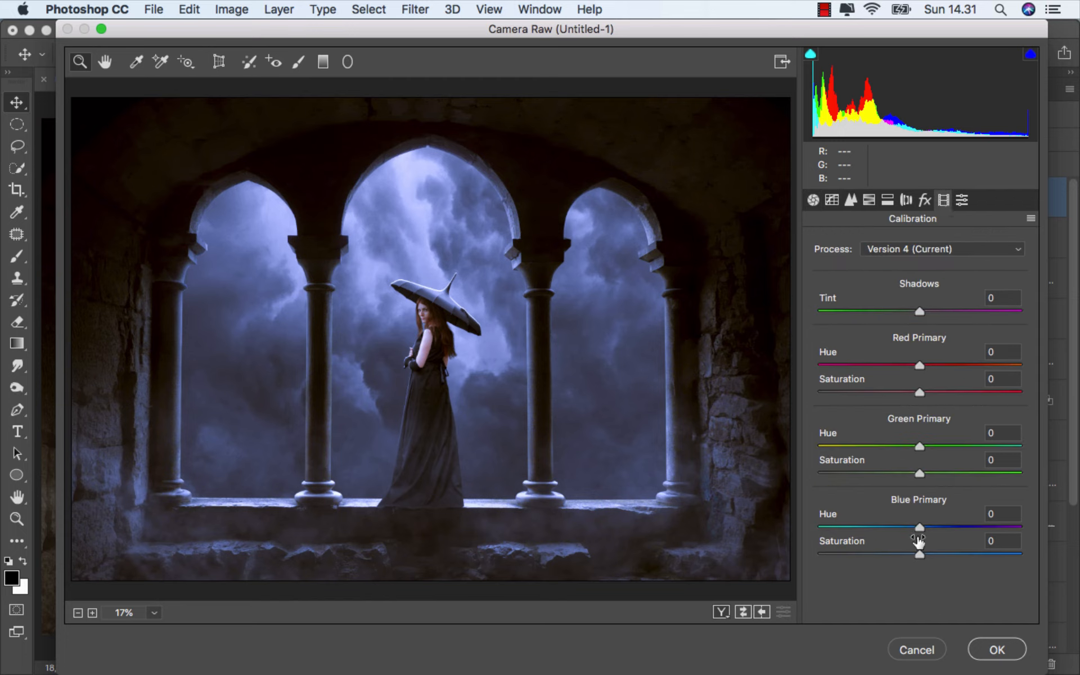
mouse_move(918, 527)
mouse_down()
mouse_move(848, 525)
mouse_move(903, 529)
mouse_up()
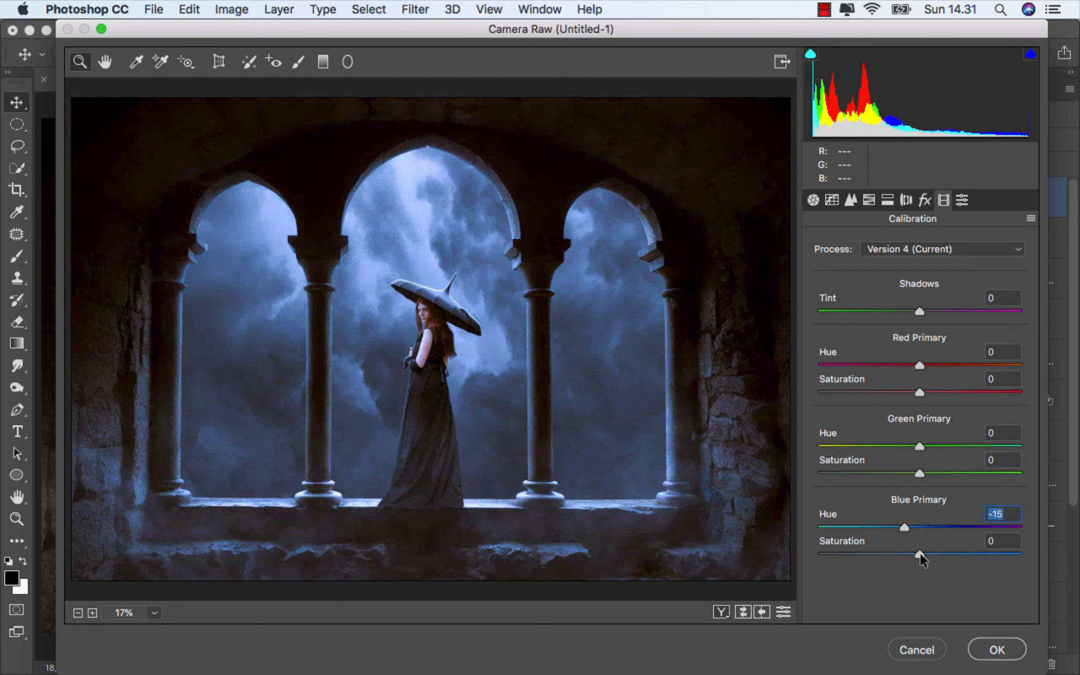
drag(920, 552, 967, 552)
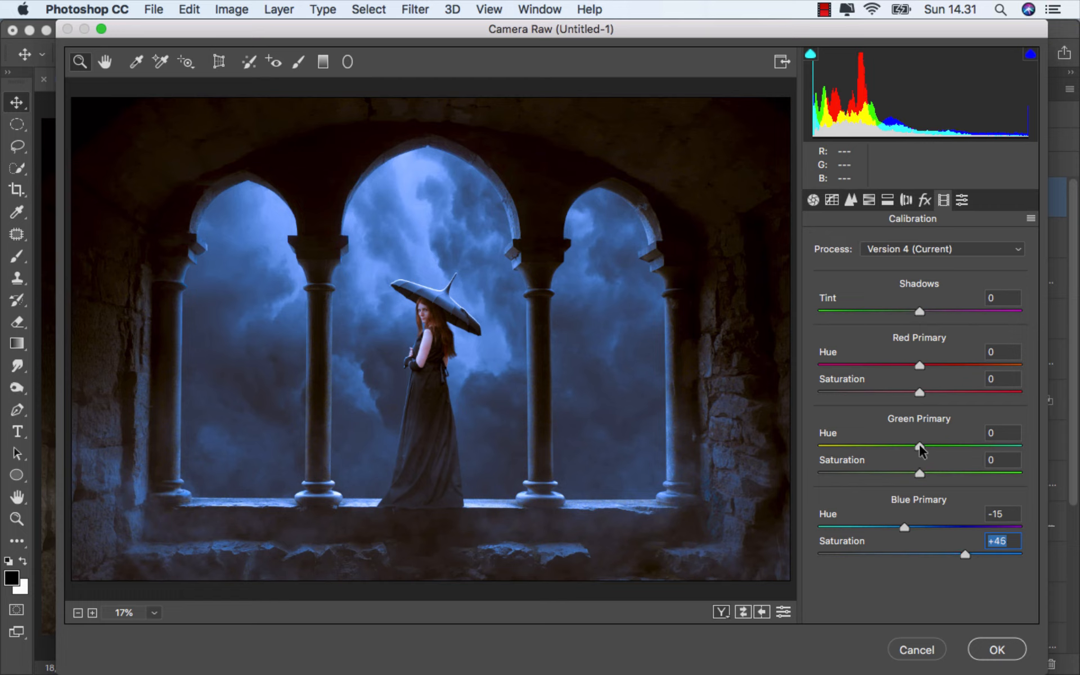
drag(920, 444, 888, 448)
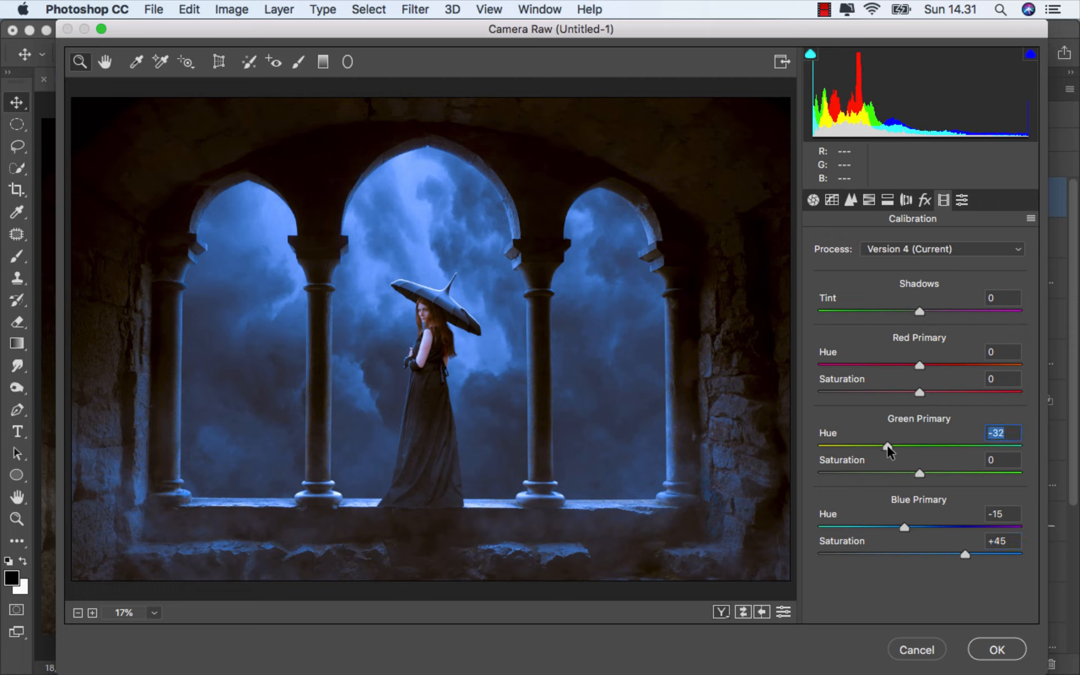
drag(919, 395, 977, 392)
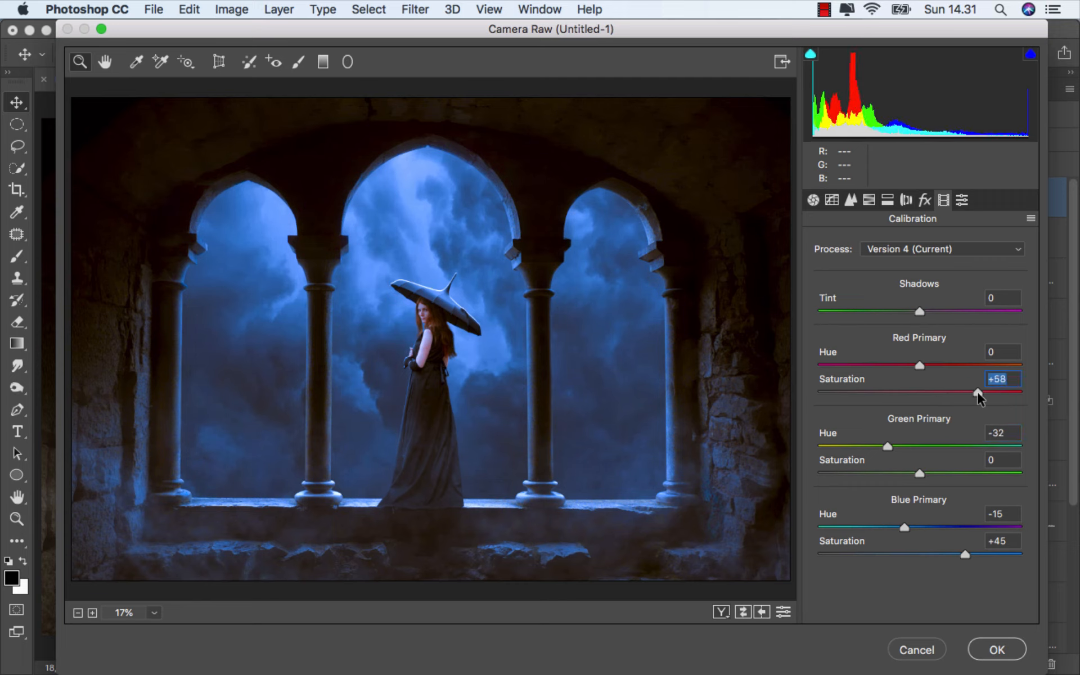
- Set the HSL Luminance of the Blues to -10, compare before and after, and apply the Camera Raw filter
click(869, 201)
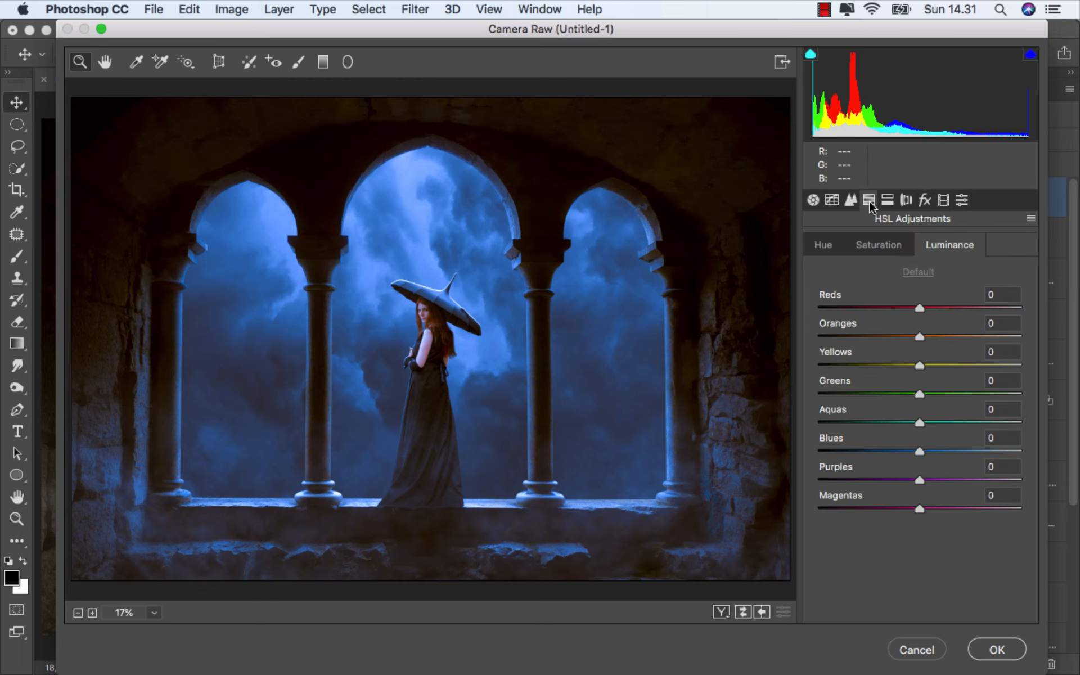
click(838, 246)
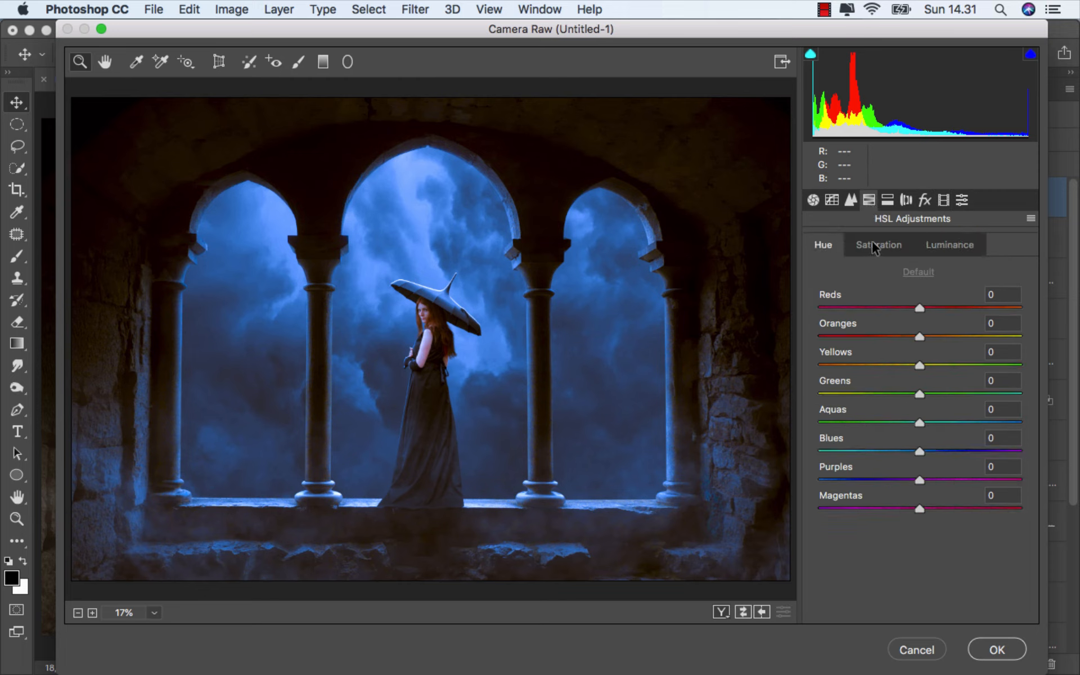
click(873, 243)
click(935, 242)
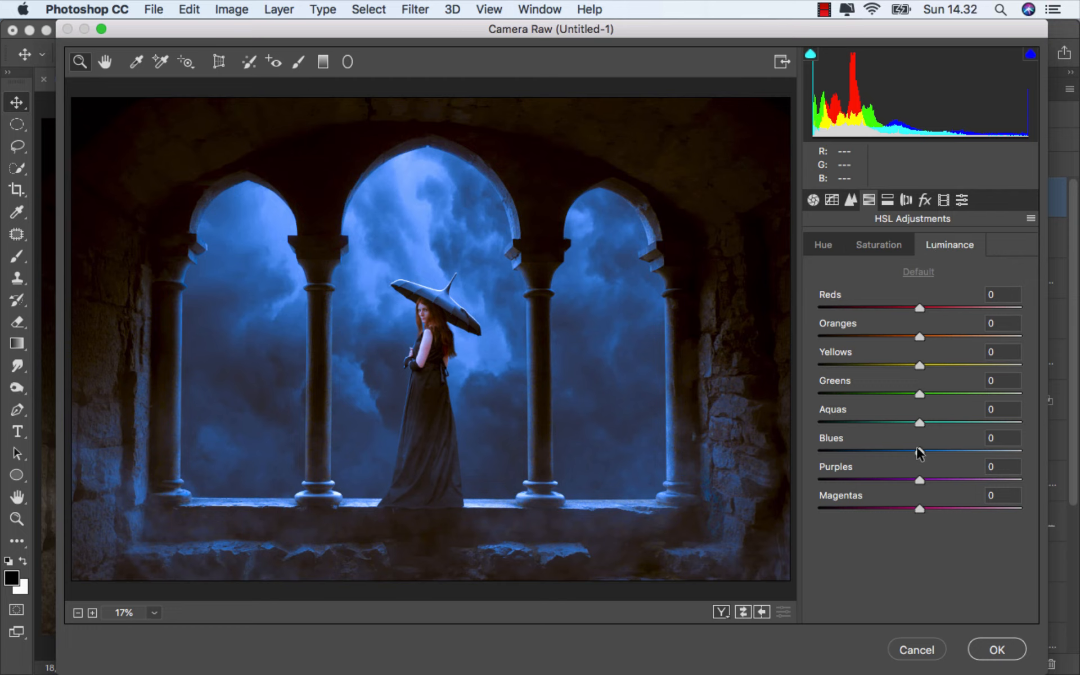
mouse_move(918, 450)
mouse_down()
mouse_move(865, 454)
mouse_move(909, 450)
mouse_up()
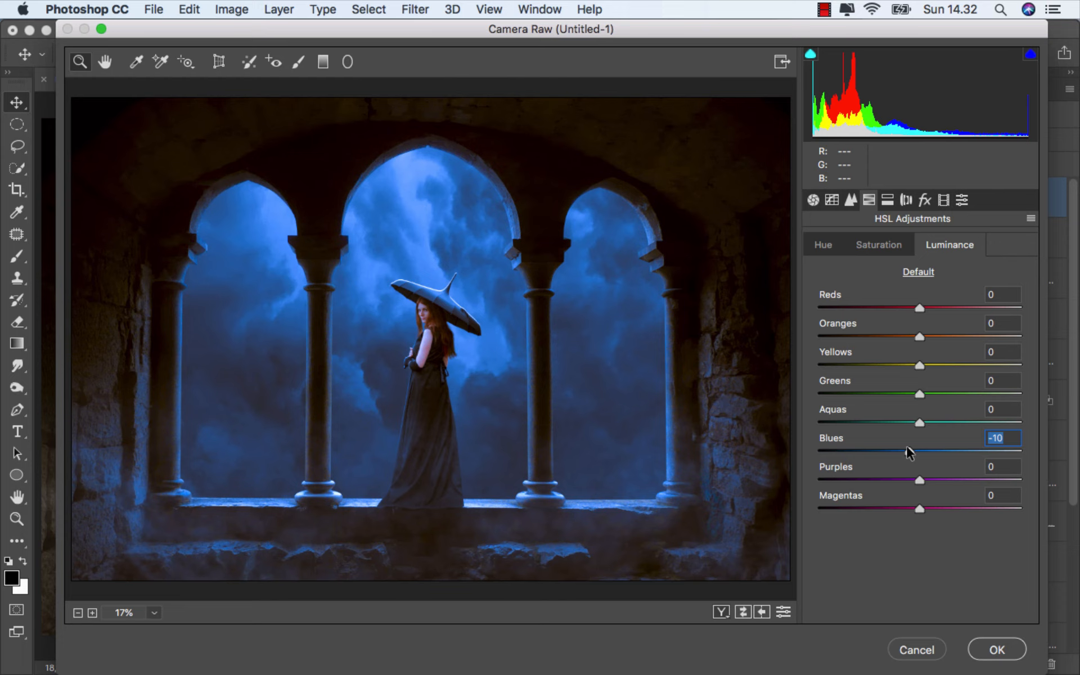
click(743, 612)
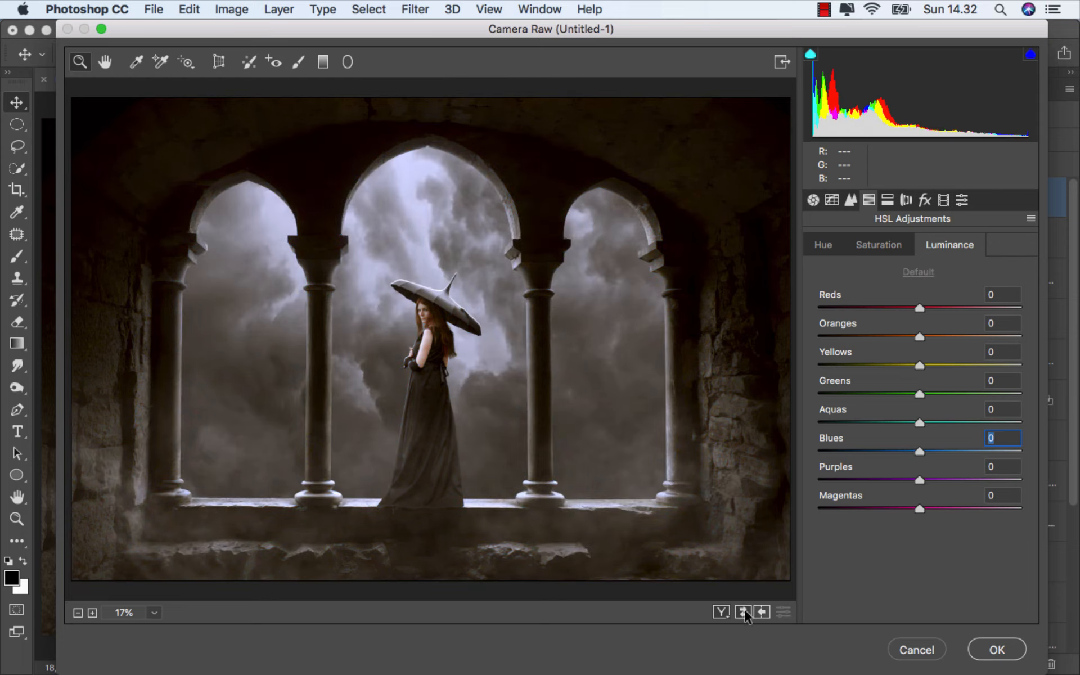
click(743, 612)
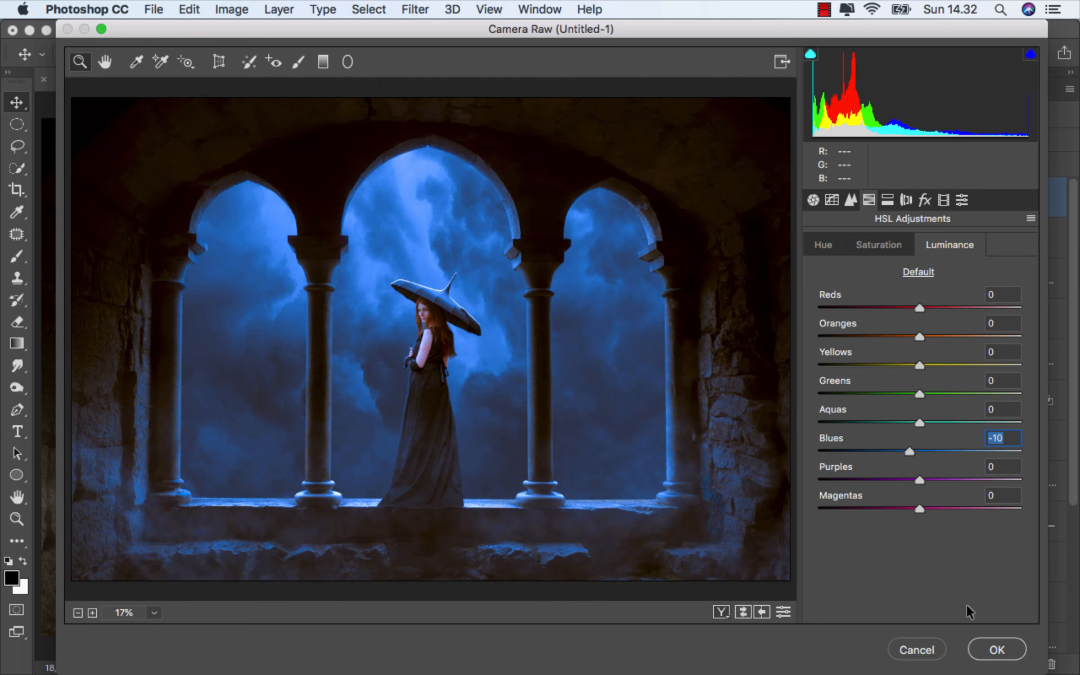
click(997, 650)
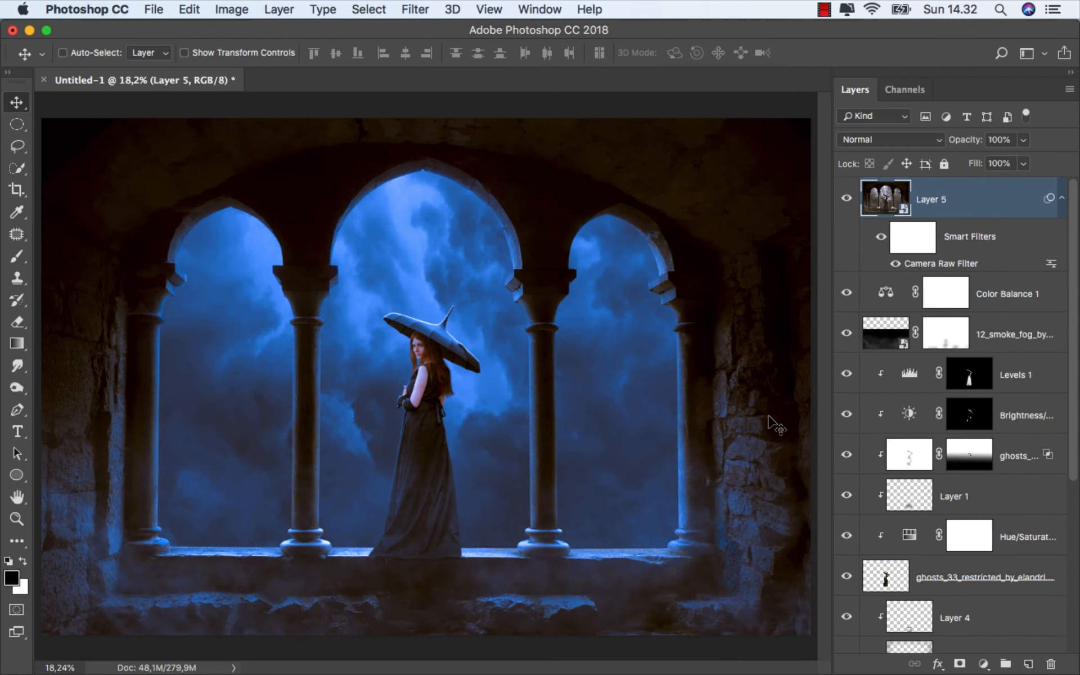
- Compare the whole composite with the Camera Raw graded layer hidden and shown
click(847, 200)
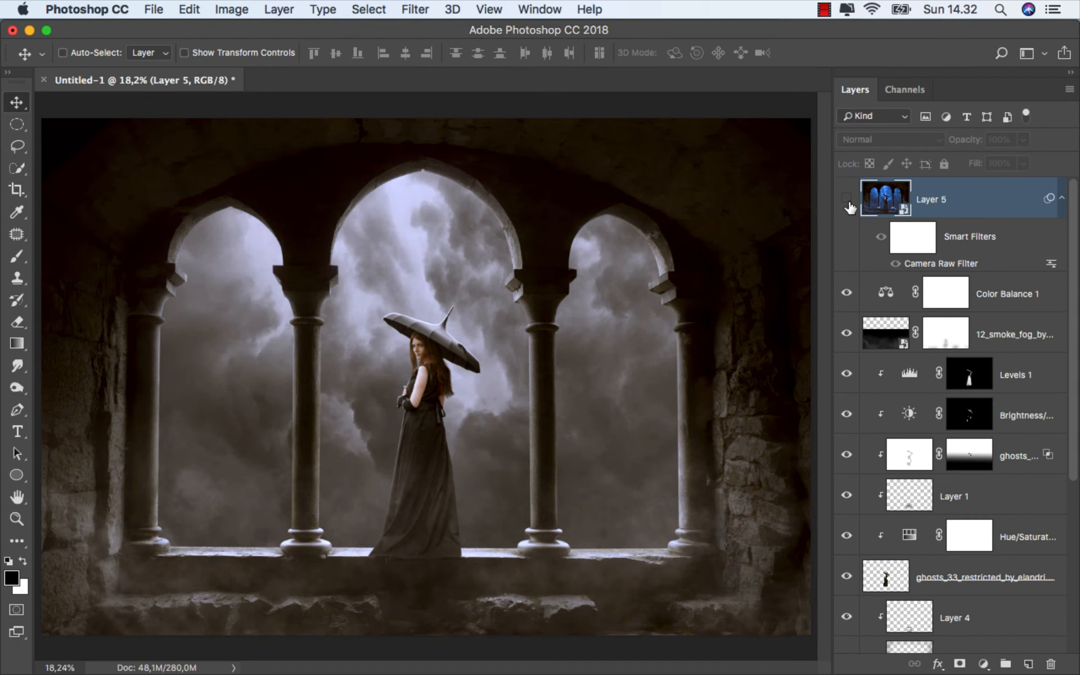
click(848, 200)
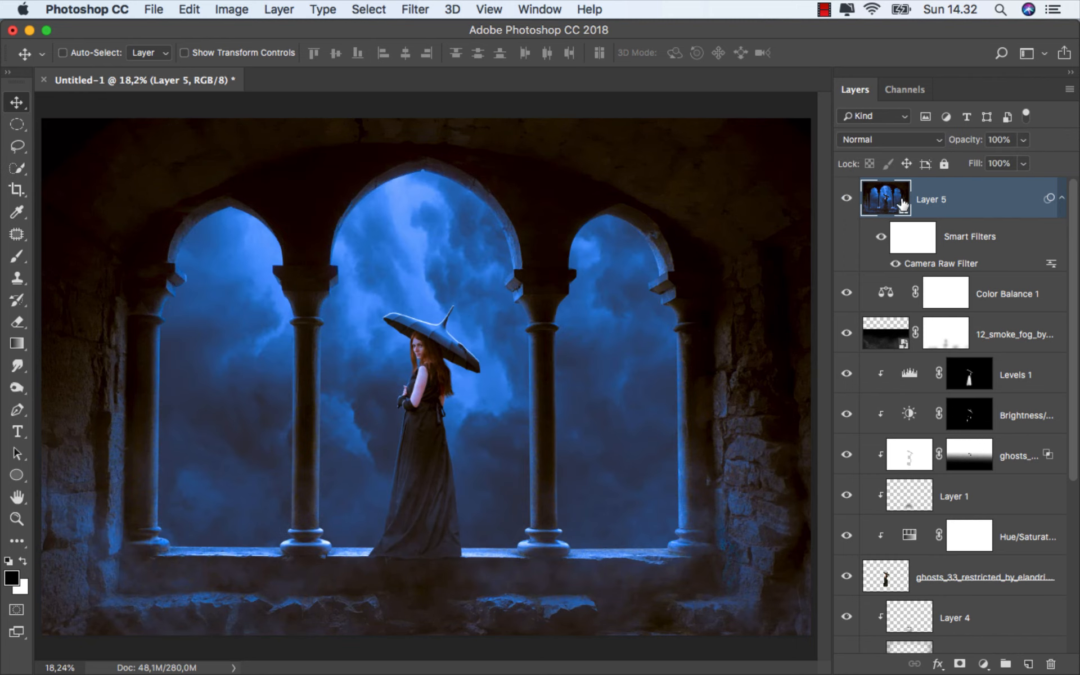
key(super+0)
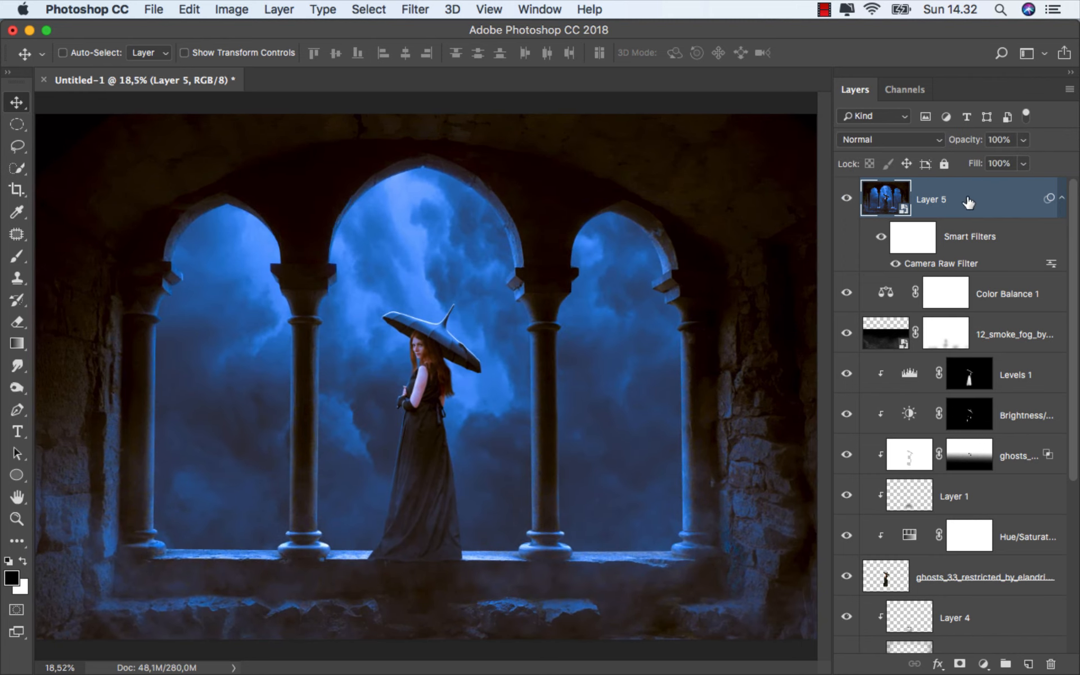